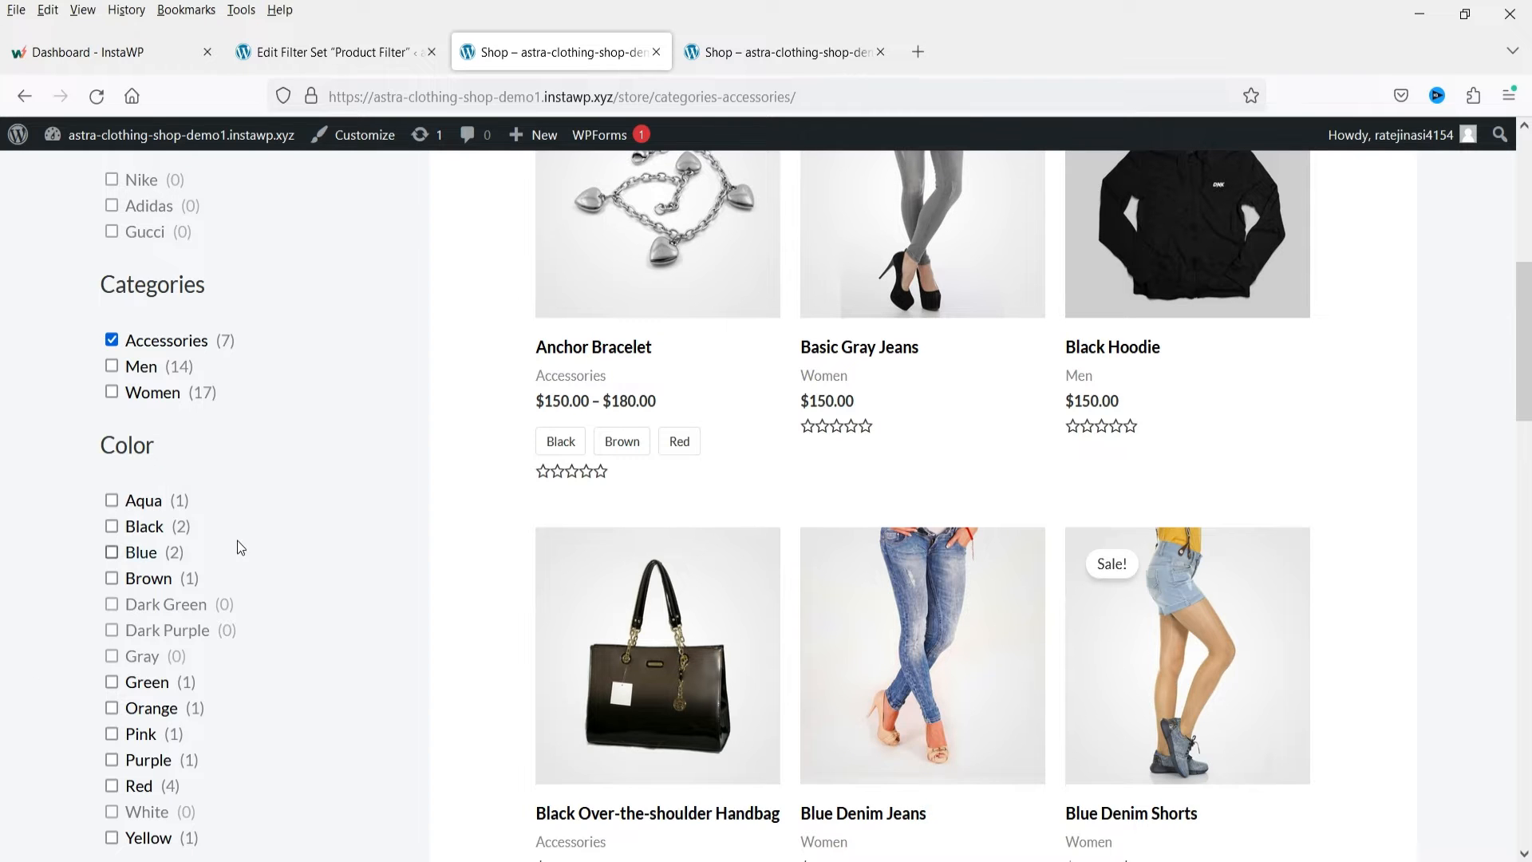
- Examine the Color, Size and Type of Product filter options for the Accessories category in the shop
scroll(286, 528, "down", 3)
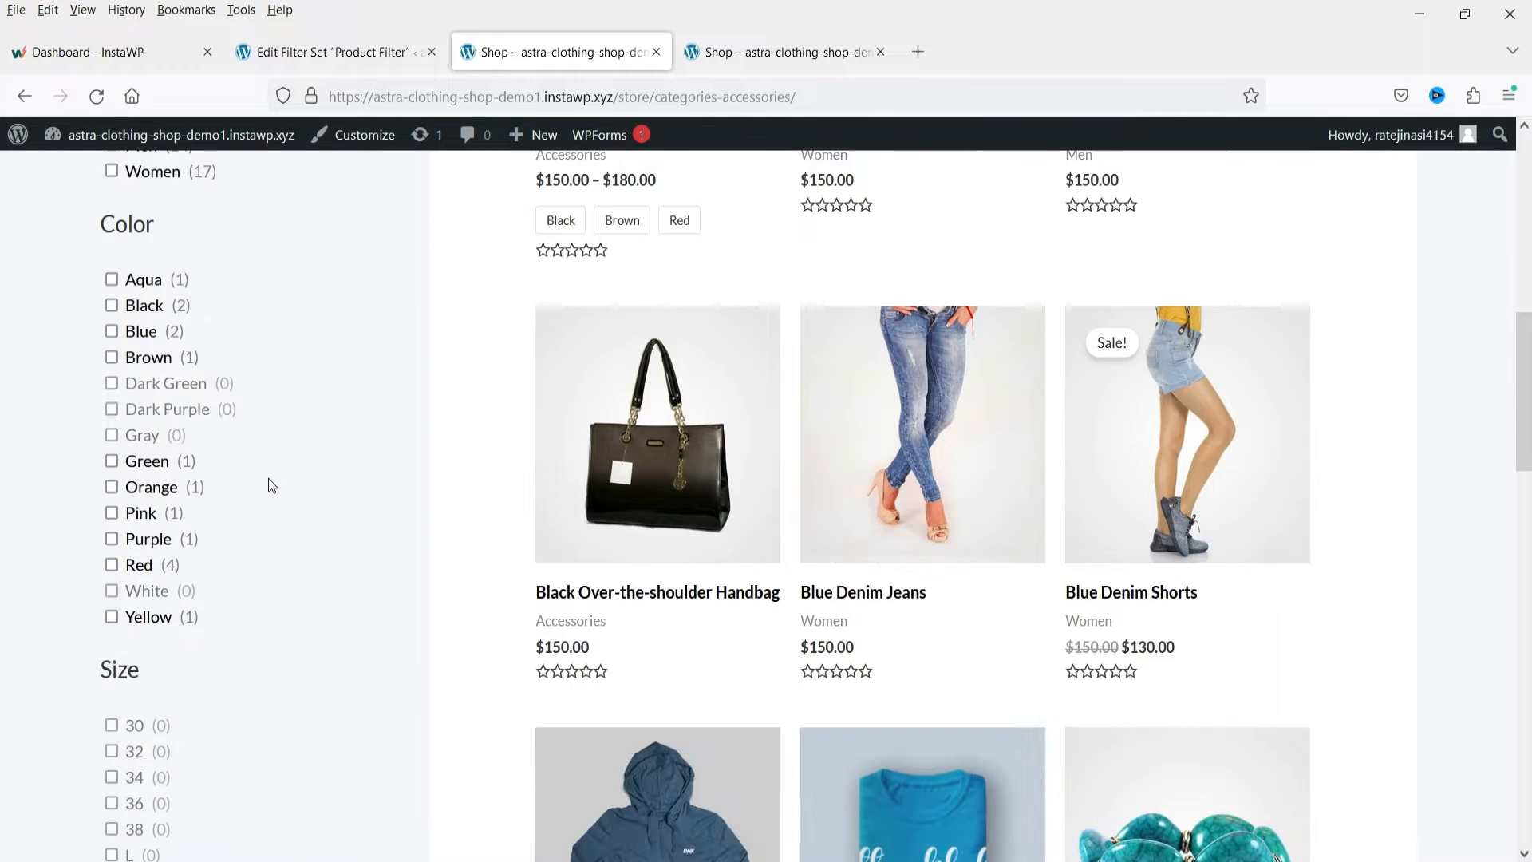
double_click(151, 676)
scroll(308, 588, "down", 6)
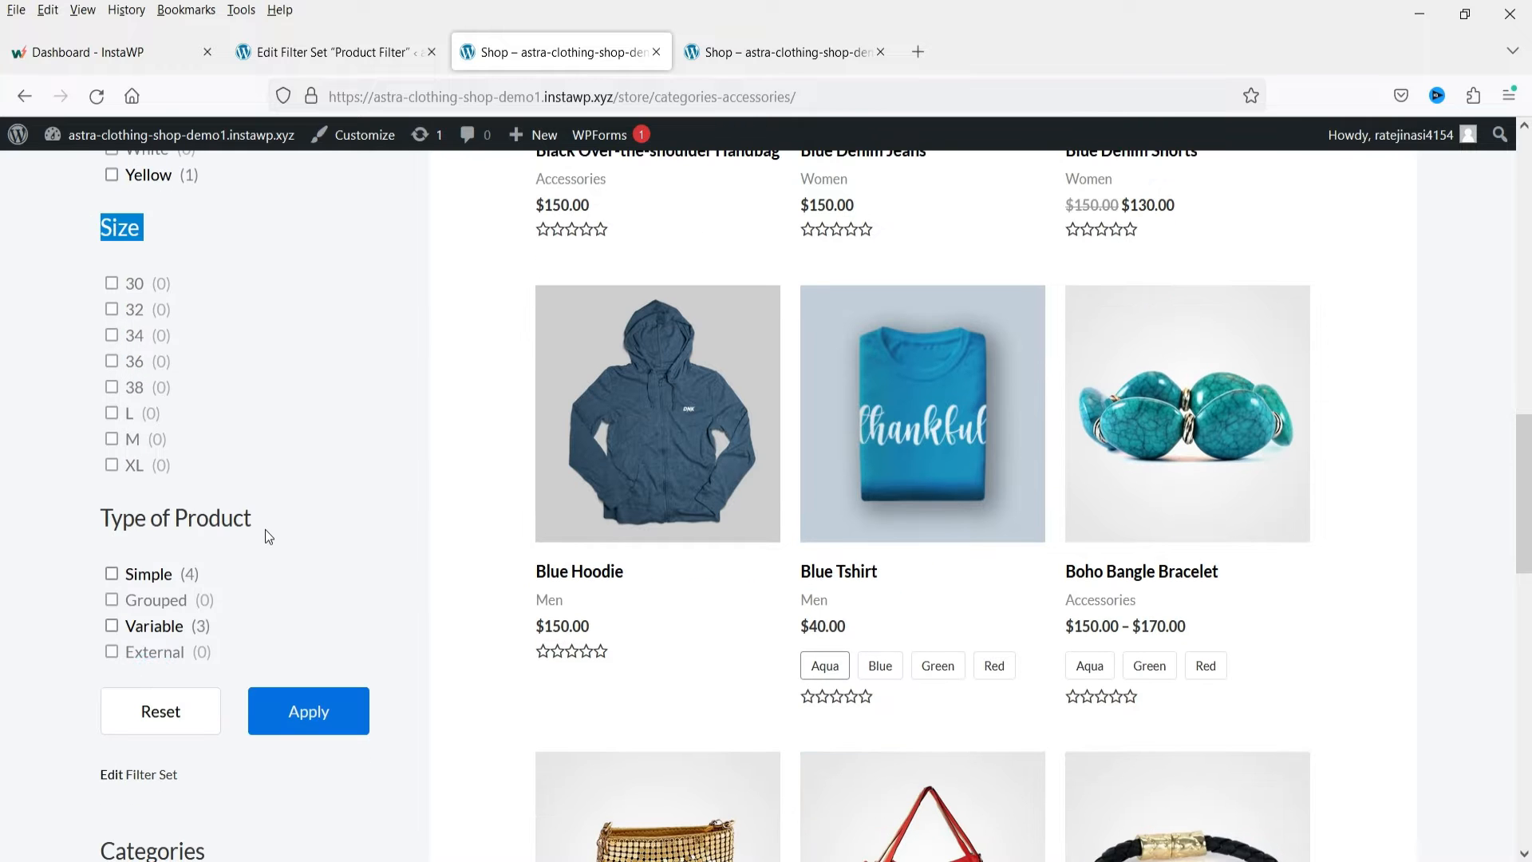
left_click_drag(268, 526, 84, 524)
scroll(241, 515, "up", 1)
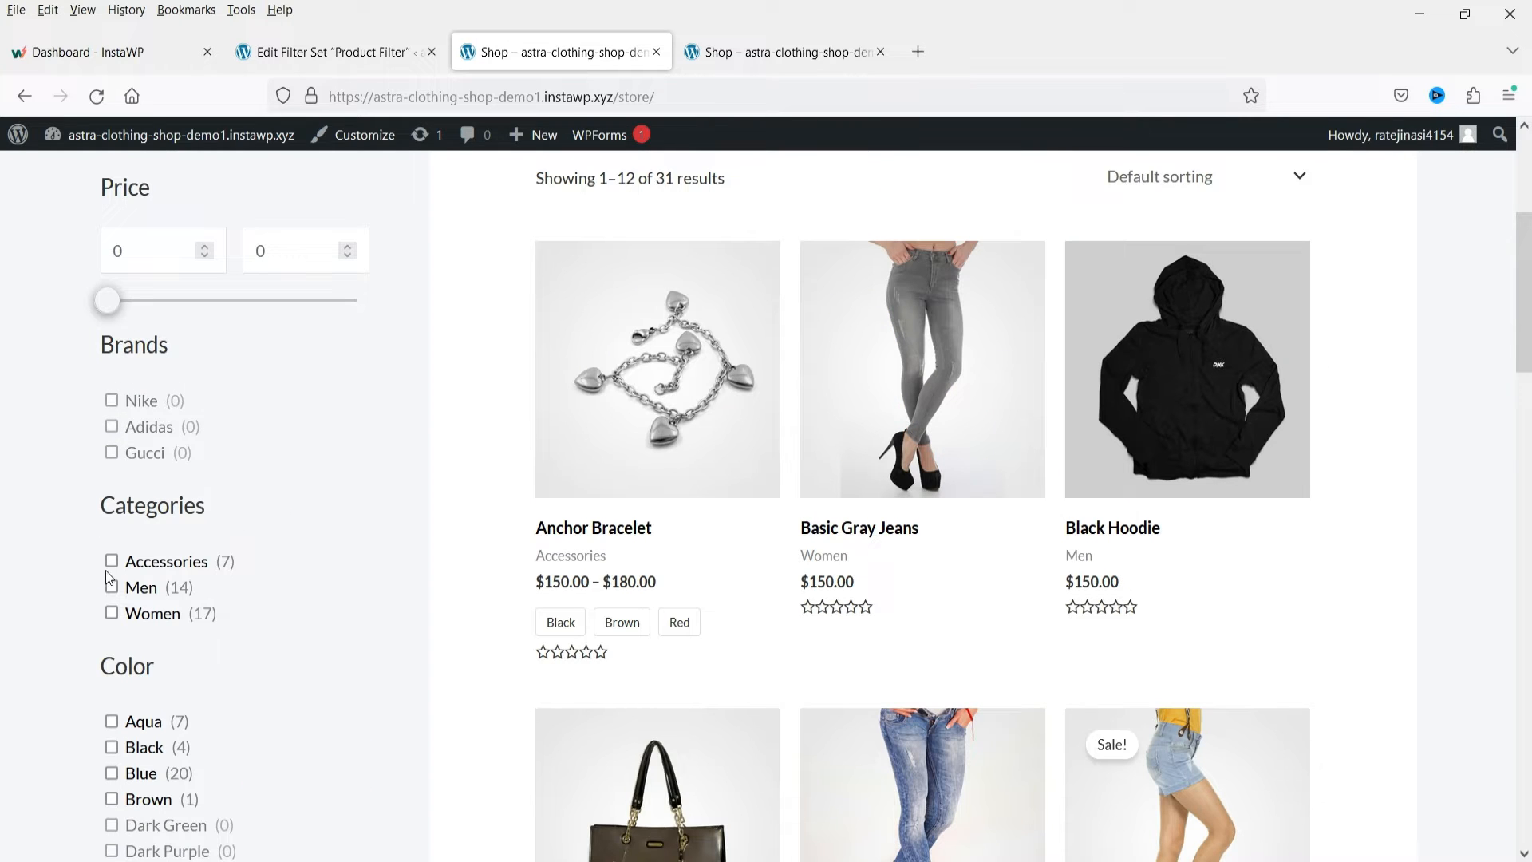
- Filter the shop's products by the Women category and look through the matching products and filter options
left_click(113, 616)
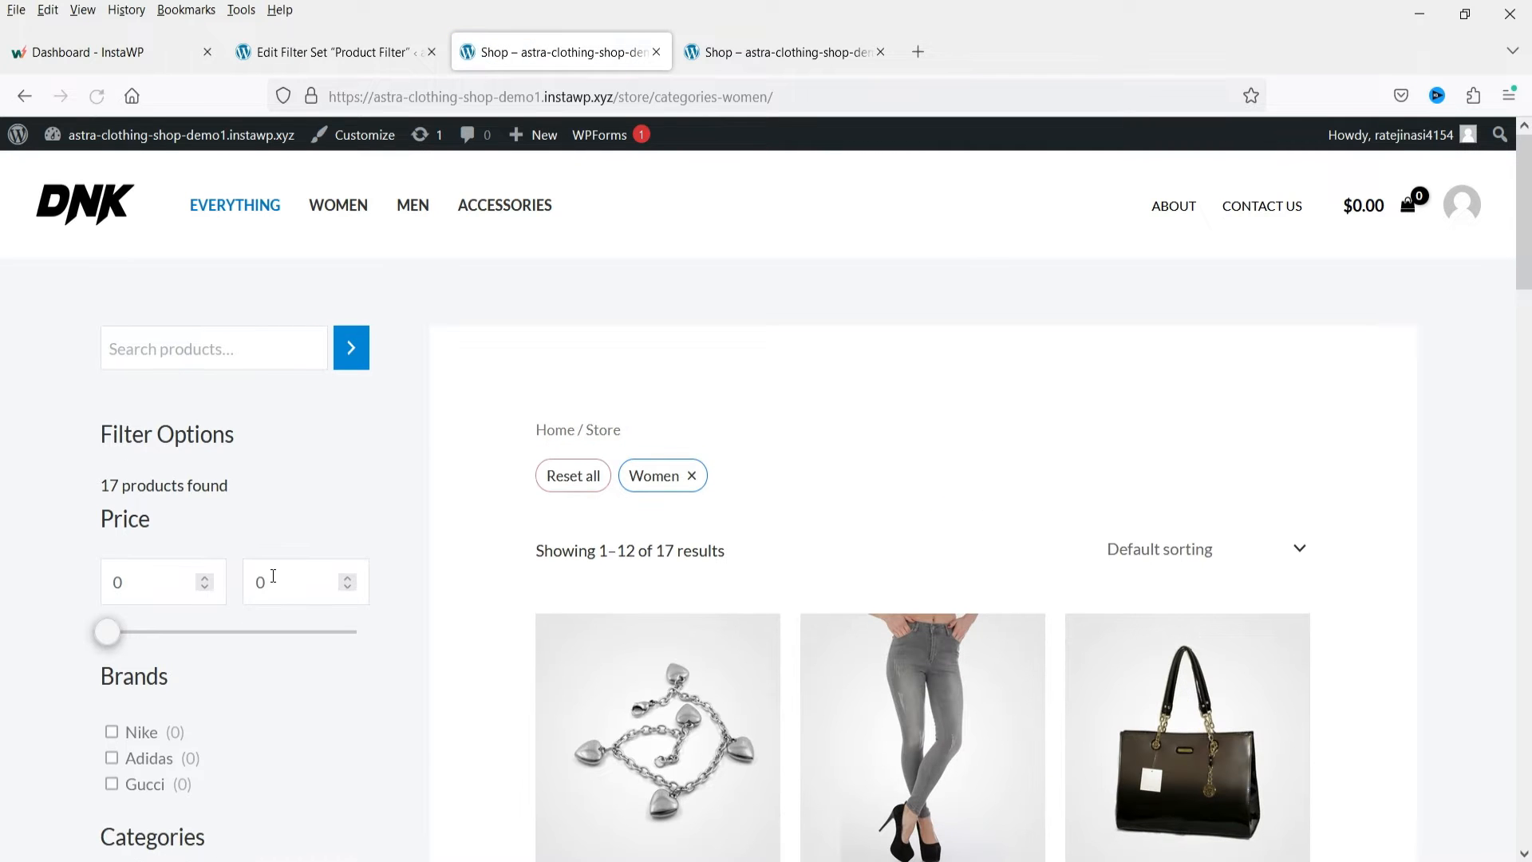
scroll(1255, 523, "down", 3)
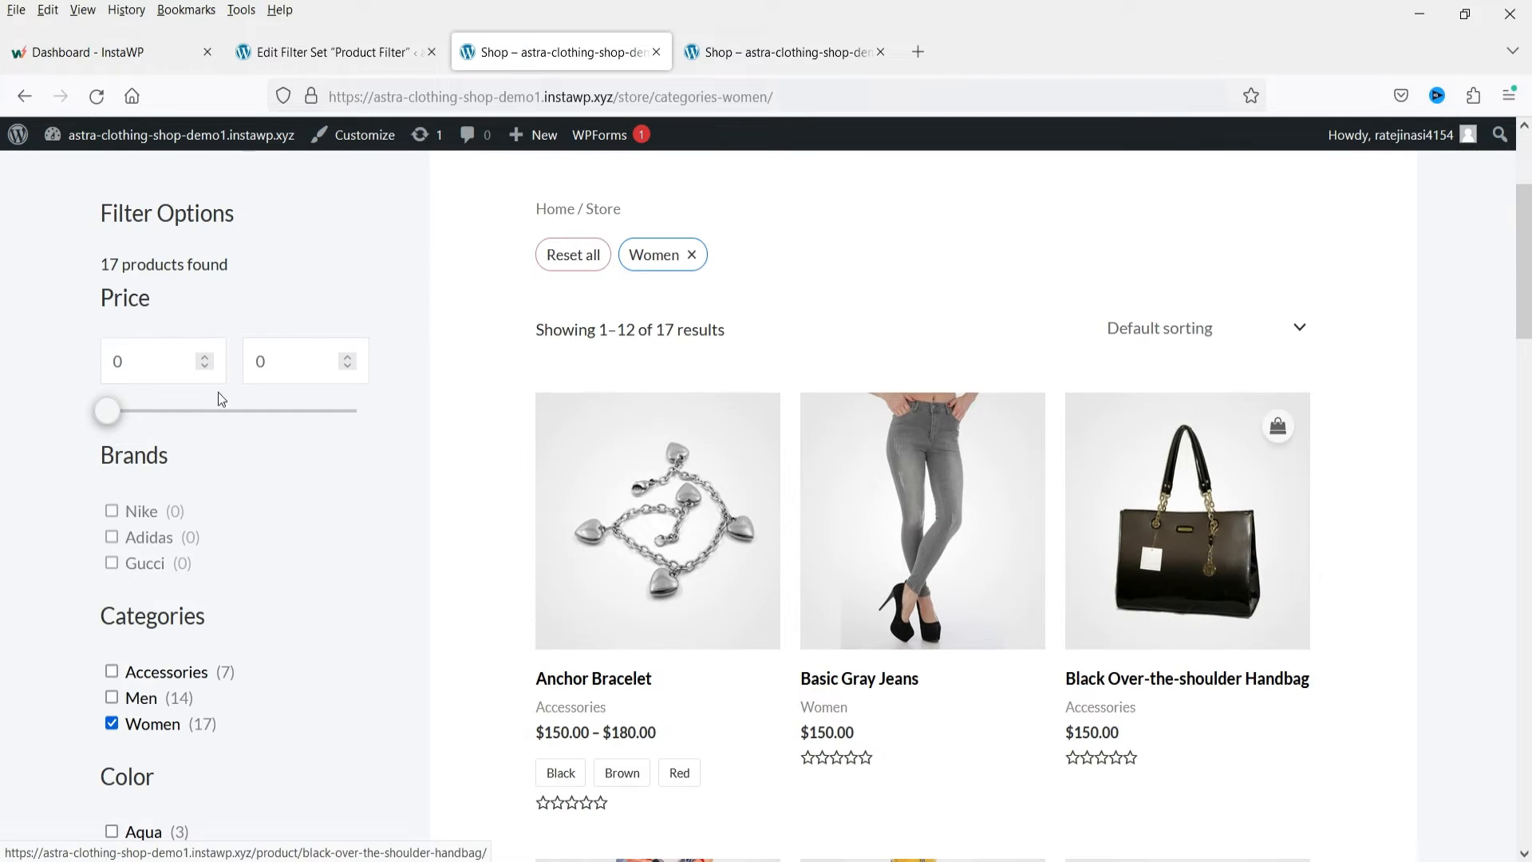
scroll(1110, 511, "down", 4)
scroll(1292, 391, "down", 3)
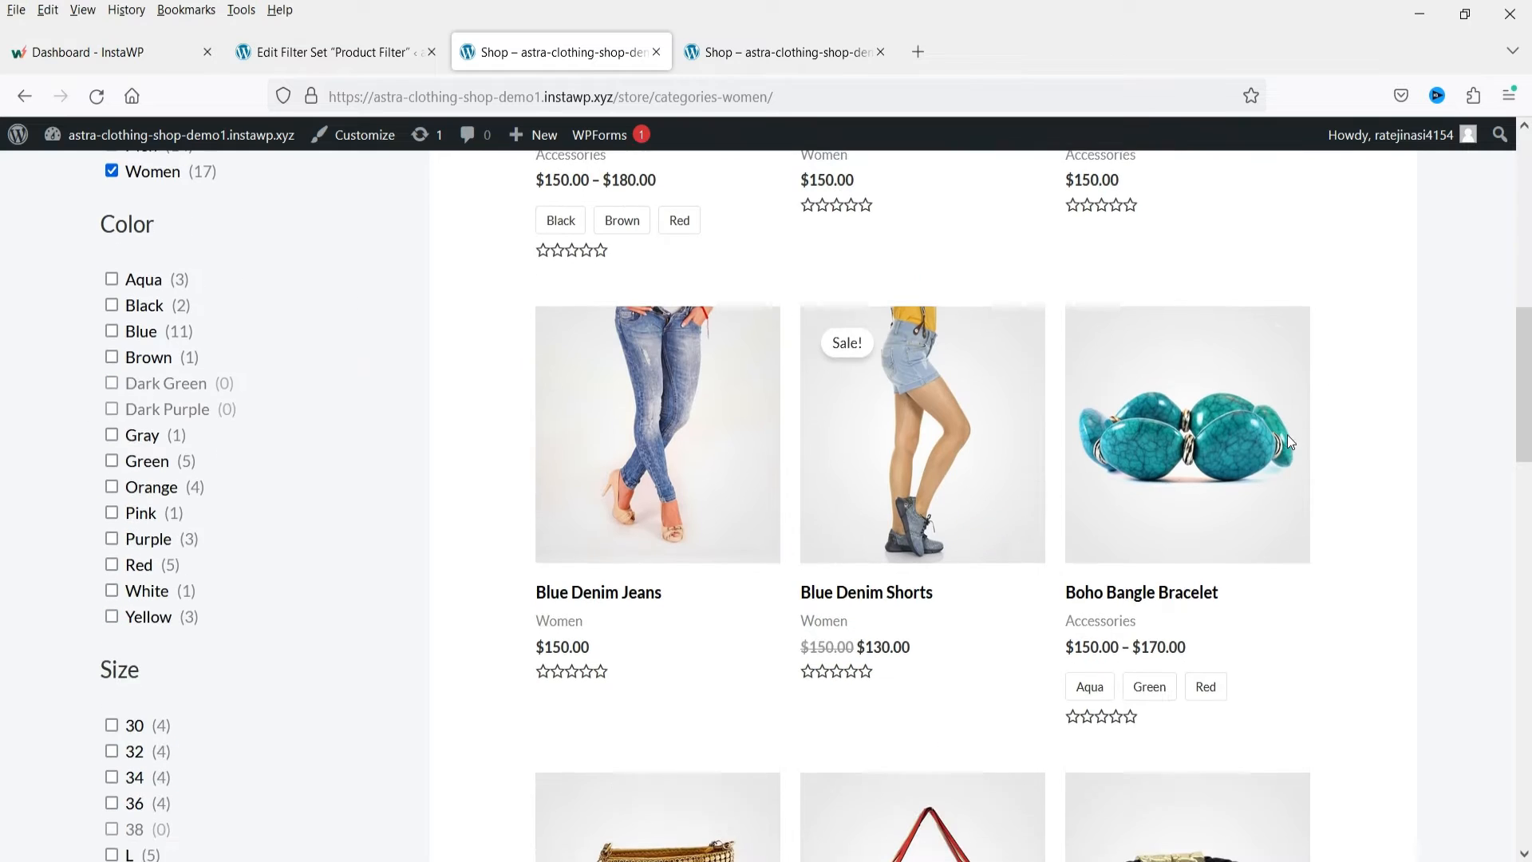
scroll(340, 391, "up", 2)
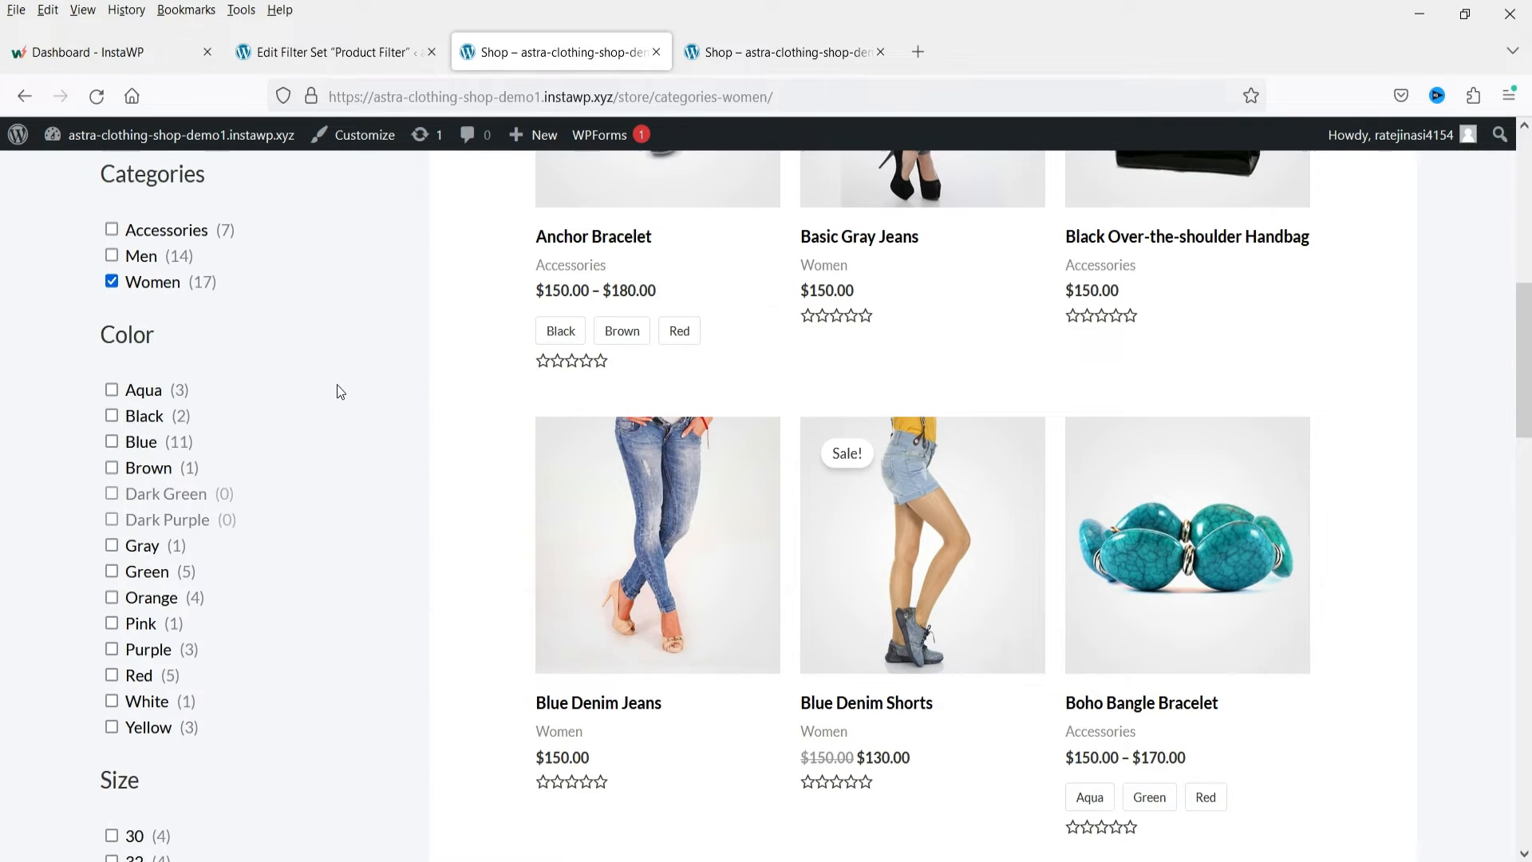
- Narrow the Women products to the color Blue and look through the filtered products
left_click(113, 443)
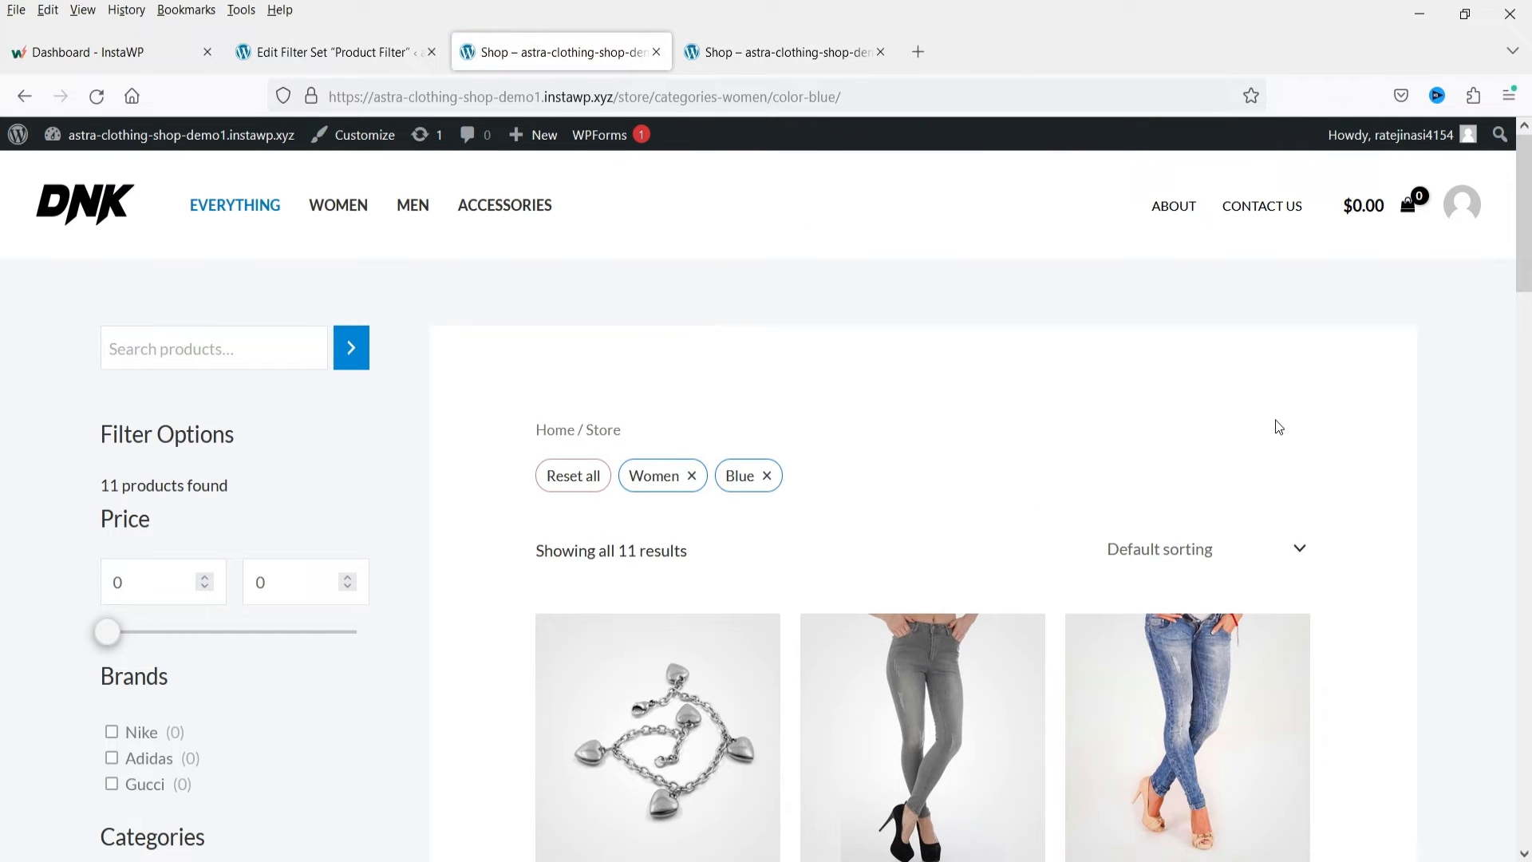
scroll(461, 502, "down", 10)
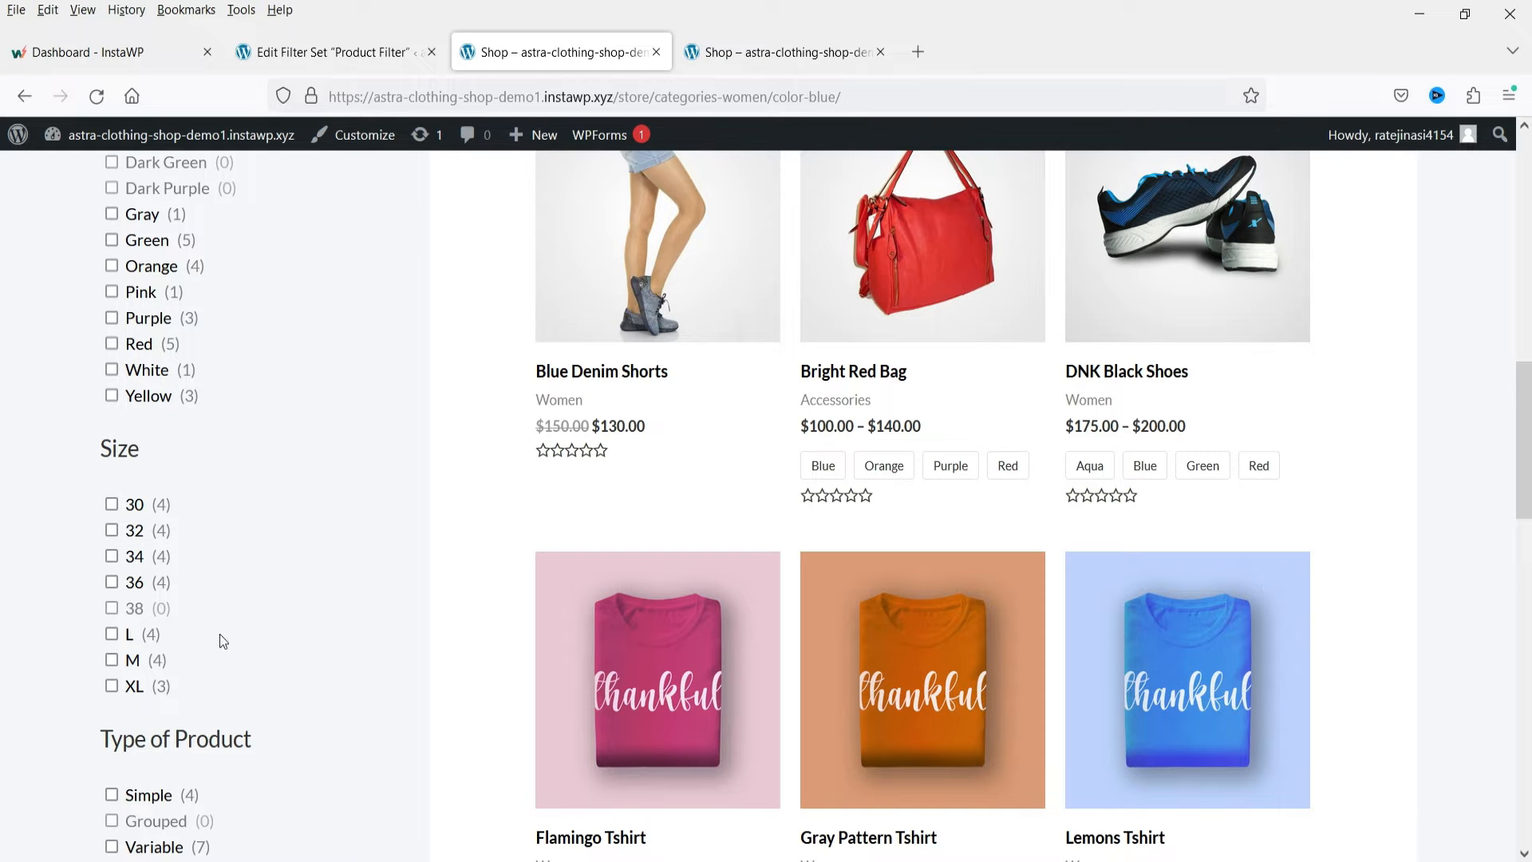
scroll(305, 475, "up", 12)
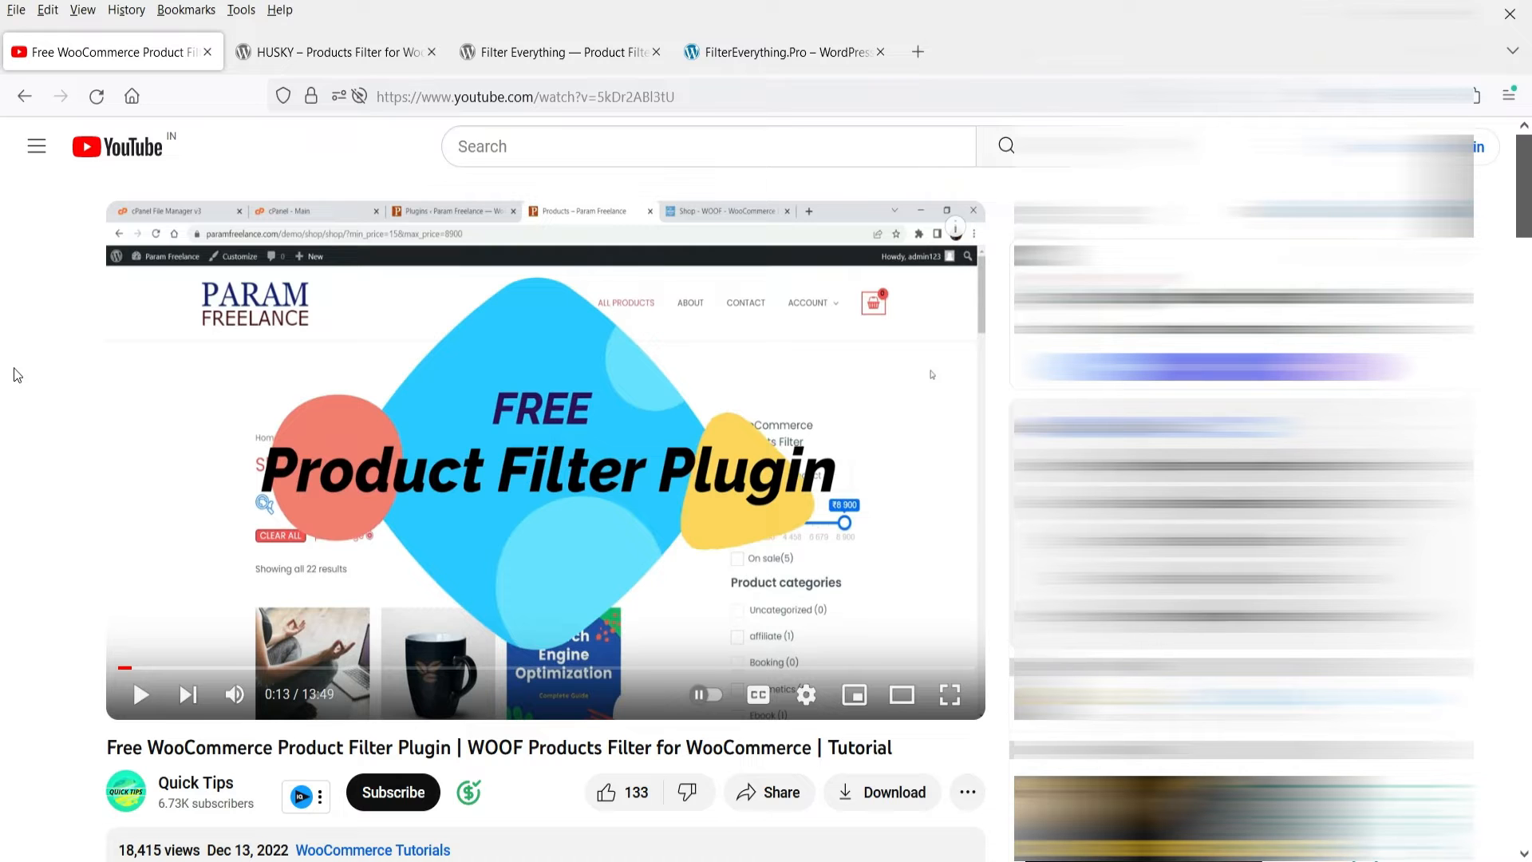
- Look at the WOOF Products Filter tutorial video's title and the HUSKY – Products Filter for WooCommerce Professional plugin page
left_click_drag(463, 747, 668, 749)
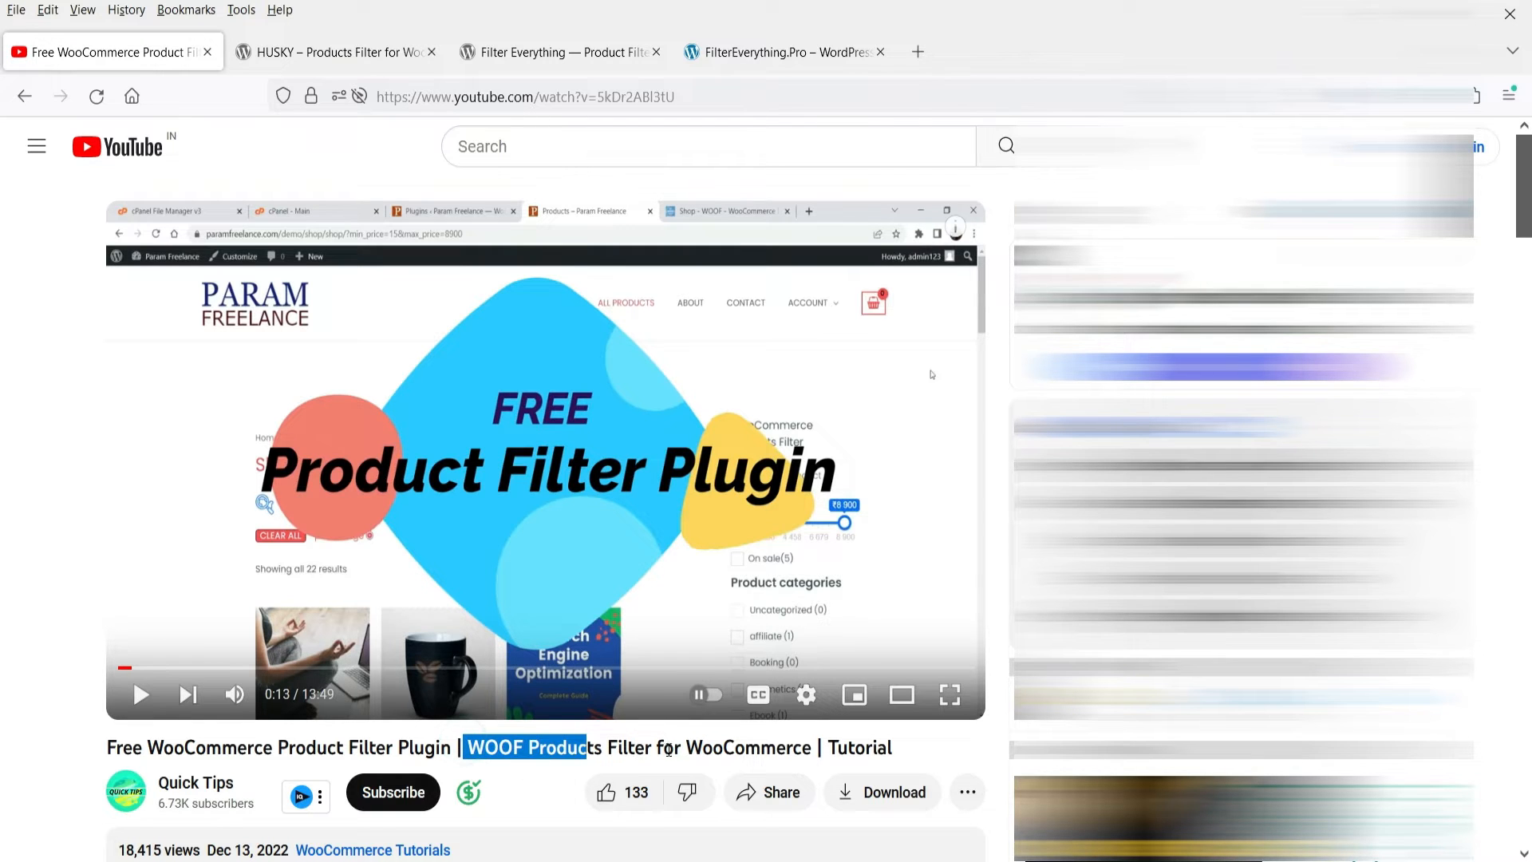
left_click(331, 57)
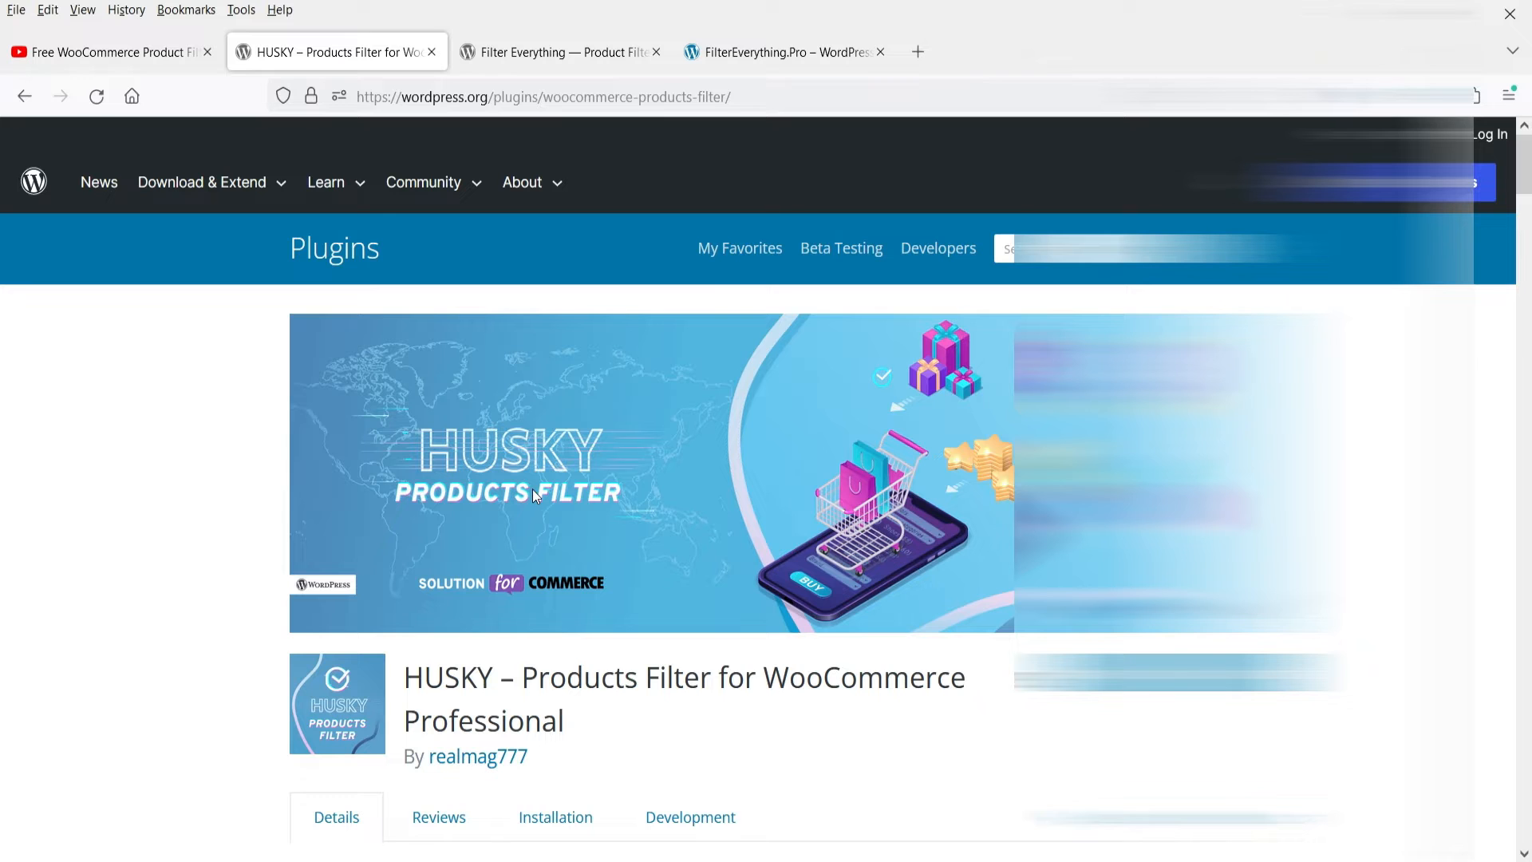
left_click(96, 52)
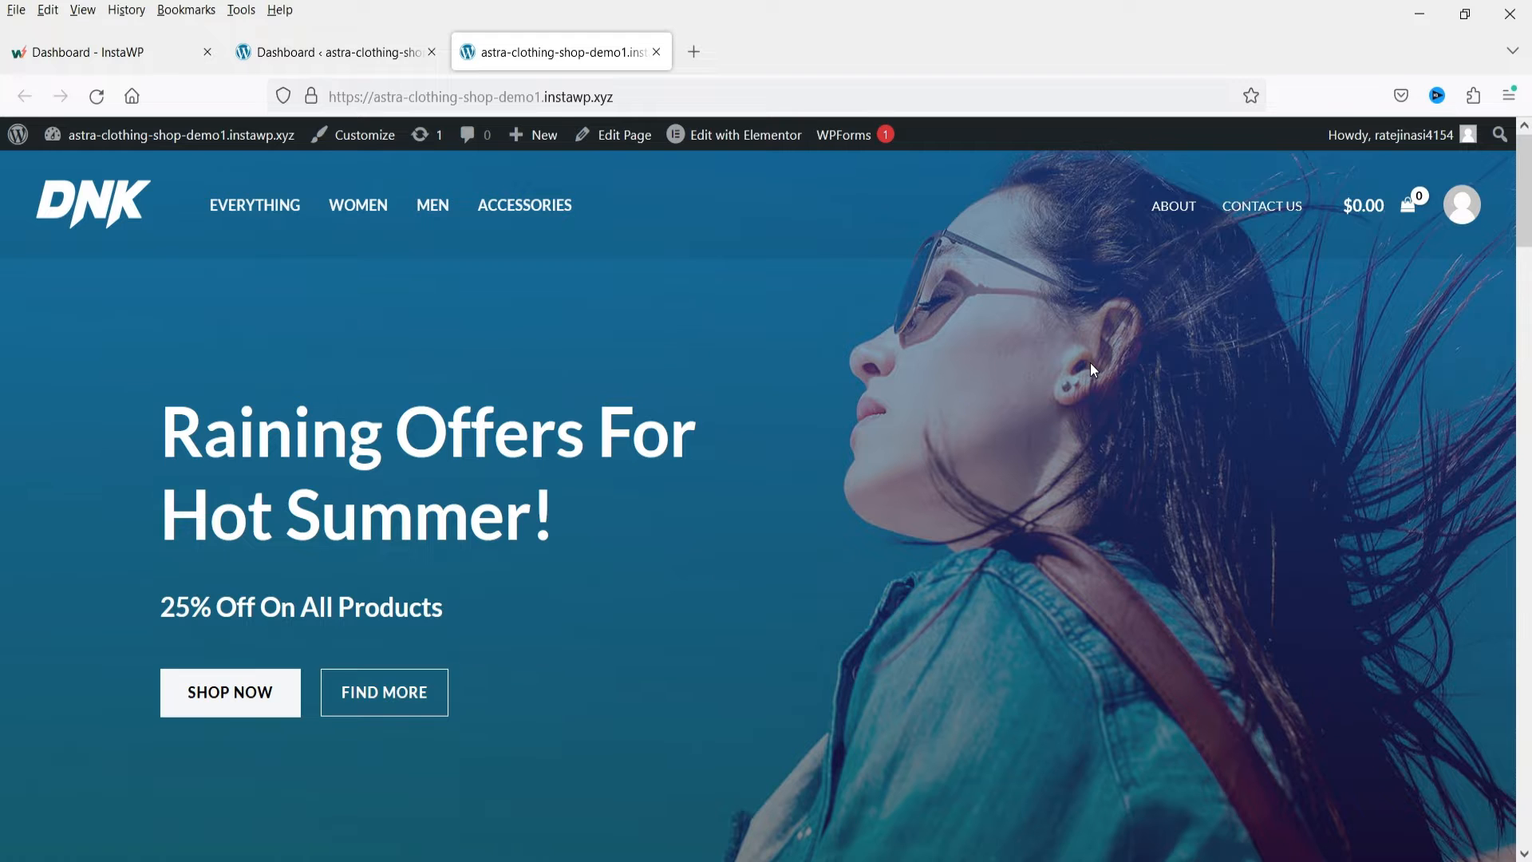
- Go to adding a new plugin in the shop's WordPress admin and search the plugin directory for "filter everything"
left_click(333, 52)
scroll(830, 479, "down", 4)
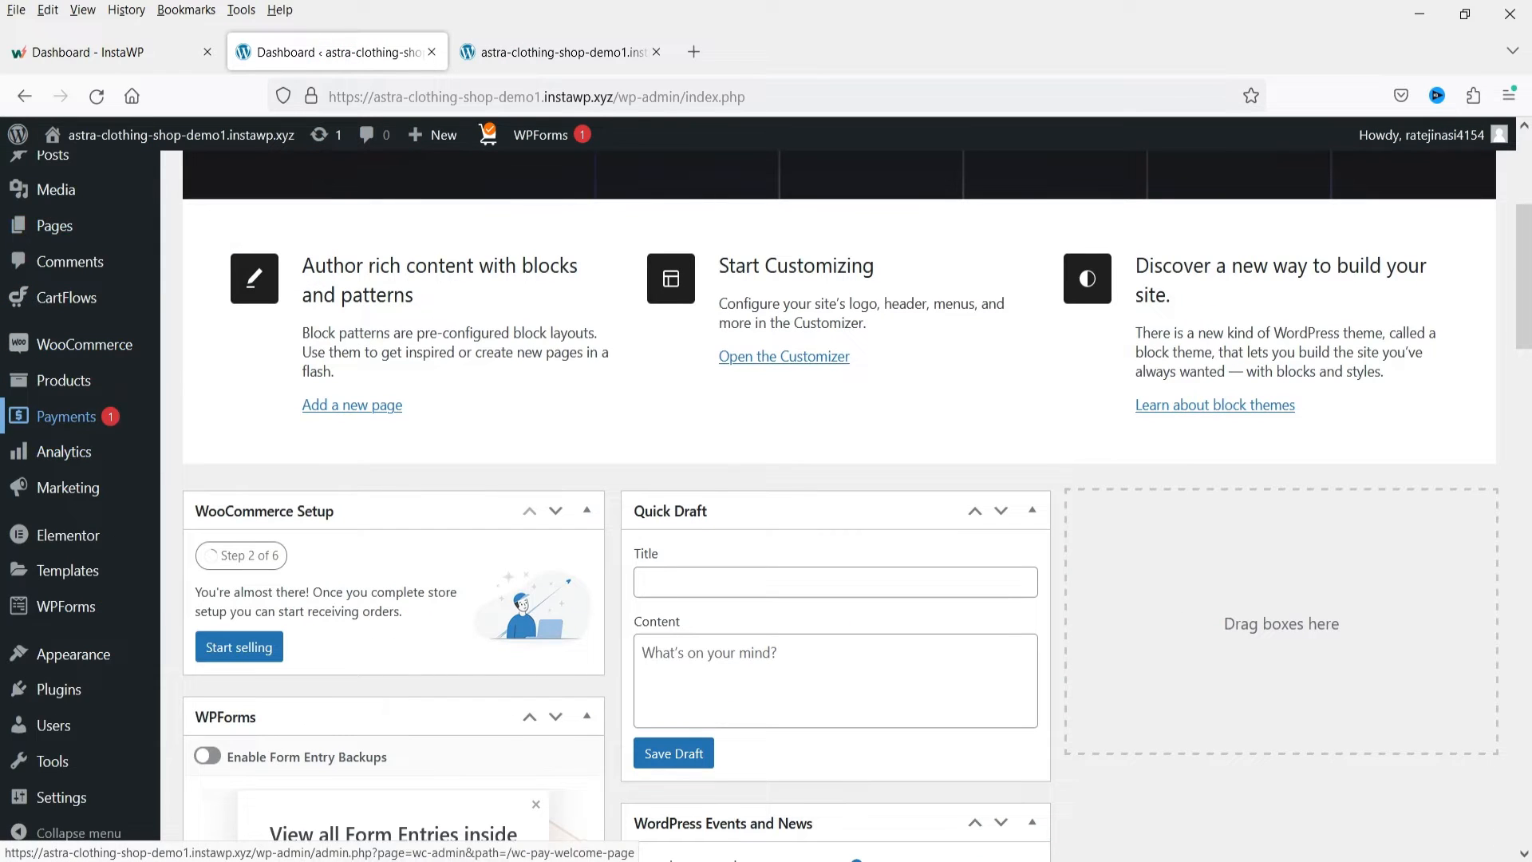
mouse_move(59, 688)
left_click(223, 726)
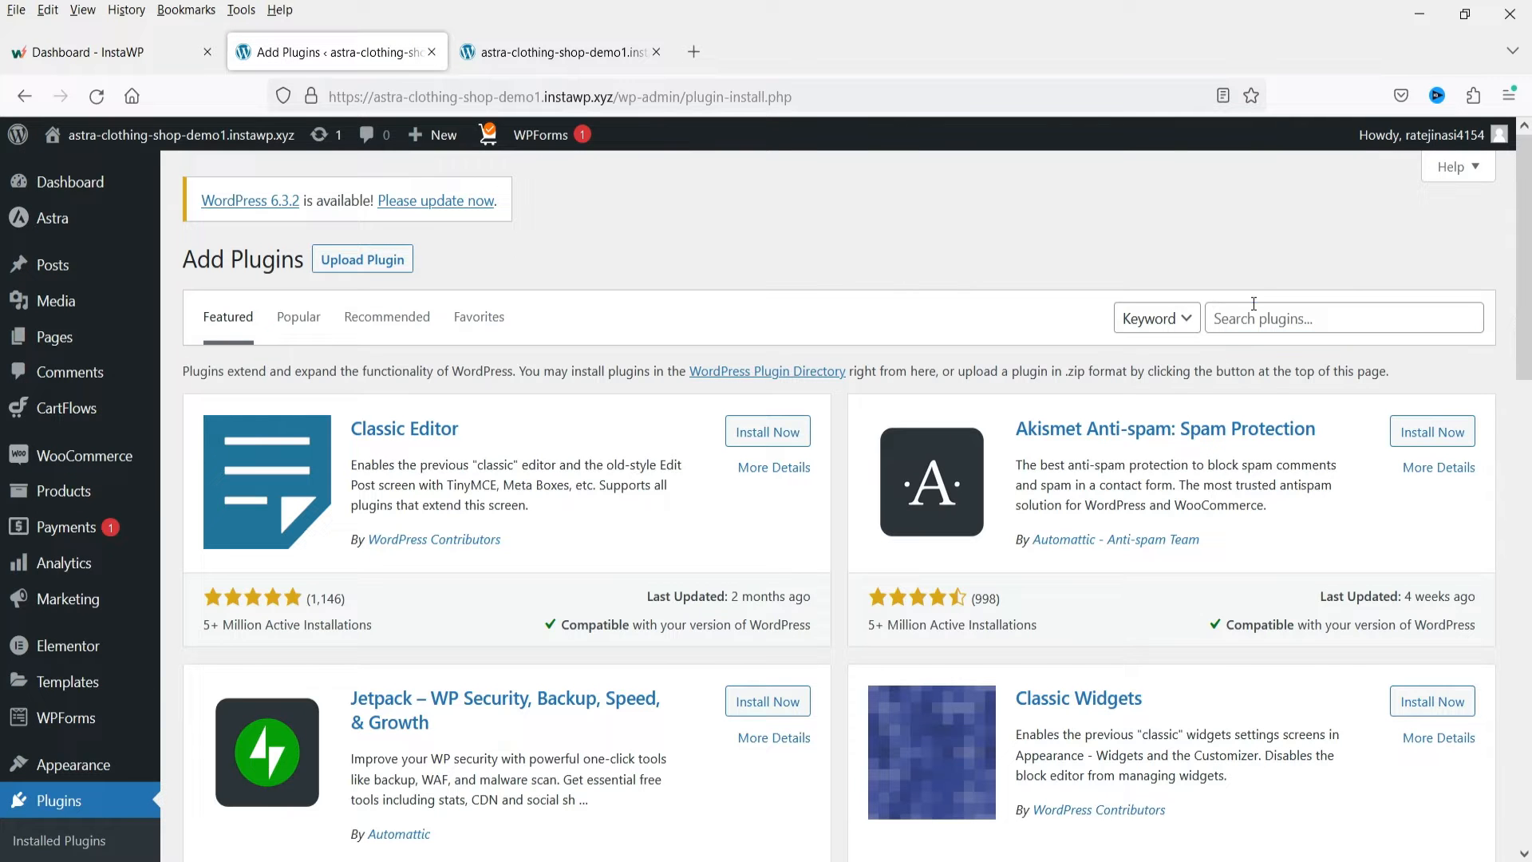
left_click(1253, 305)
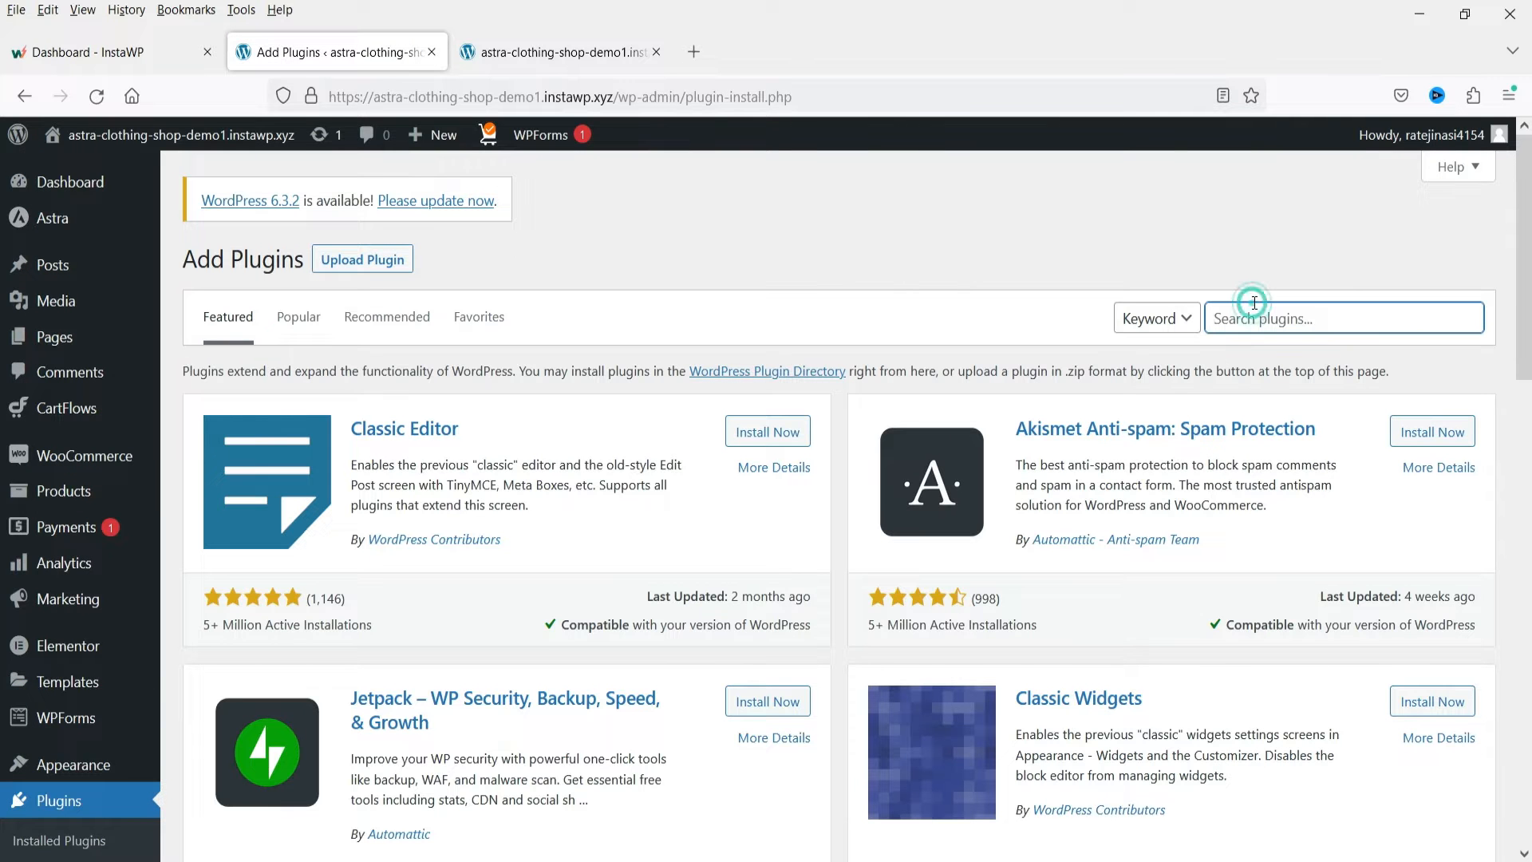
type("filter e")
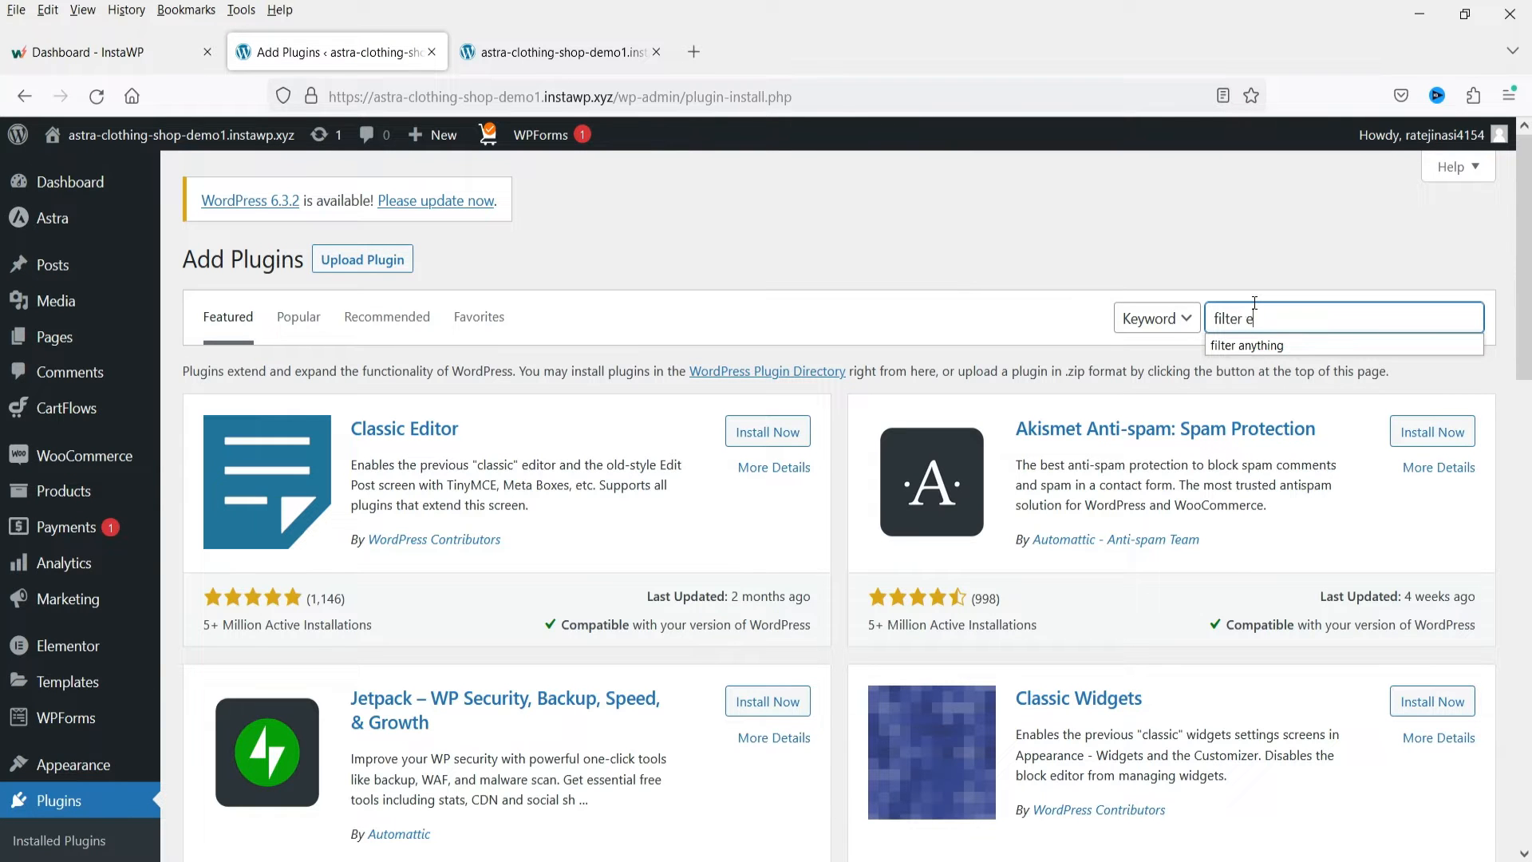
type("verything")
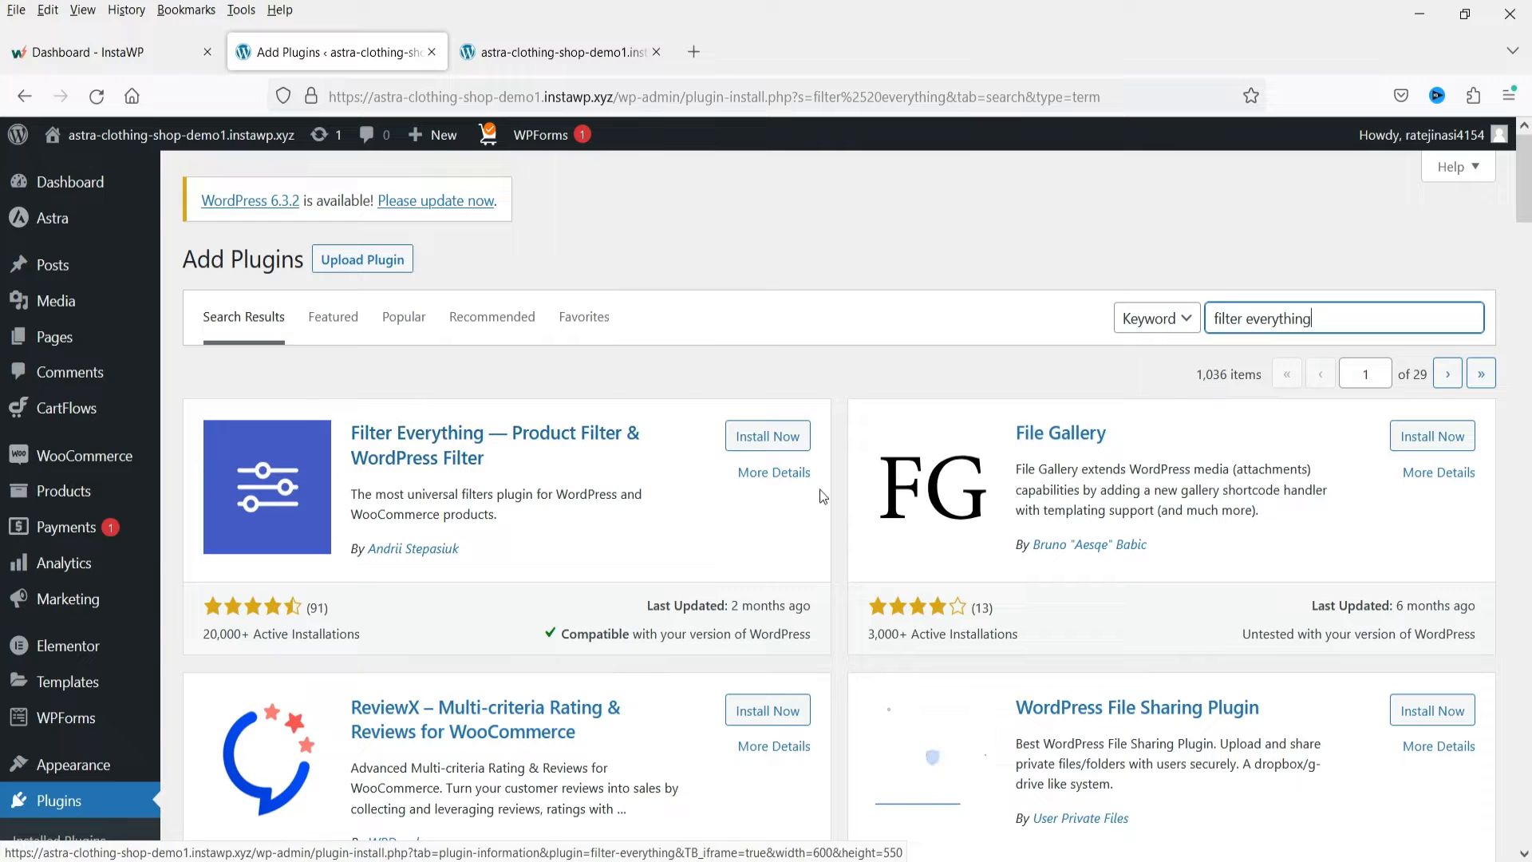
- Install and activate the "Filter Everything — Product Filter & WordPress Filter" plugin
left_click(765, 437)
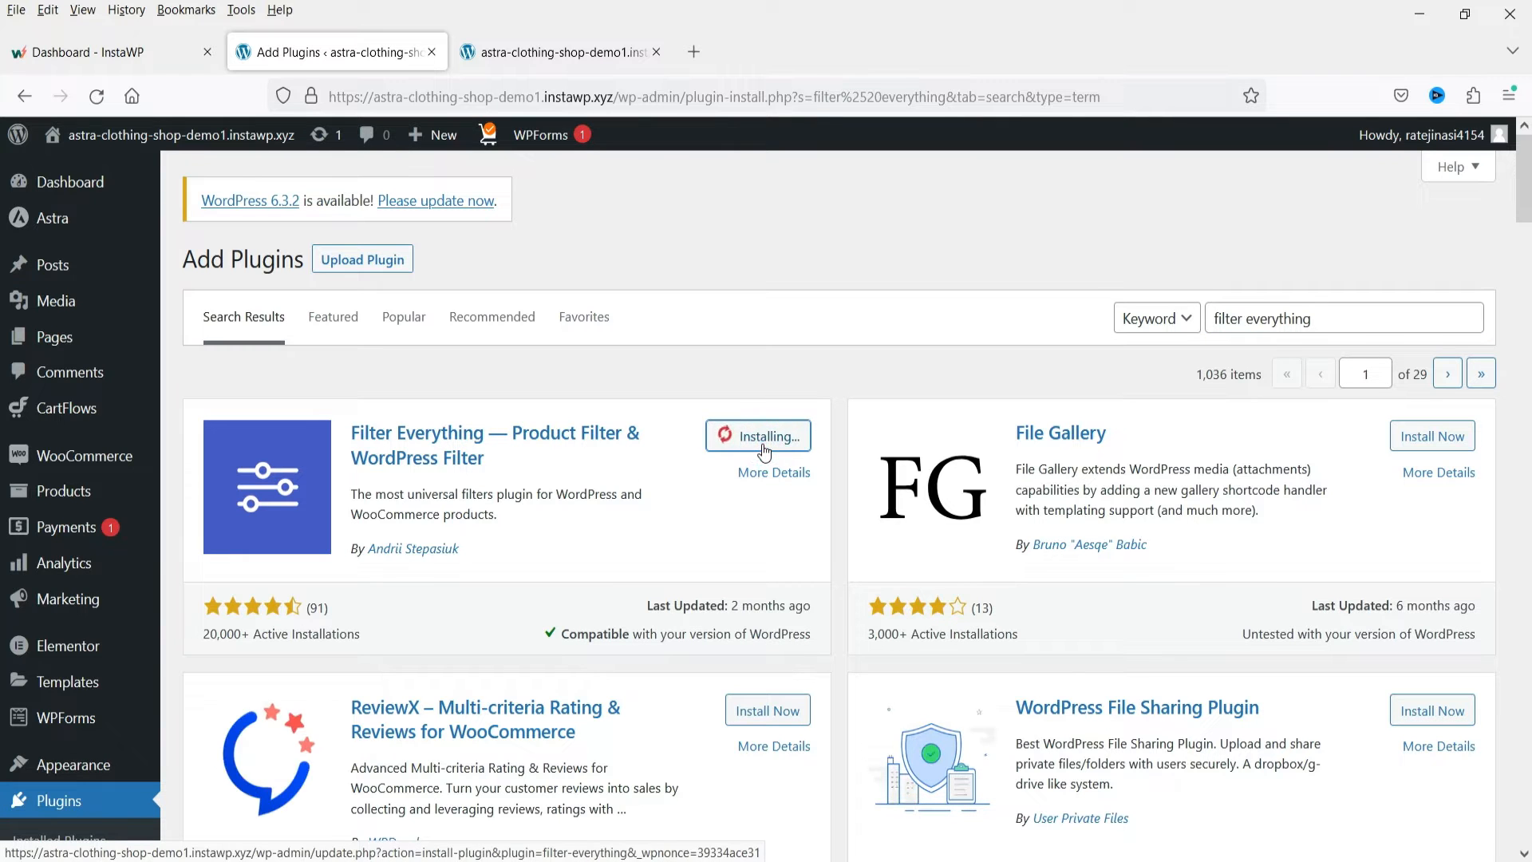
left_click(764, 439)
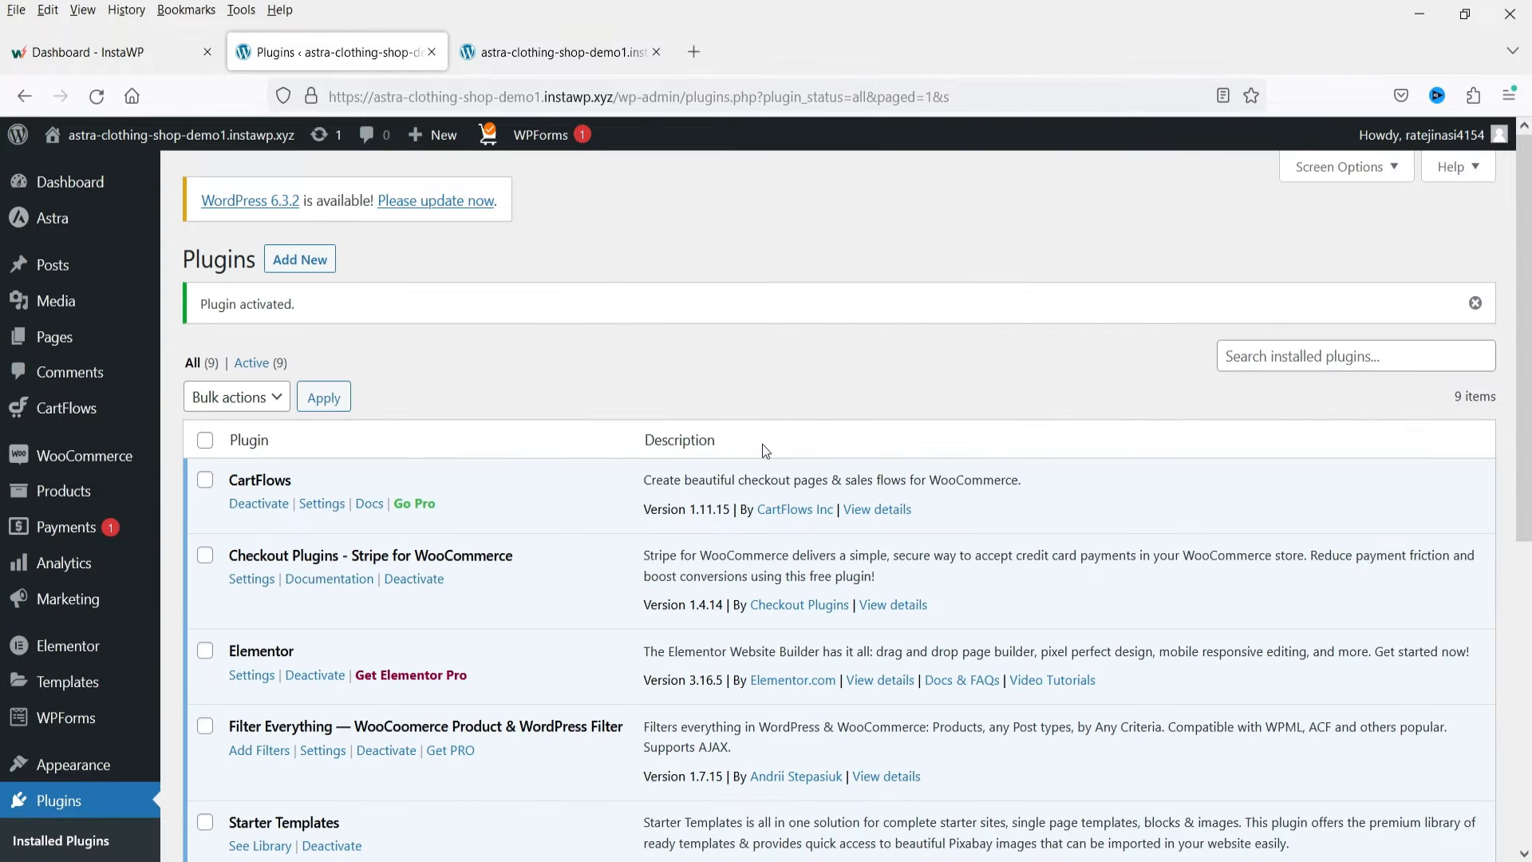
- Open the Filter Everything settings and review the general options for mobile devices, AJAX and chips integration
scroll(398, 519, "down", 5)
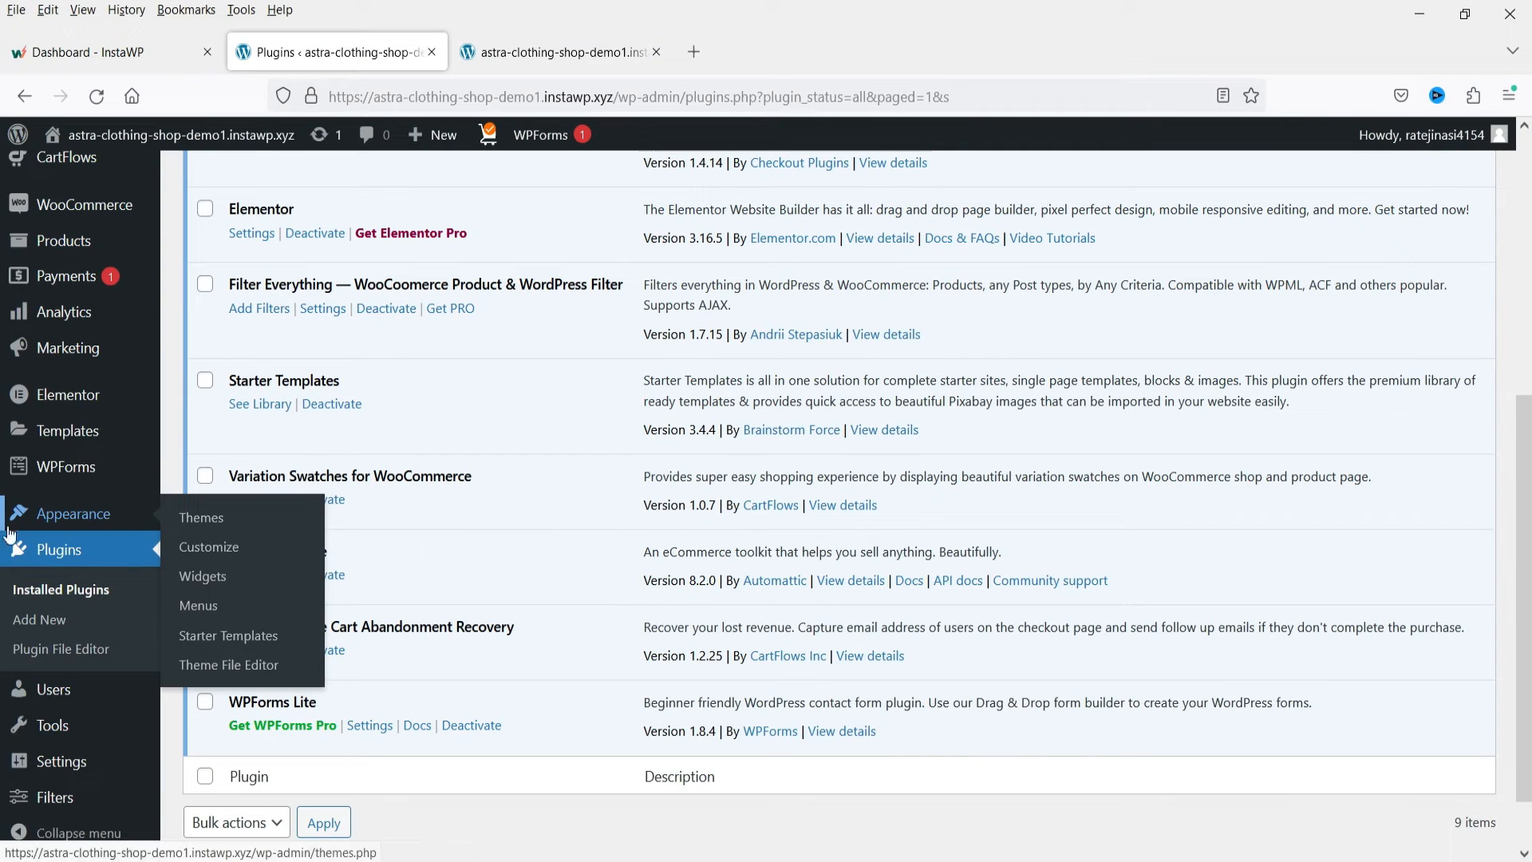
left_click(40, 797)
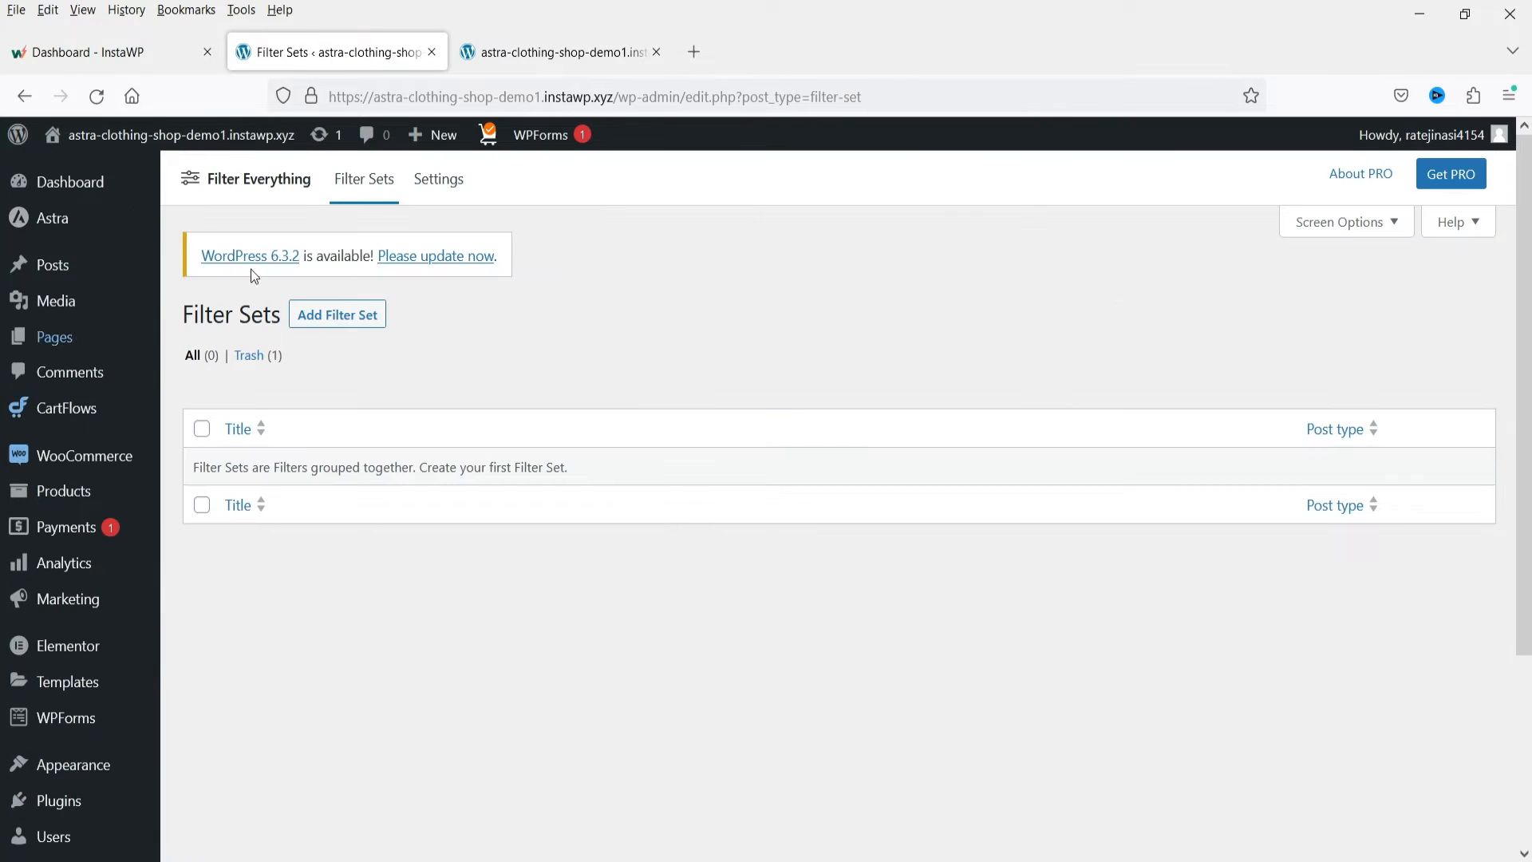
left_click(438, 179)
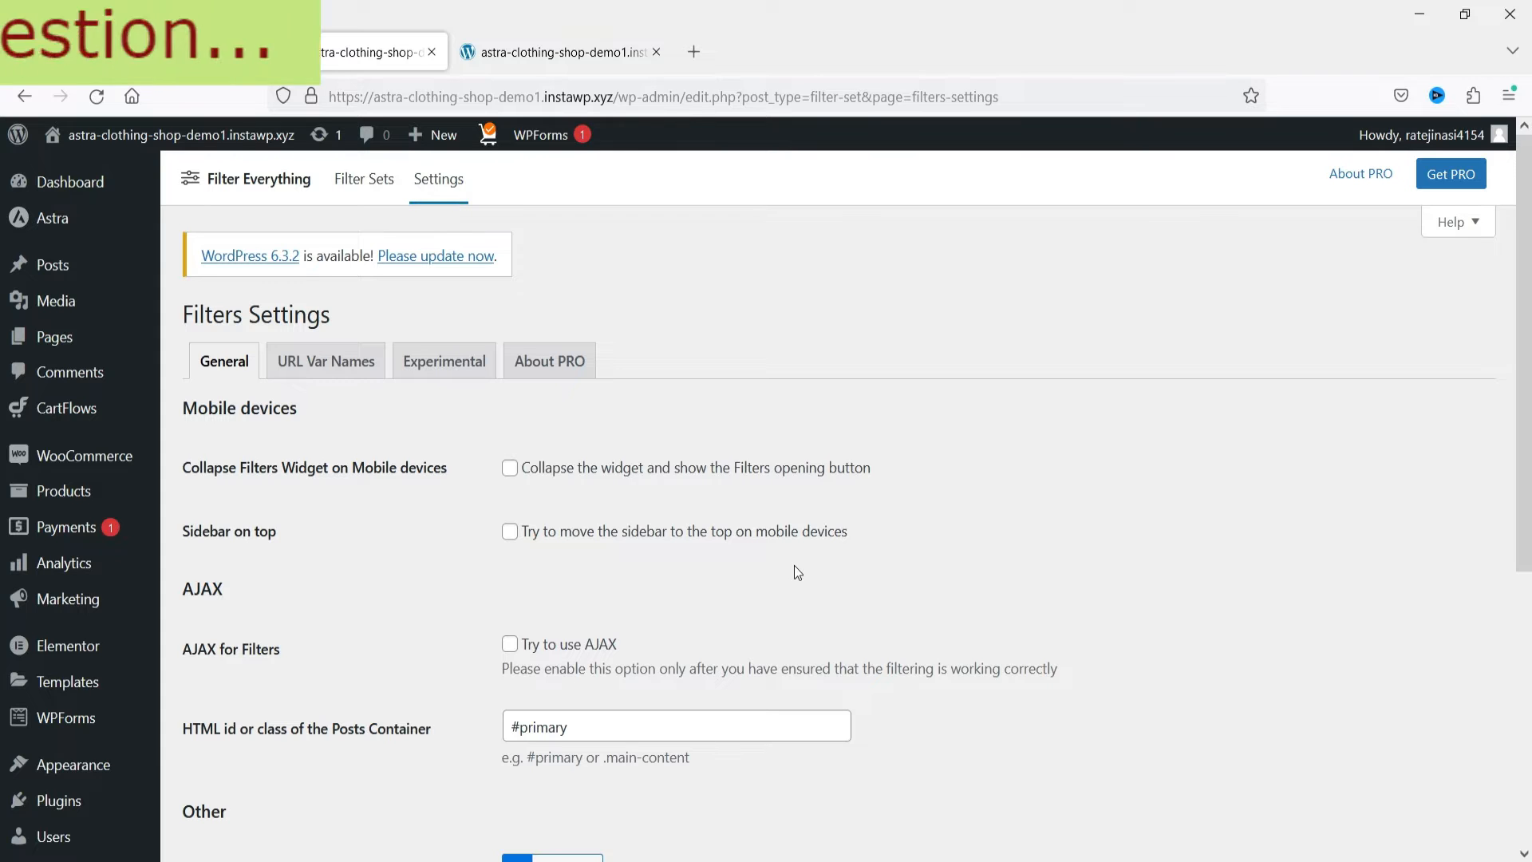
scroll(446, 547, "down", 3)
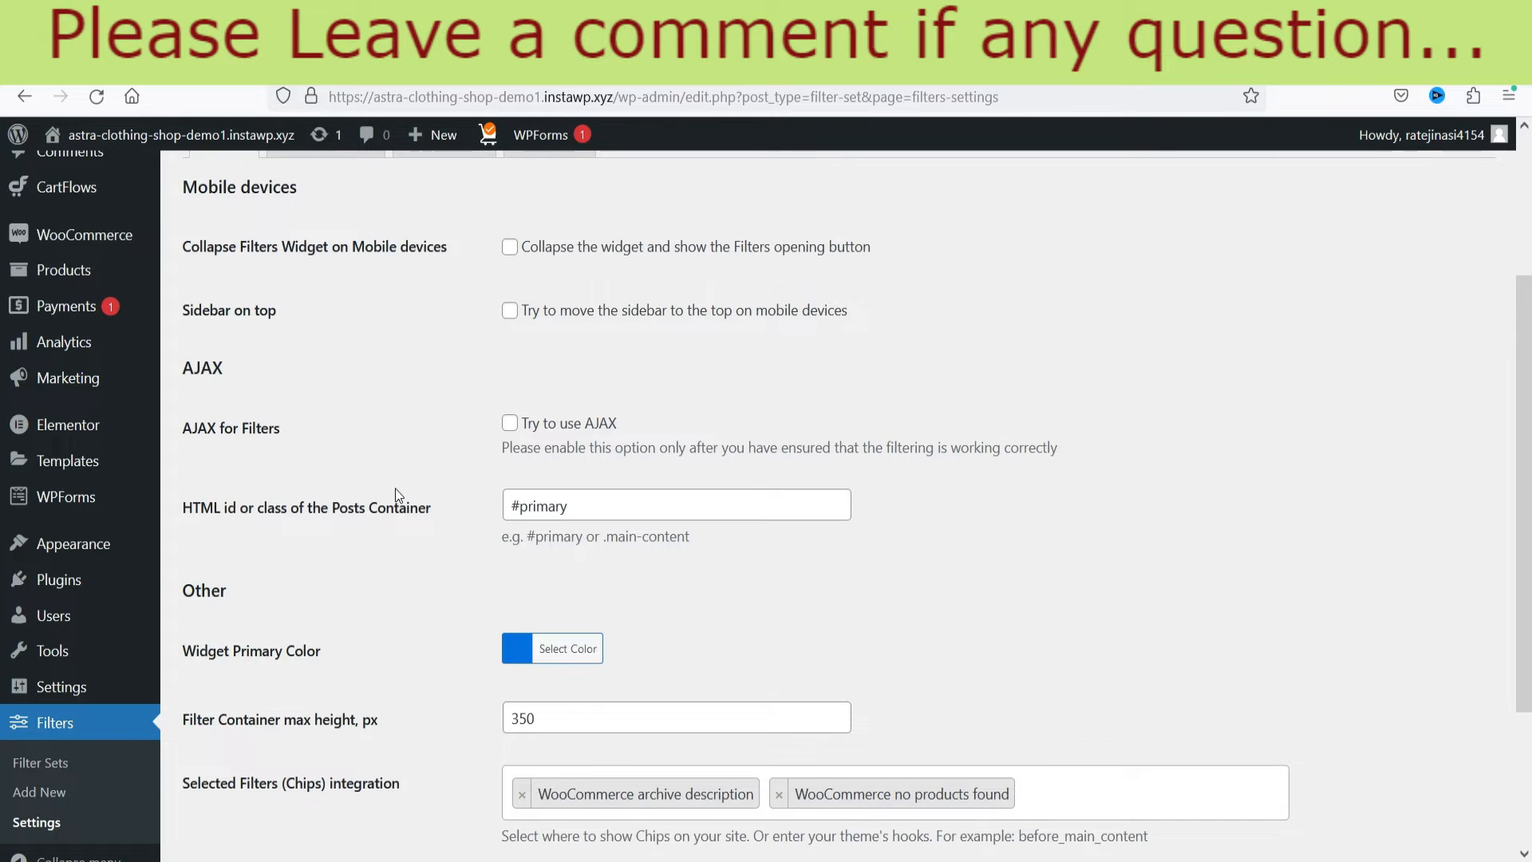
scroll(399, 490, "down", 3)
scroll(399, 490, "up", 6)
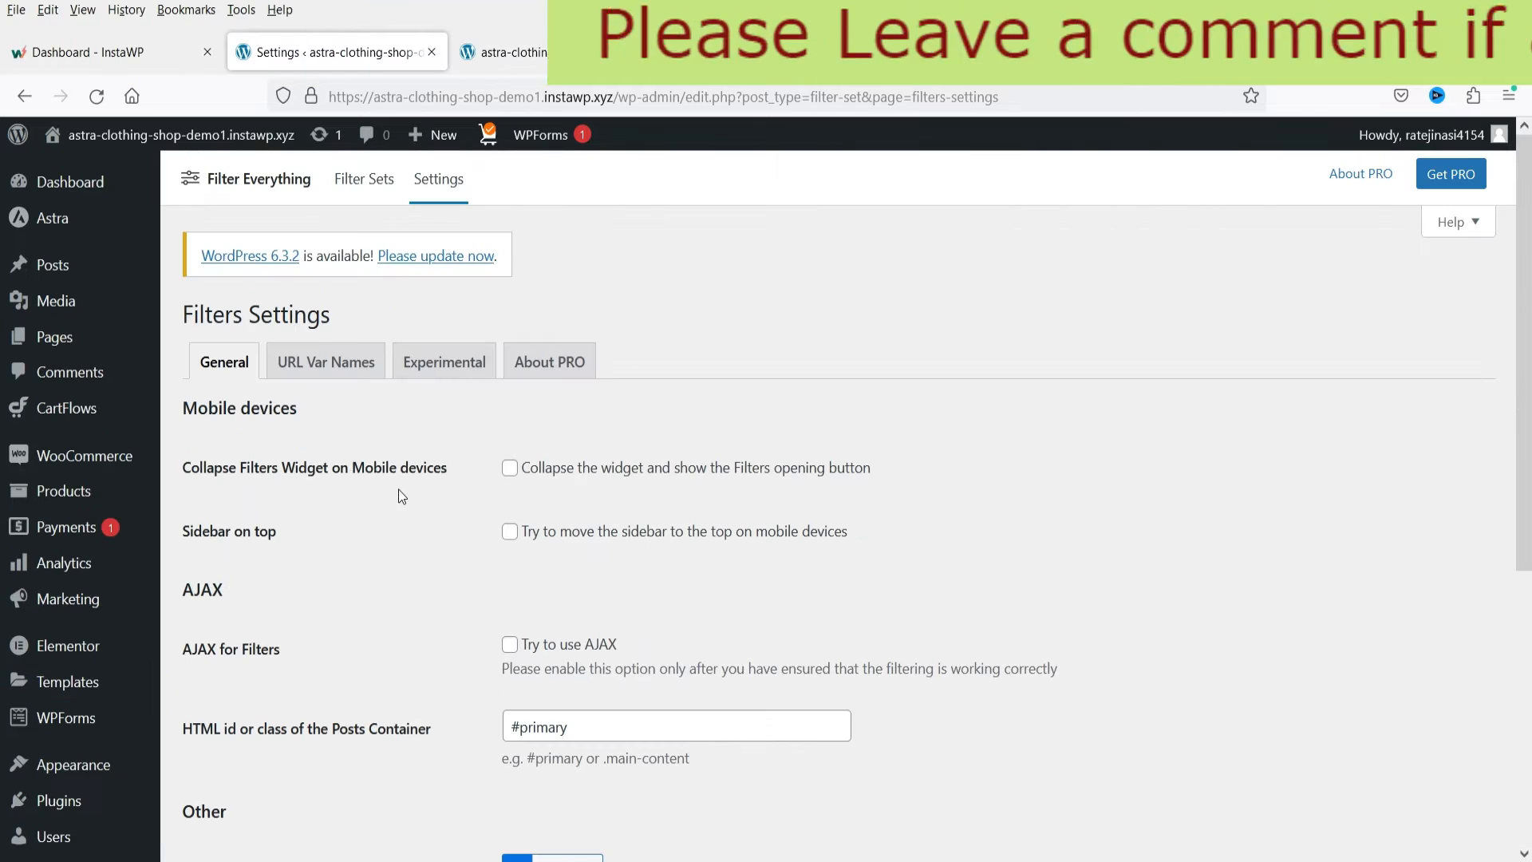
- Create a new filter set and title it "Product Filter"
left_click(352, 193)
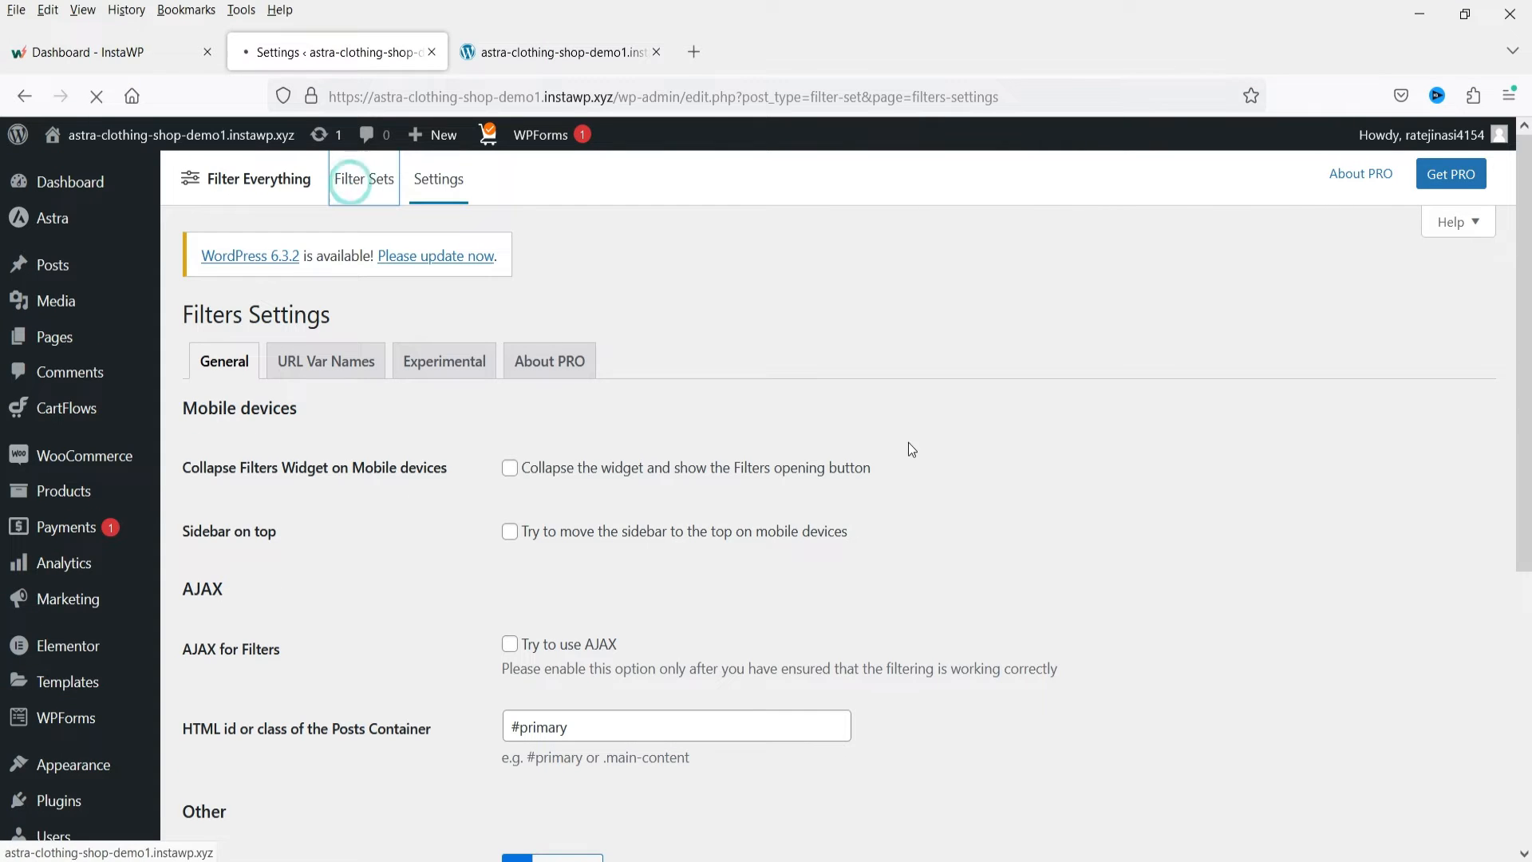
scroll(797, 519, "down", 5)
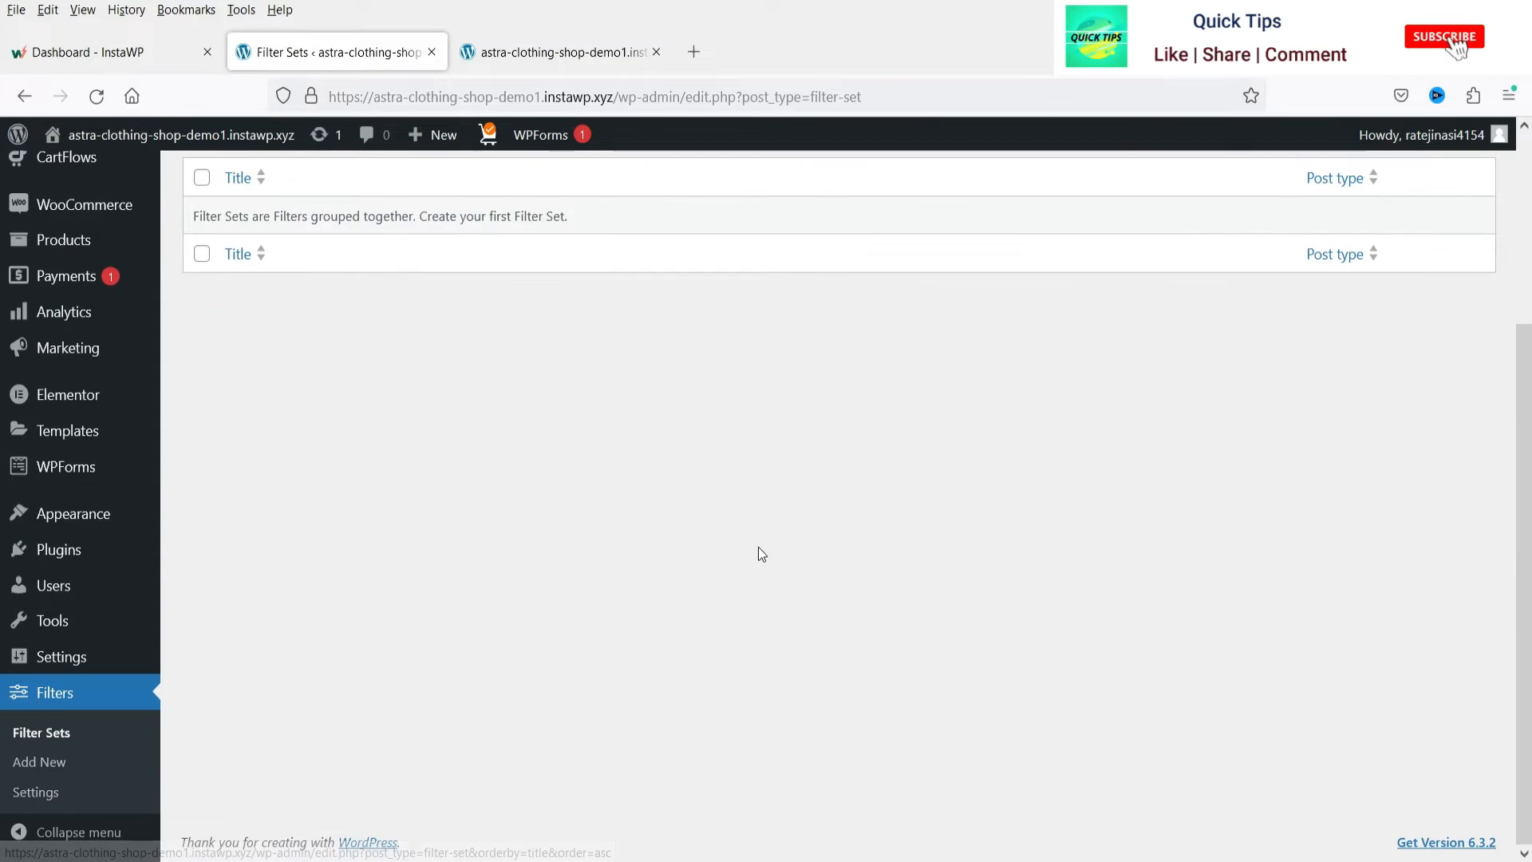
scroll(758, 554, "up", 5)
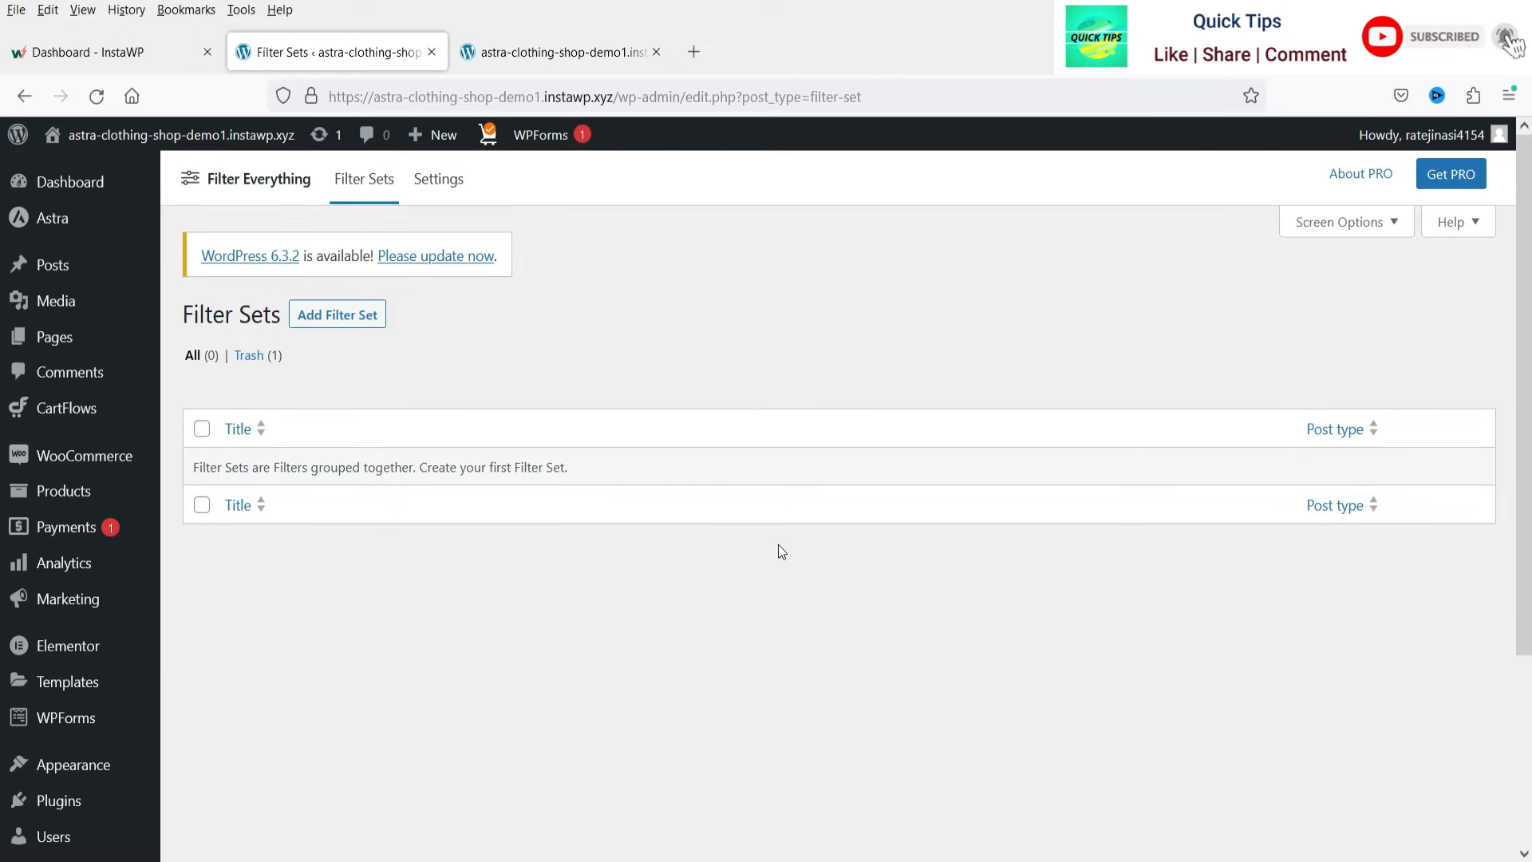
left_click(343, 316)
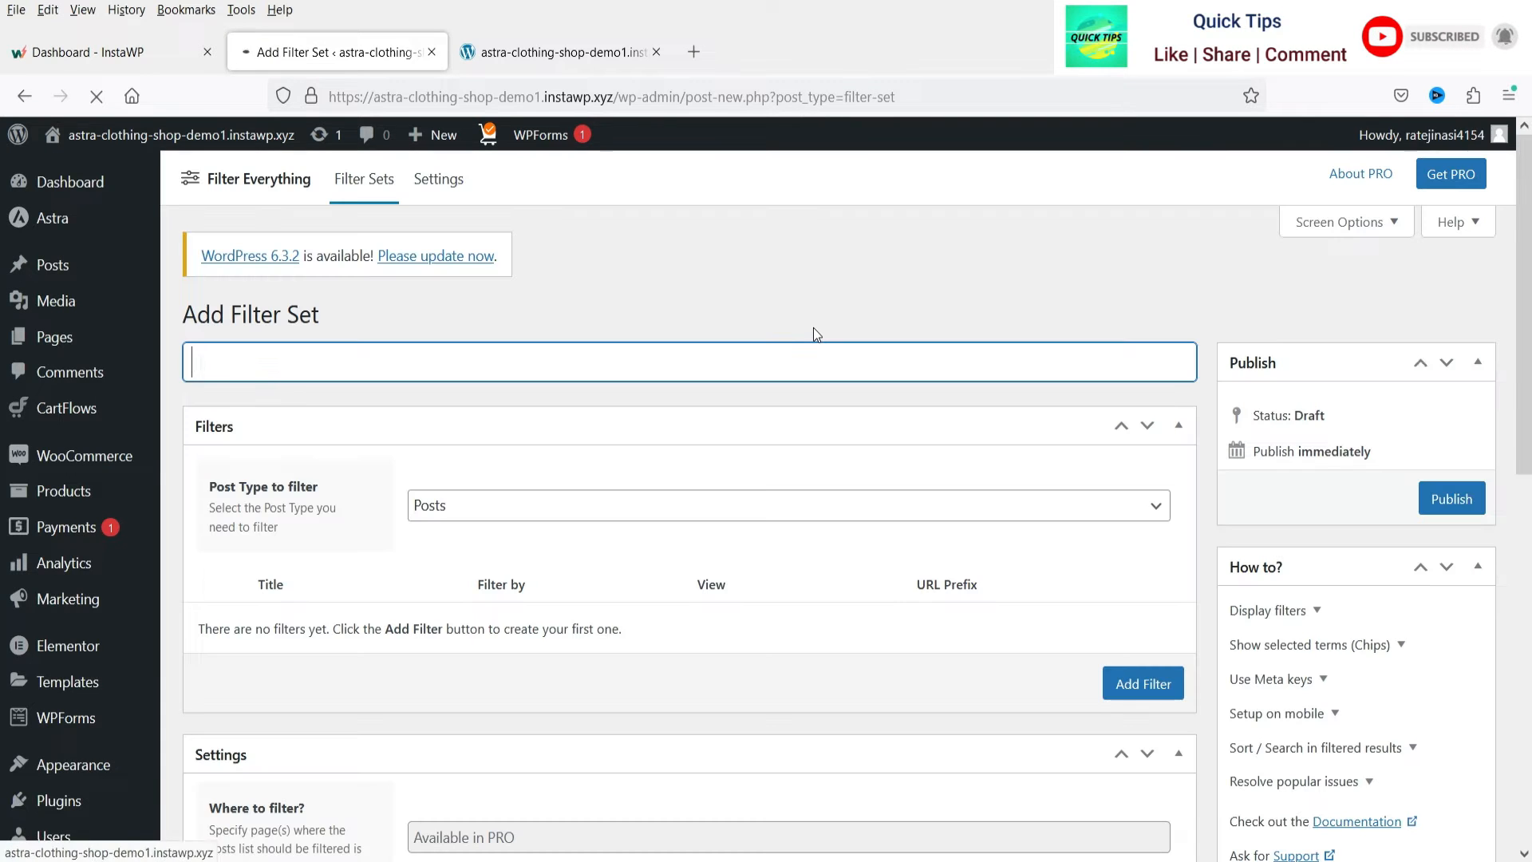
type("P")
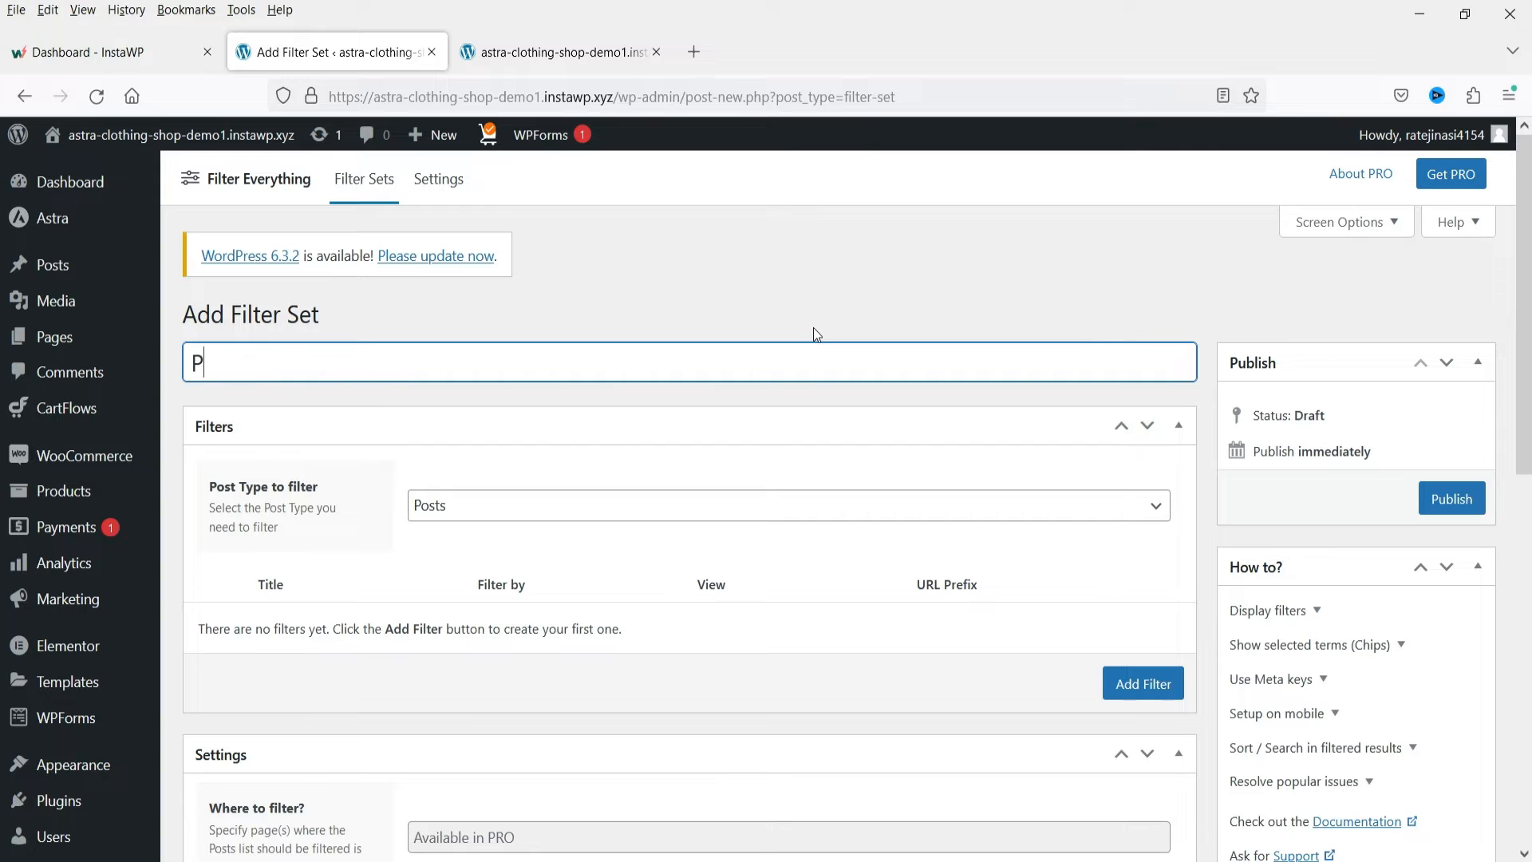
type("roduct Filter")
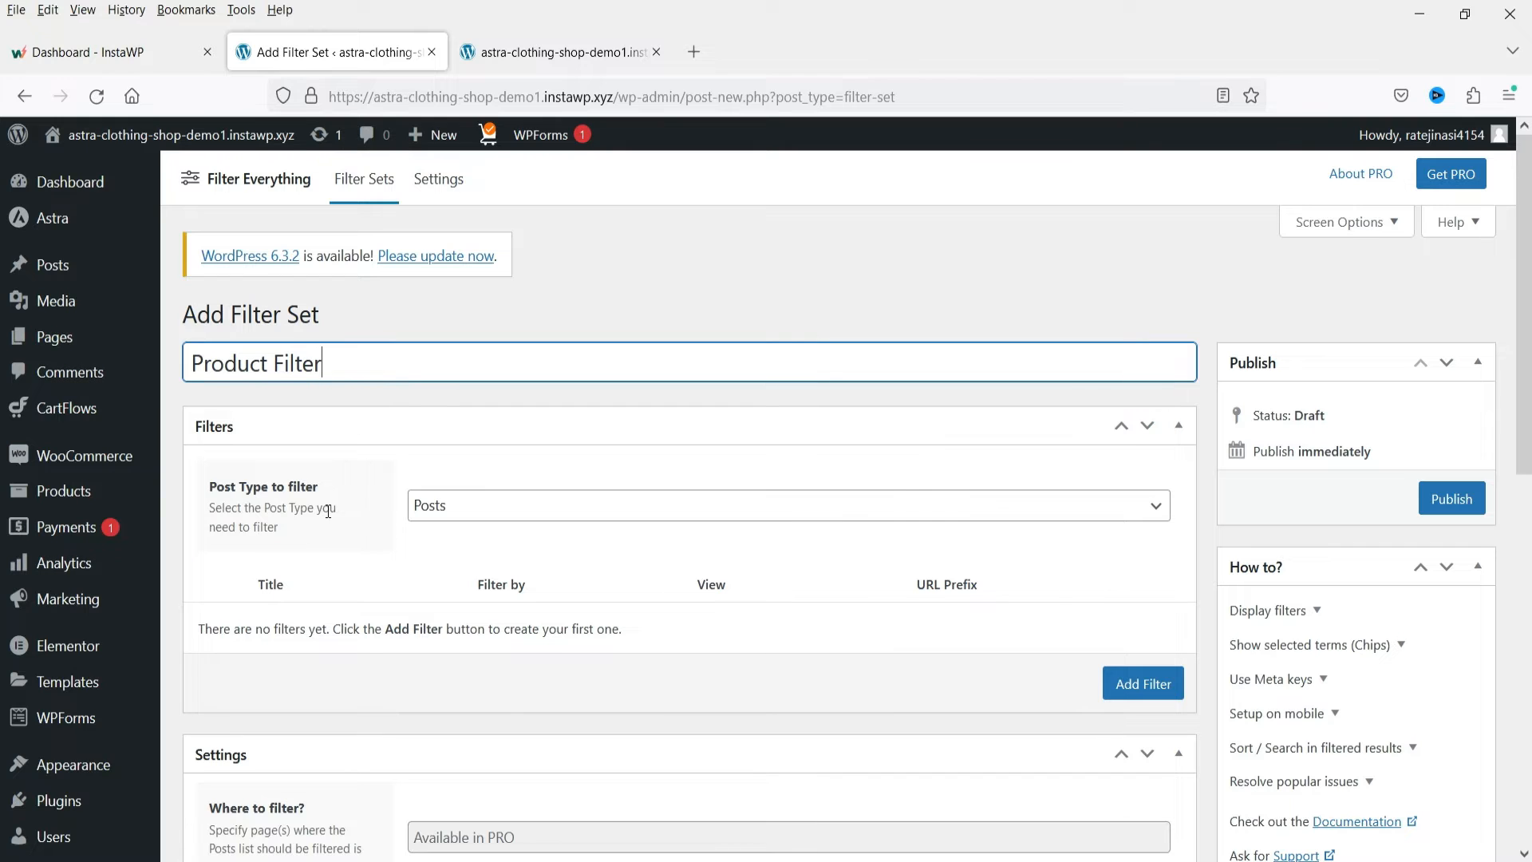
- Set the filter set's post type to Products and add a first filter to the set
left_click(479, 514)
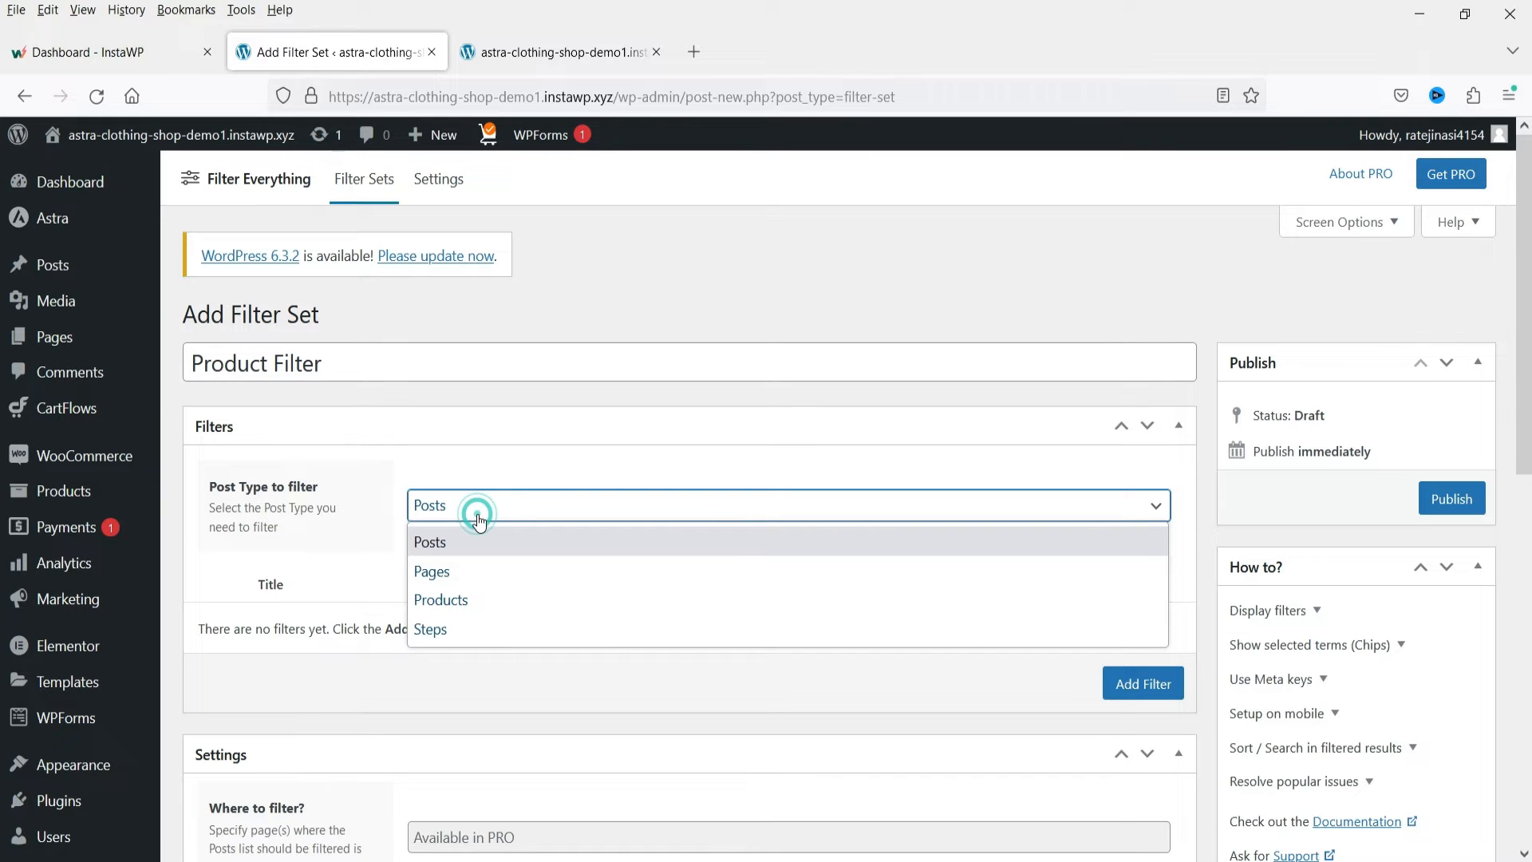
left_click(488, 600)
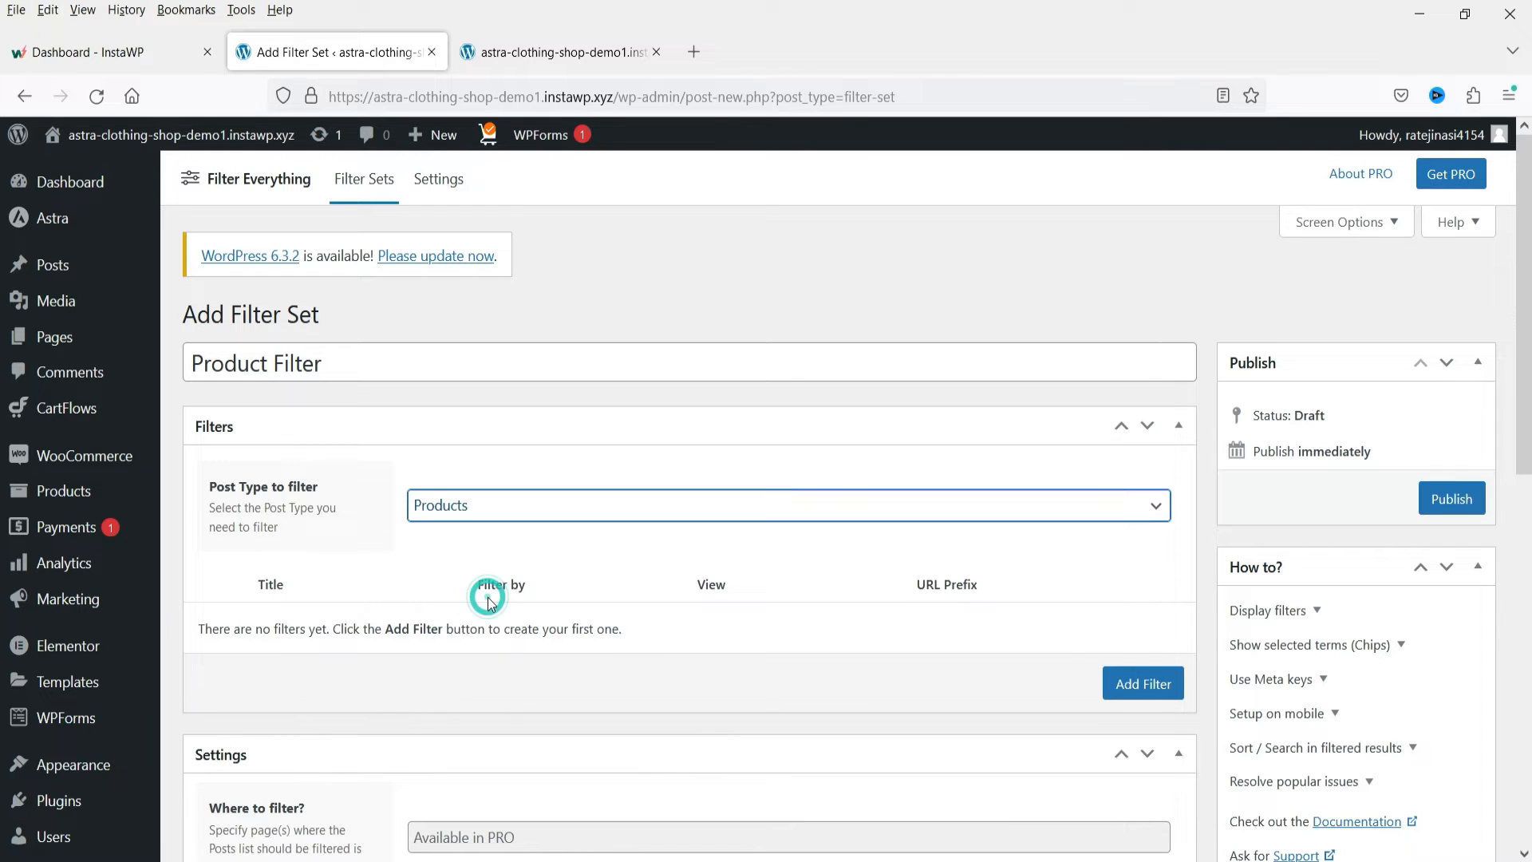
scroll(487, 597, "down", 3)
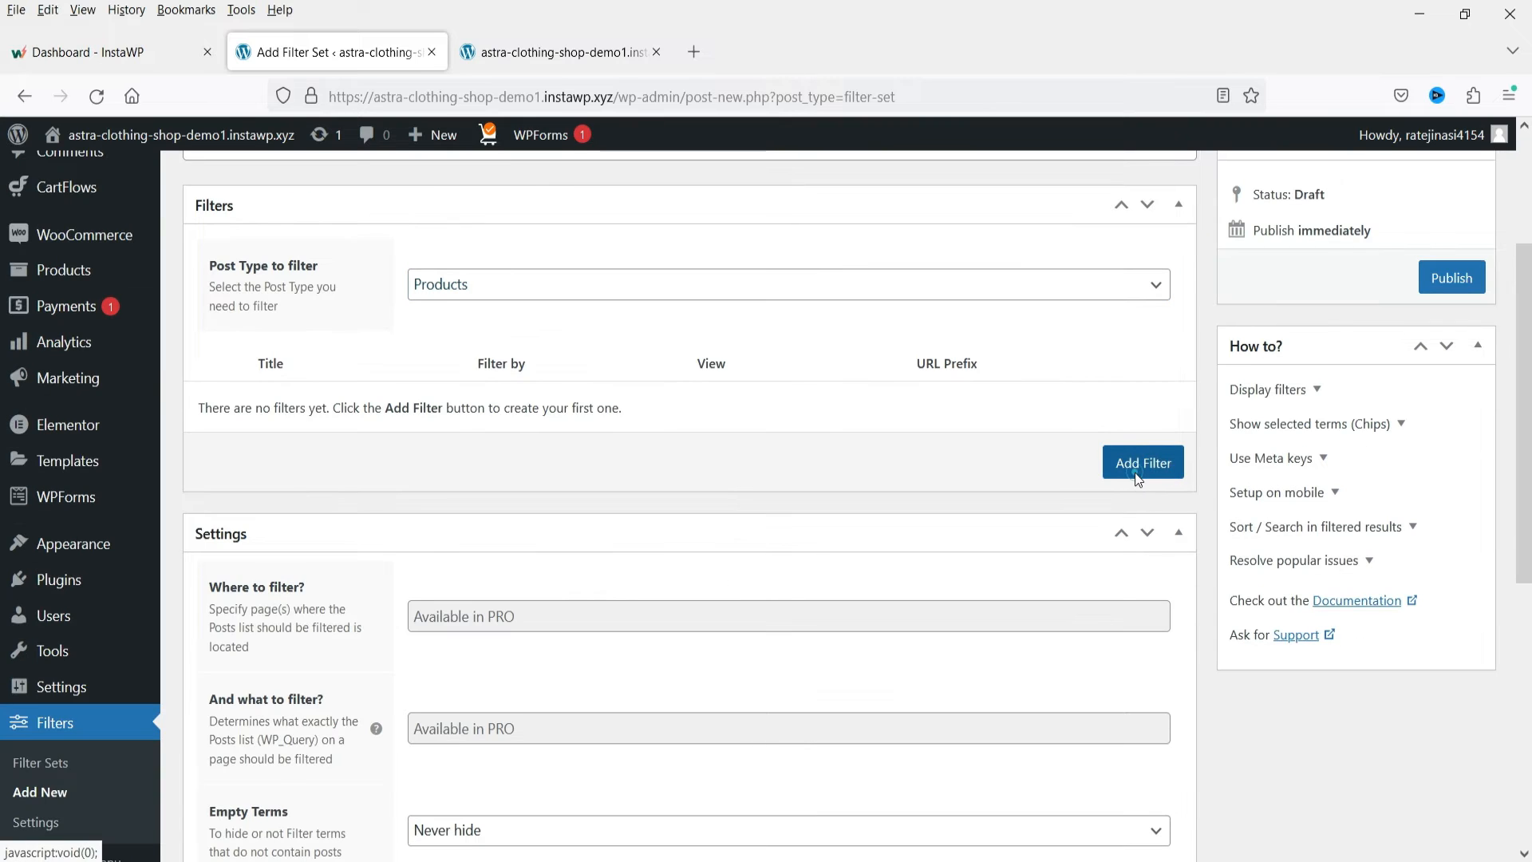
left_click(1137, 477)
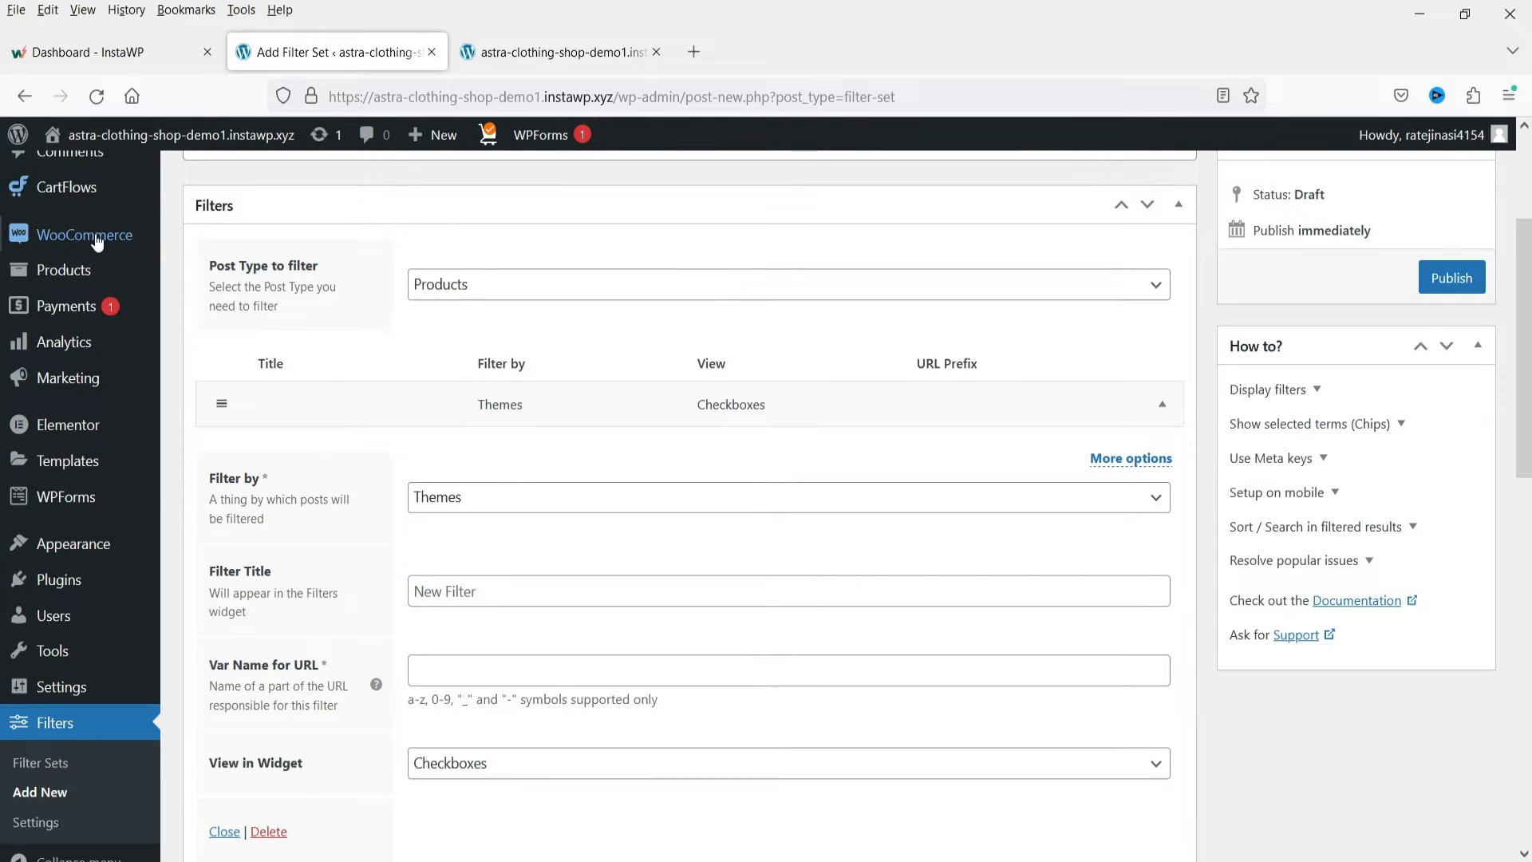
- Open the store's product attributes and product list in a separate tab for review, and return to the filter set
mouse_move(64, 271)
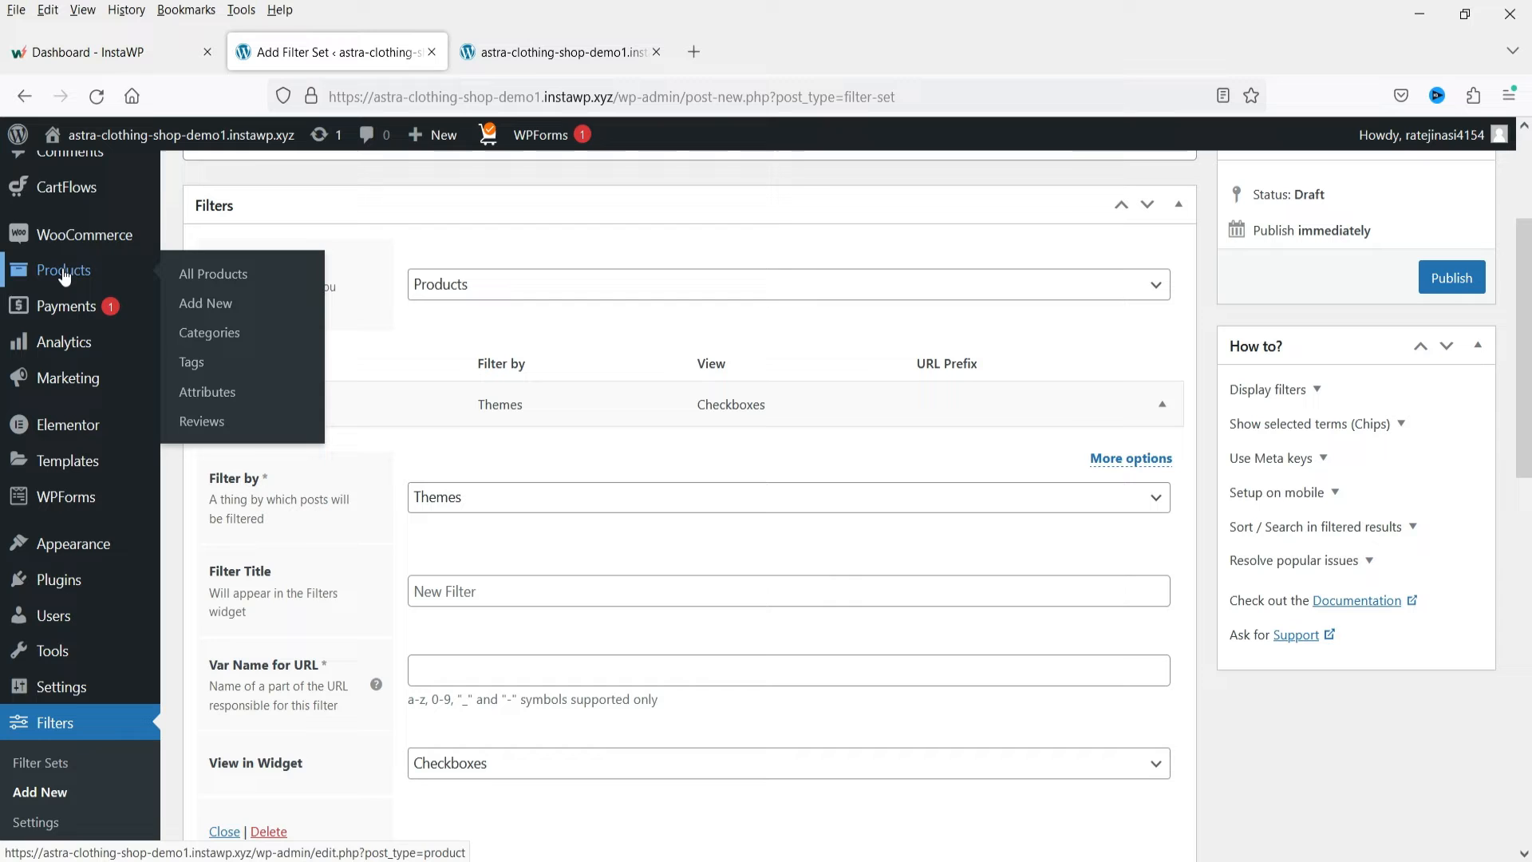
middle_click(213, 396)
left_click(554, 57)
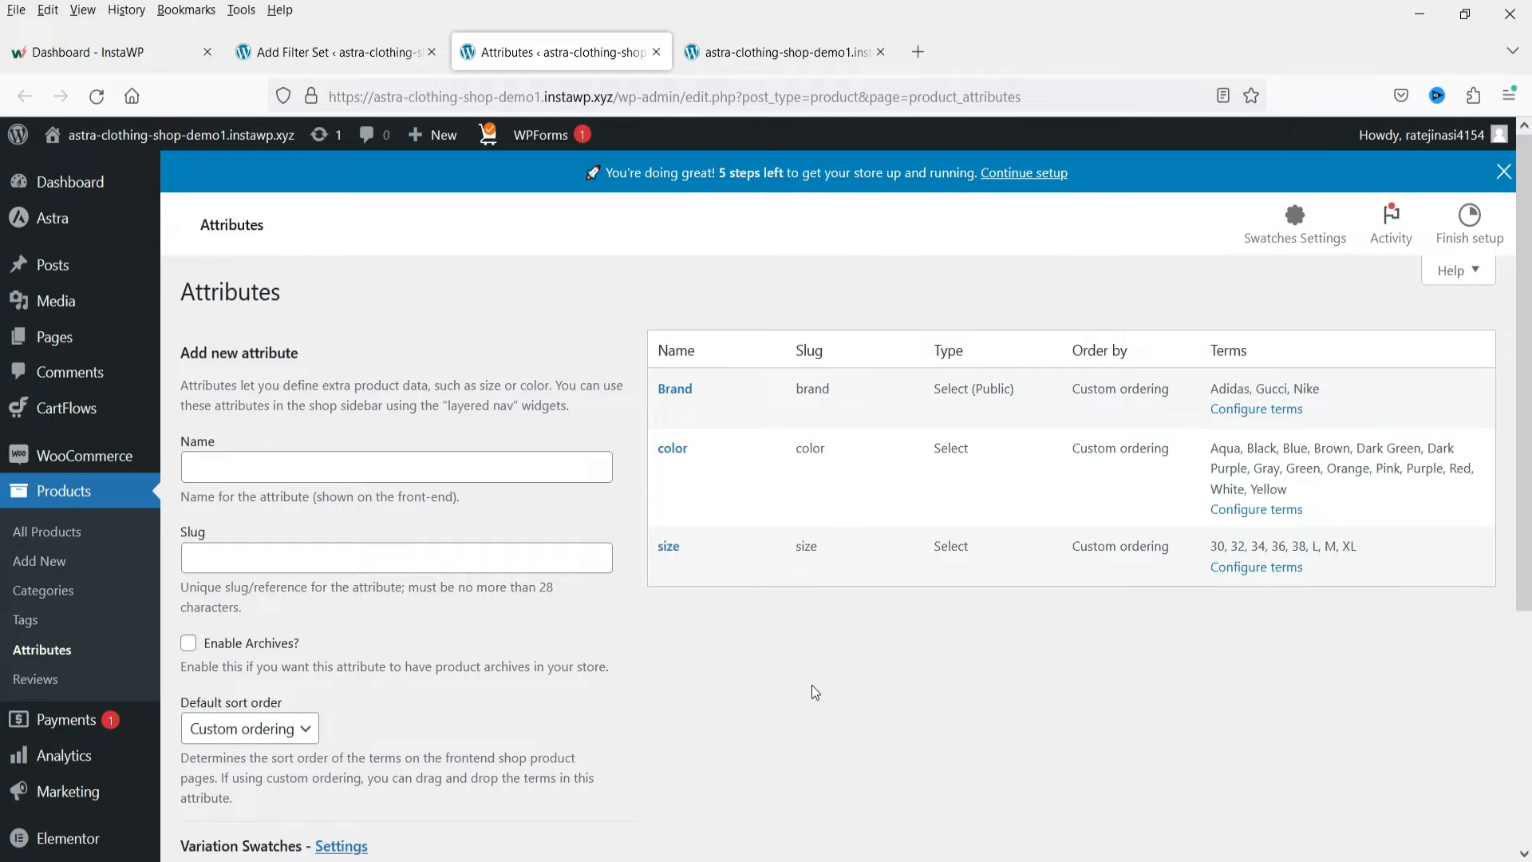
left_click(32, 531)
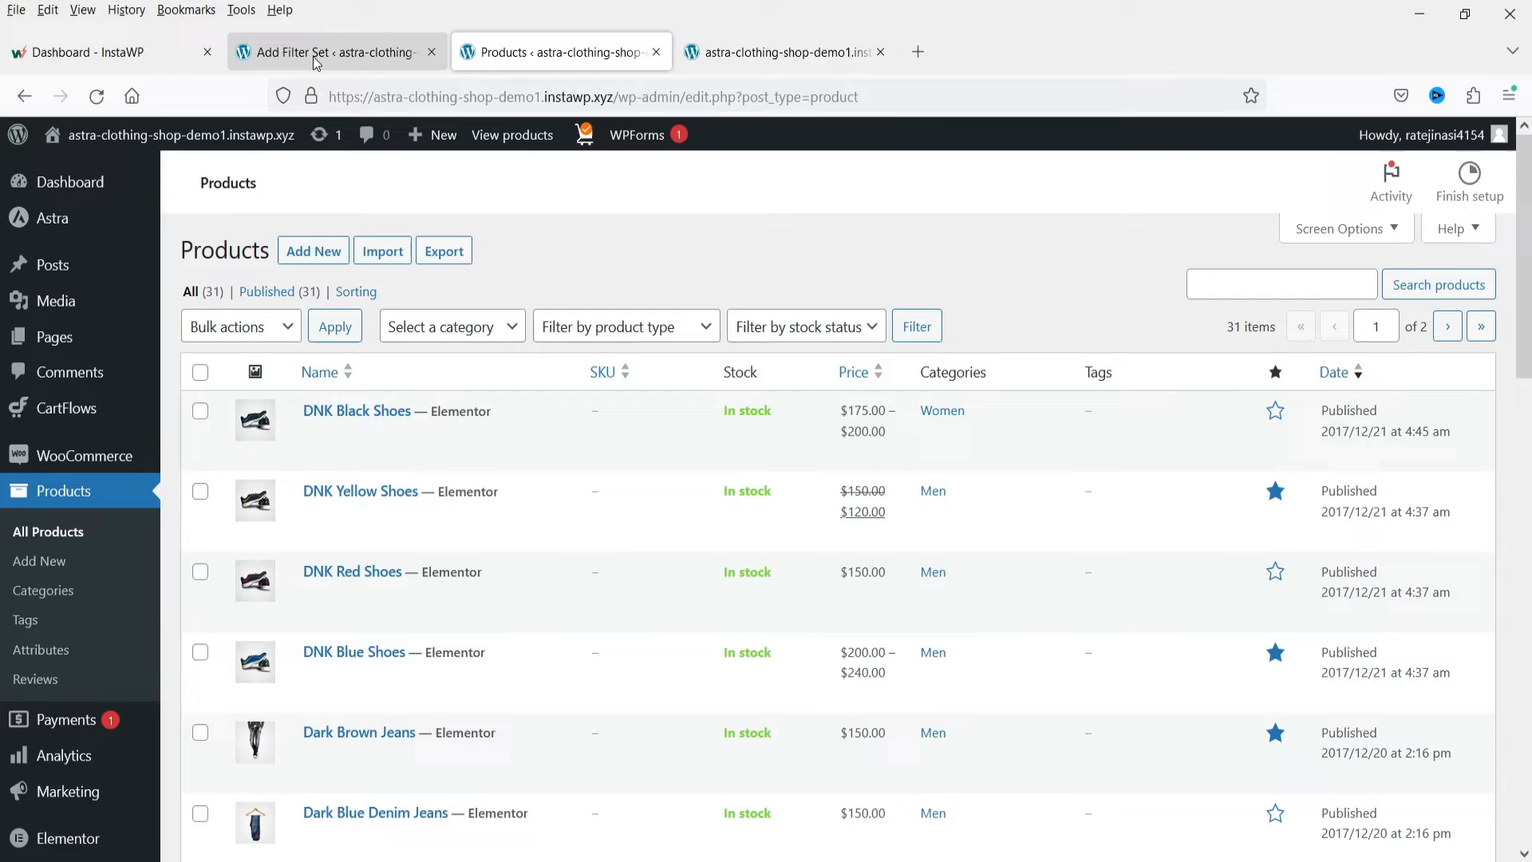
left_click(316, 60)
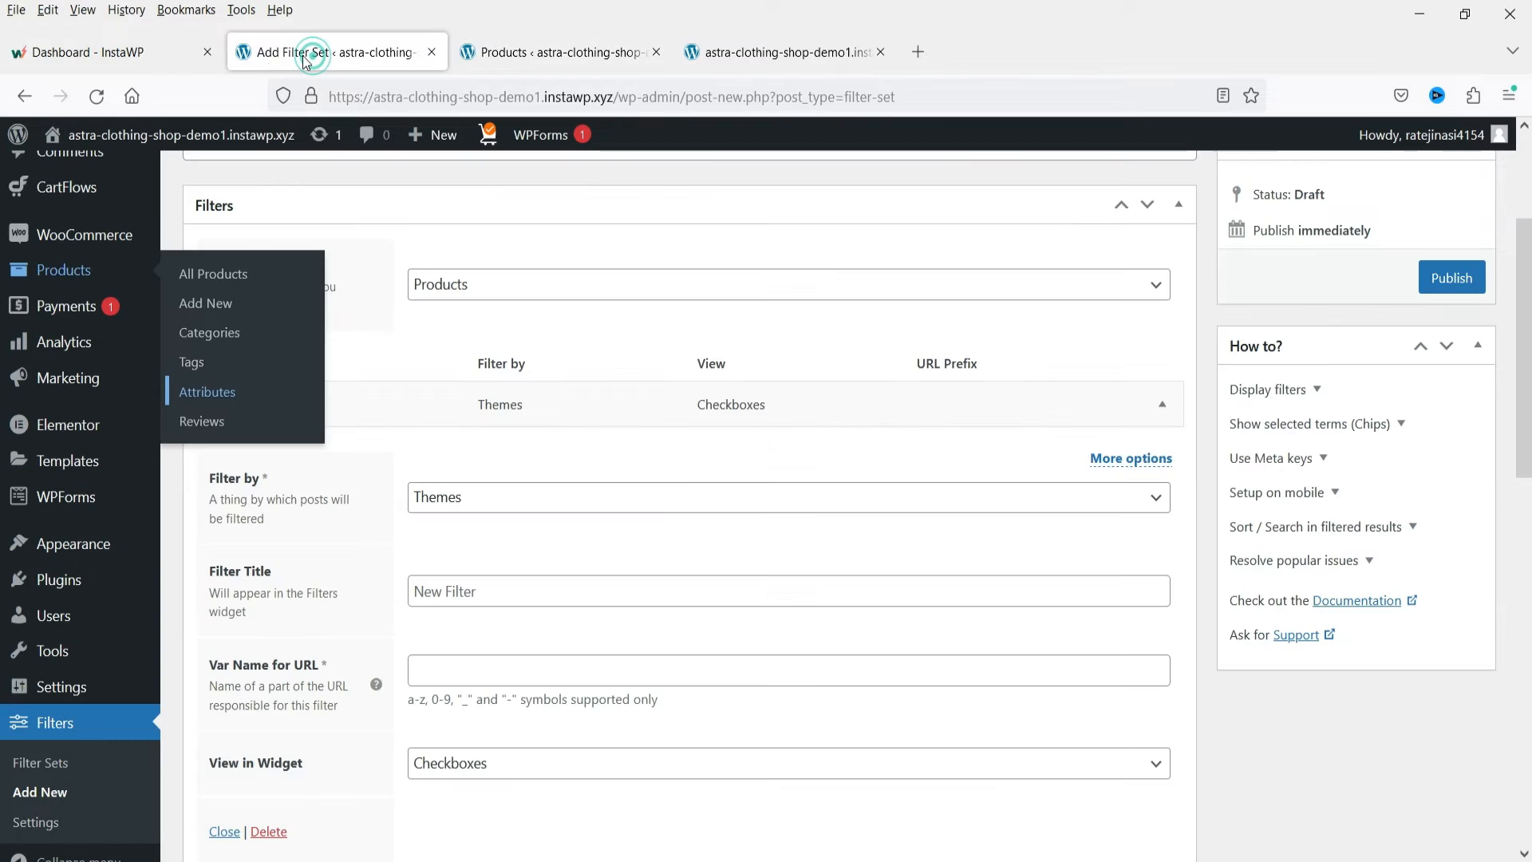
left_click(455, 319)
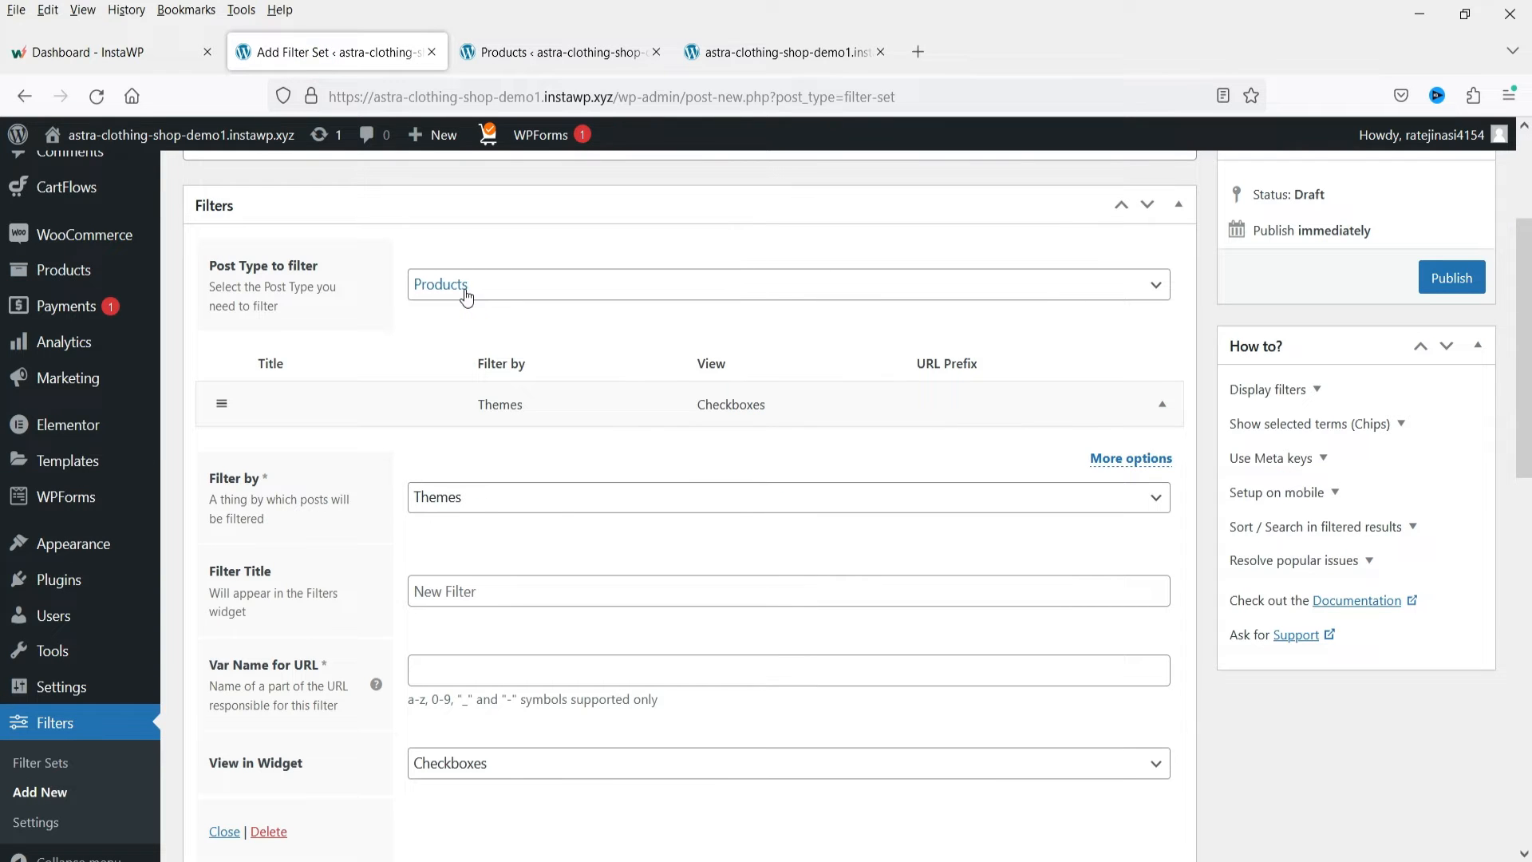
- Set the first filter to filter by Product Type and title it "Type of Product"
left_click(533, 501)
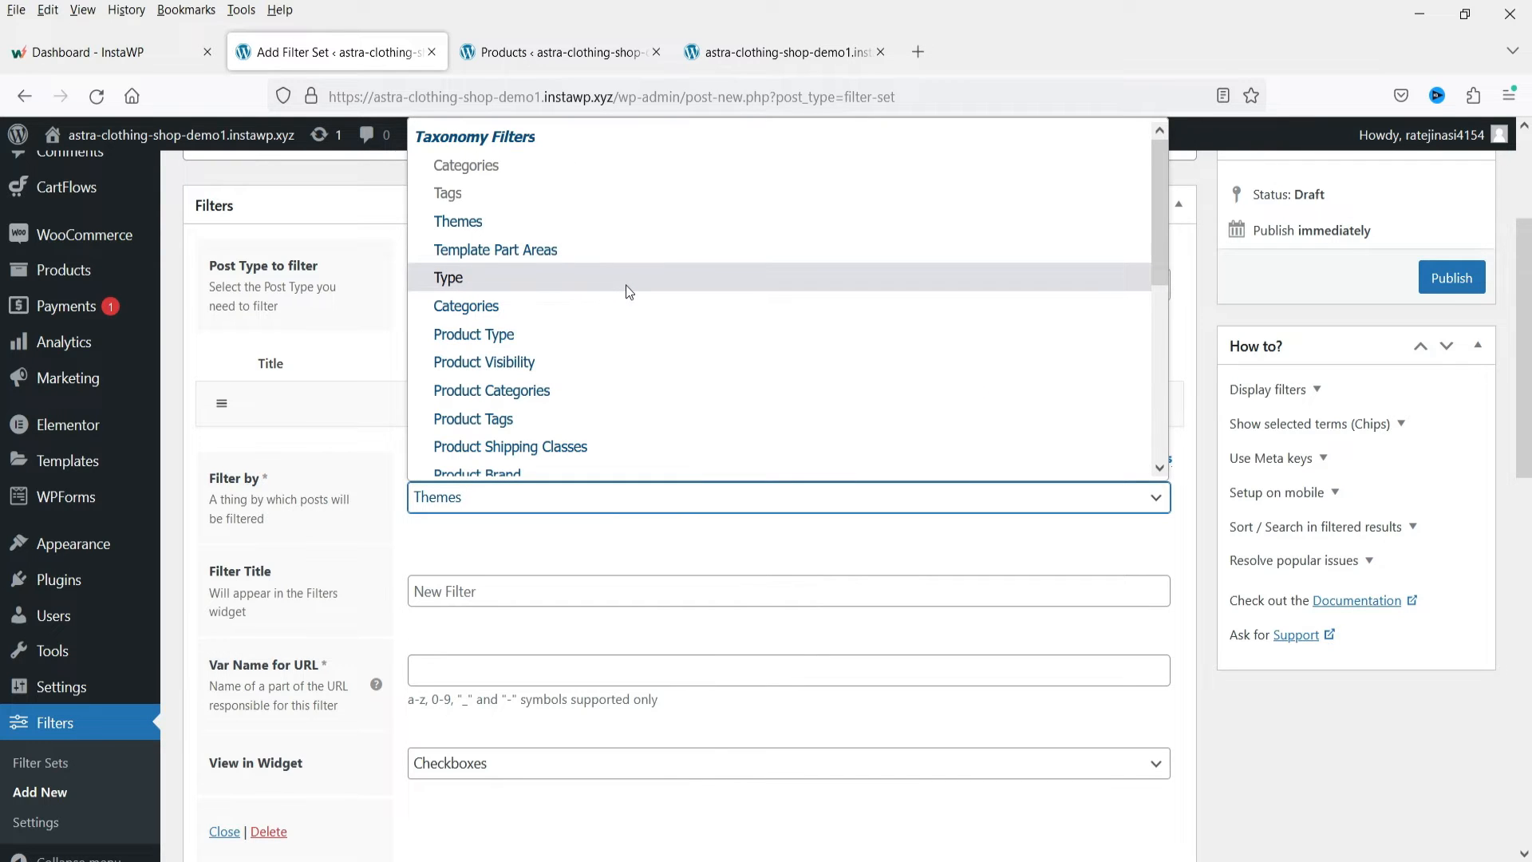
left_click(641, 334)
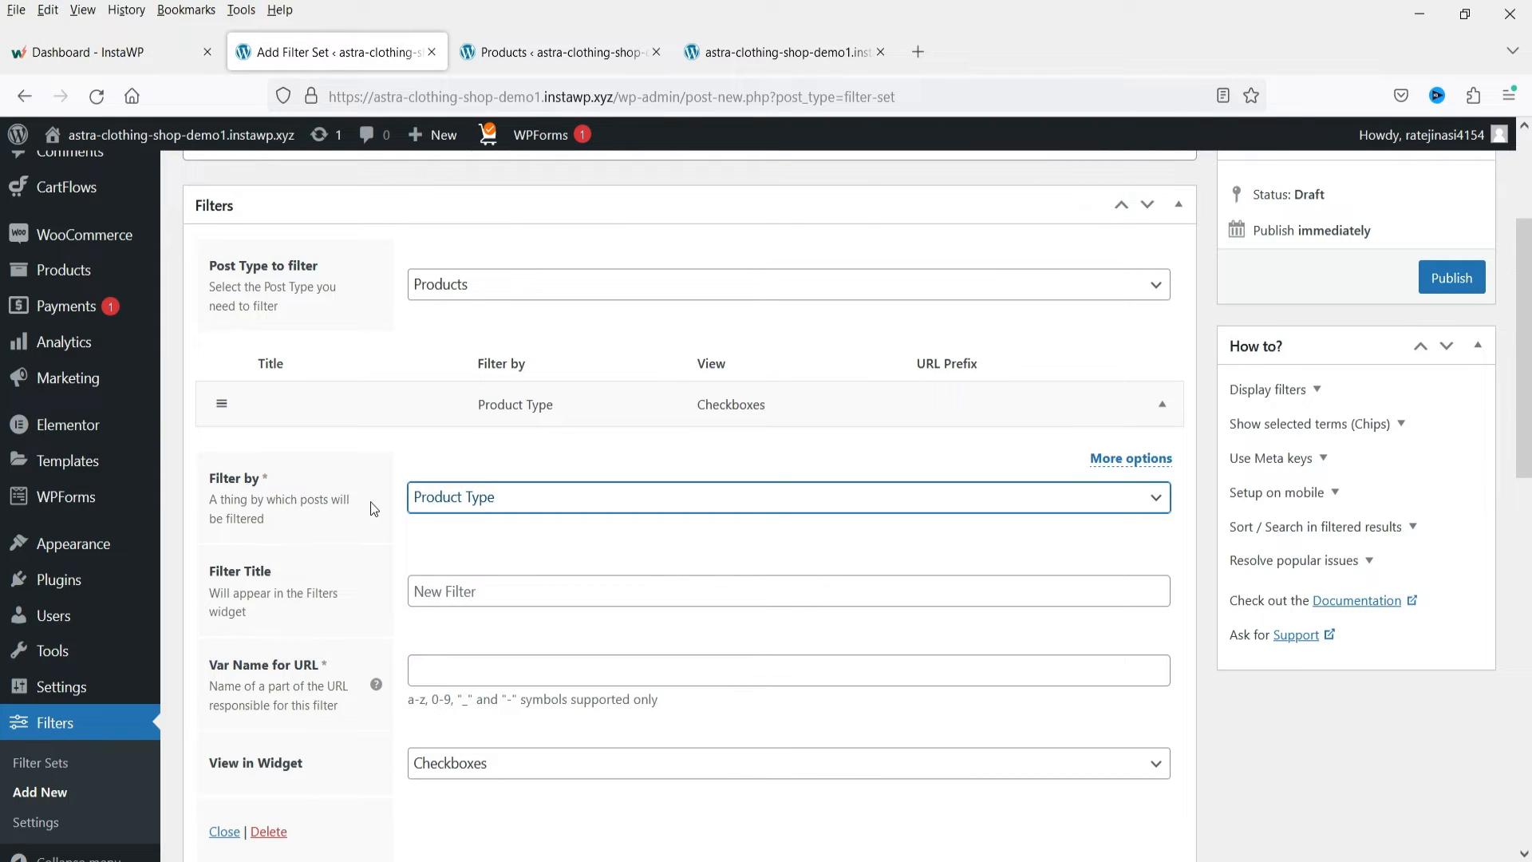
left_click(470, 596)
type("T")
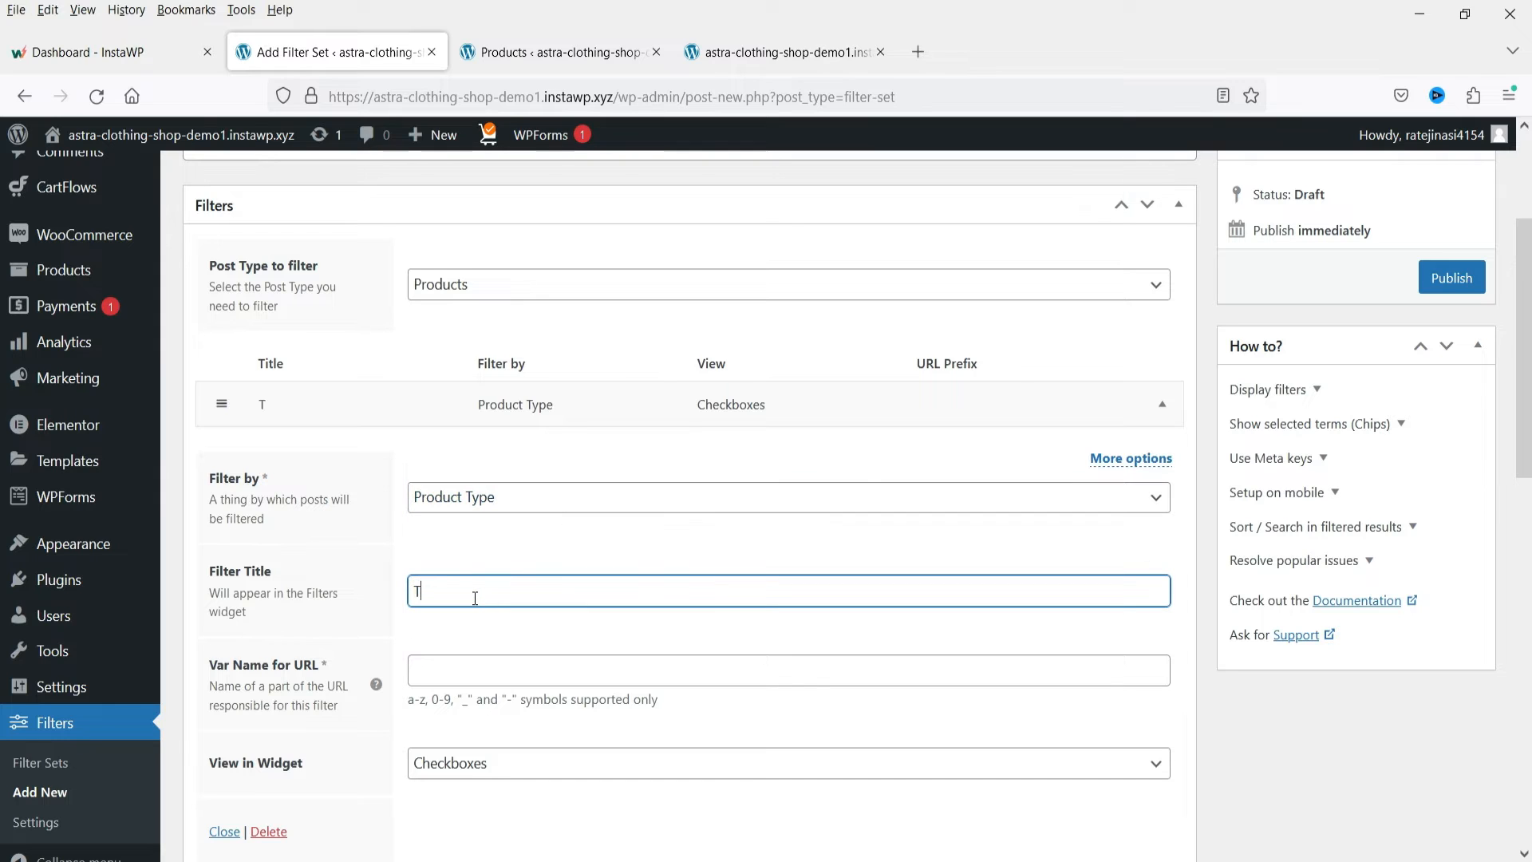
type("ype of Product")
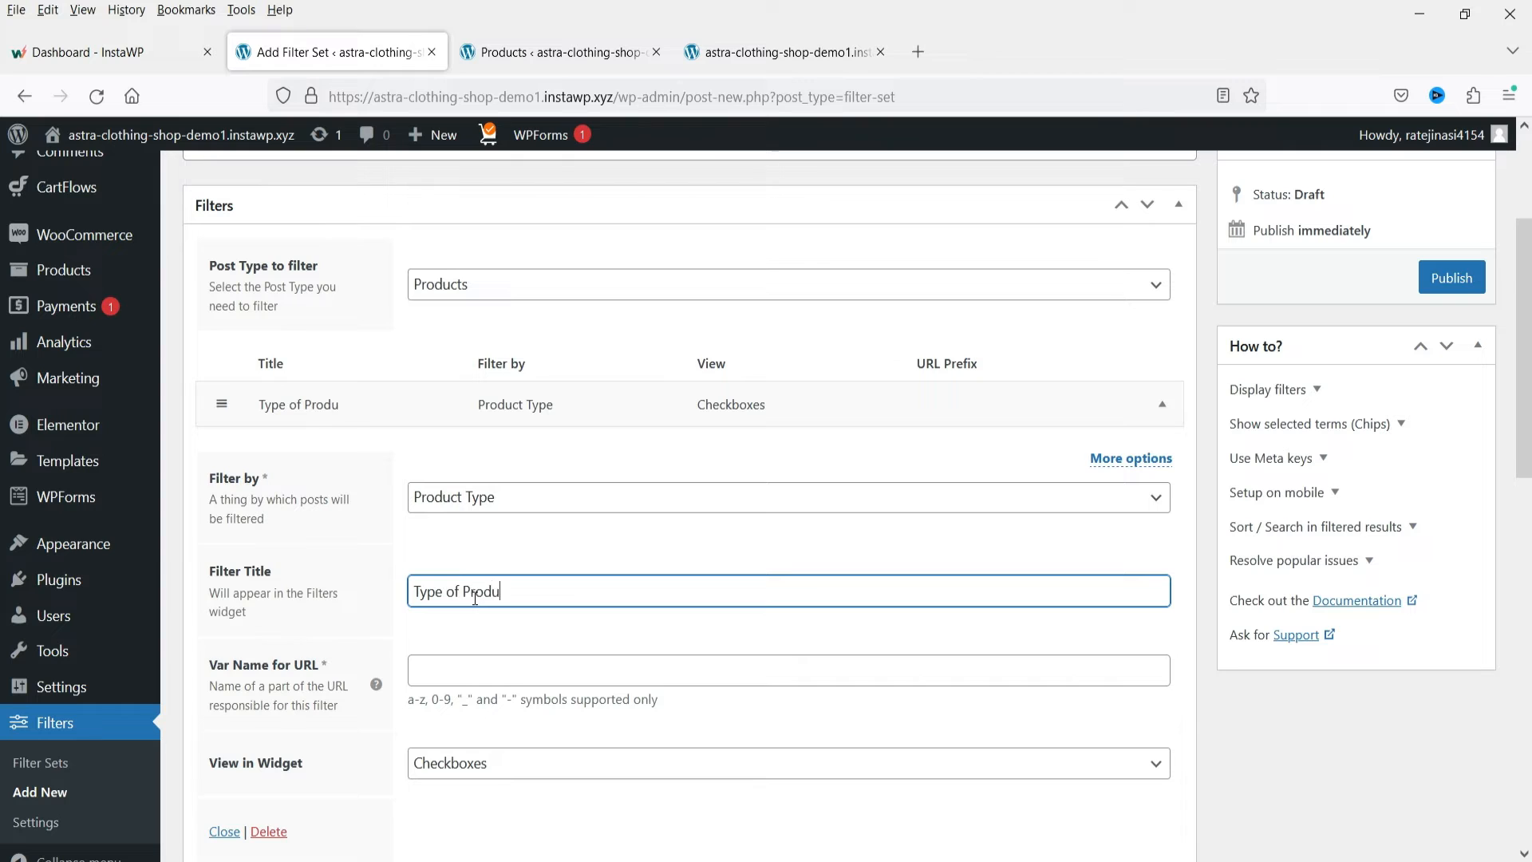
- Give the Type of Product filter the URL variable name "type", keep the Checkboxes view, and collapse its settings
left_click(469, 668)
type("t")
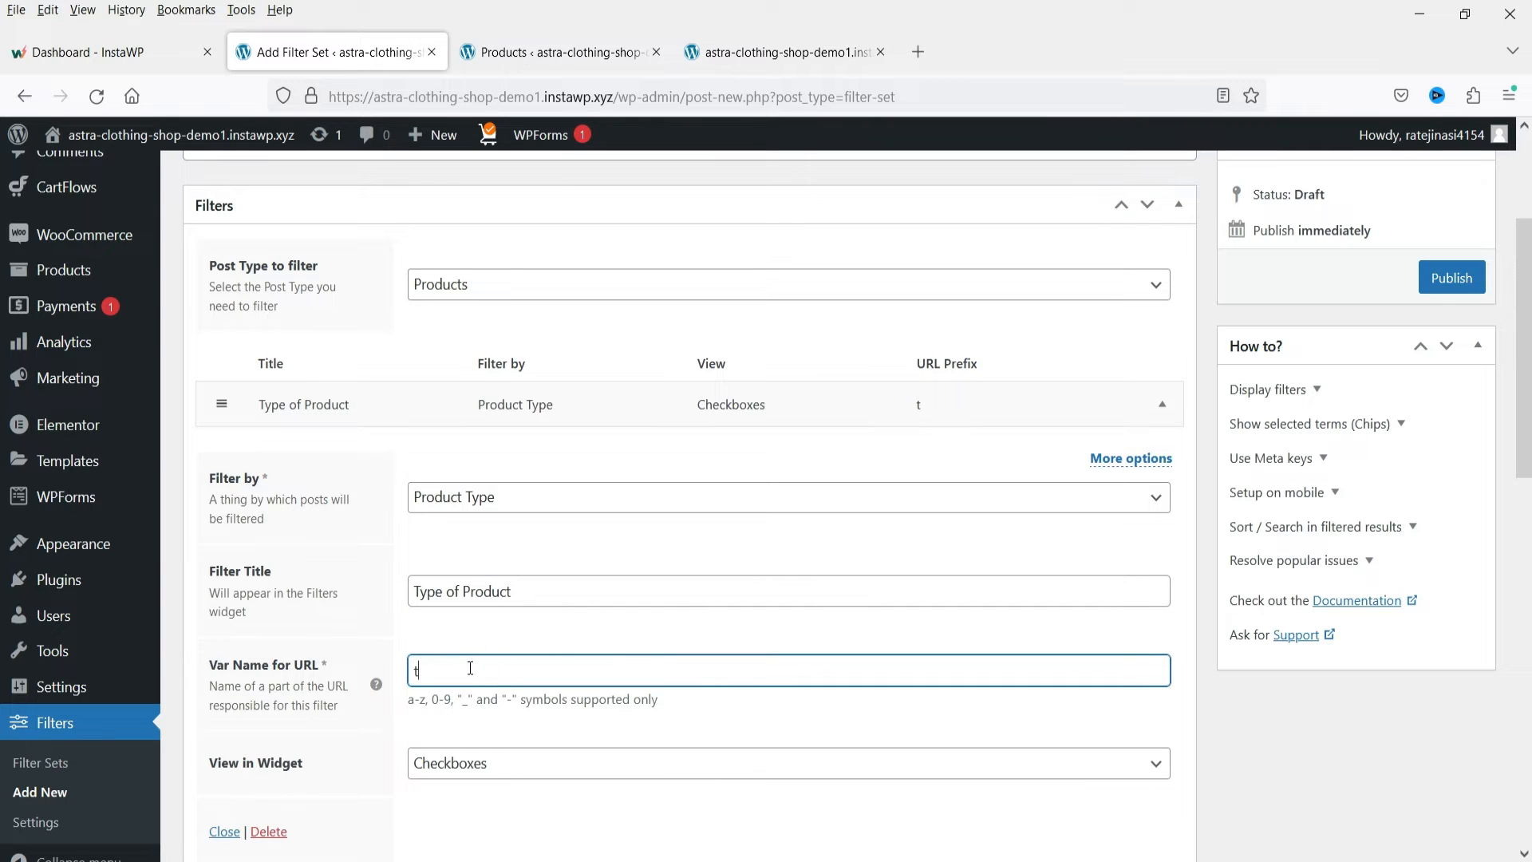
type("ype")
scroll(499, 648, "down", 4)
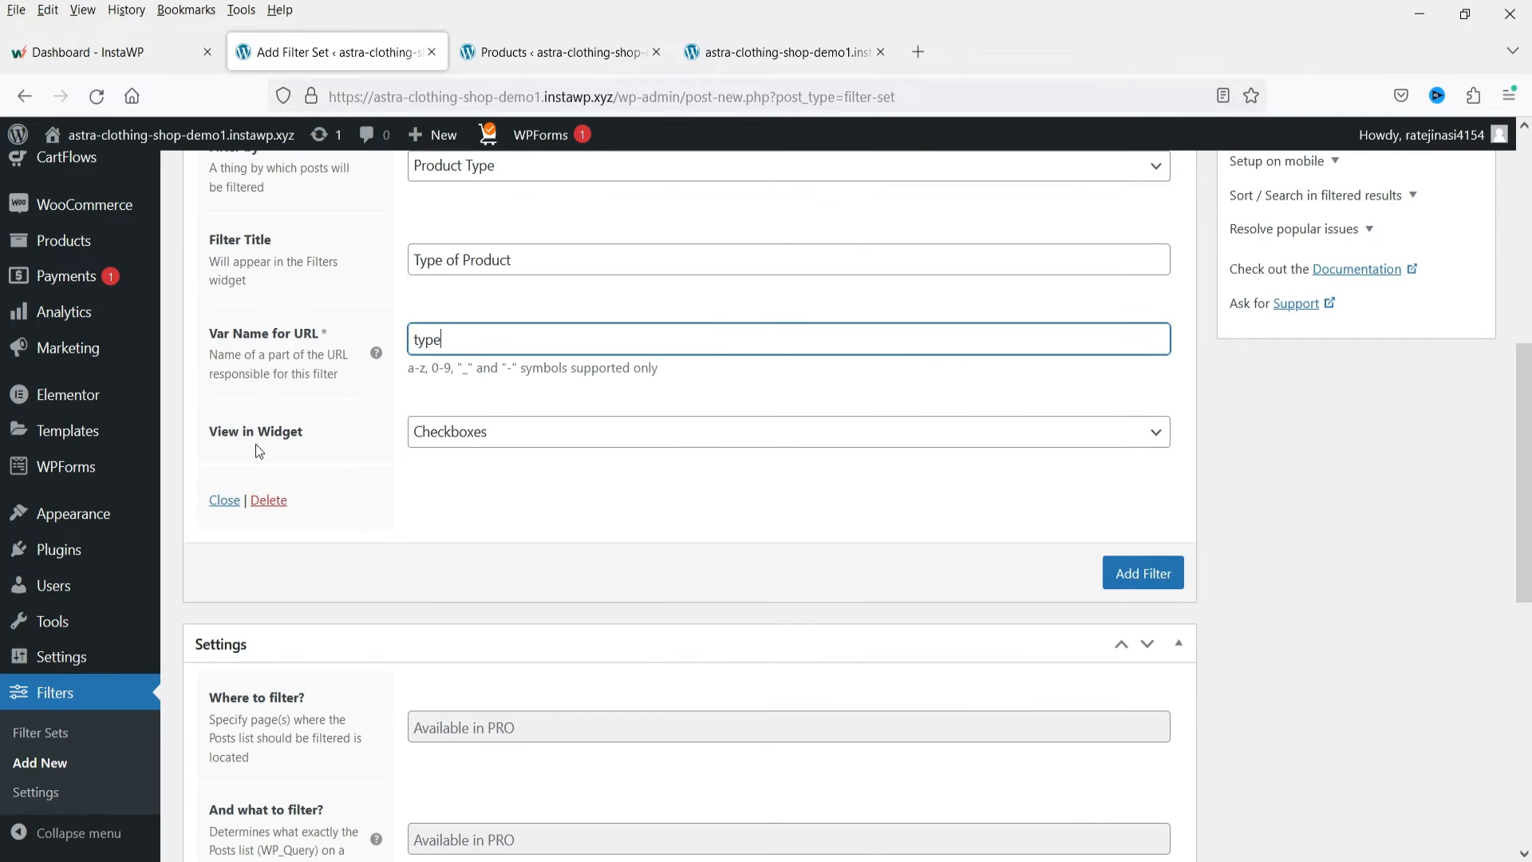
left_click(529, 448)
left_click(527, 444)
scroll(527, 444, "up", 3)
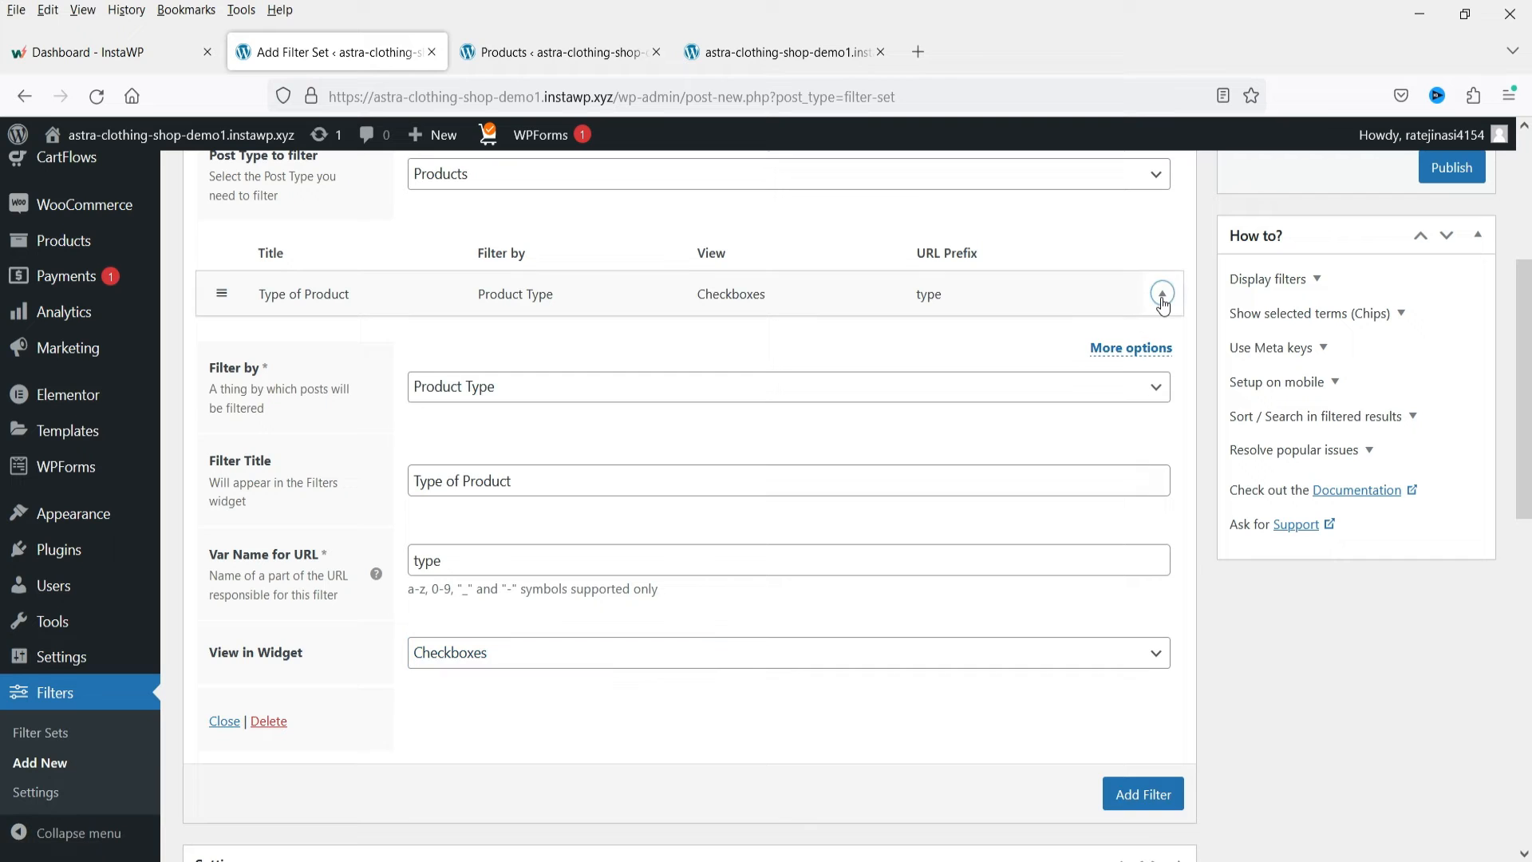
left_click(1163, 301)
- Add a second filter that filters by Product Categories and title it "Categorris"
left_click(1143, 354)
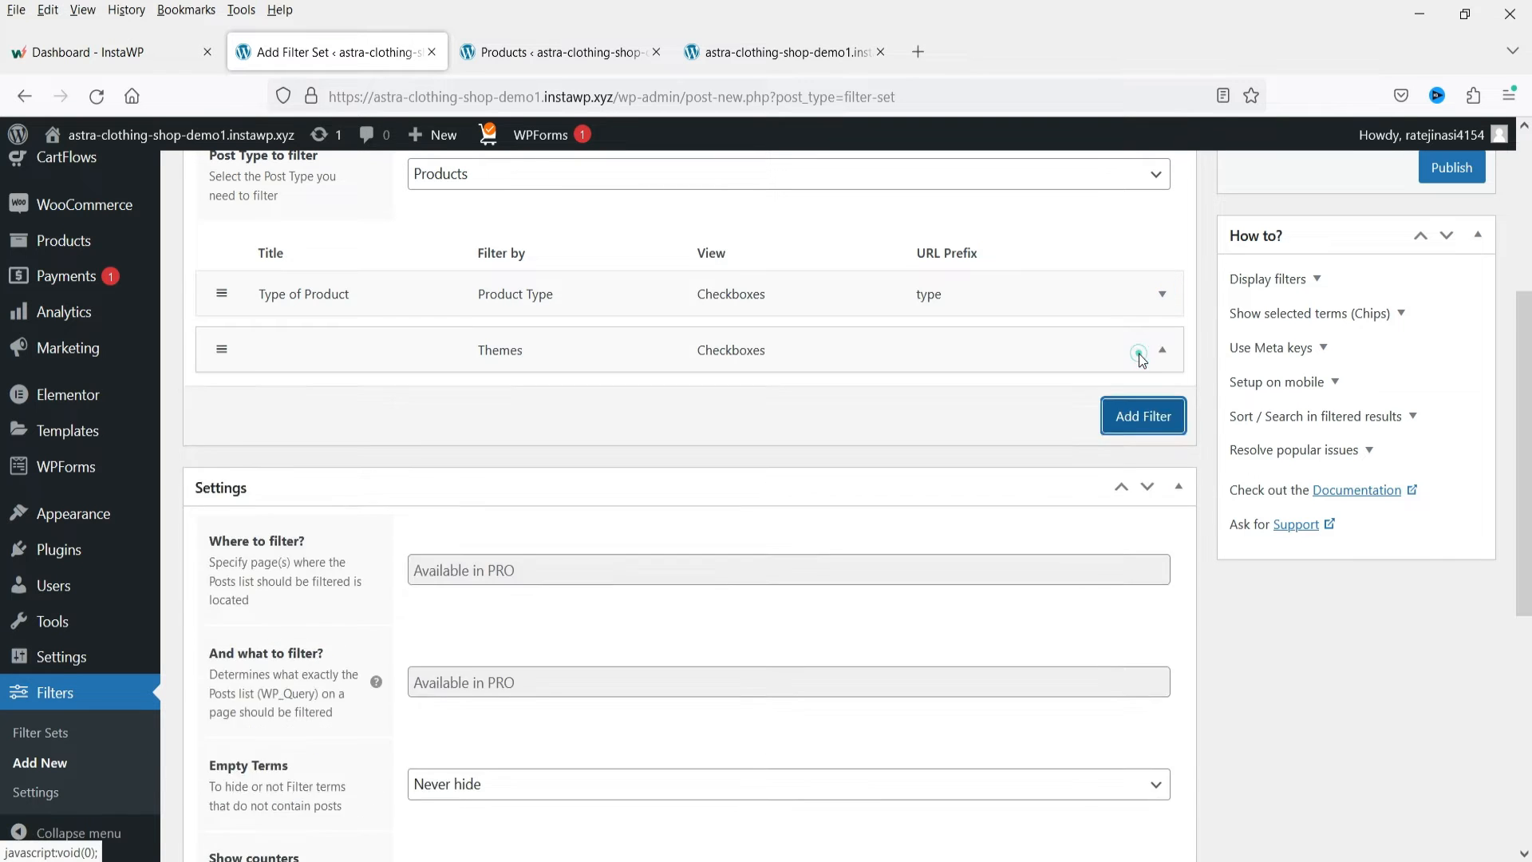
left_click(493, 446)
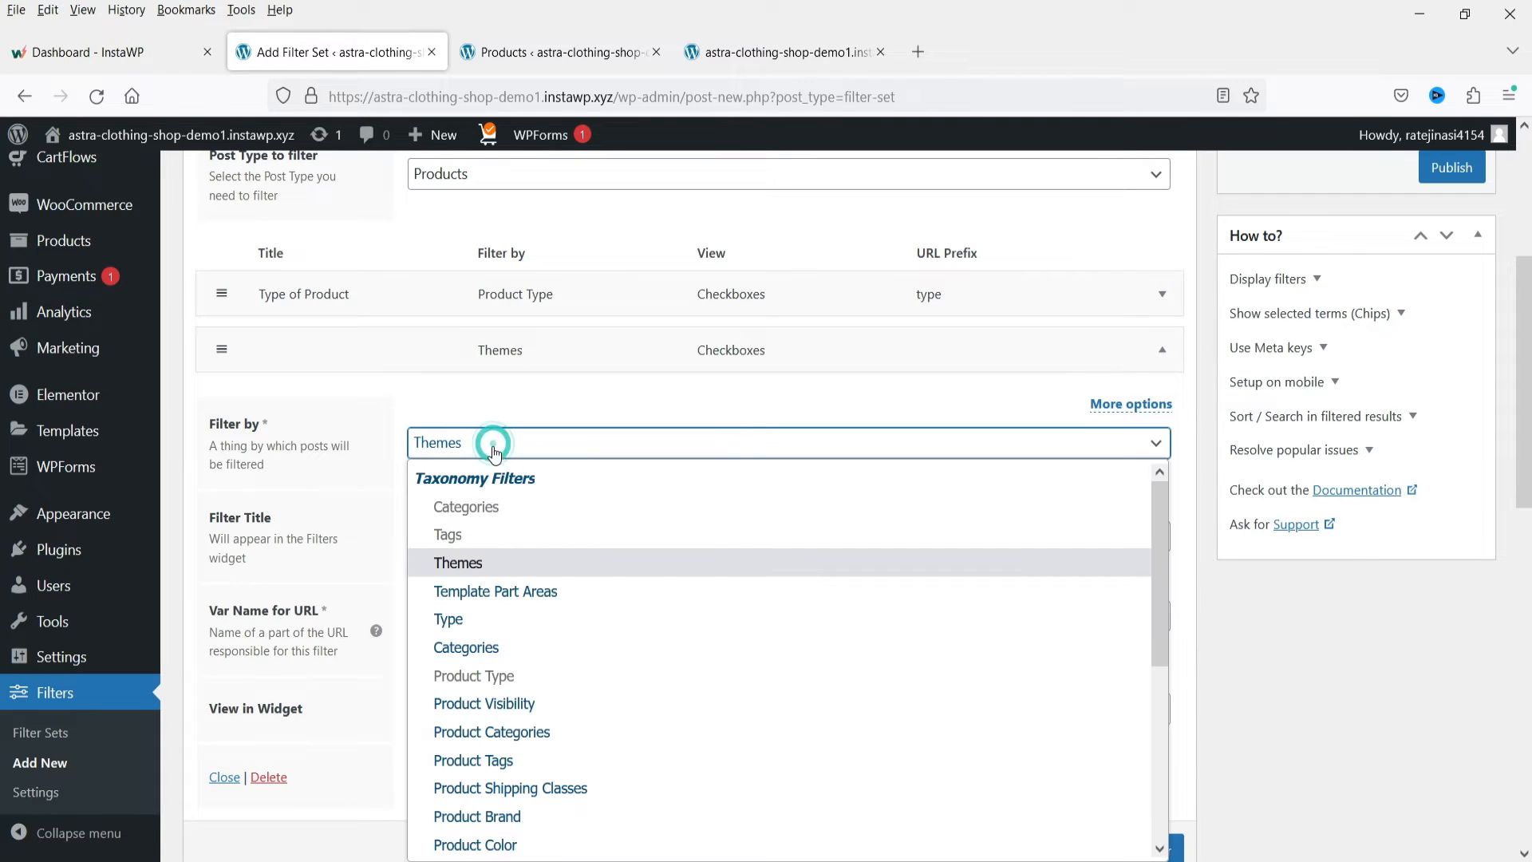
left_click(537, 731)
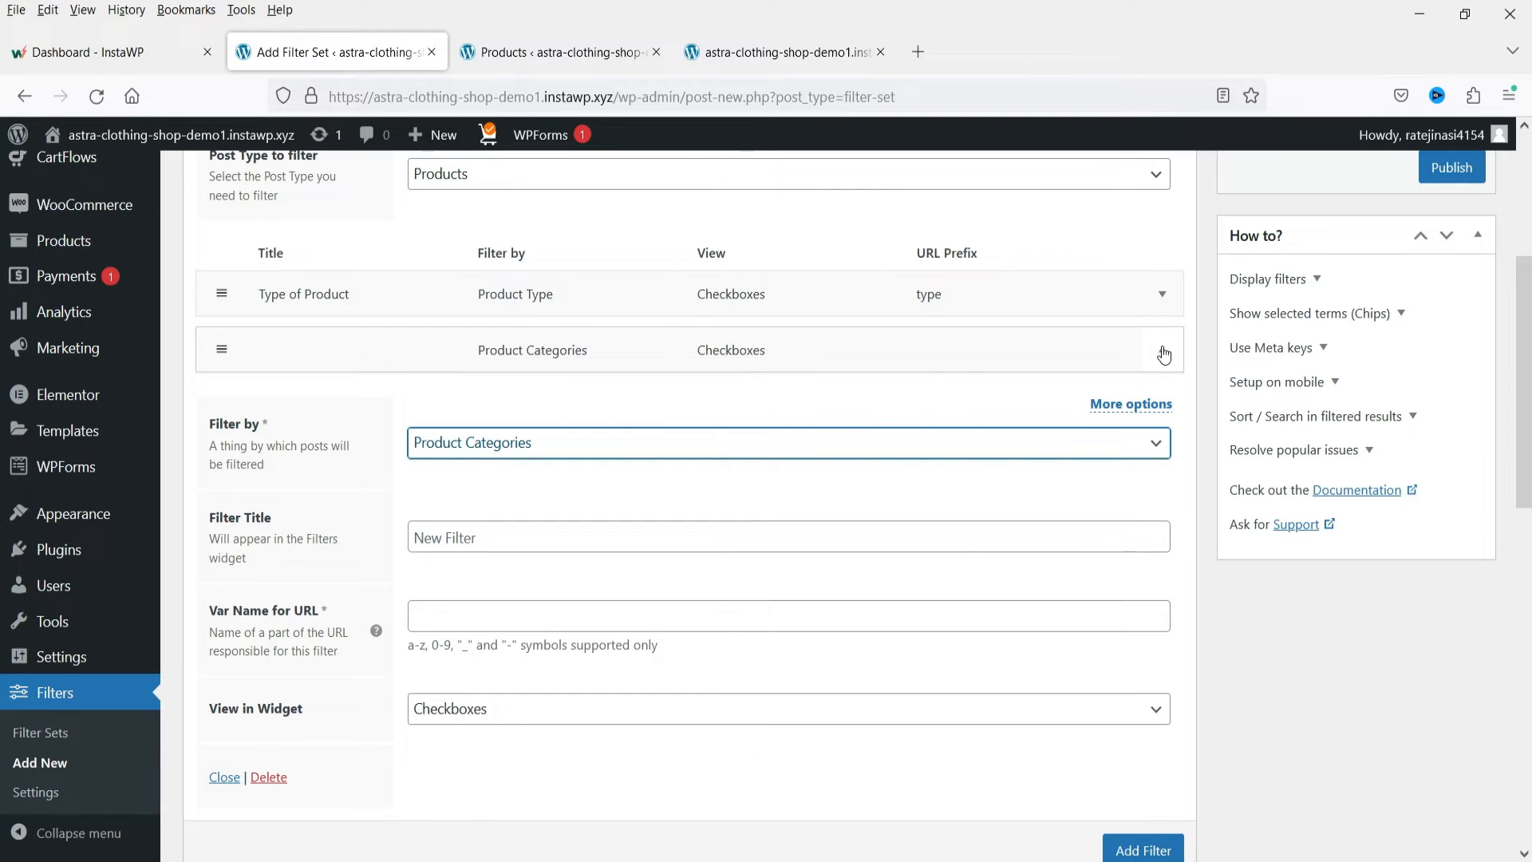
left_click(460, 549)
type("Ca")
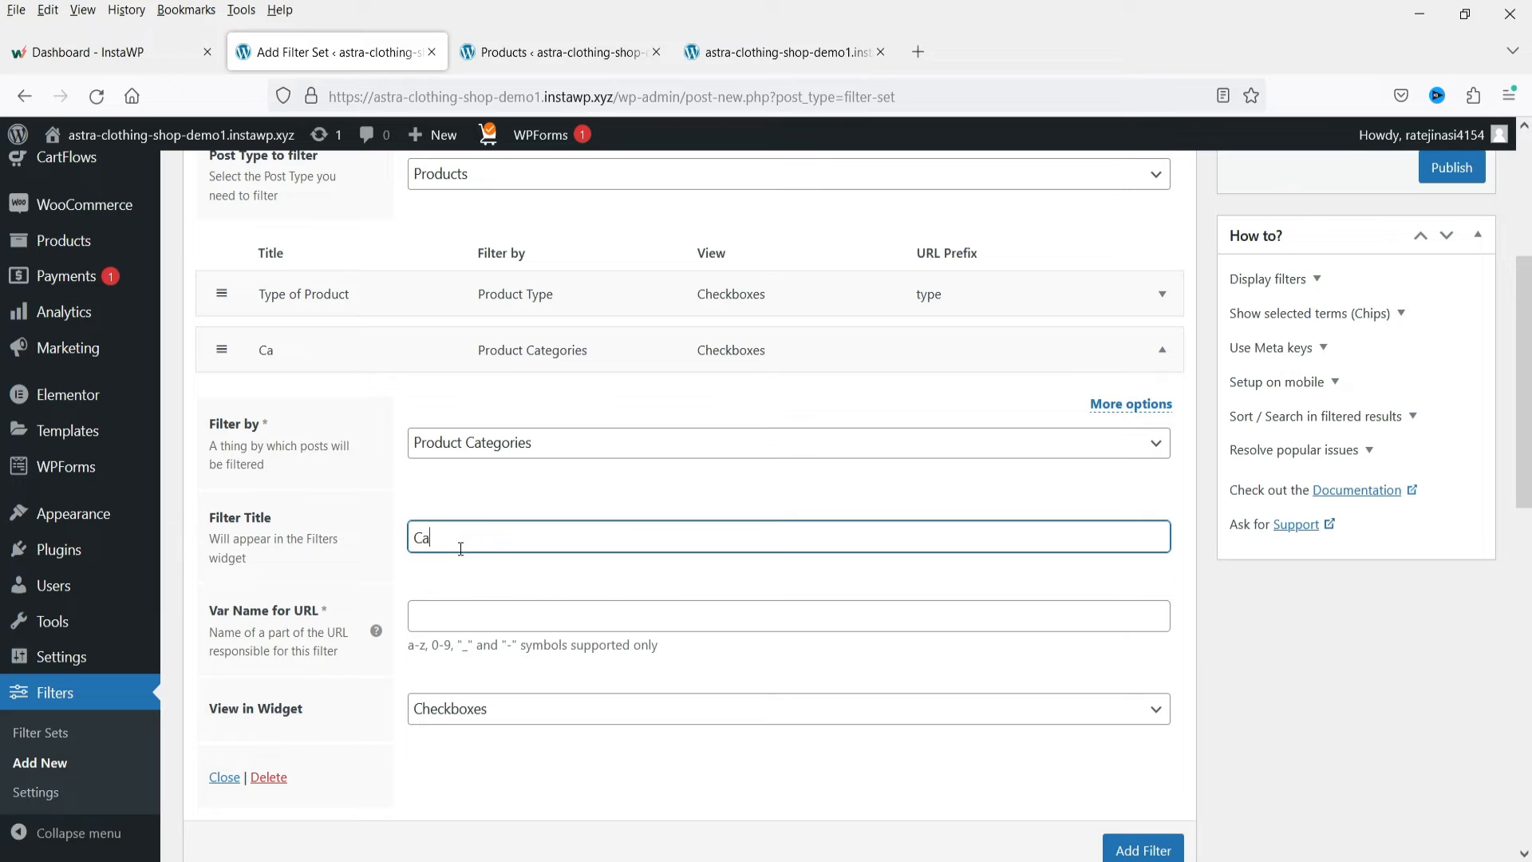
type("tegorris")
- Give the product categories filter the URL variable name "categories", keep the Checkboxes view, and collapse its settings
left_click(460, 615)
type("categories")
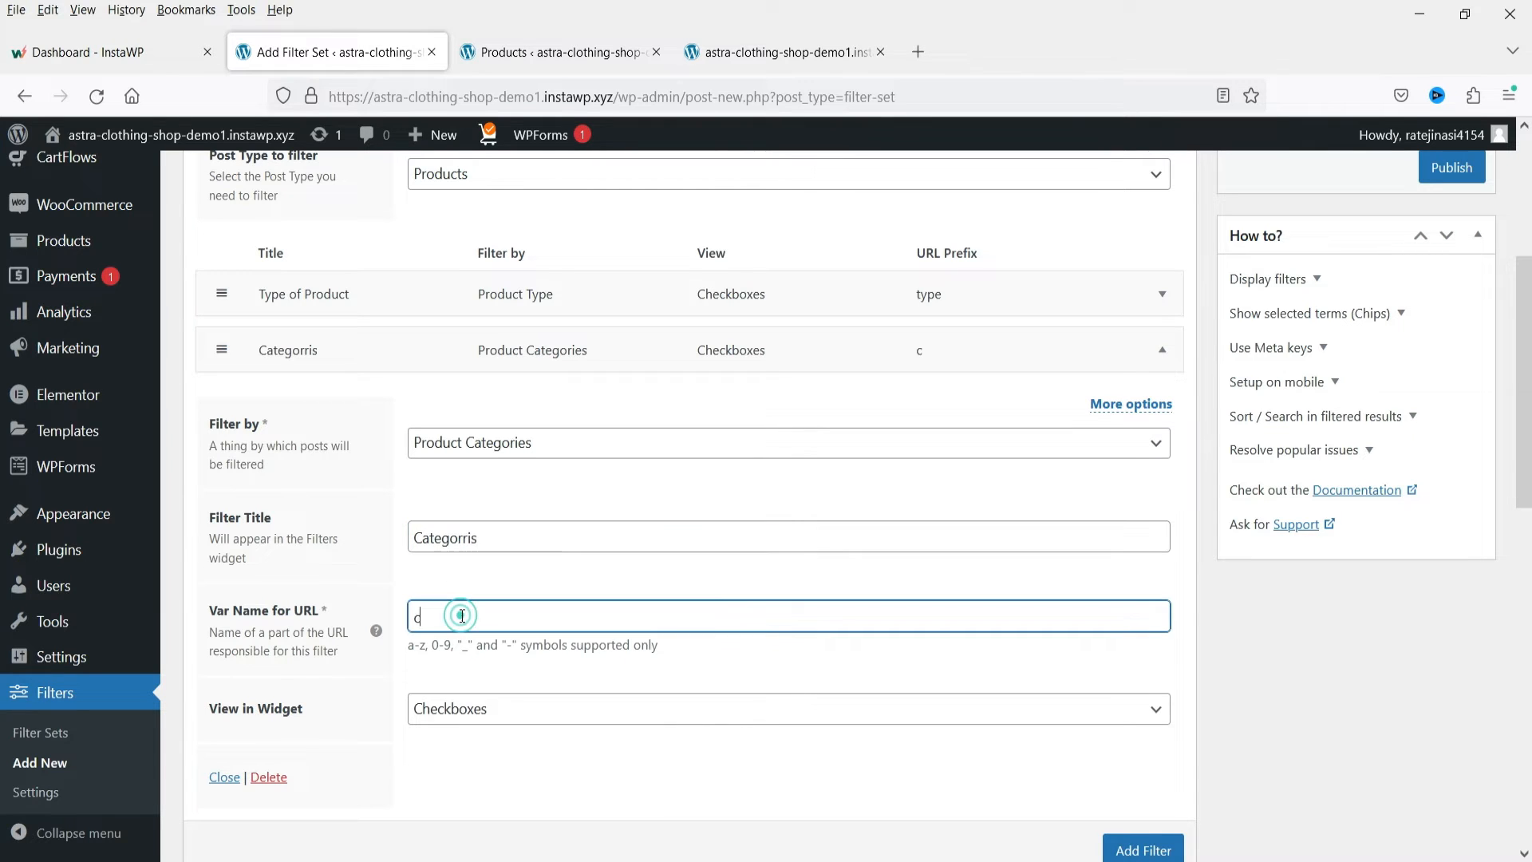
scroll(800, 644, "down", 2)
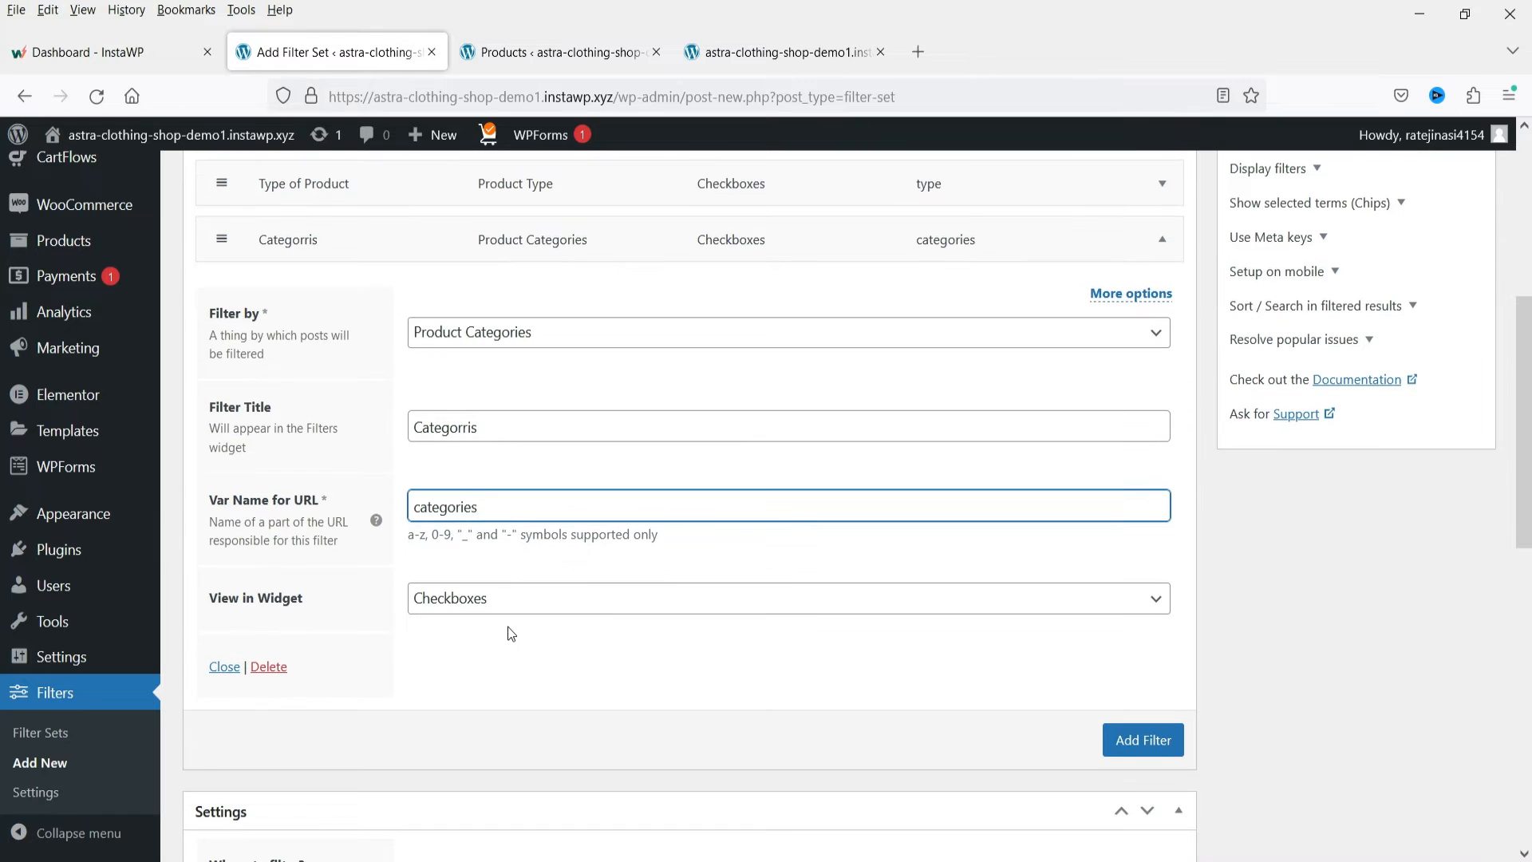
left_click(501, 608)
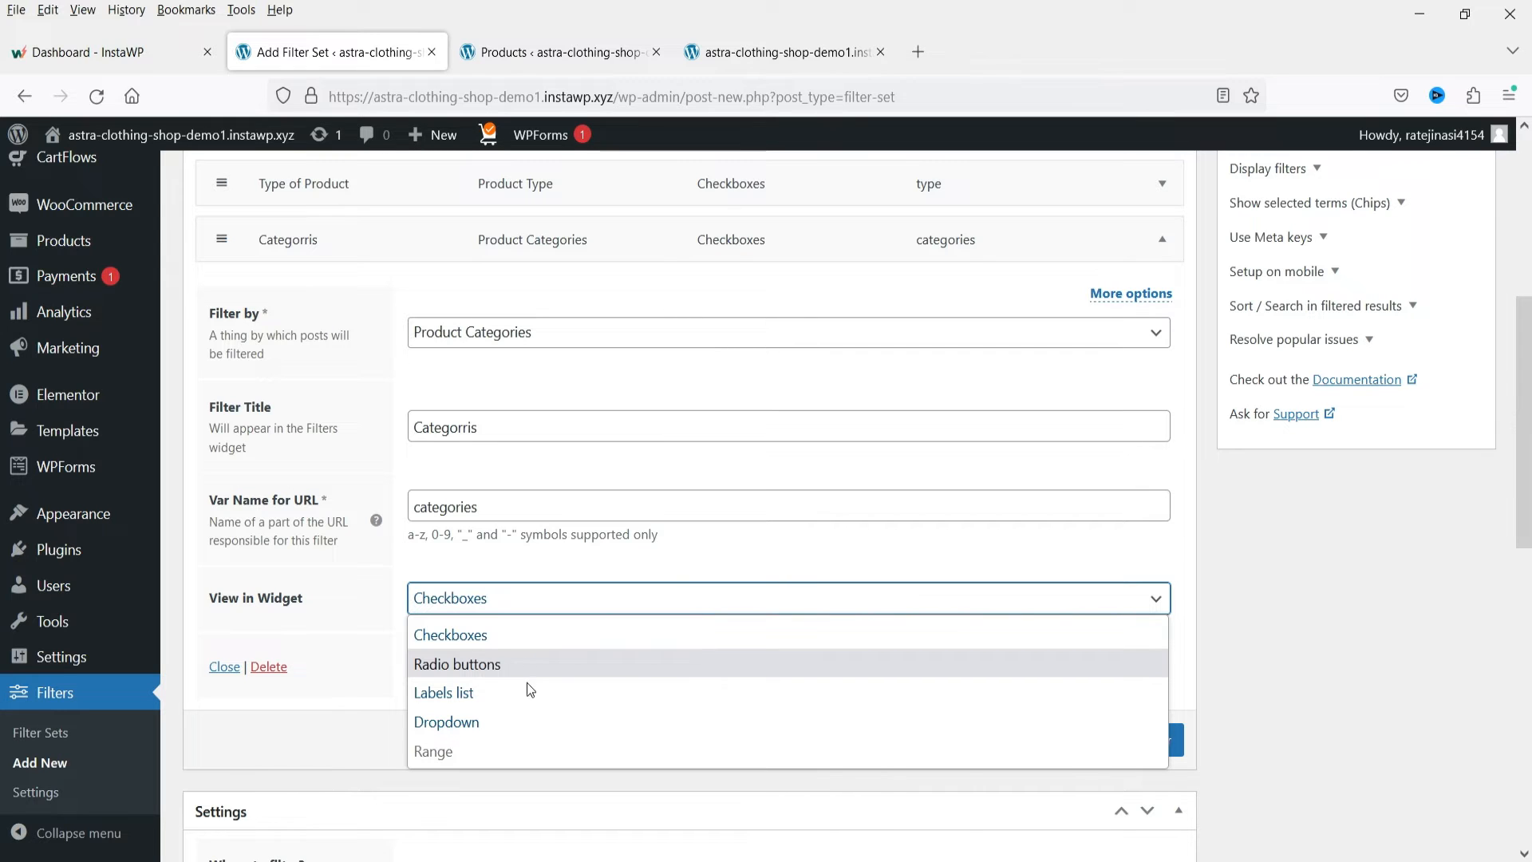
left_click(540, 634)
left_click(1161, 240)
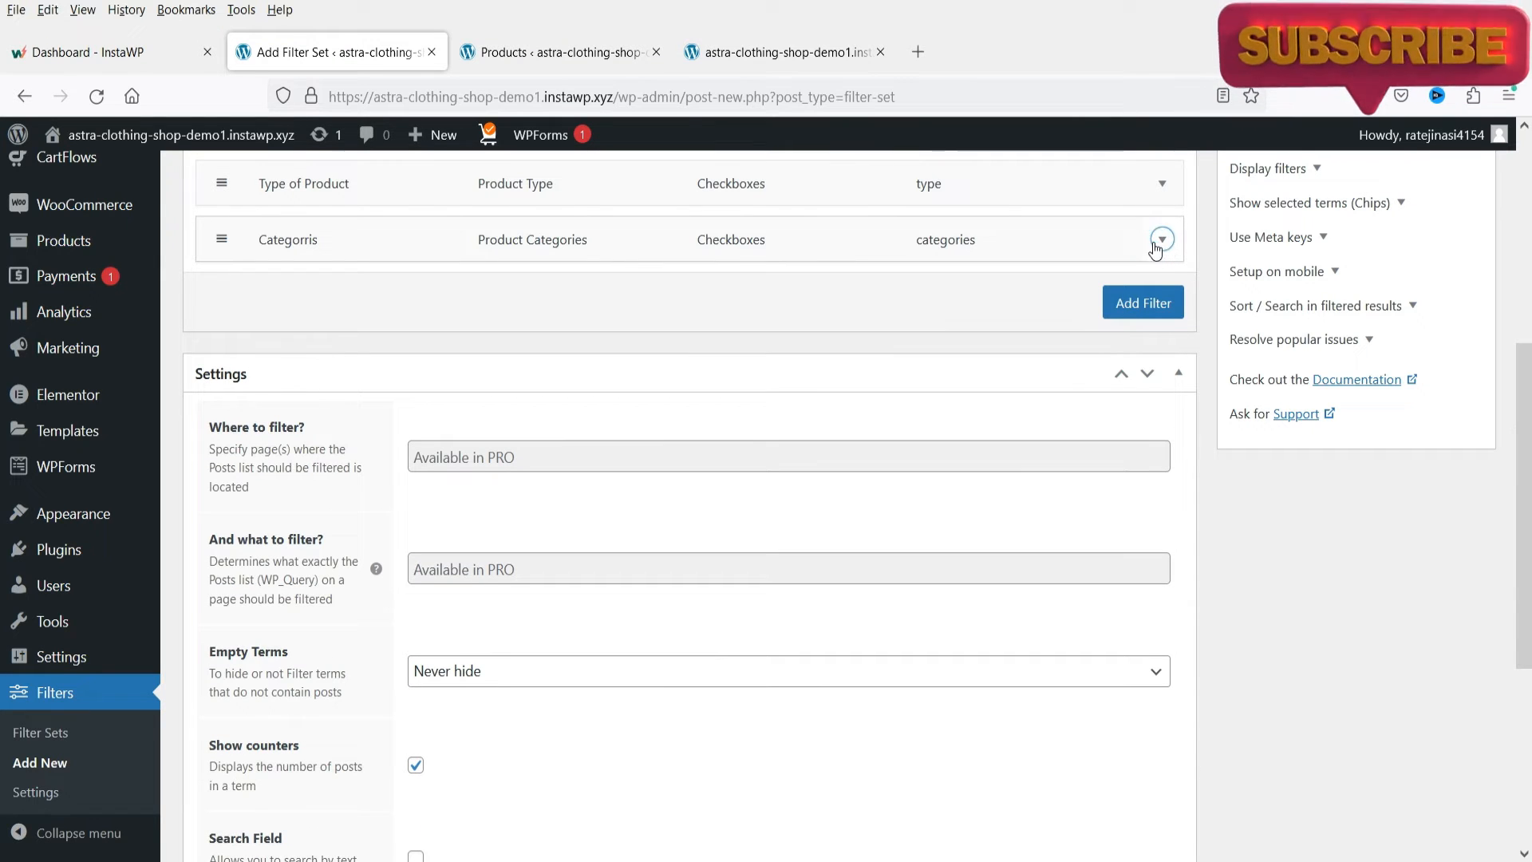
- Add a third filter by Product Brand, titled "Brands", with the URL variable name "brands"
left_click(1128, 301)
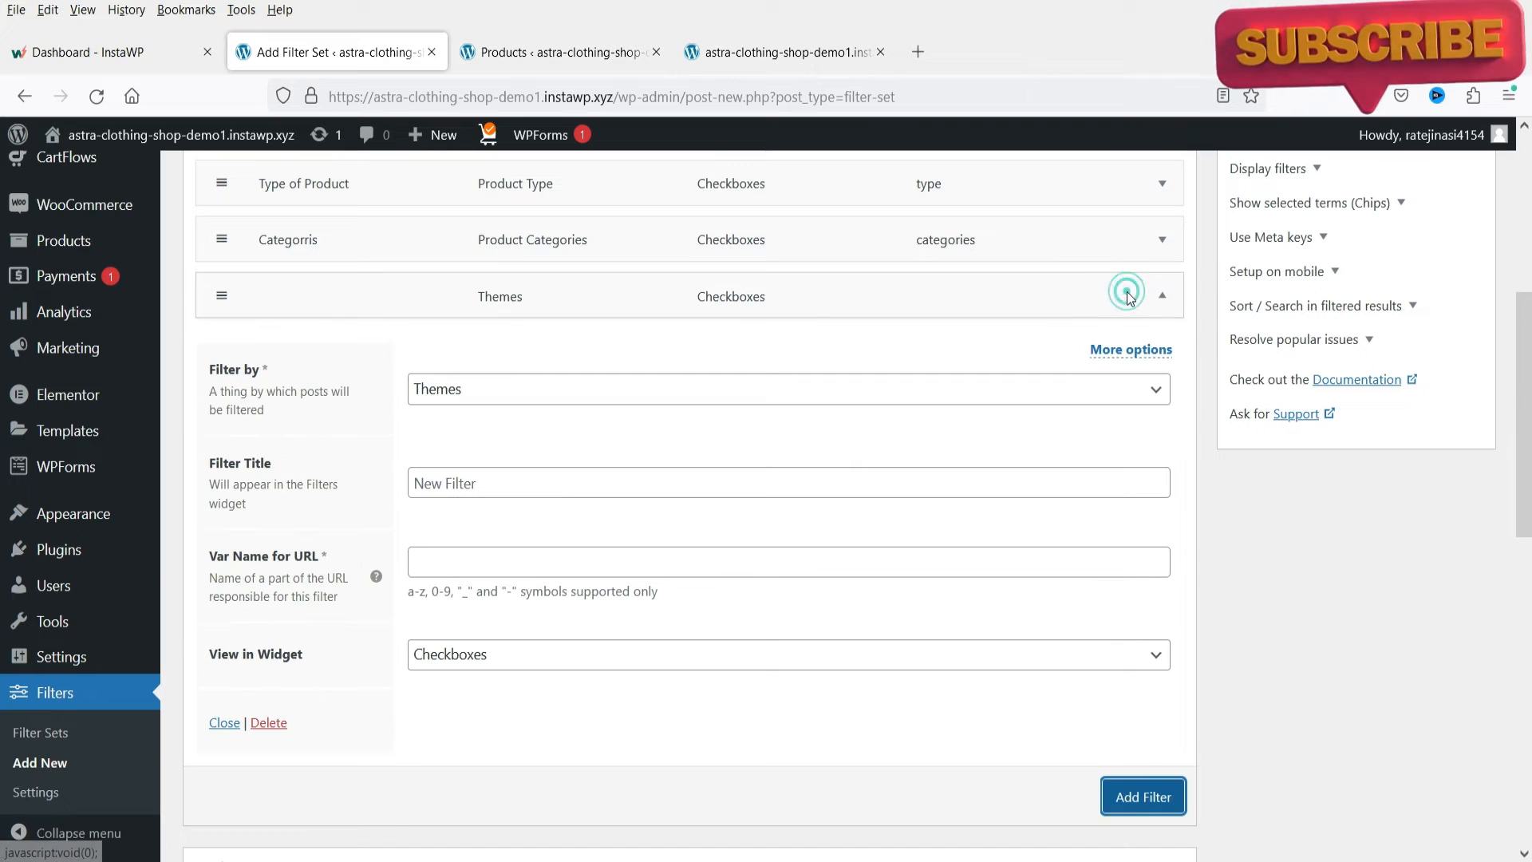
left_click(489, 391)
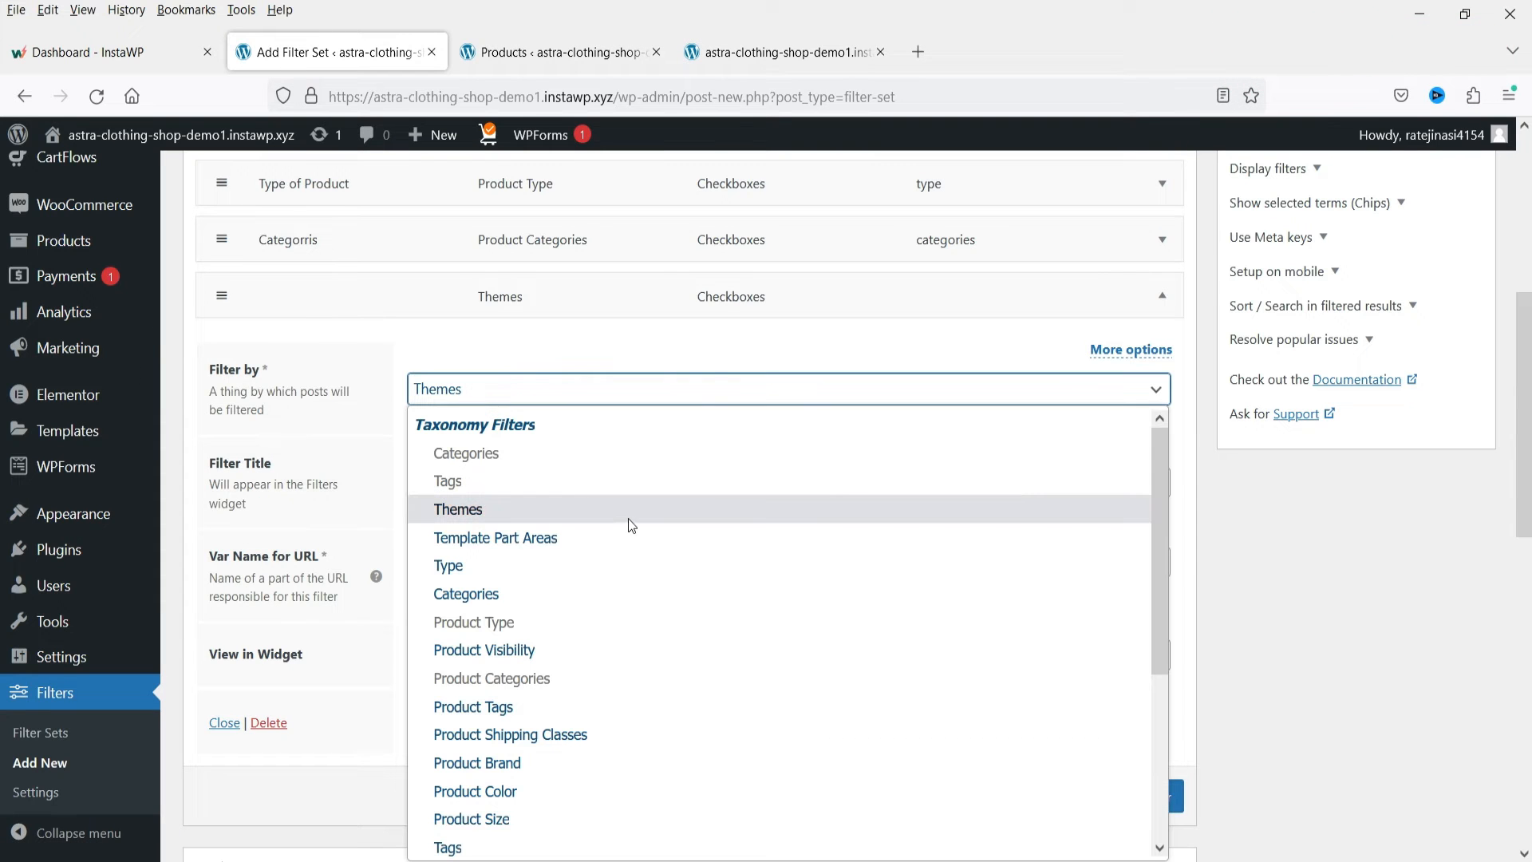
scroll(632, 540, "down", 3)
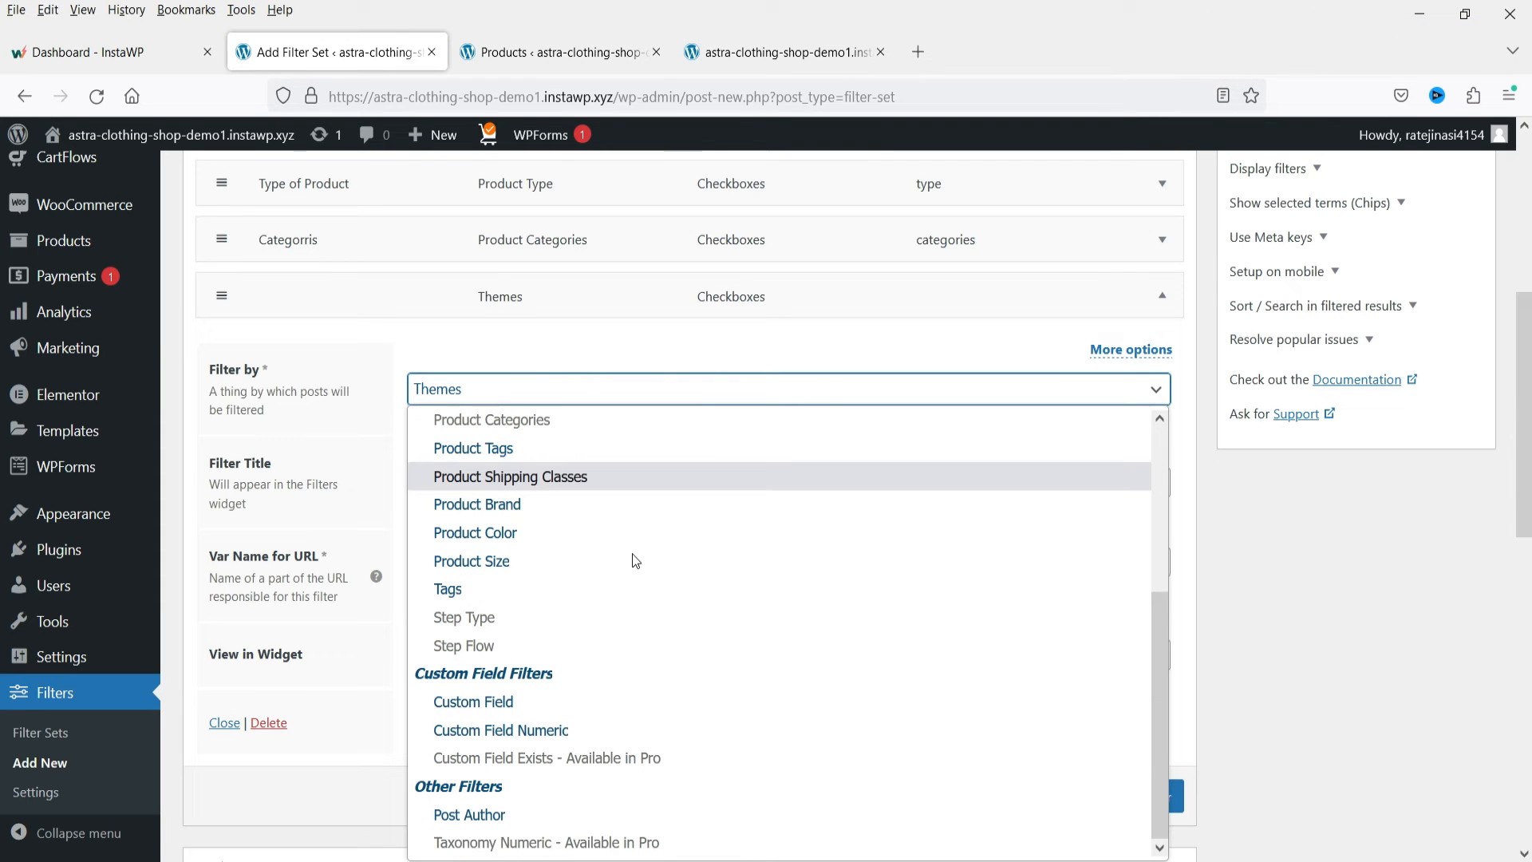
left_click(628, 508)
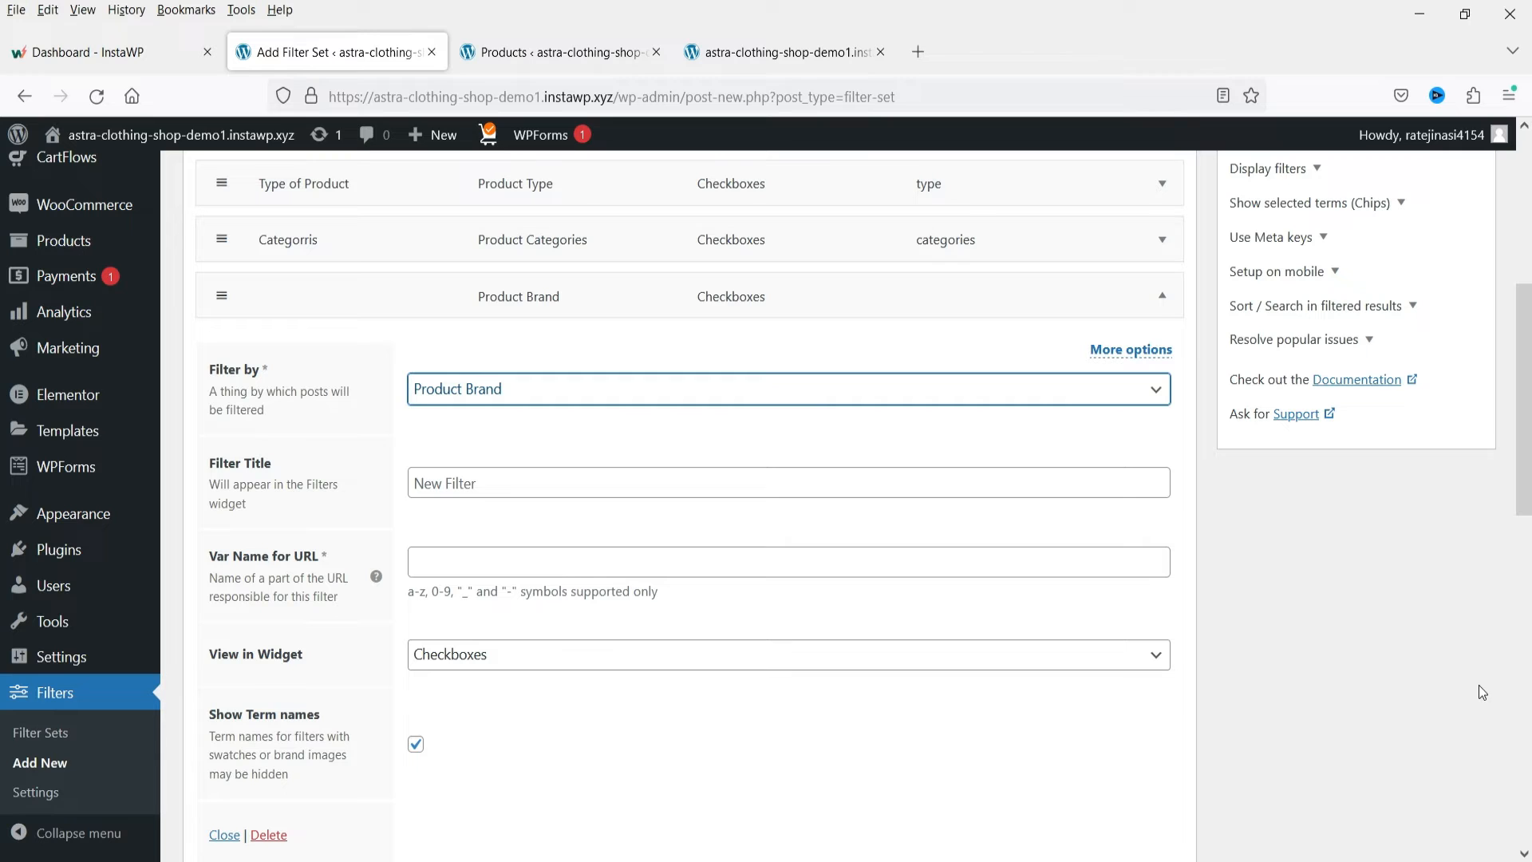
left_click(490, 483)
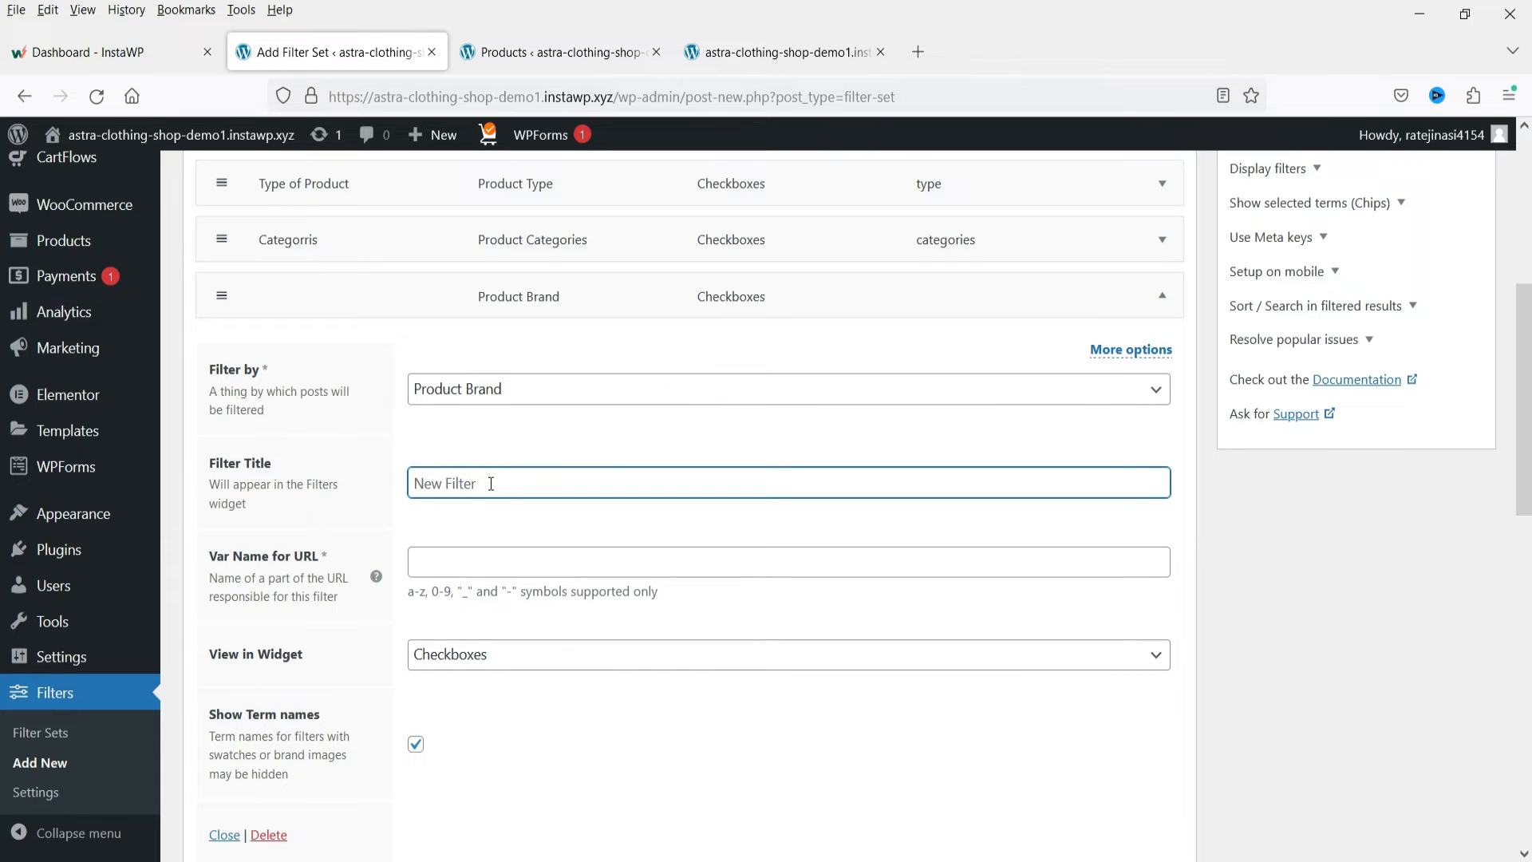
type("Brands")
key("BackSpace")
type("ds")
left_click(479, 557)
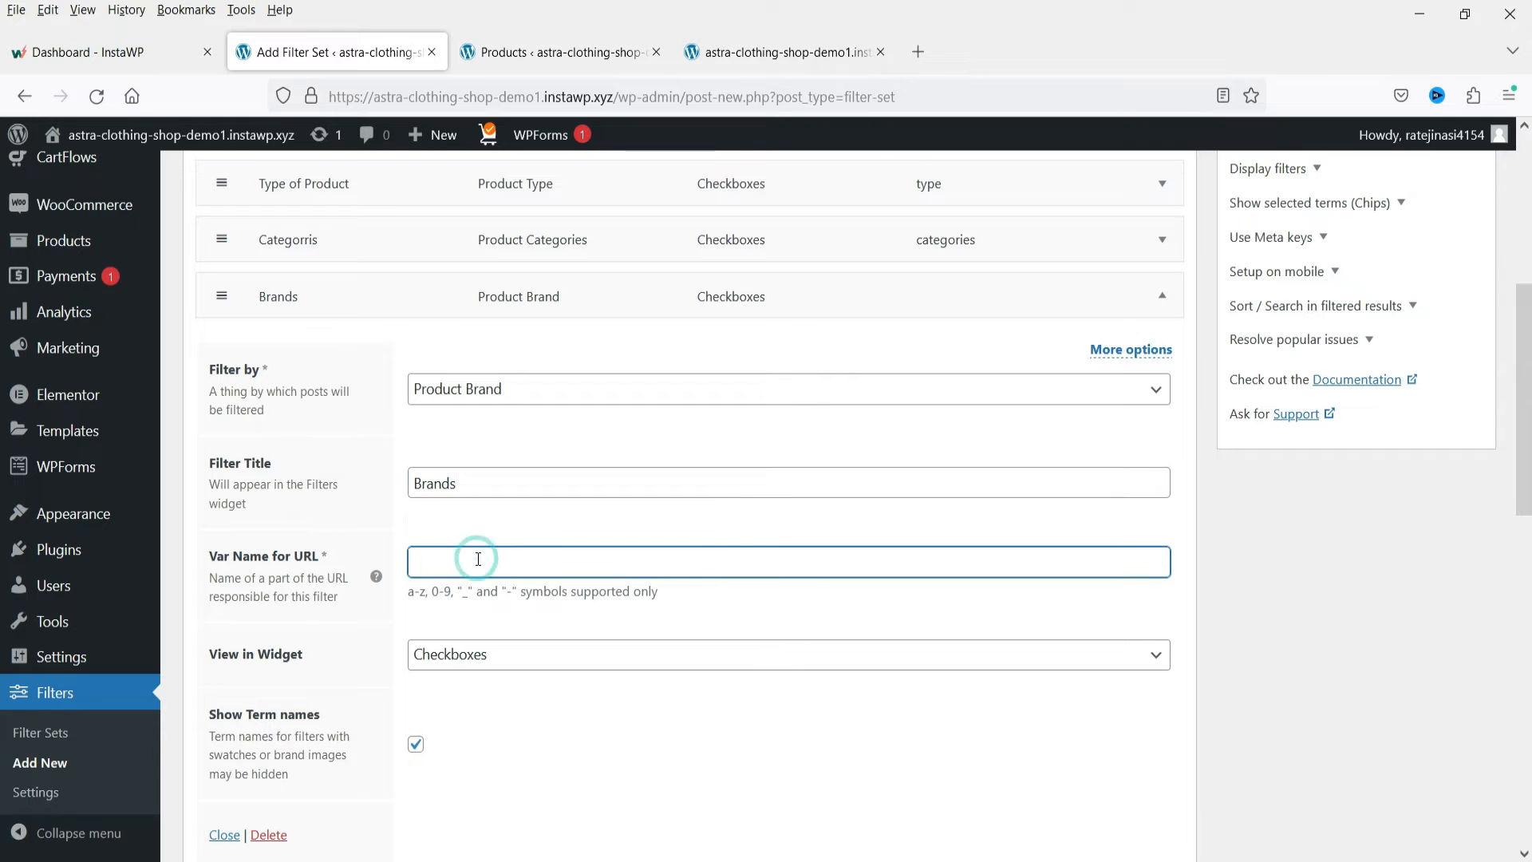
type("brands")
scroll(477, 559, "down", 3)
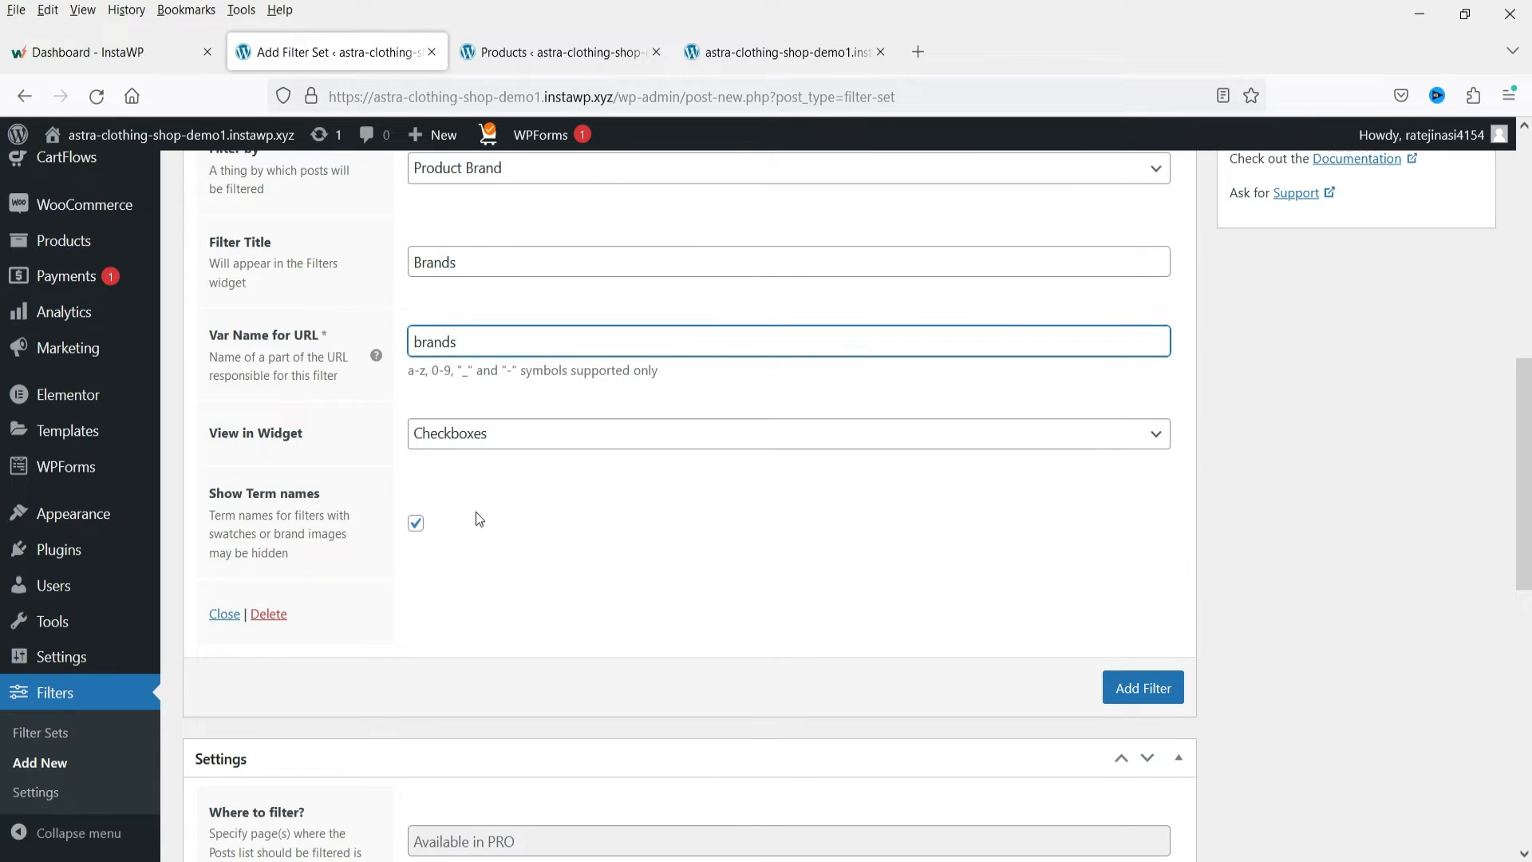
- Add a fourth filter by Product Color, titled "Color", with the URL variable name "color"
left_click(1129, 692)
scroll(954, 598, "down", 4)
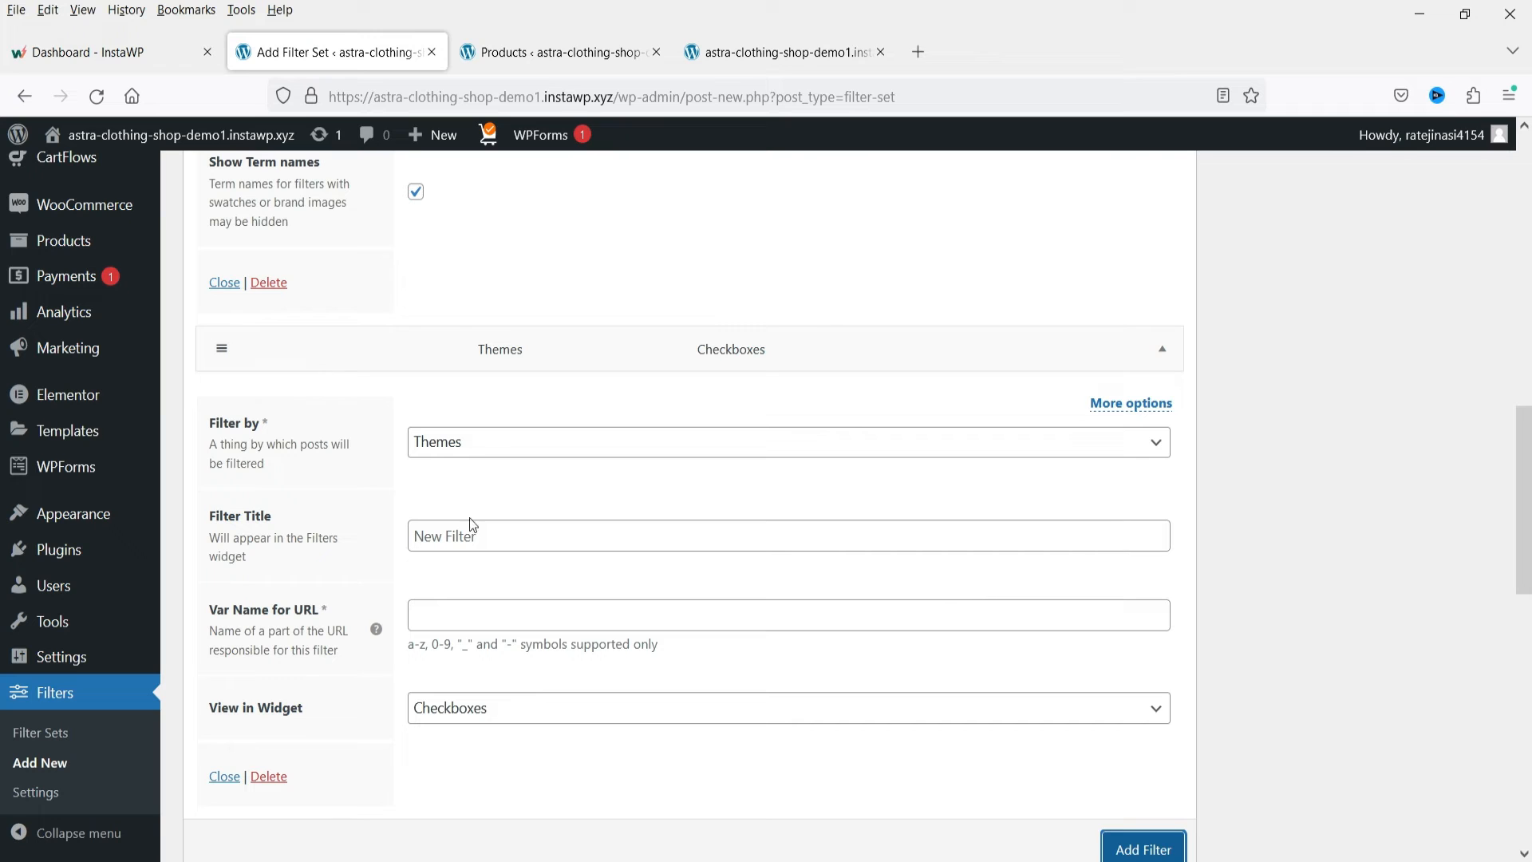
left_click(530, 444)
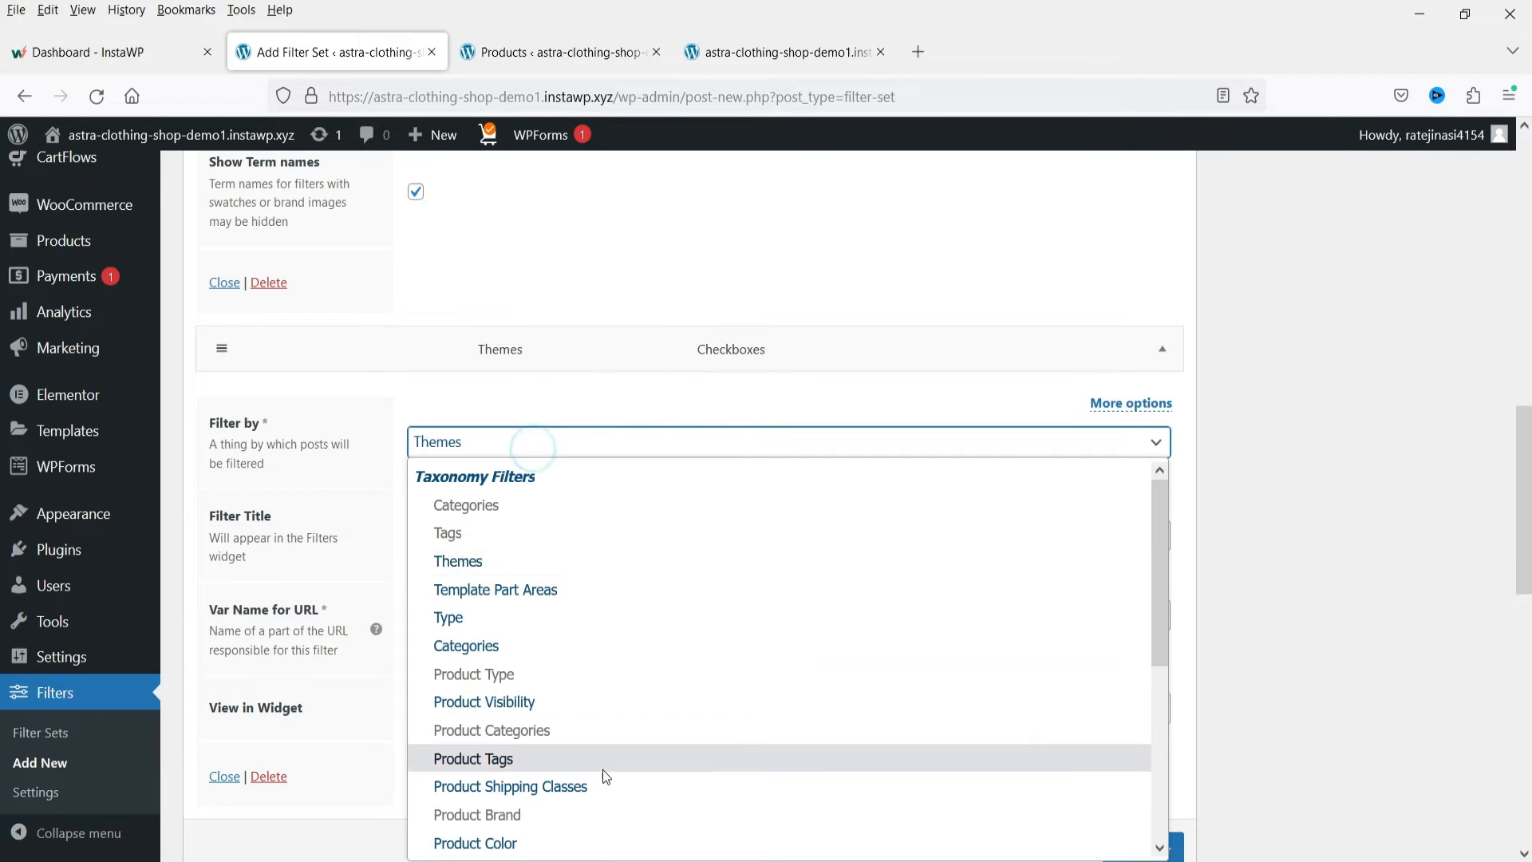
scroll(631, 731, "down", 3)
left_click(519, 532)
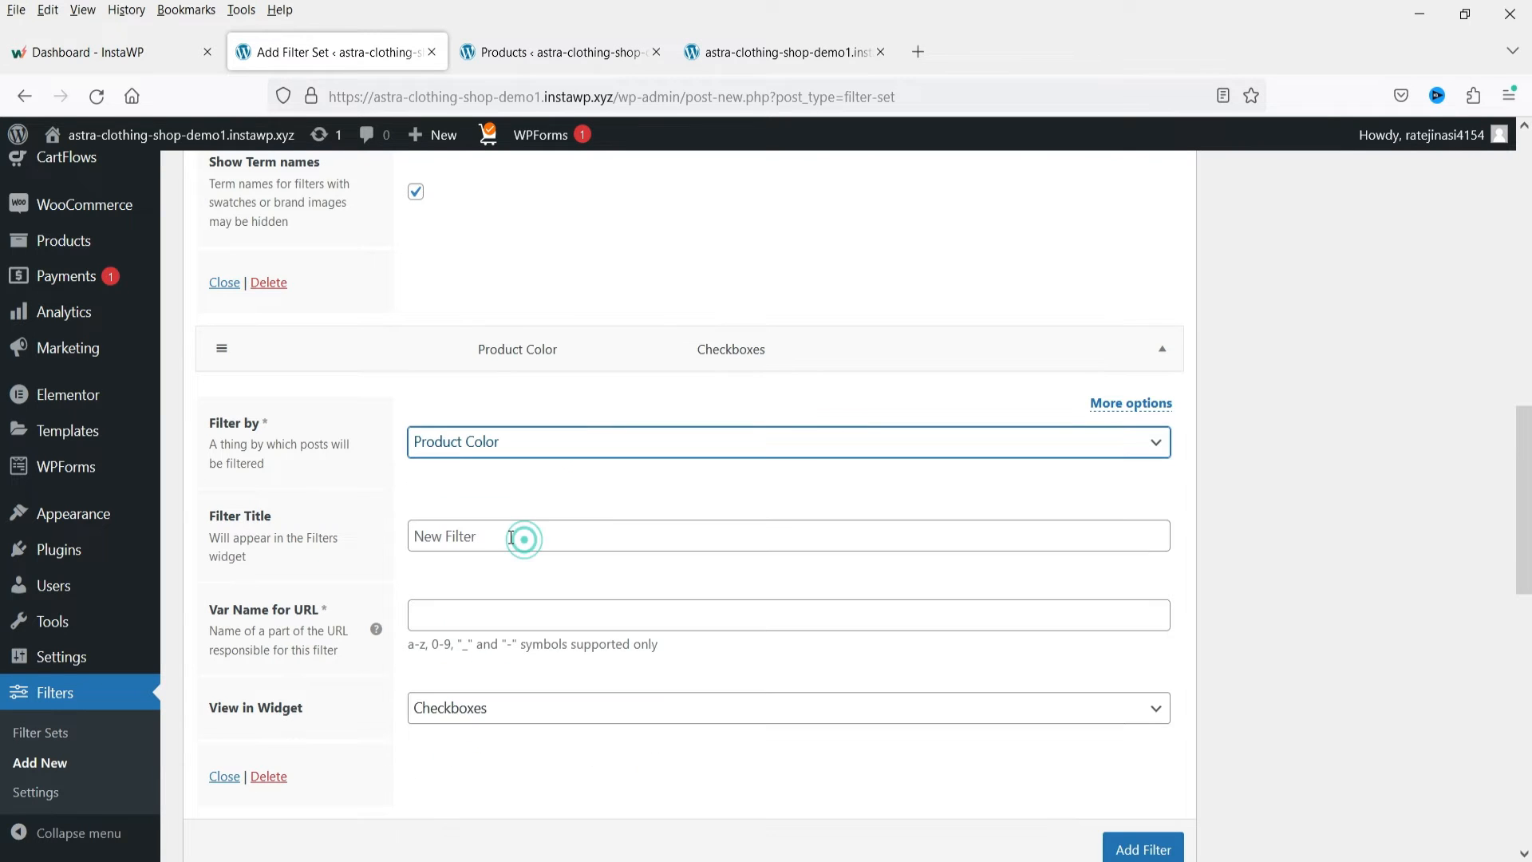
left_click(523, 537)
type("Color")
left_click(475, 616)
type("color")
scroll(472, 619, "down", 3)
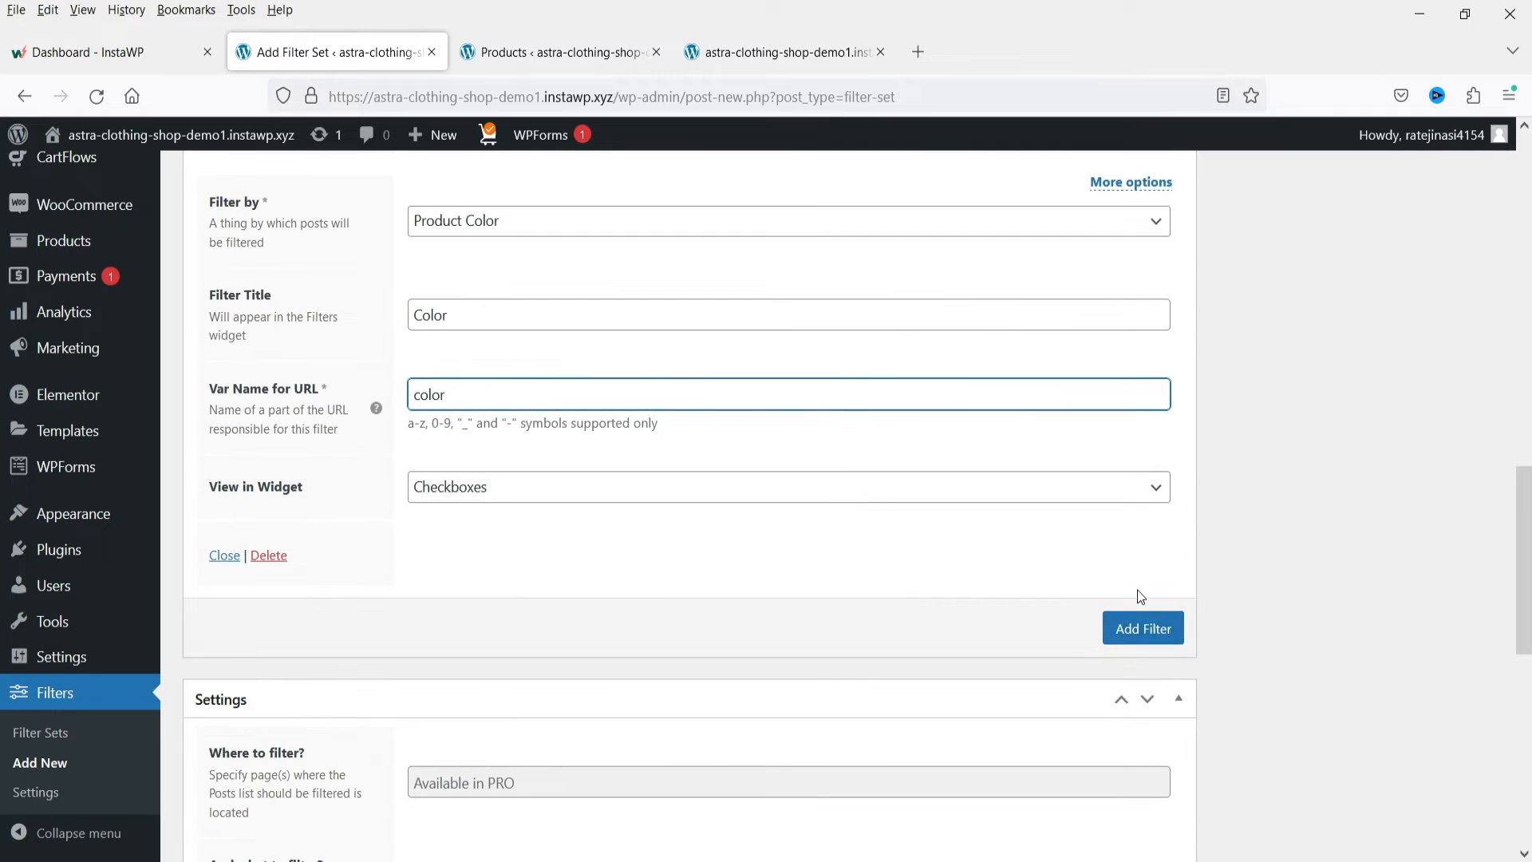
- Add a fifth filter by Product Size, titled "Size", with the URL variable name "size"
left_click(1139, 626)
left_click(496, 396)
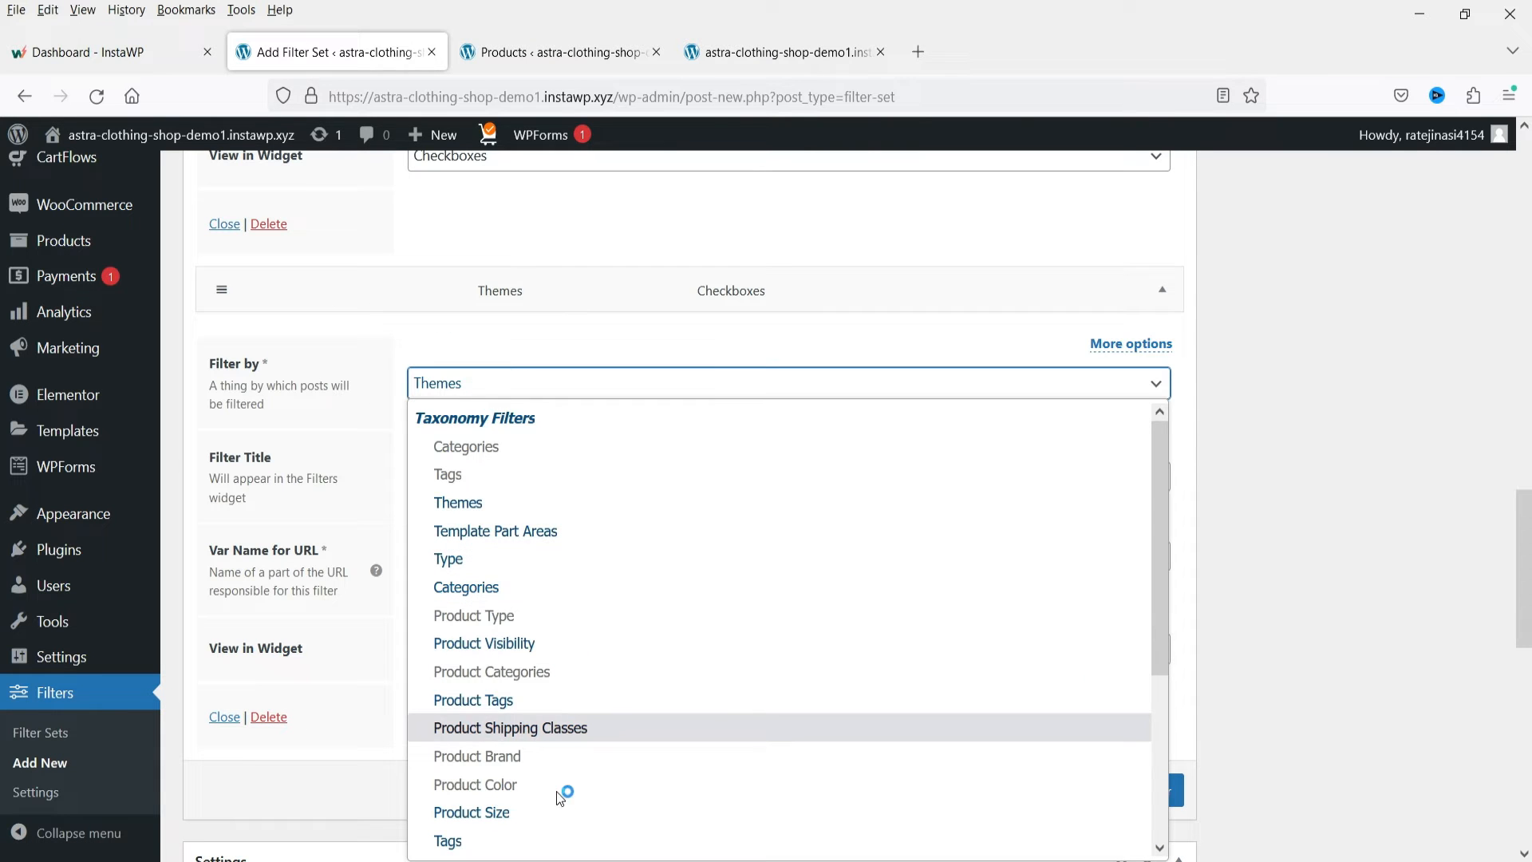
left_click(557, 711)
triple_click(454, 482)
type("Size")
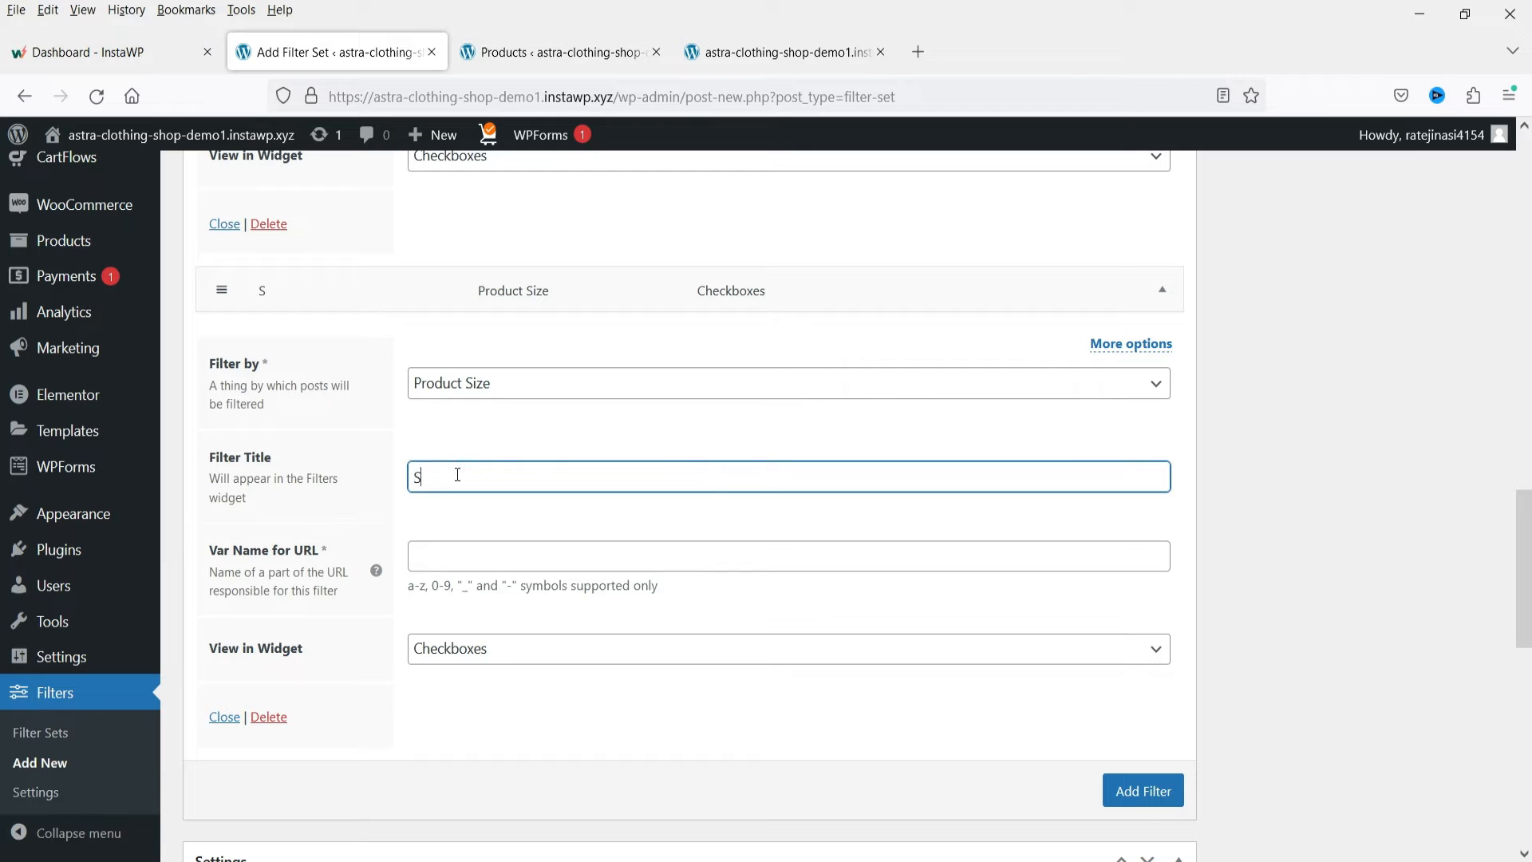
left_click(490, 557)
type("siz")
- Collapse the settings of the Size and Color filters
left_click(1161, 290)
scroll(1162, 363, "up", 5)
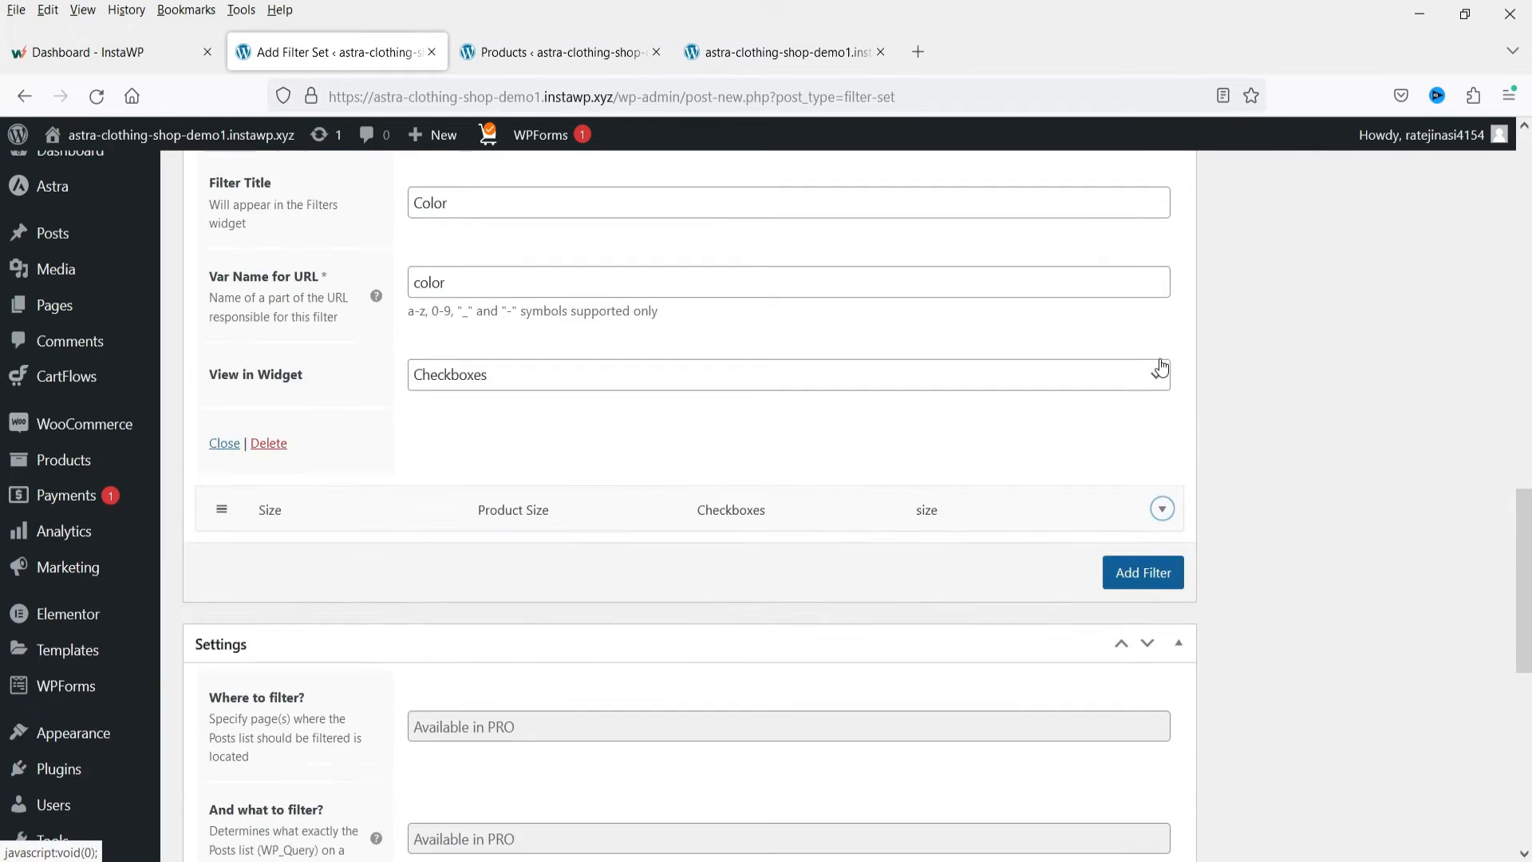
left_click(1161, 355)
scroll(1162, 362, "up", 2)
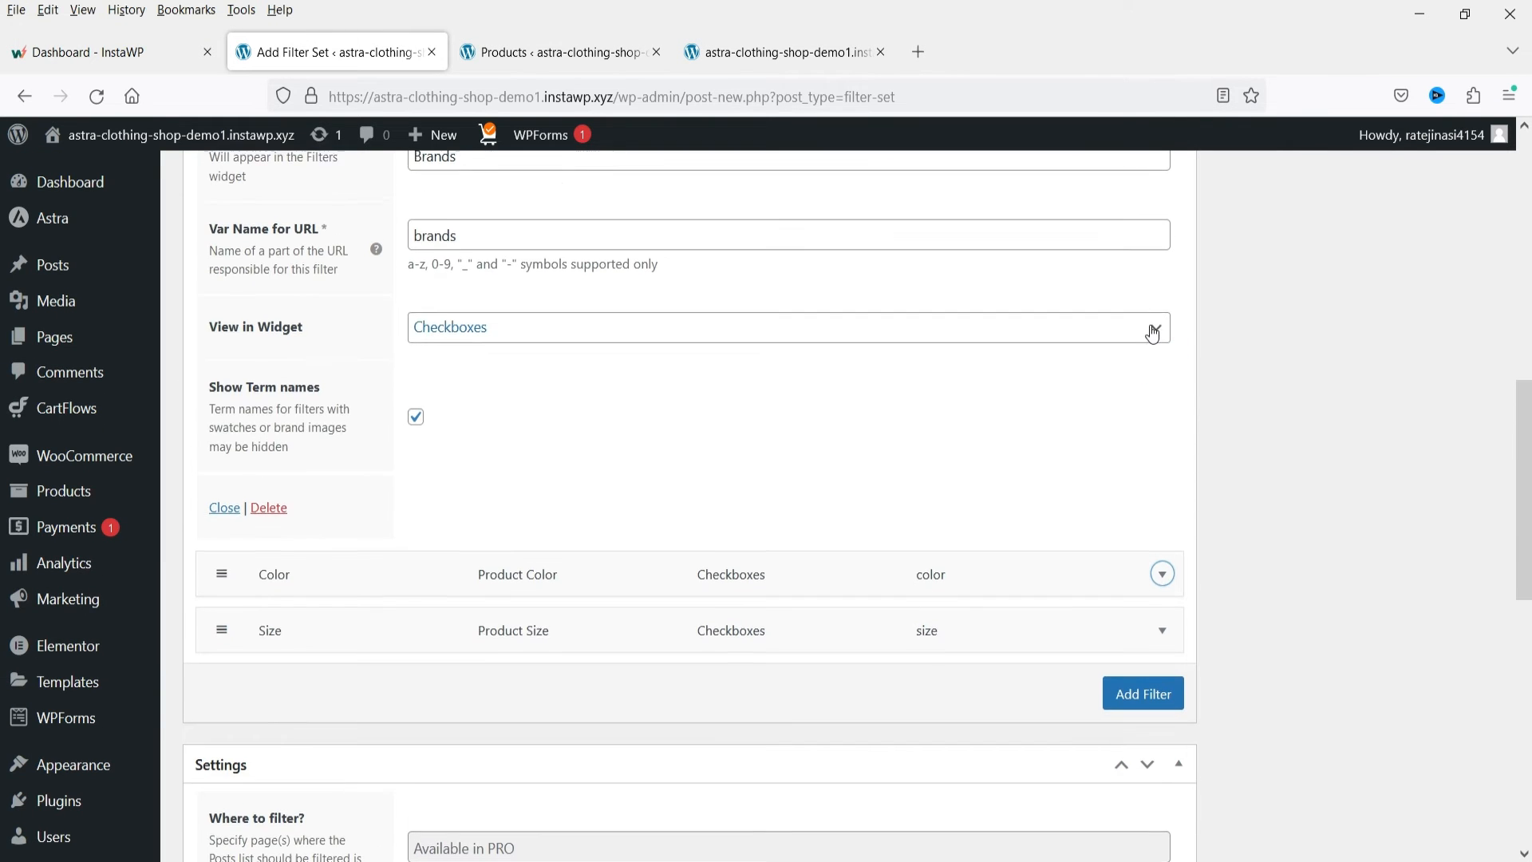
- Collapse the settings of the Brands filter
scroll(1157, 331, "up", 3)
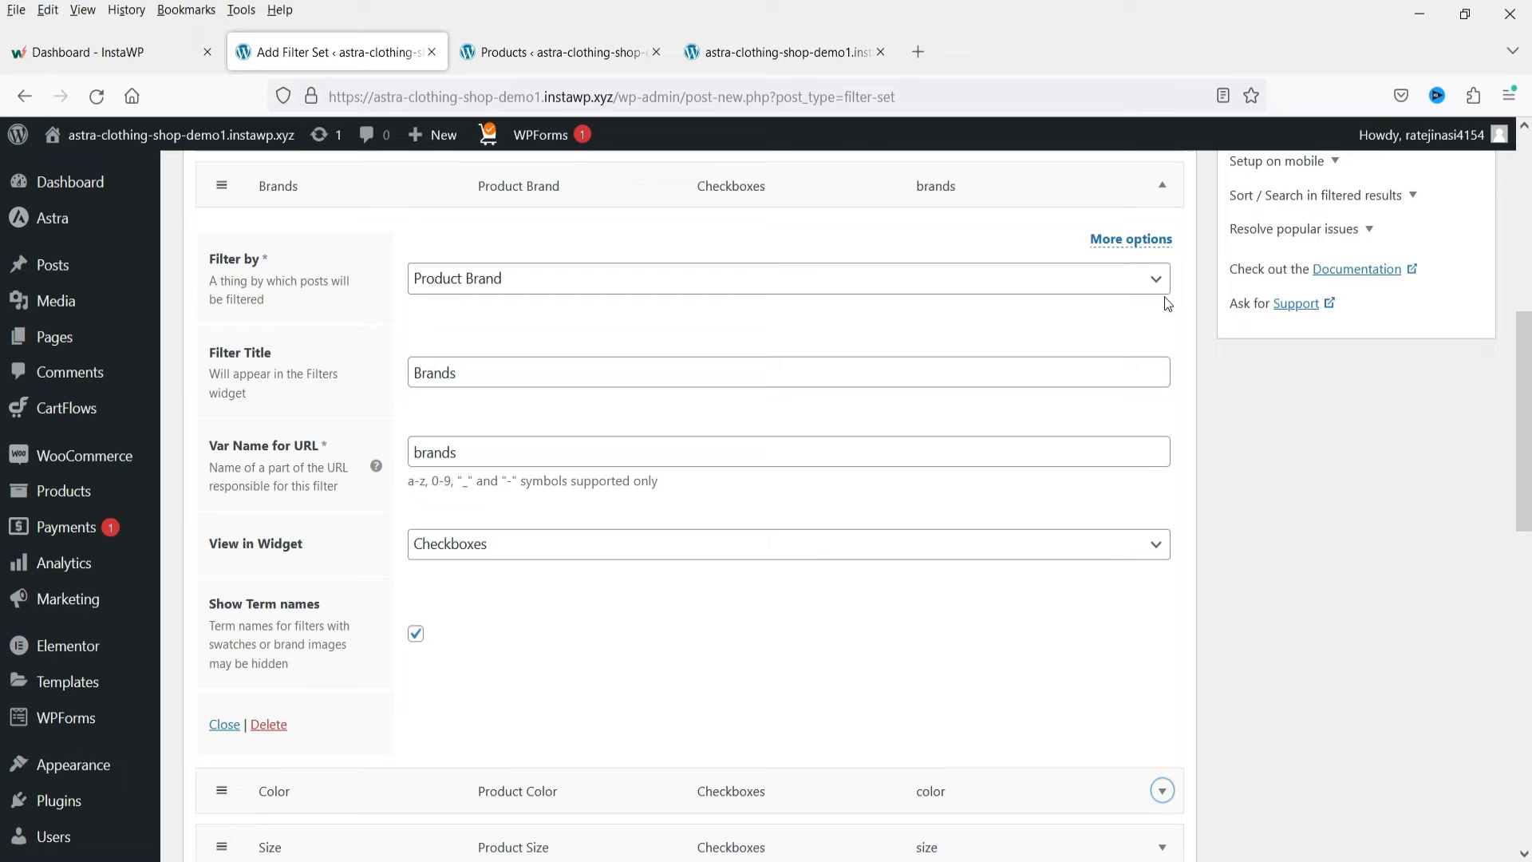
left_click(1162, 186)
scroll(1160, 370, "up", 4)
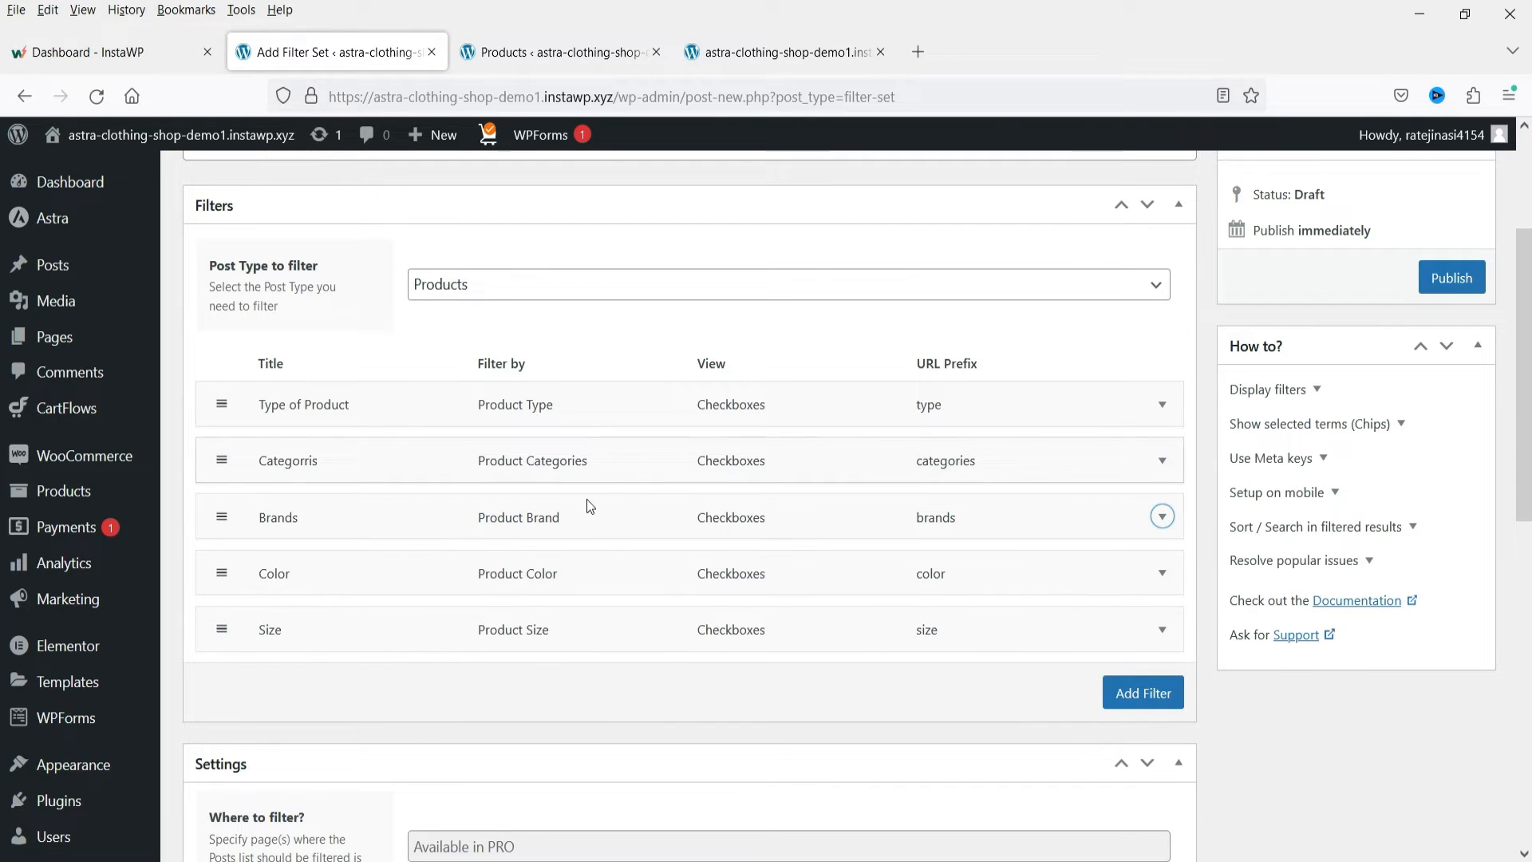
- Add a sixth filter by Custom Field Numeric with the meta key "price"
left_click(1144, 694)
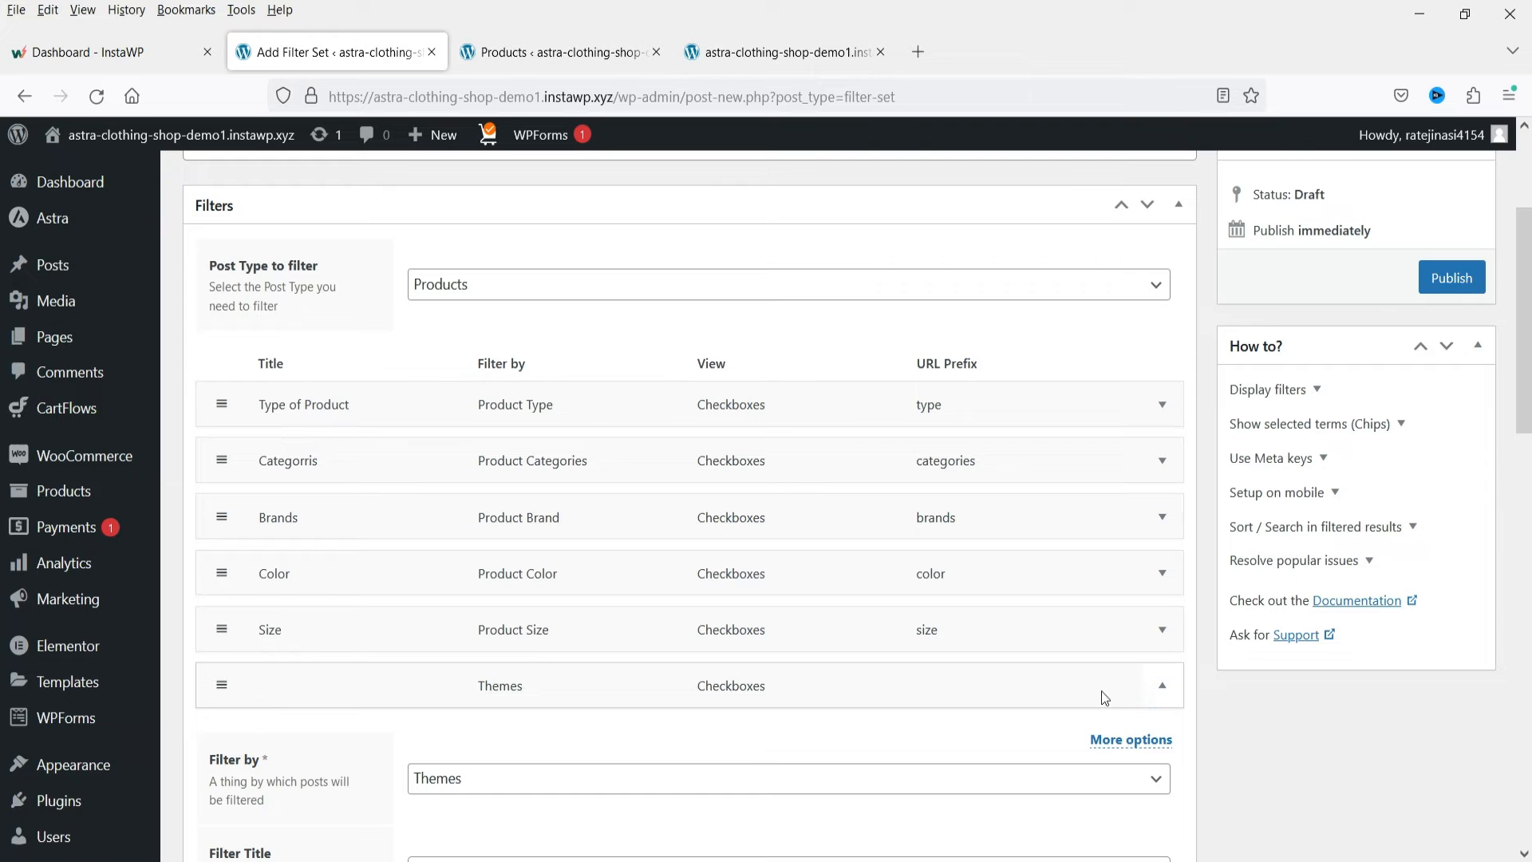
scroll(319, 495, "down", 4)
left_click(474, 445)
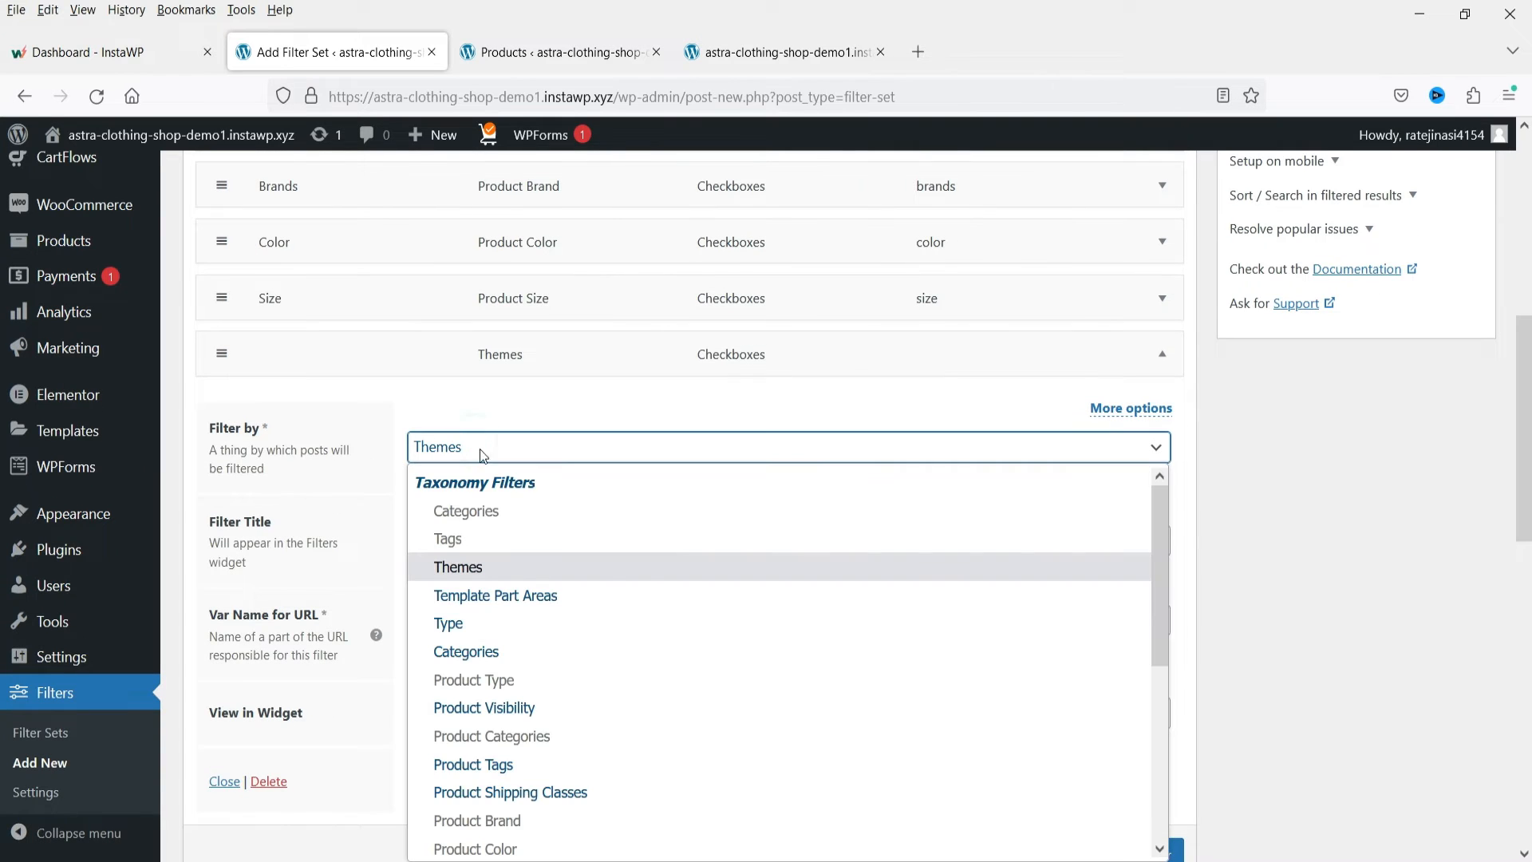
scroll(648, 590, "down", 3)
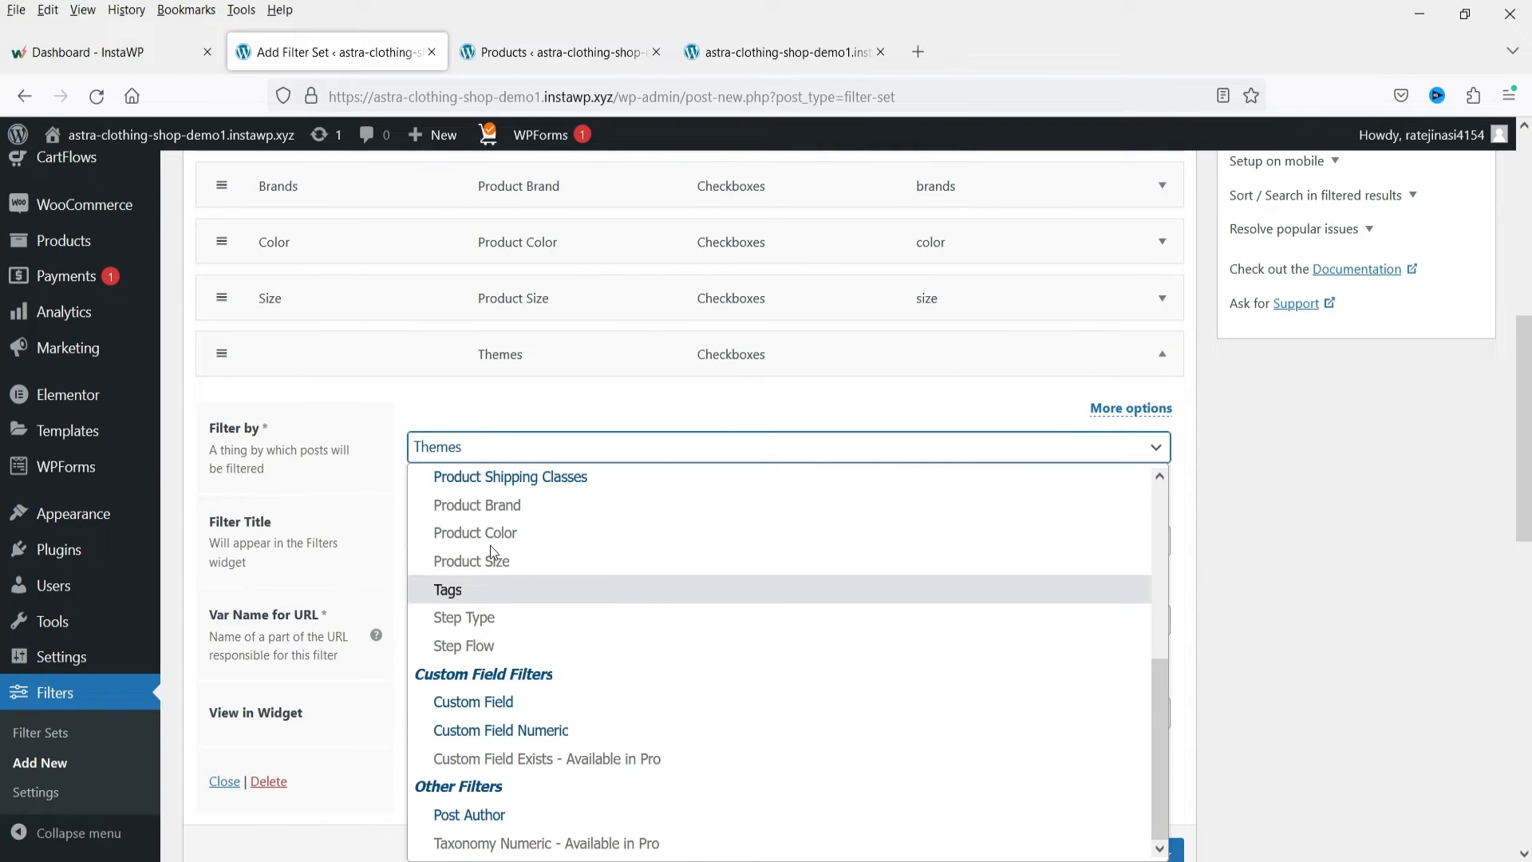
left_click(556, 727)
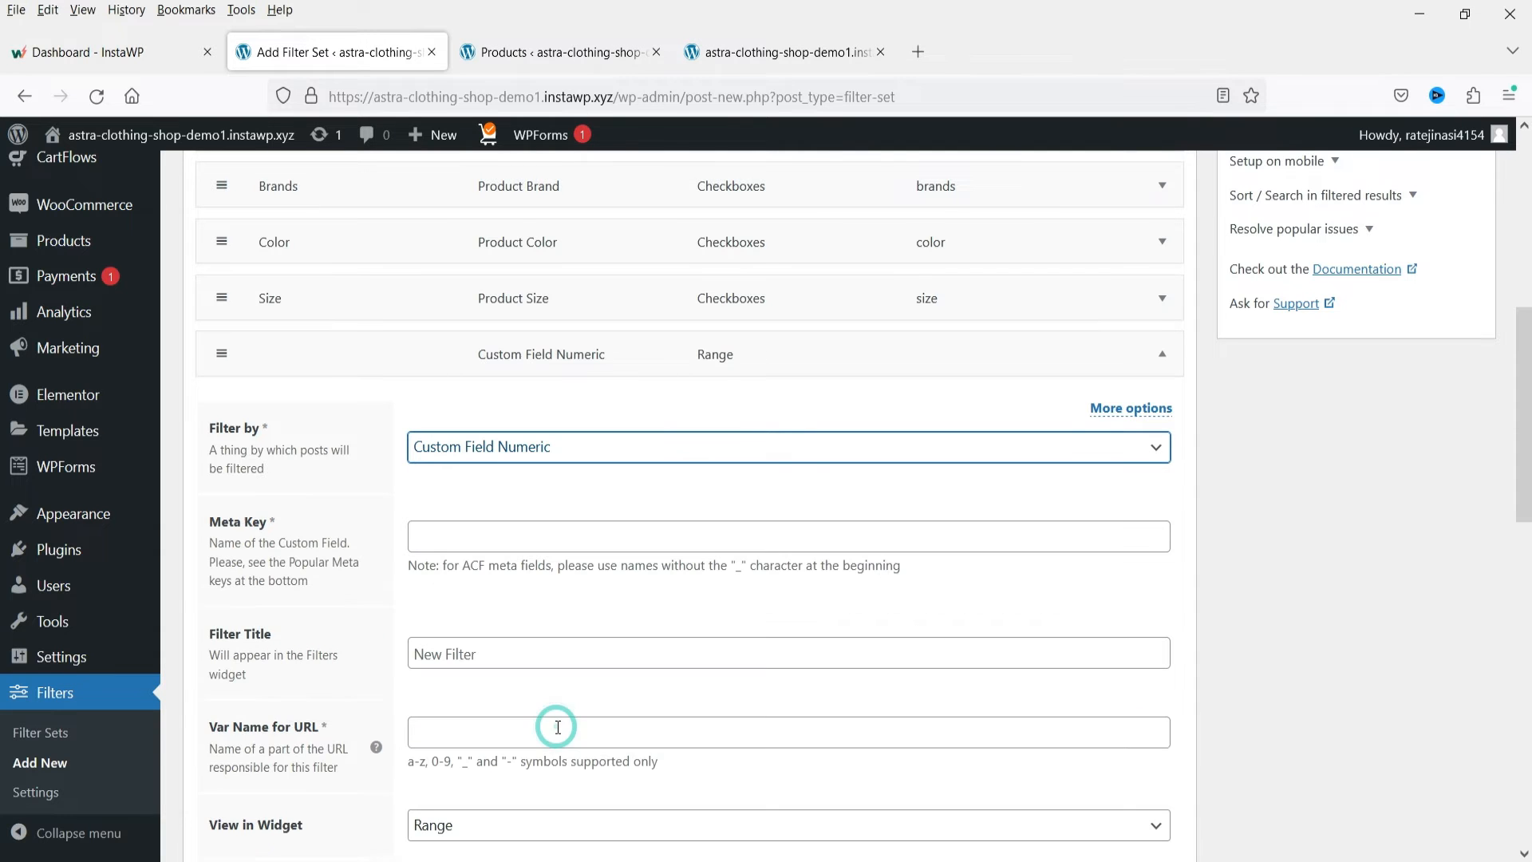
left_click(441, 532)
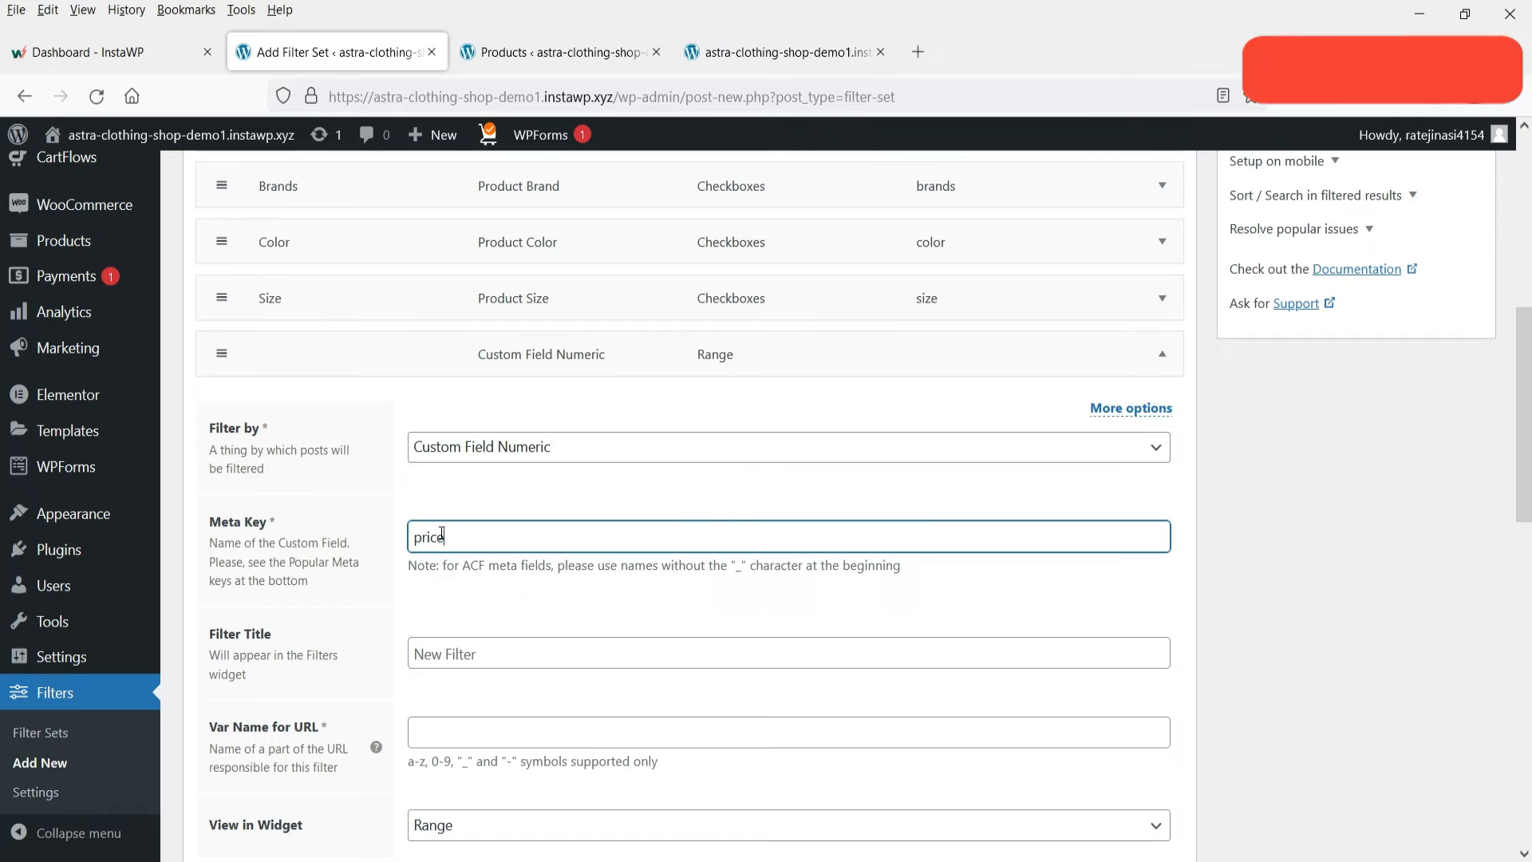
- Title the Custom Field Numeric filter "Price", with the URL variable name "price" and the Range widget view
left_click(452, 653)
type("Price")
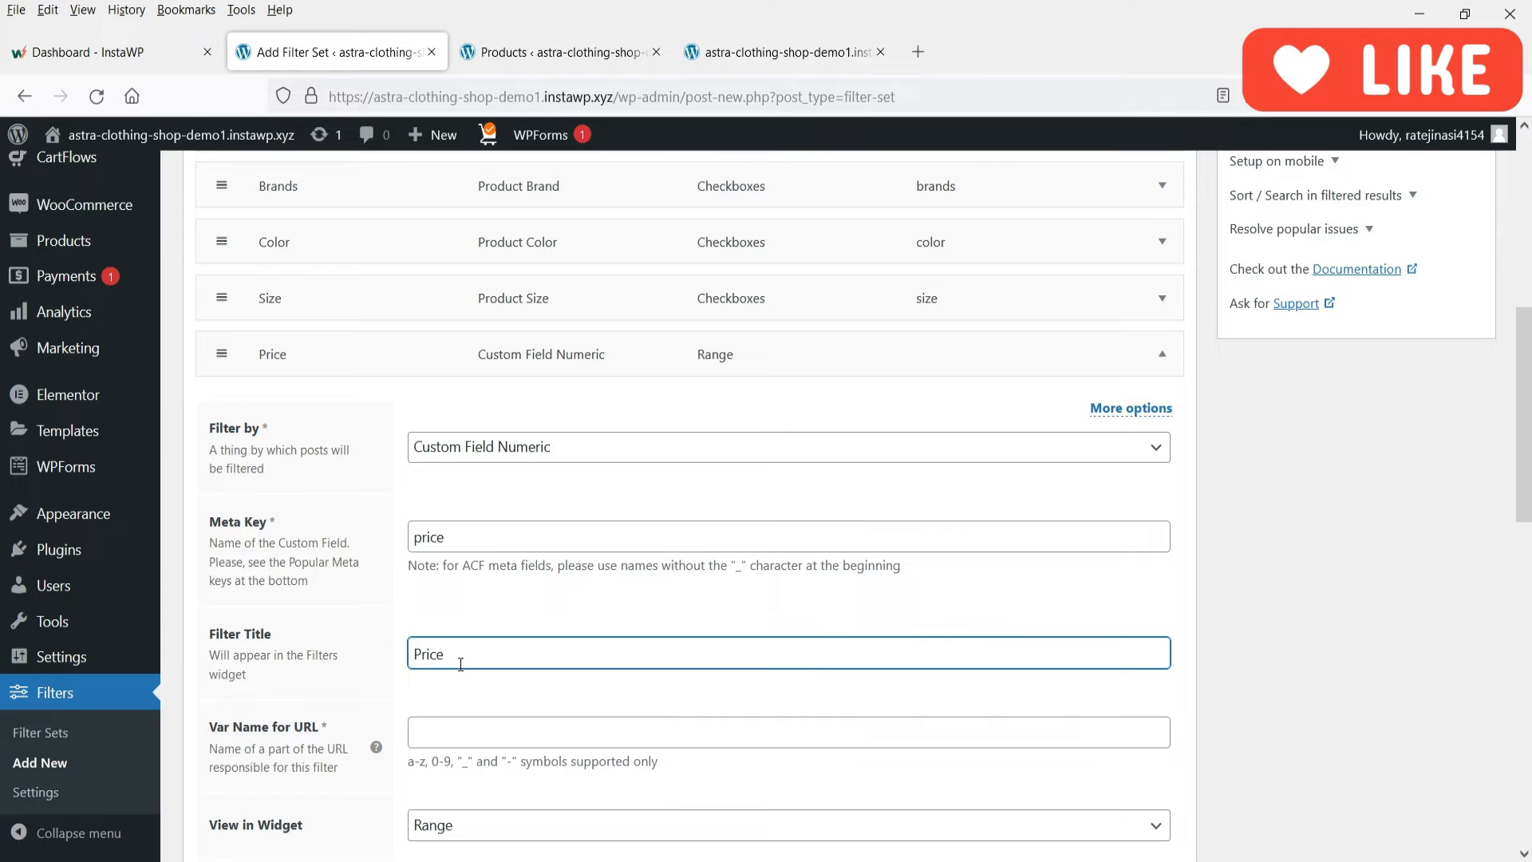
left_click(479, 744)
type("price")
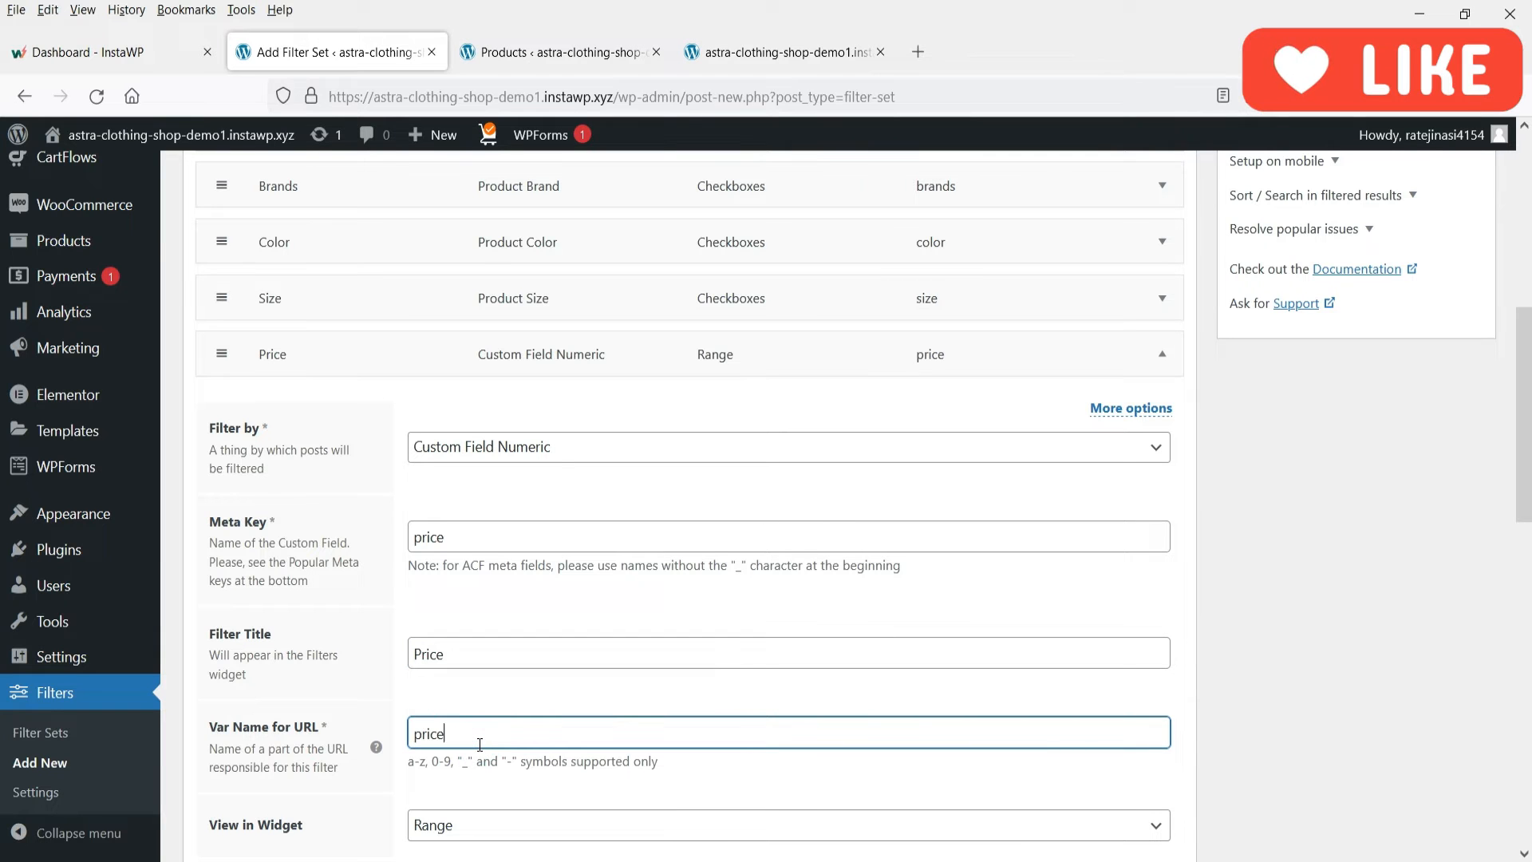
scroll(574, 581, "down", 4)
left_click(487, 505)
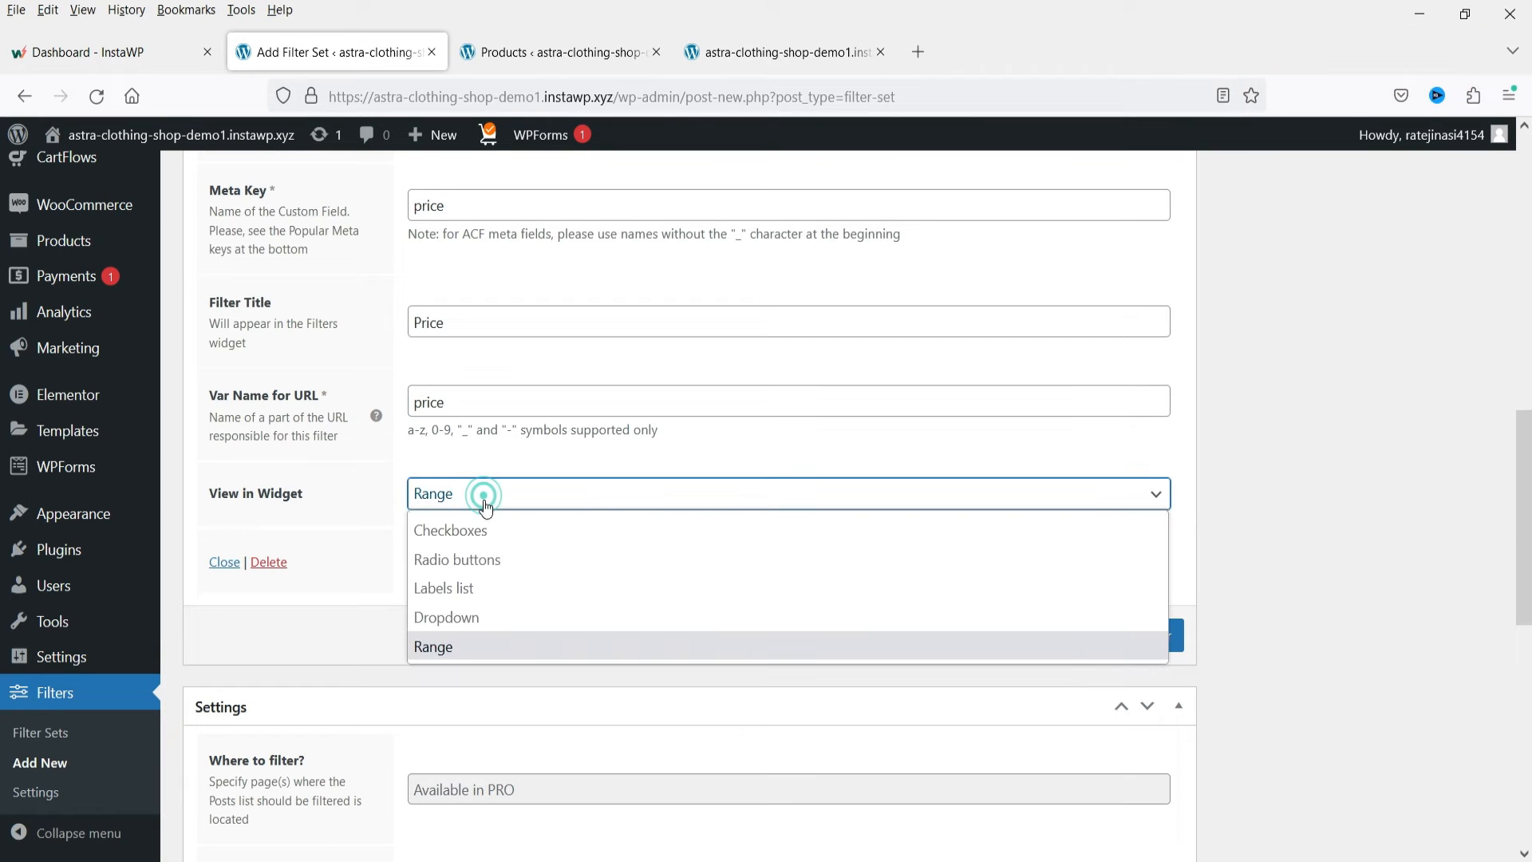
left_click(482, 643)
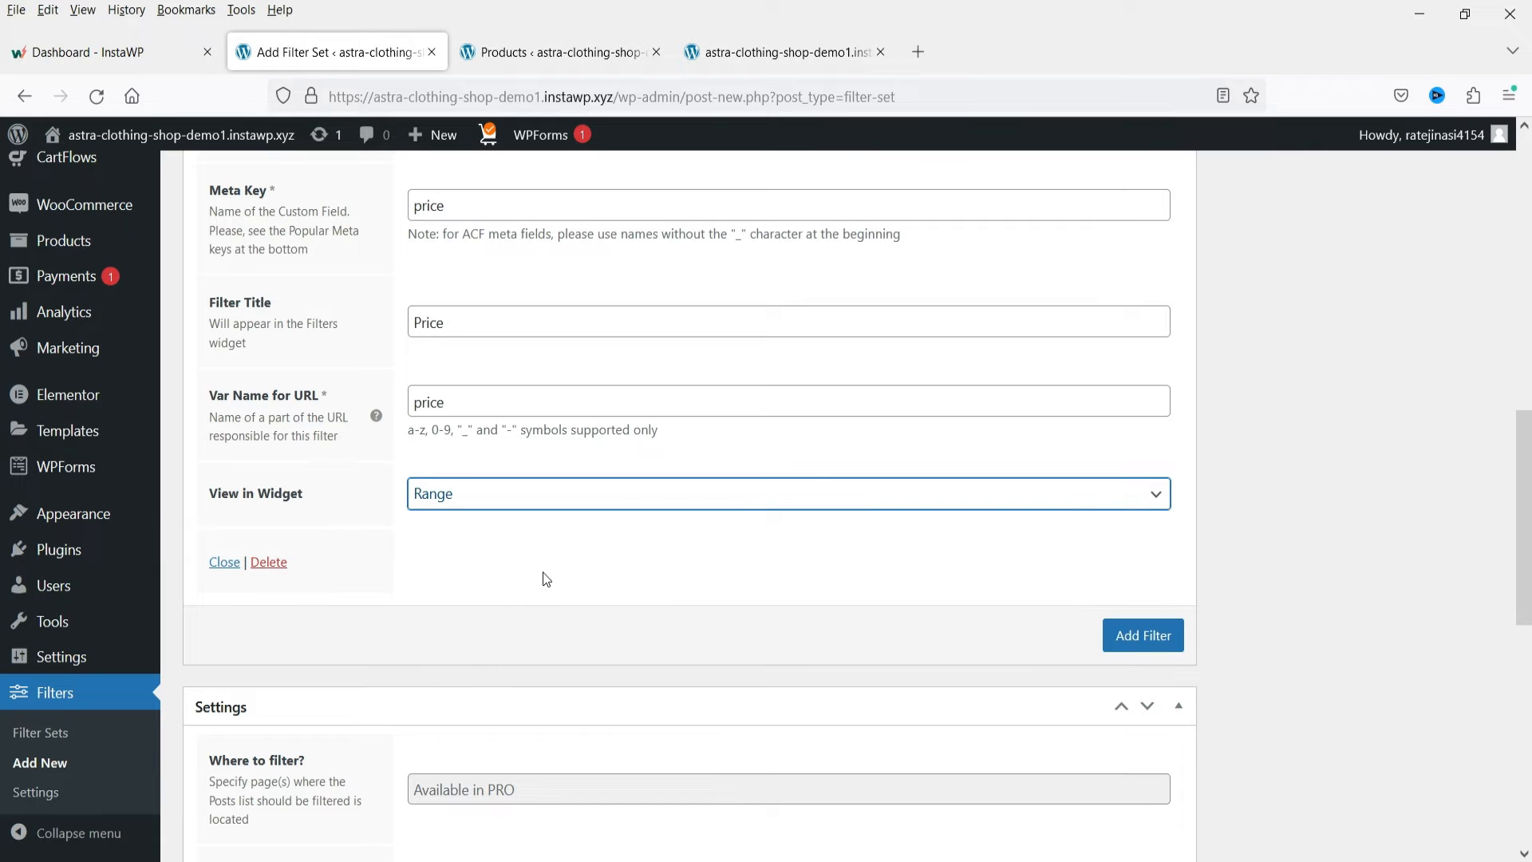
- Collapse the Price filter and reorder the filters to Price, Brands, Categorris, Color, Size and Type of Product
scroll(960, 513, "up", 8)
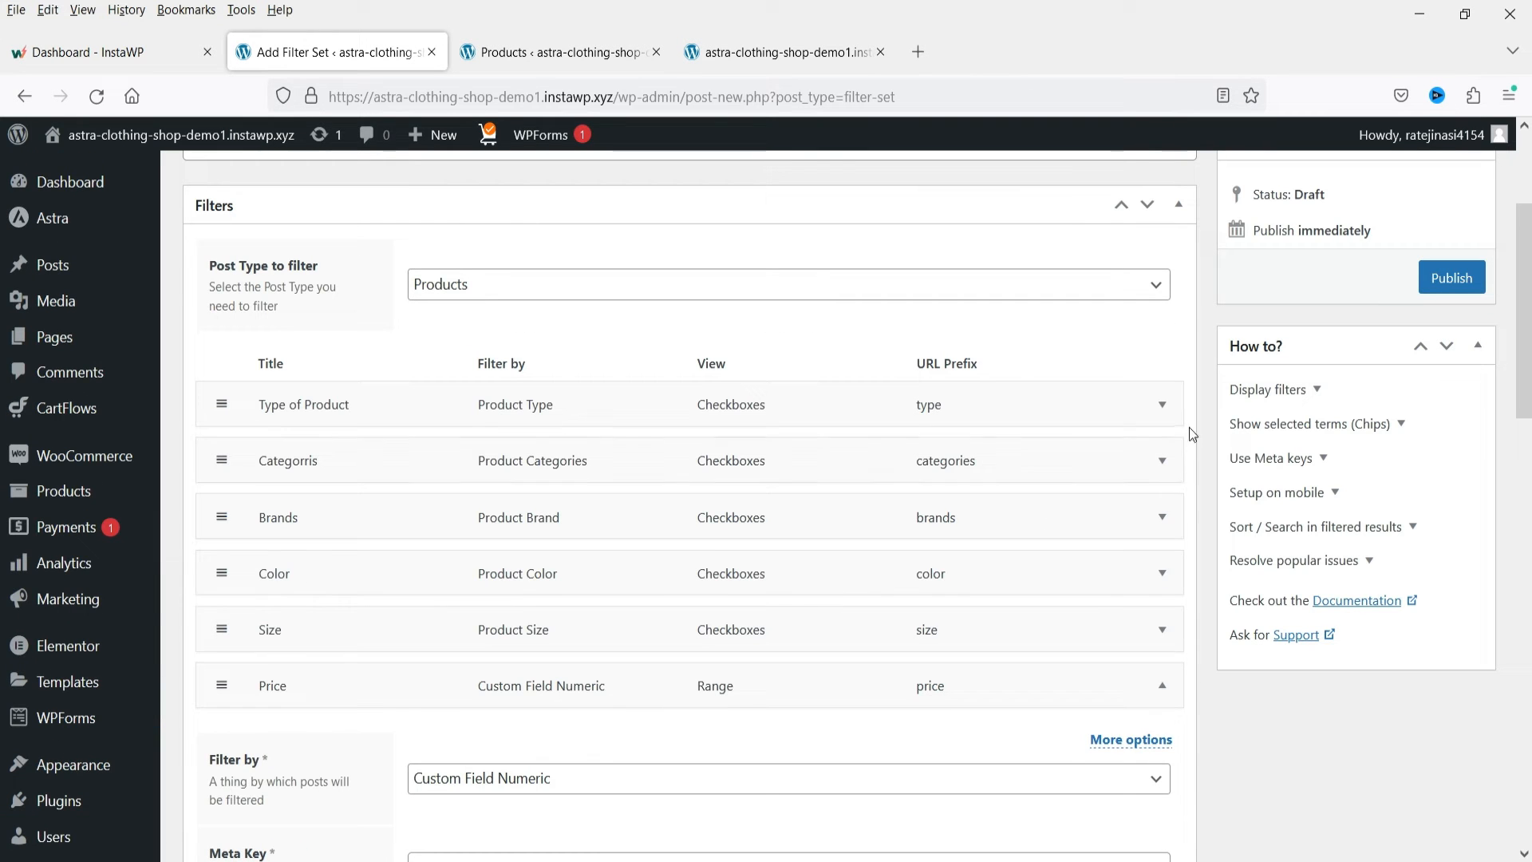
left_click(1161, 685)
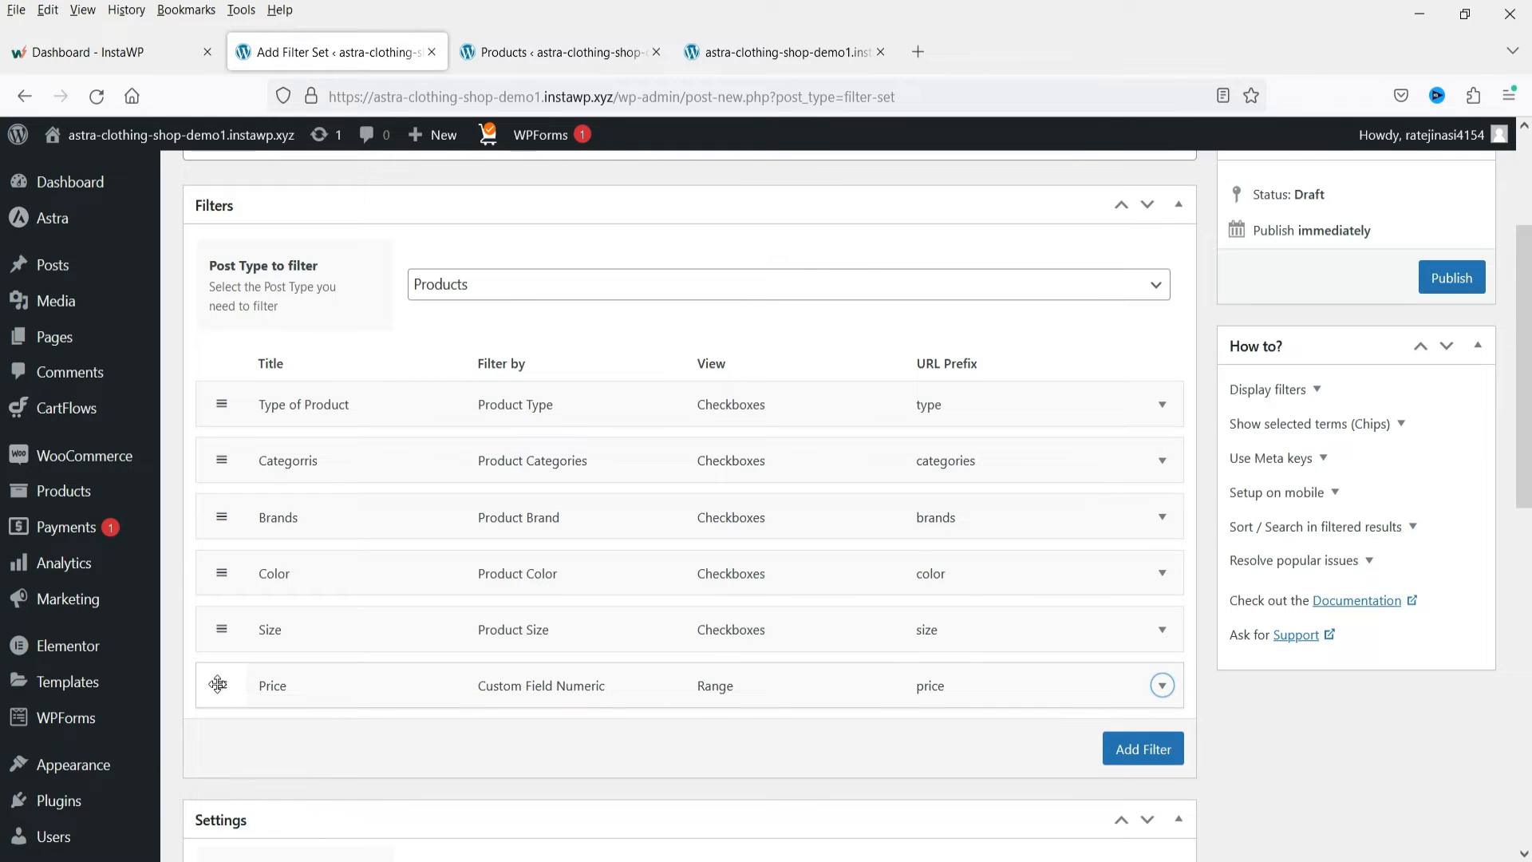
left_click_drag(222, 685, 241, 403)
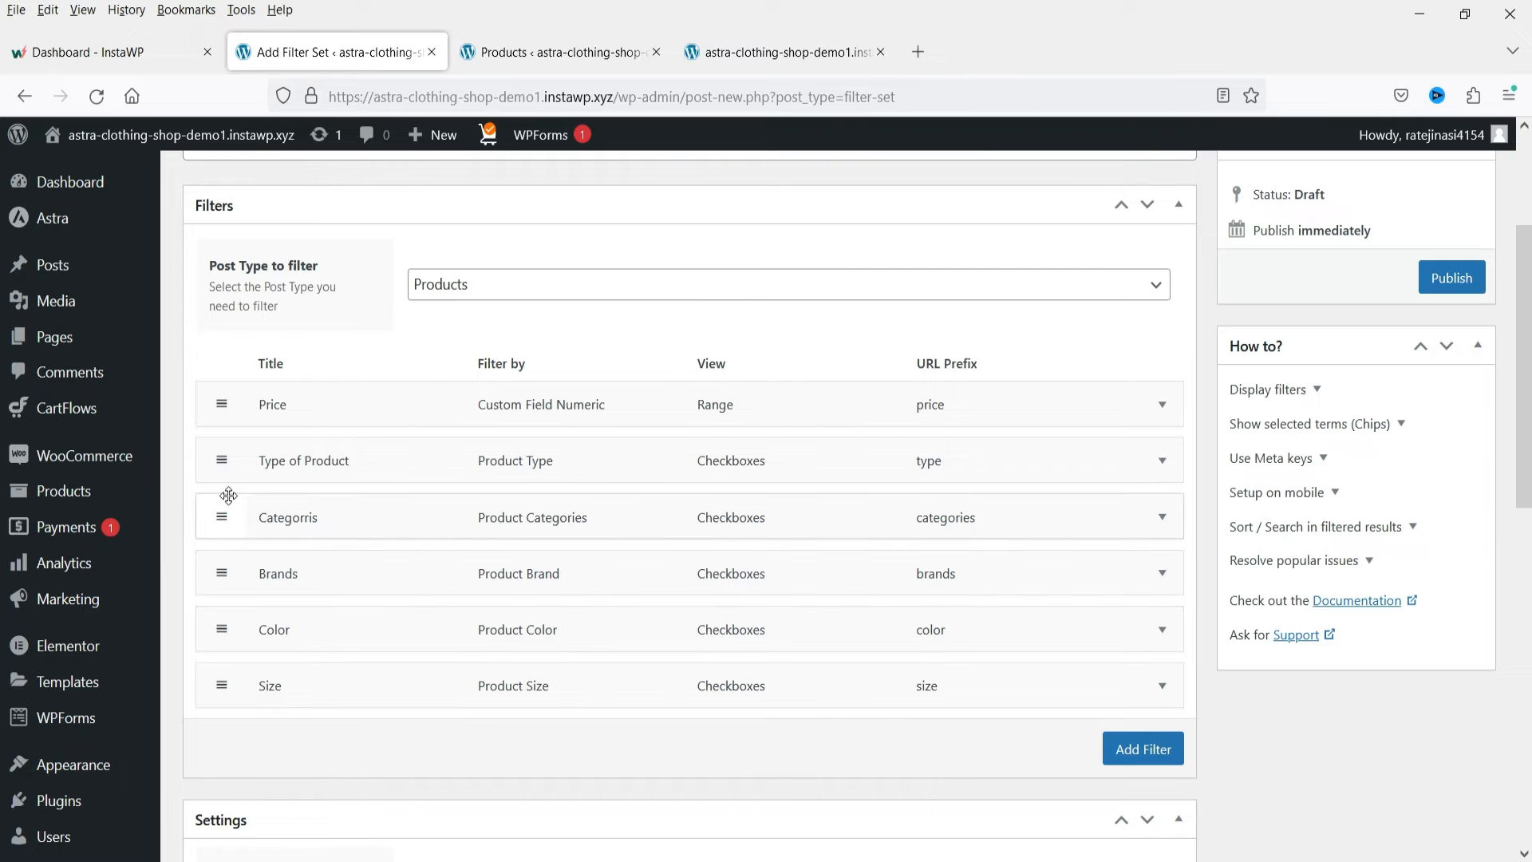
left_click_drag(222, 460, 206, 684)
left_click_drag(209, 515, 215, 513)
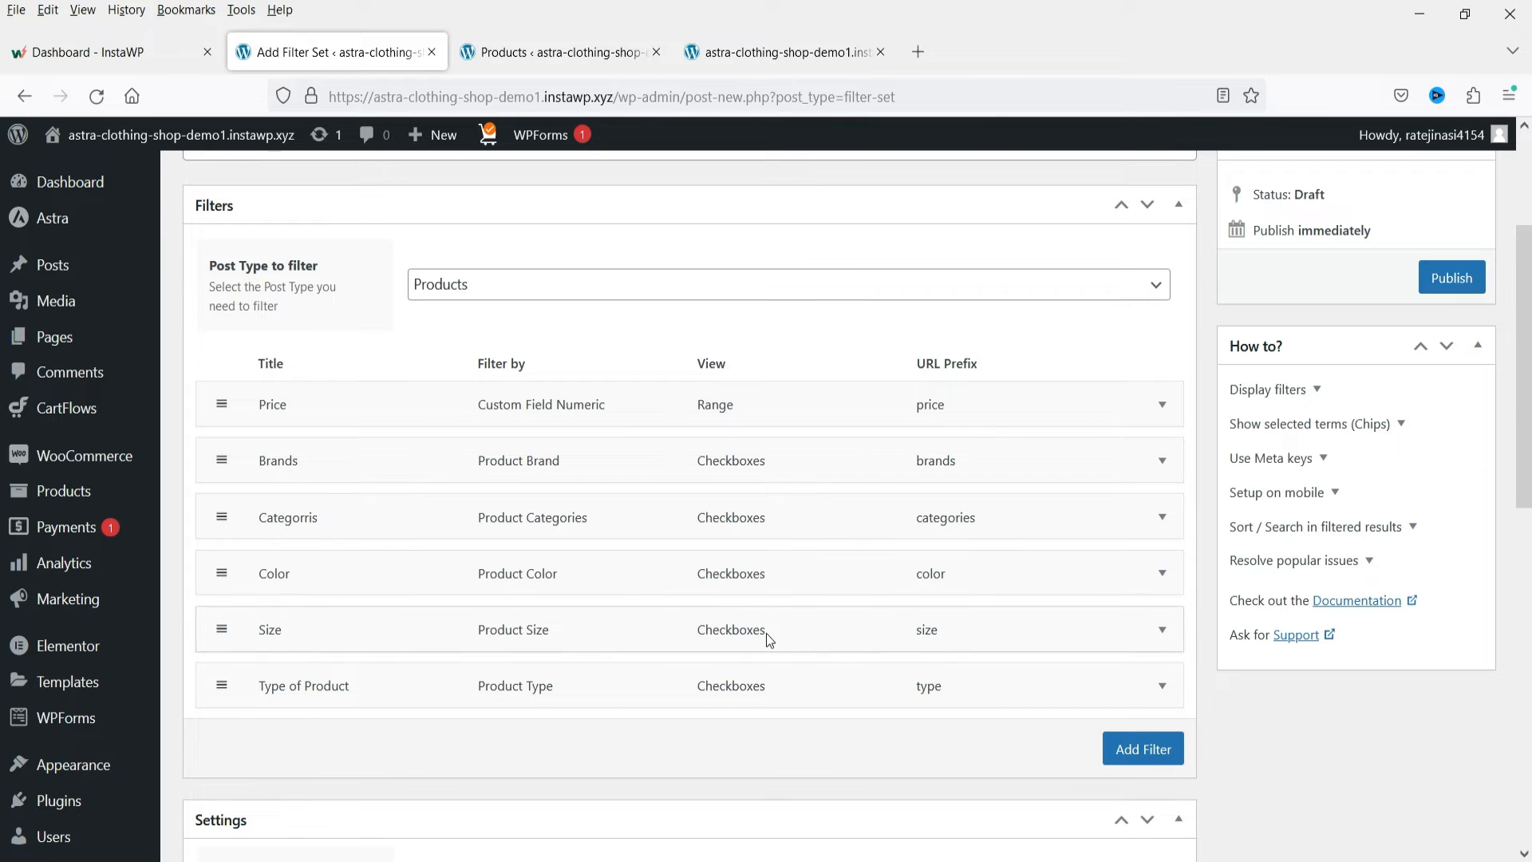
- Examine the filter set's settings and the available choices for Empty Terms
scroll(501, 494, "down", 4)
scroll(502, 499, "down", 2)
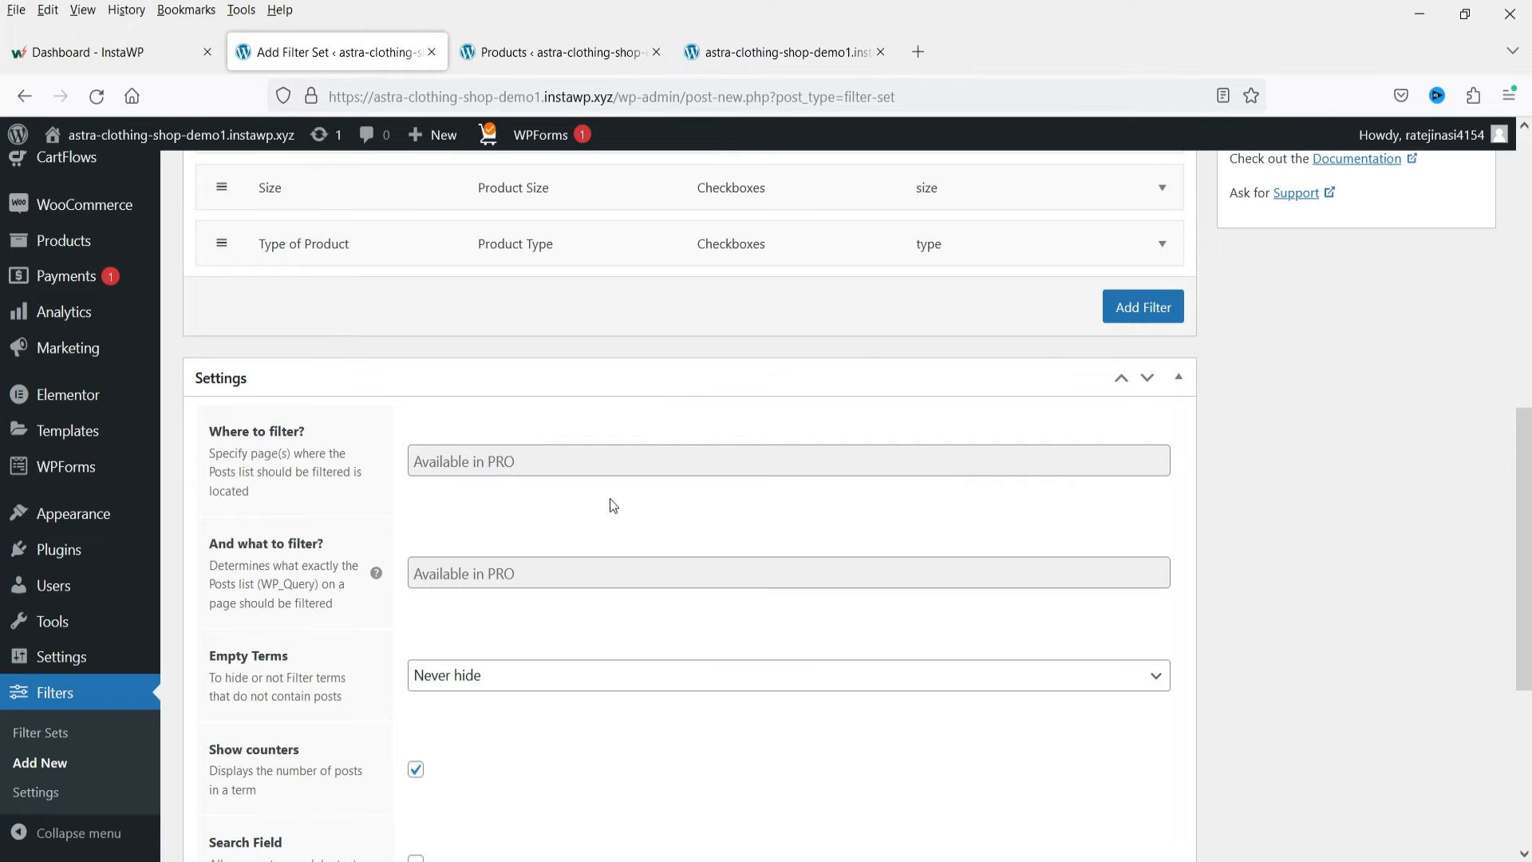
scroll(558, 535, "down", 3)
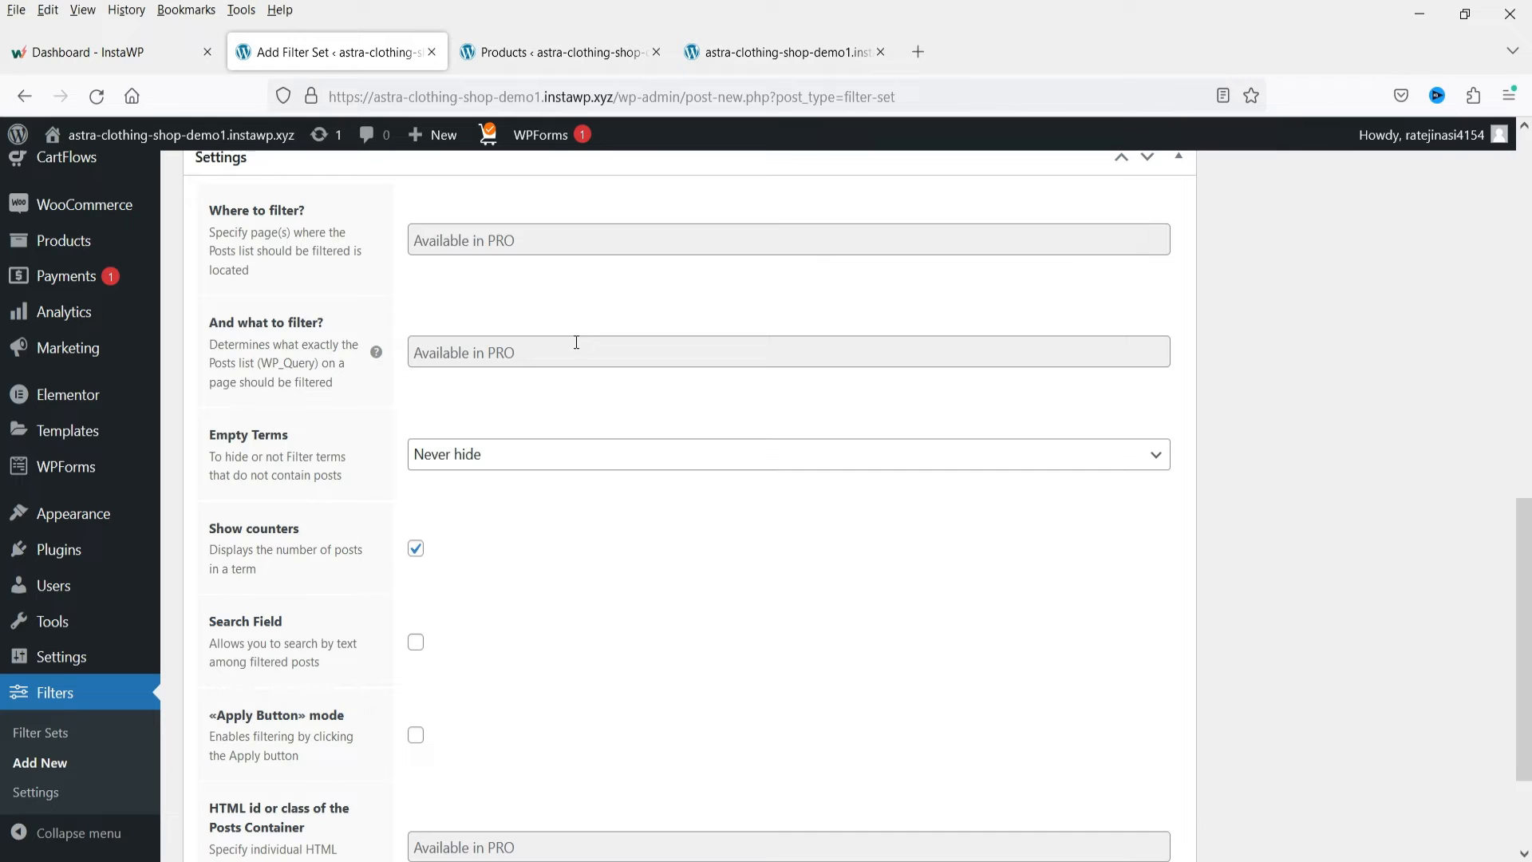
left_click(575, 453)
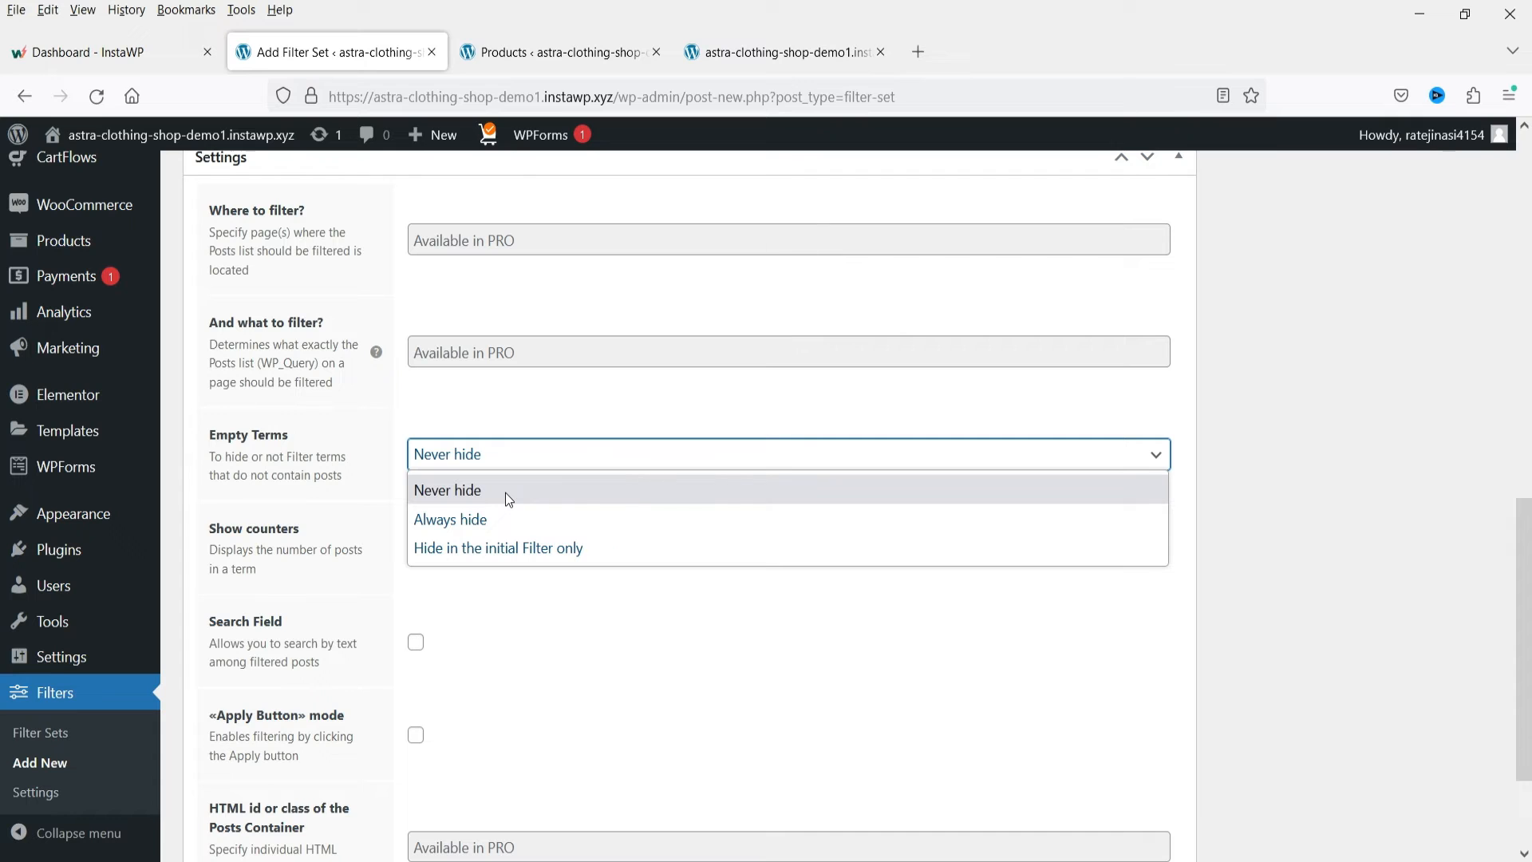
left_click(1373, 470)
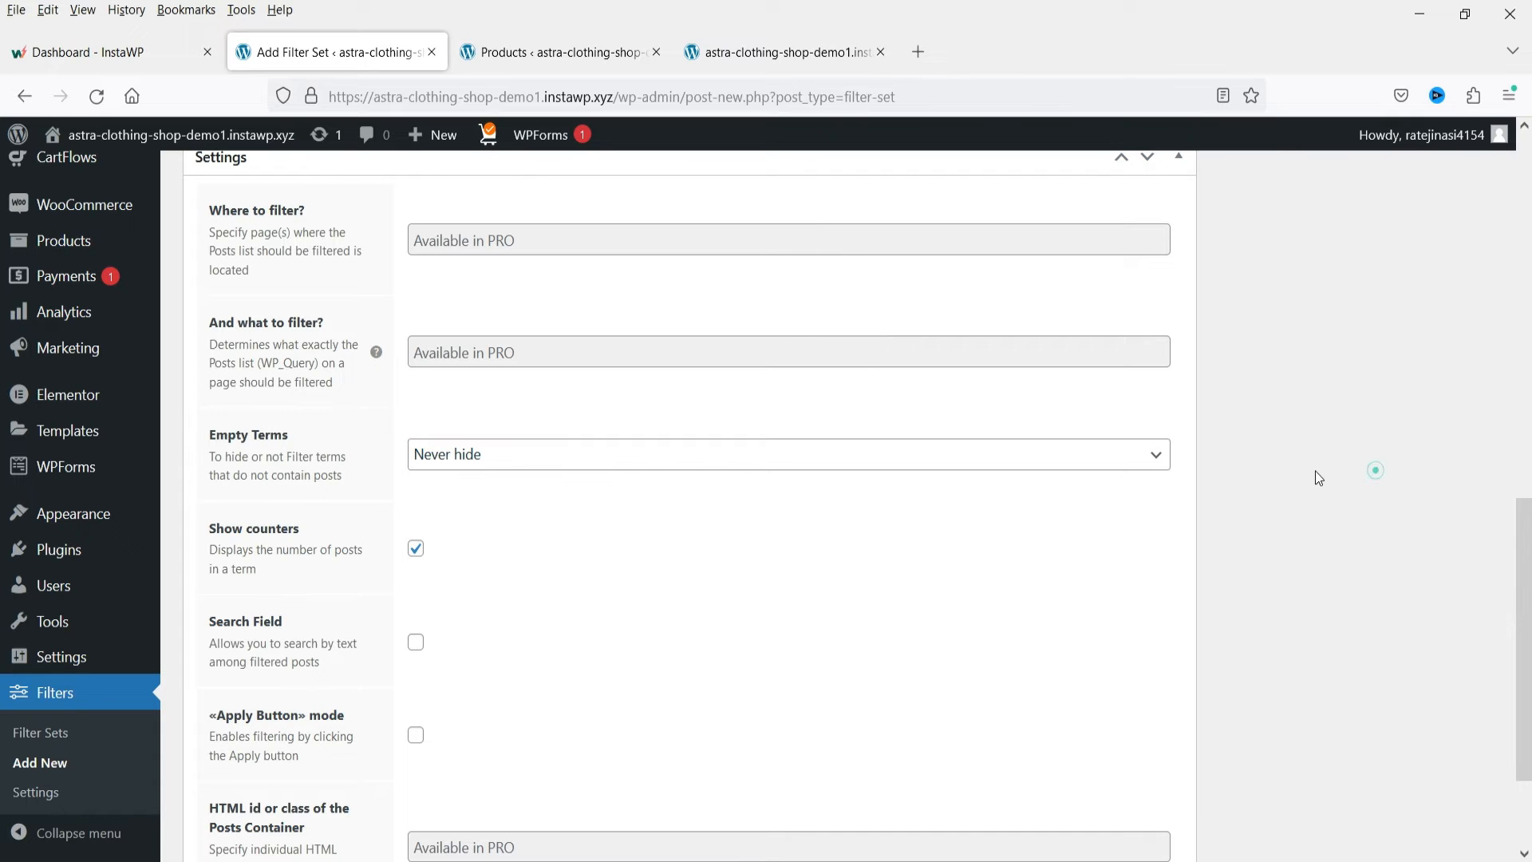
- Try the Apply Button mode in the filter set's settings
scroll(659, 562, "down", 2)
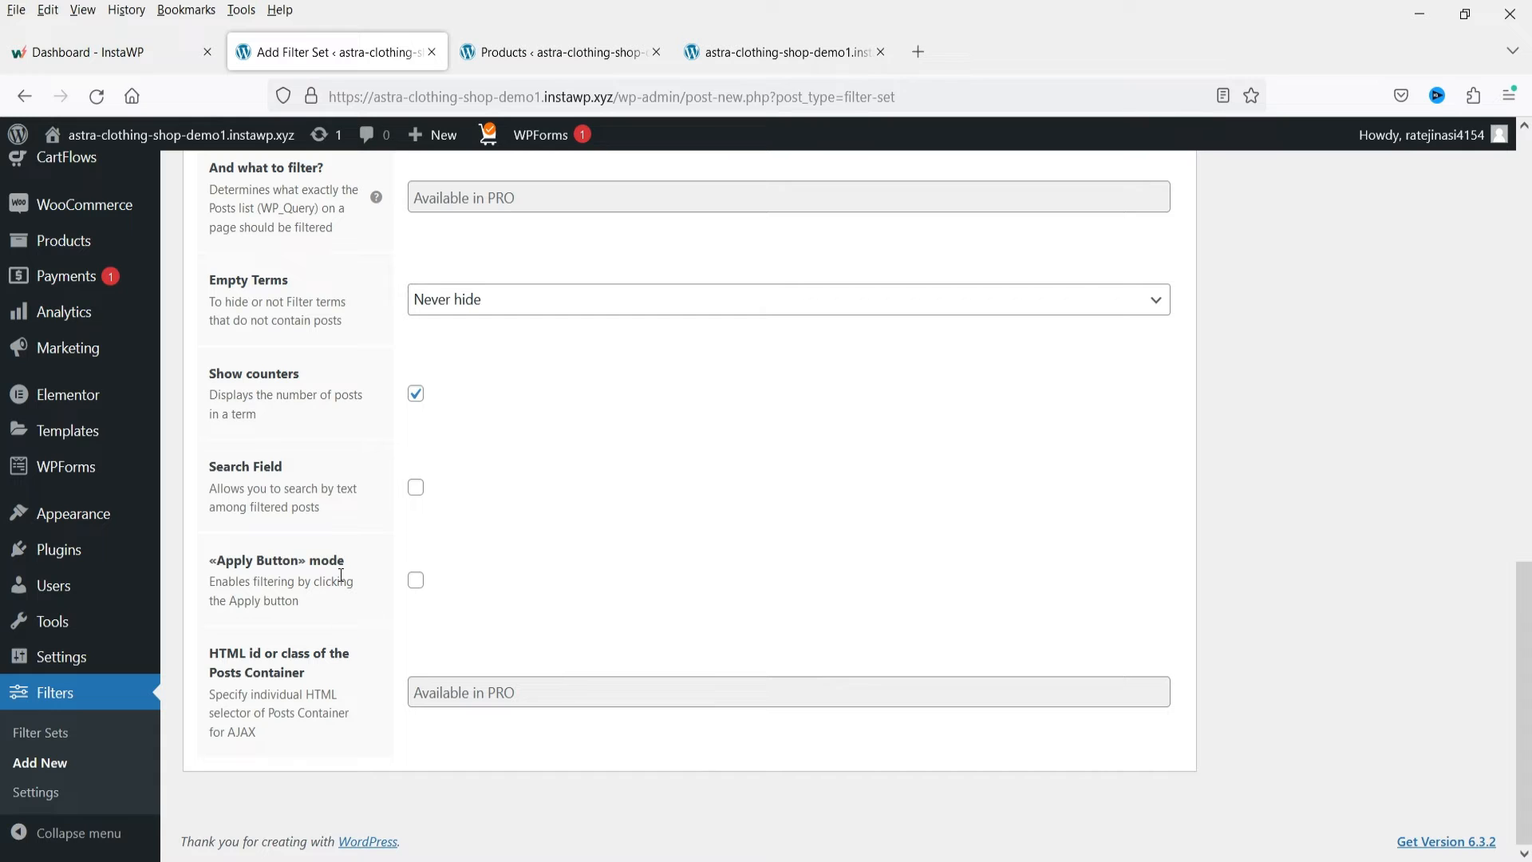
left_click(414, 580)
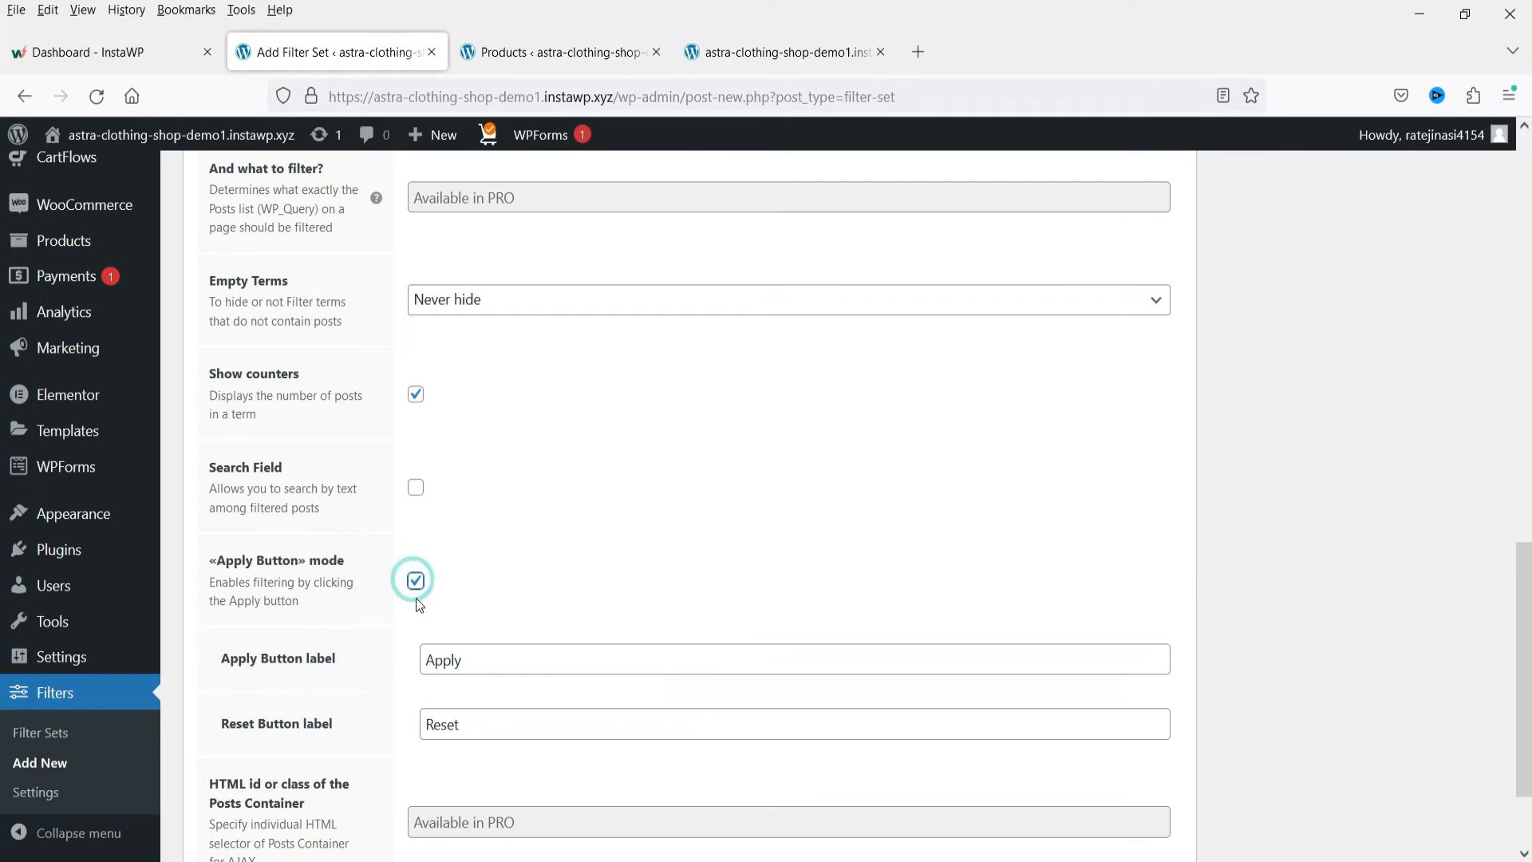
scroll(406, 492, "down", 2)
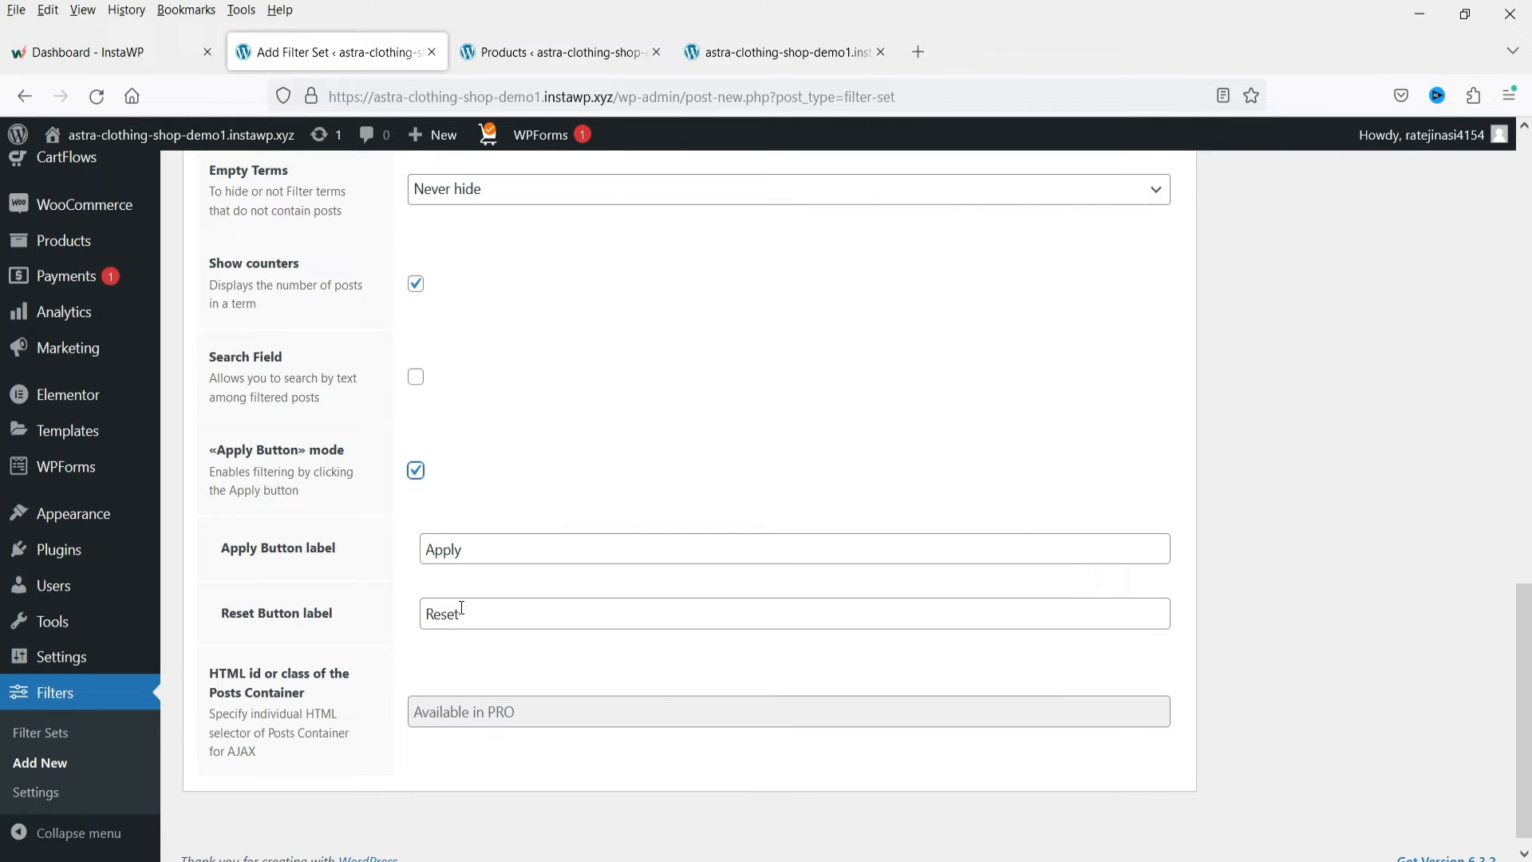
left_click(418, 475)
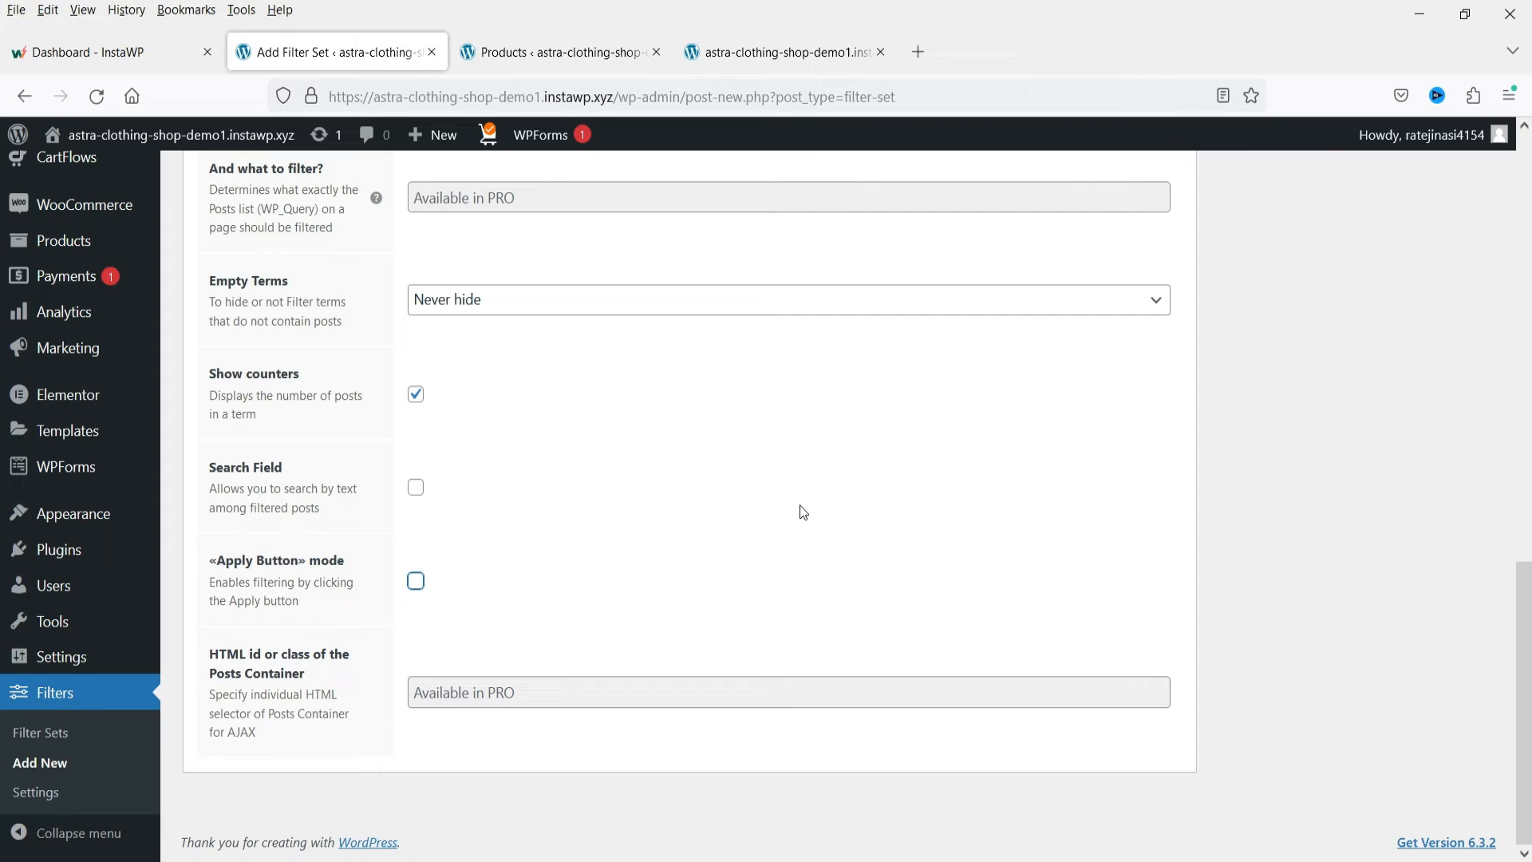
- Publish the product filter set
scroll(804, 513, "up", 10)
left_click(1467, 343)
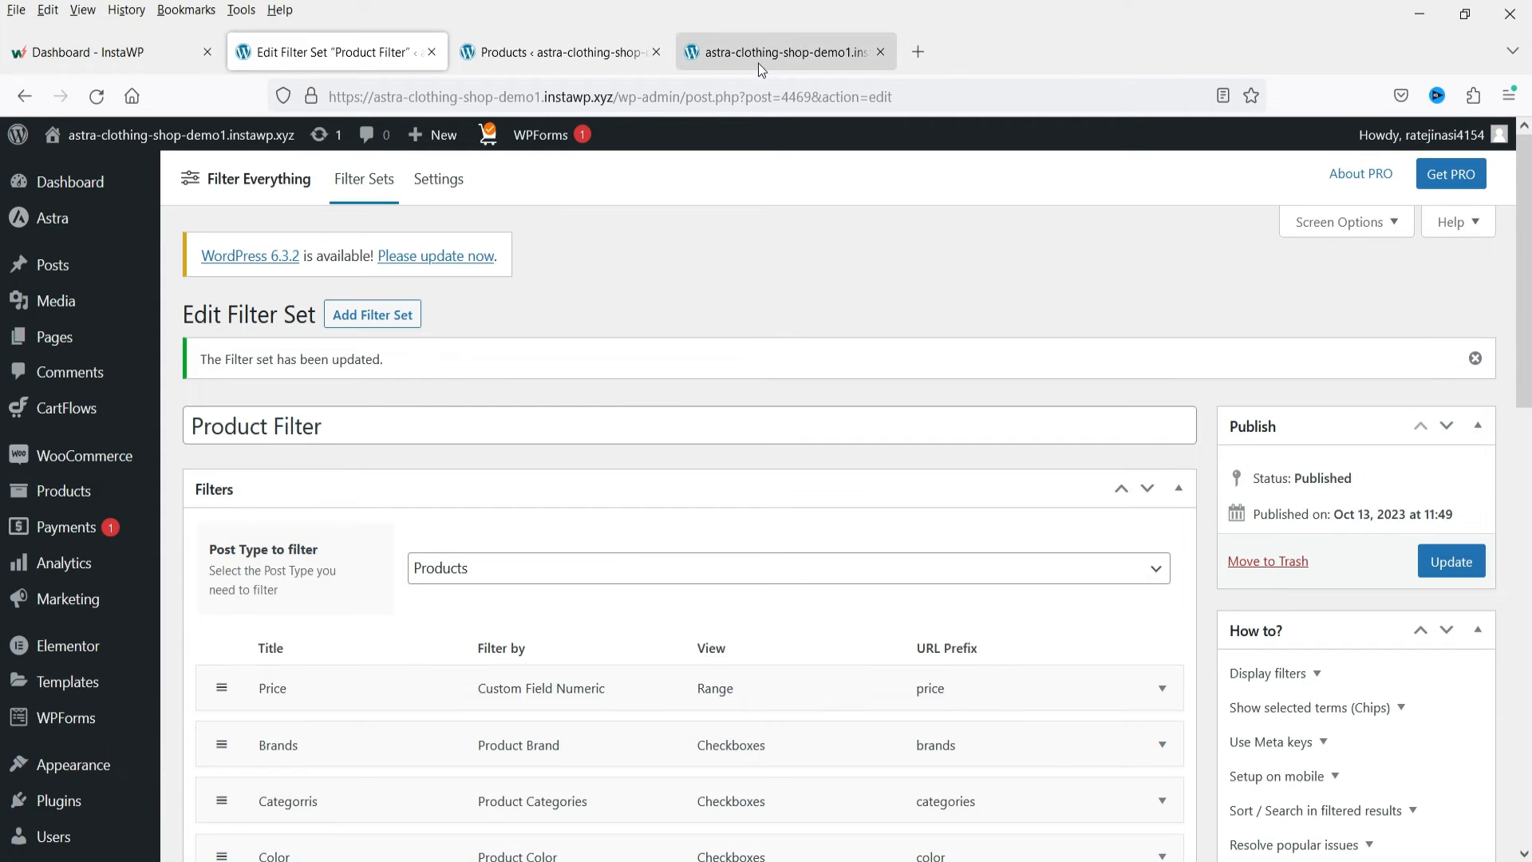
- Look over the storefront's Everything page and open it in the Customizer
left_click(758, 57)
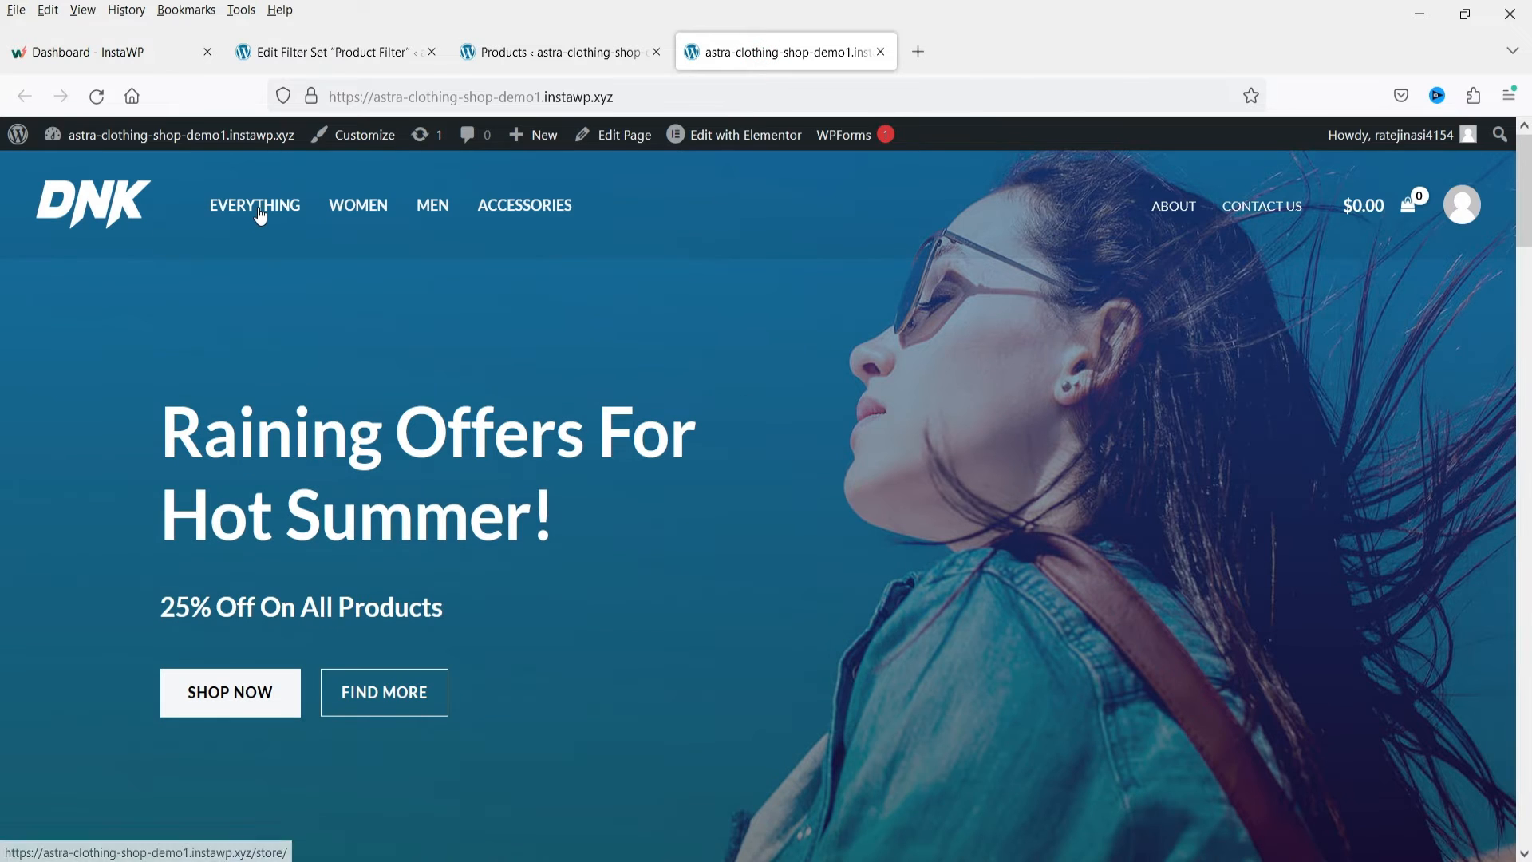
left_click(256, 207)
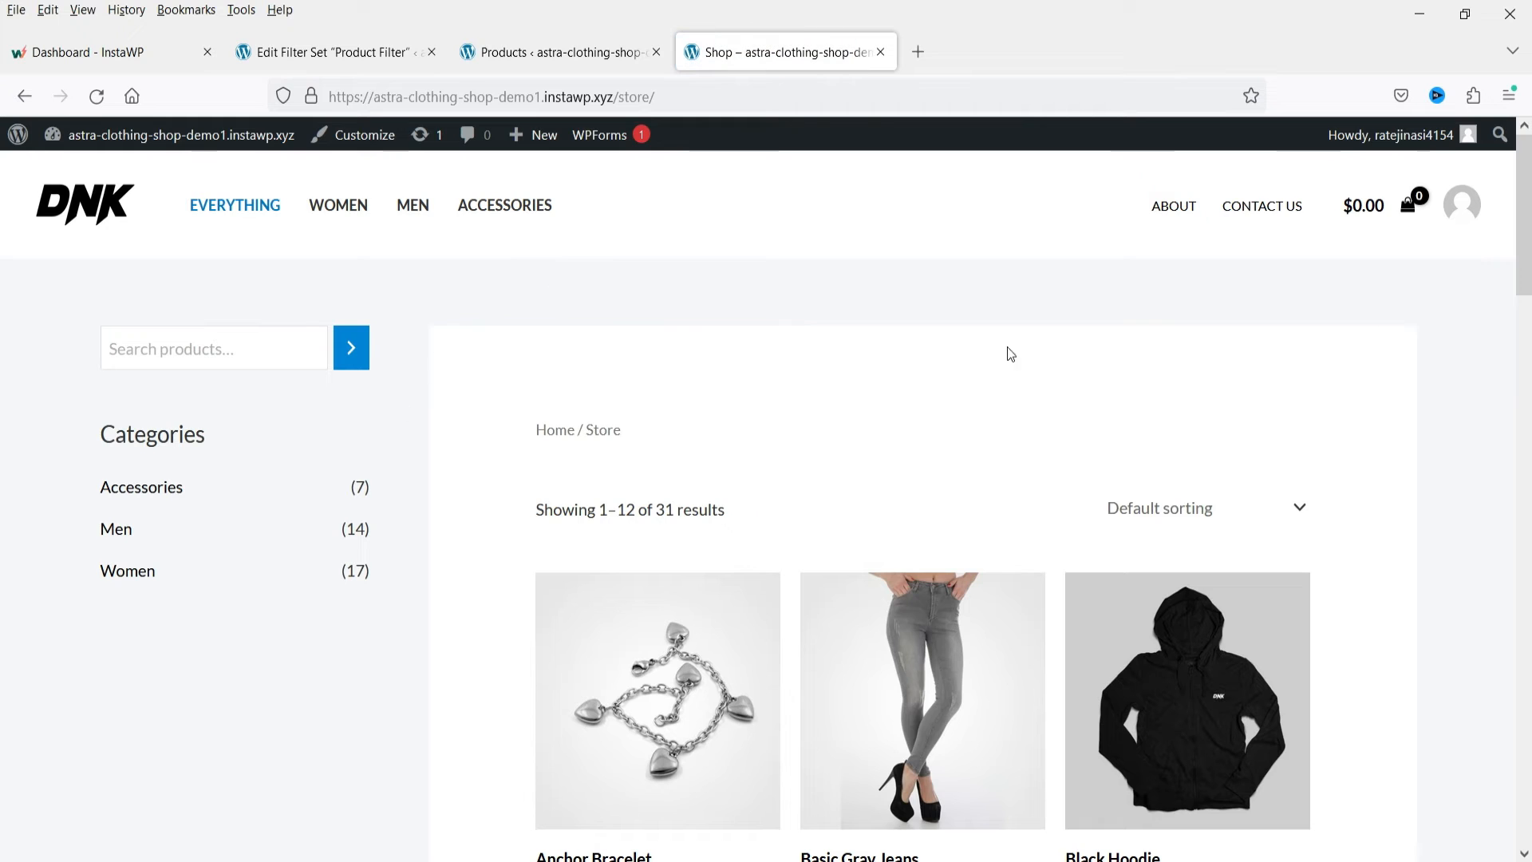
scroll(1211, 530, "down", 5)
scroll(1210, 530, "up", 5)
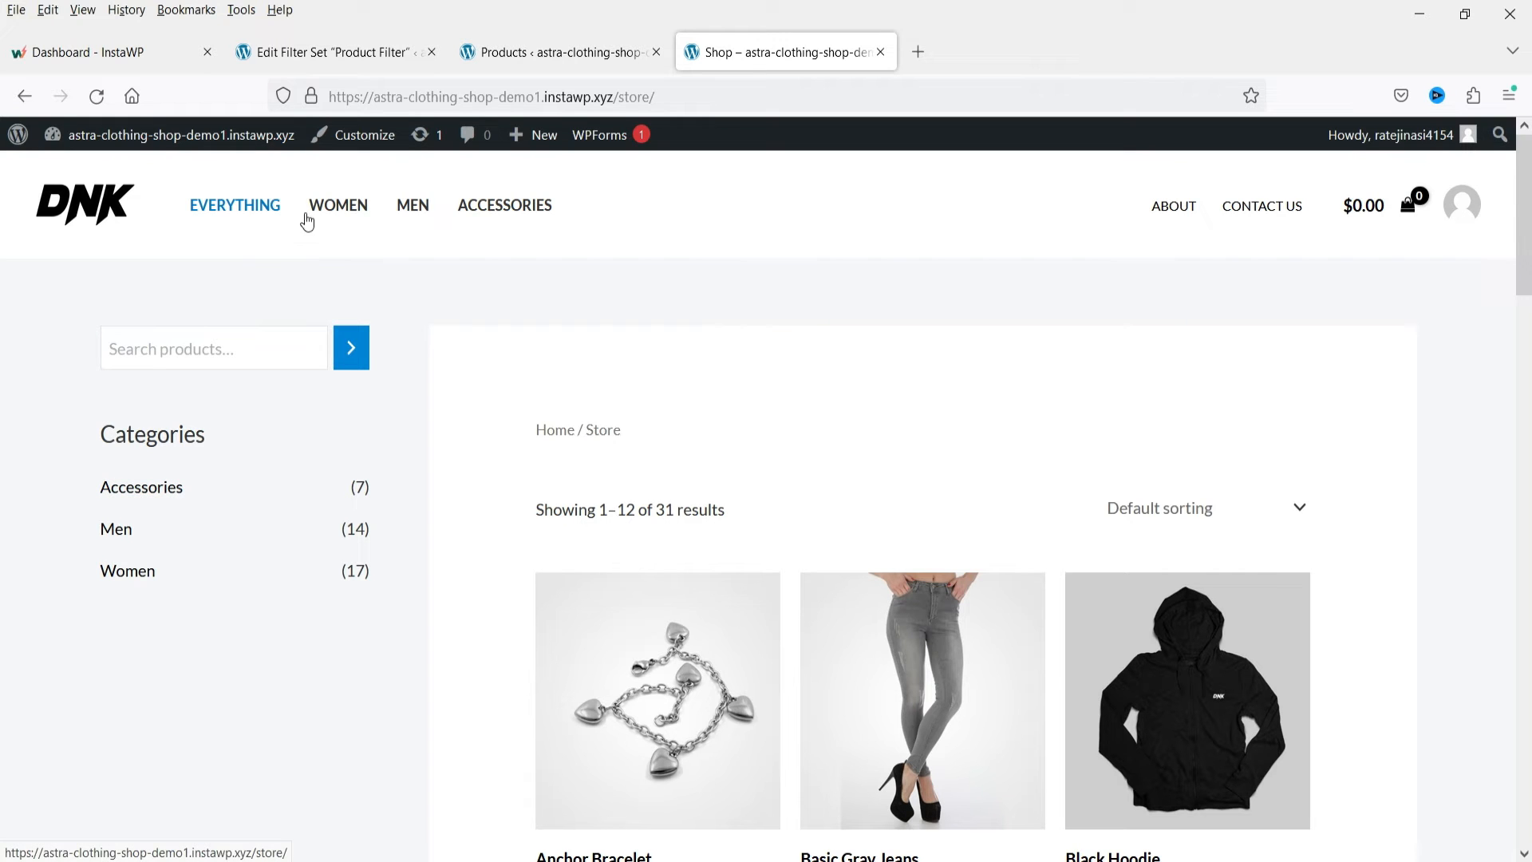
left_click(358, 146)
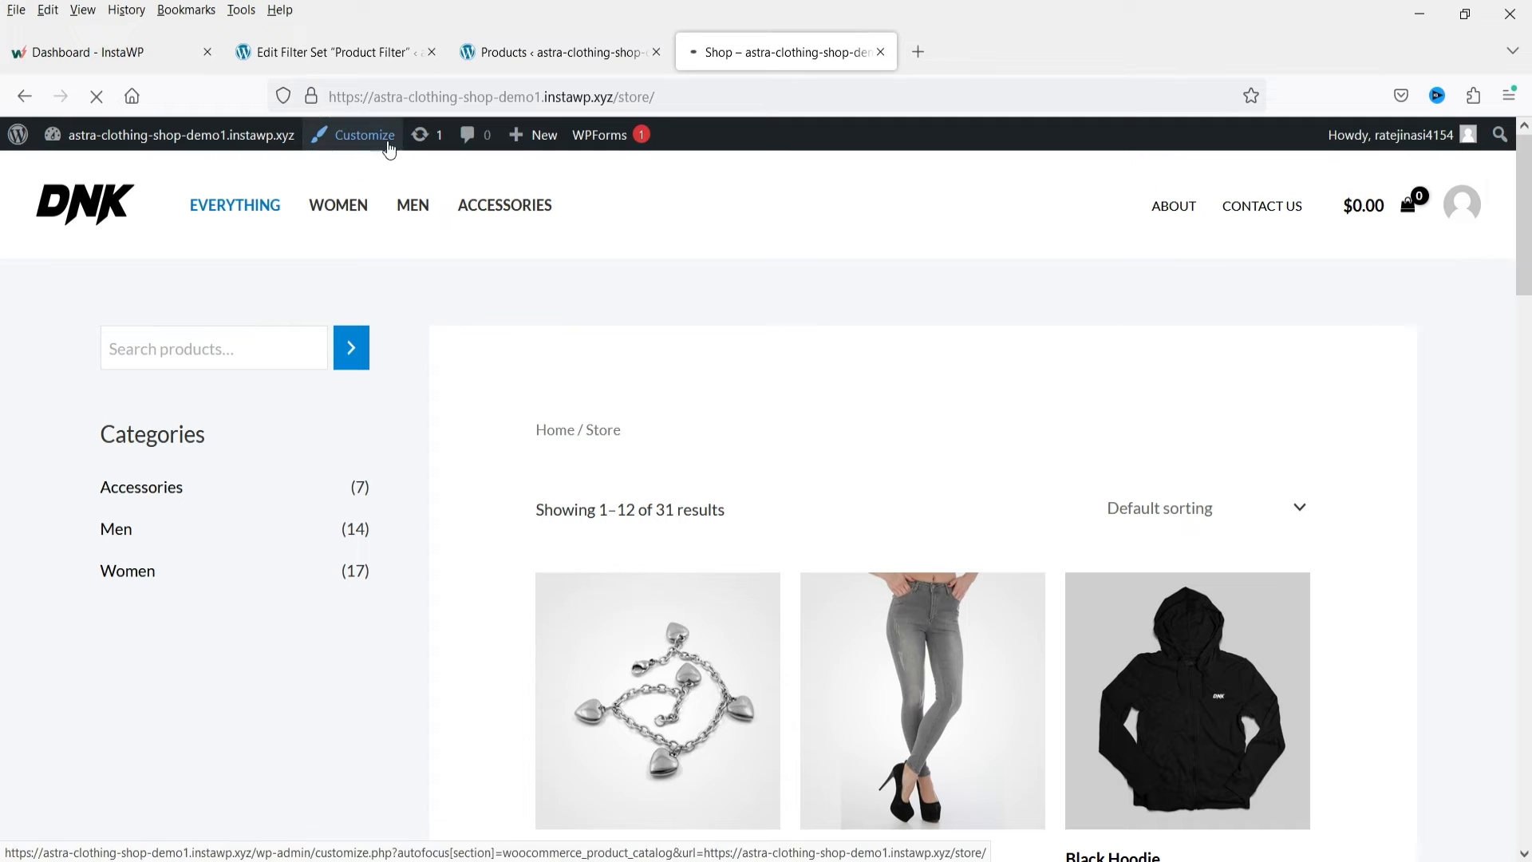
left_click(351, 135)
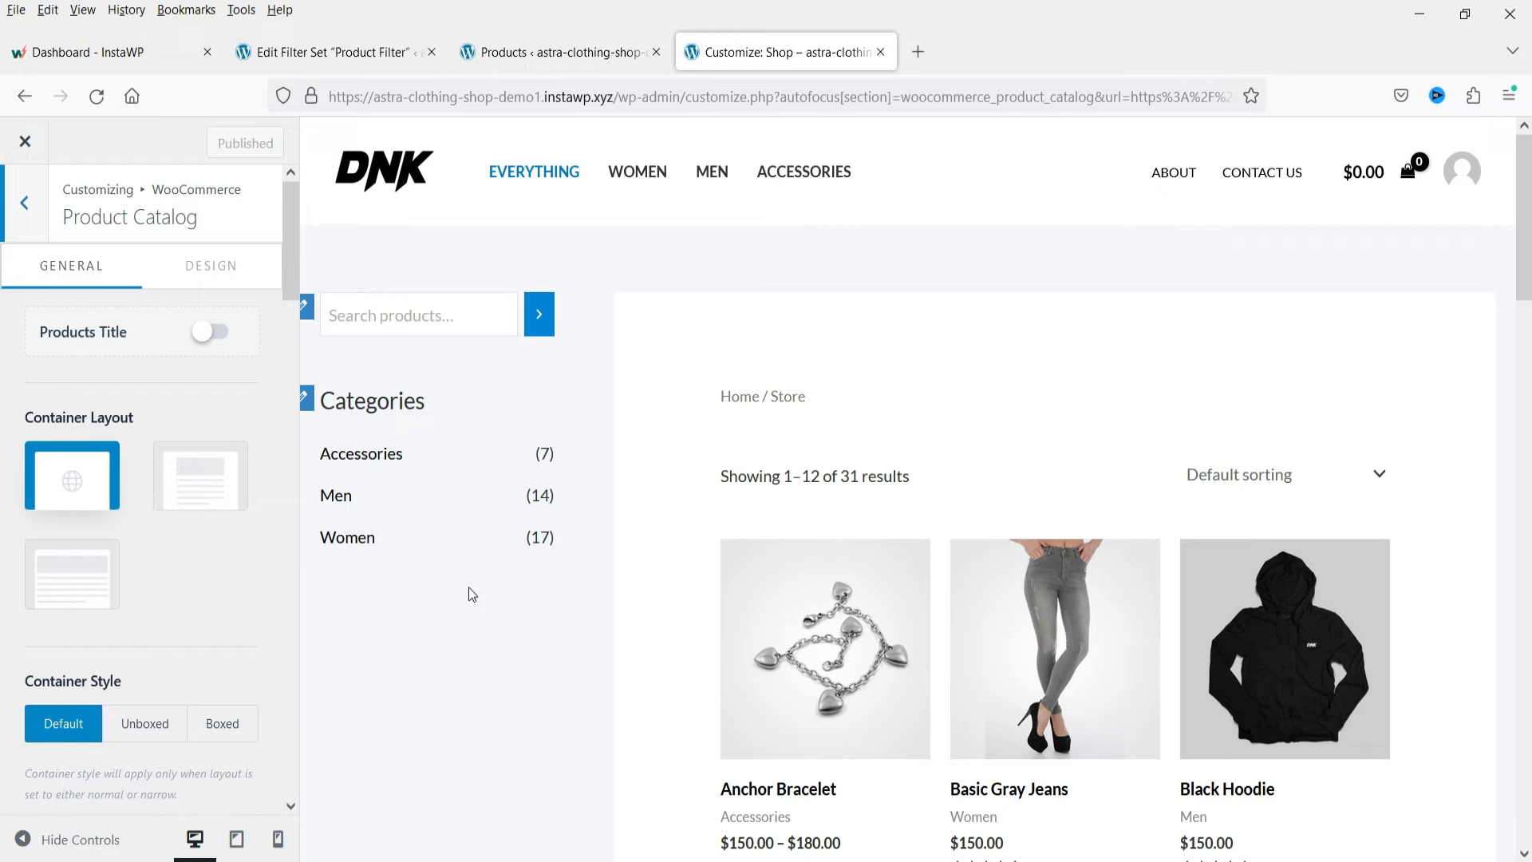
- Open the site's Widgets management page, collapse the Main Sidebar area and expand the WooCommerce Sidebar area
left_click(510, 54)
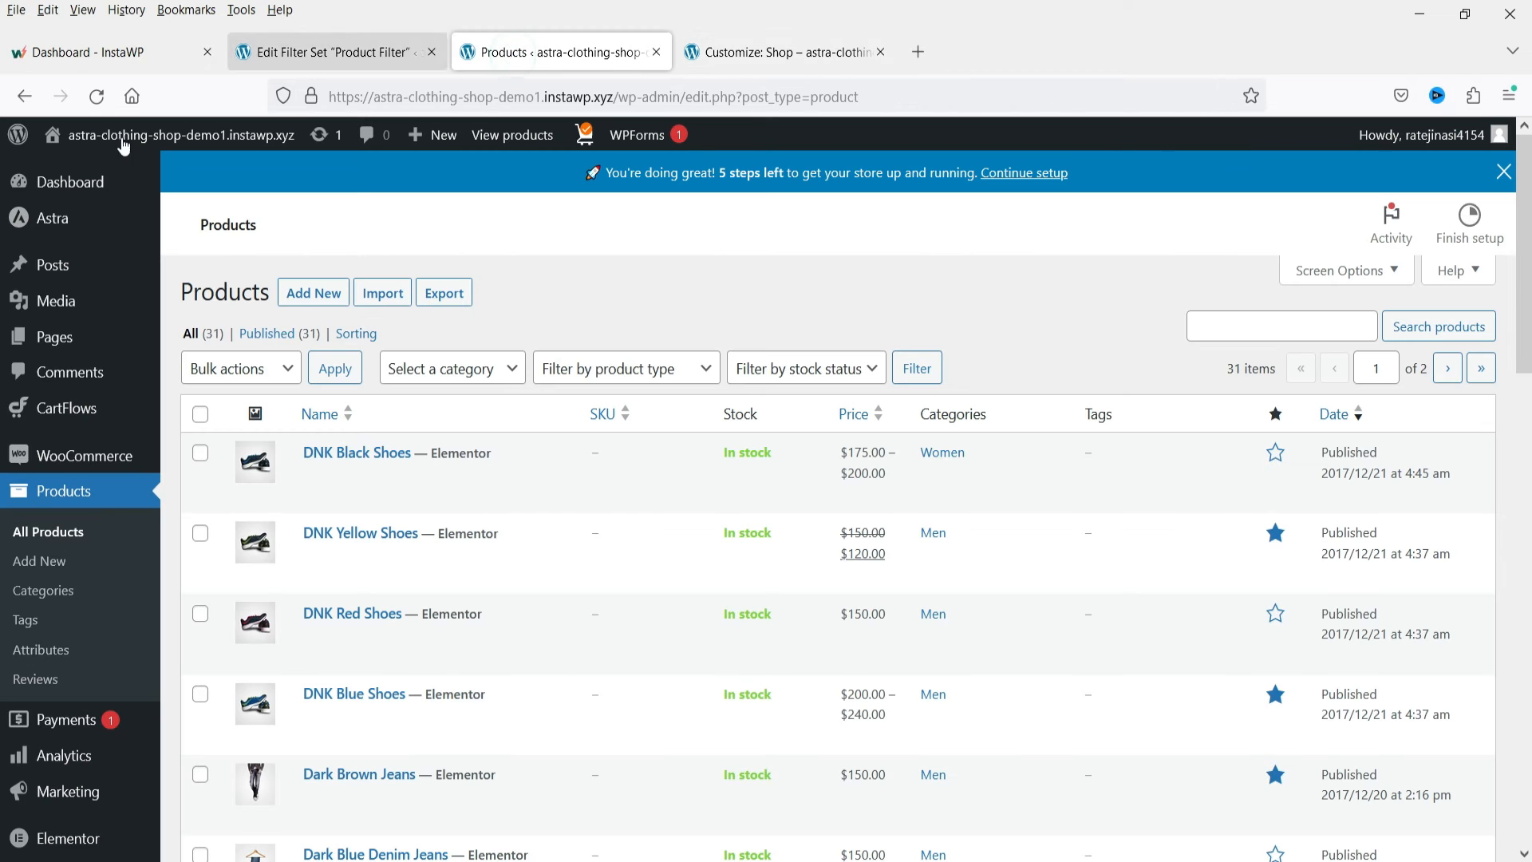
scroll(72, 616, "down", 4)
mouse_move(112, 626)
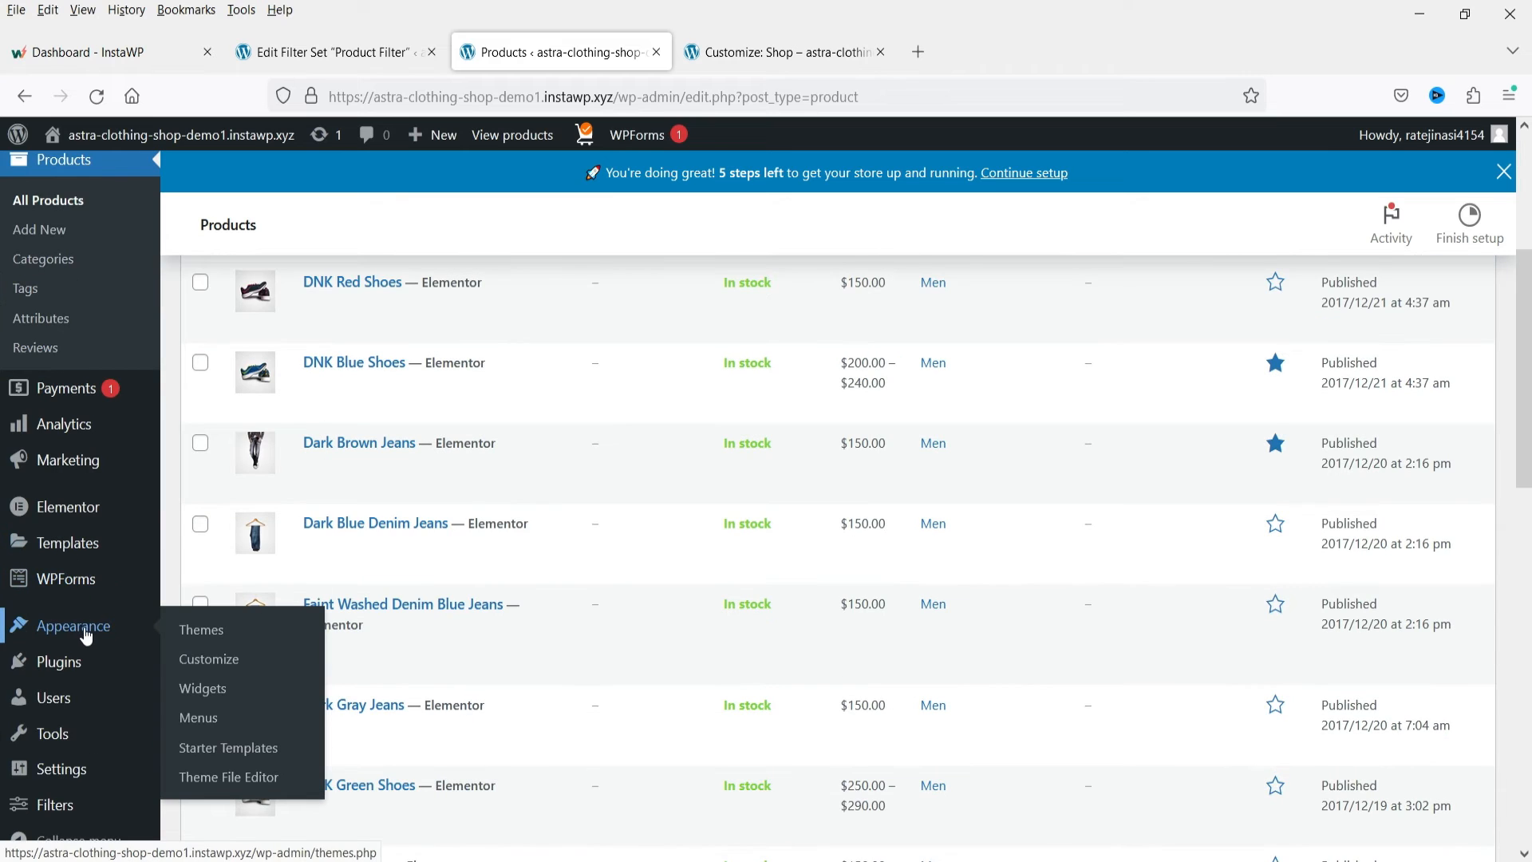
left_click(220, 717)
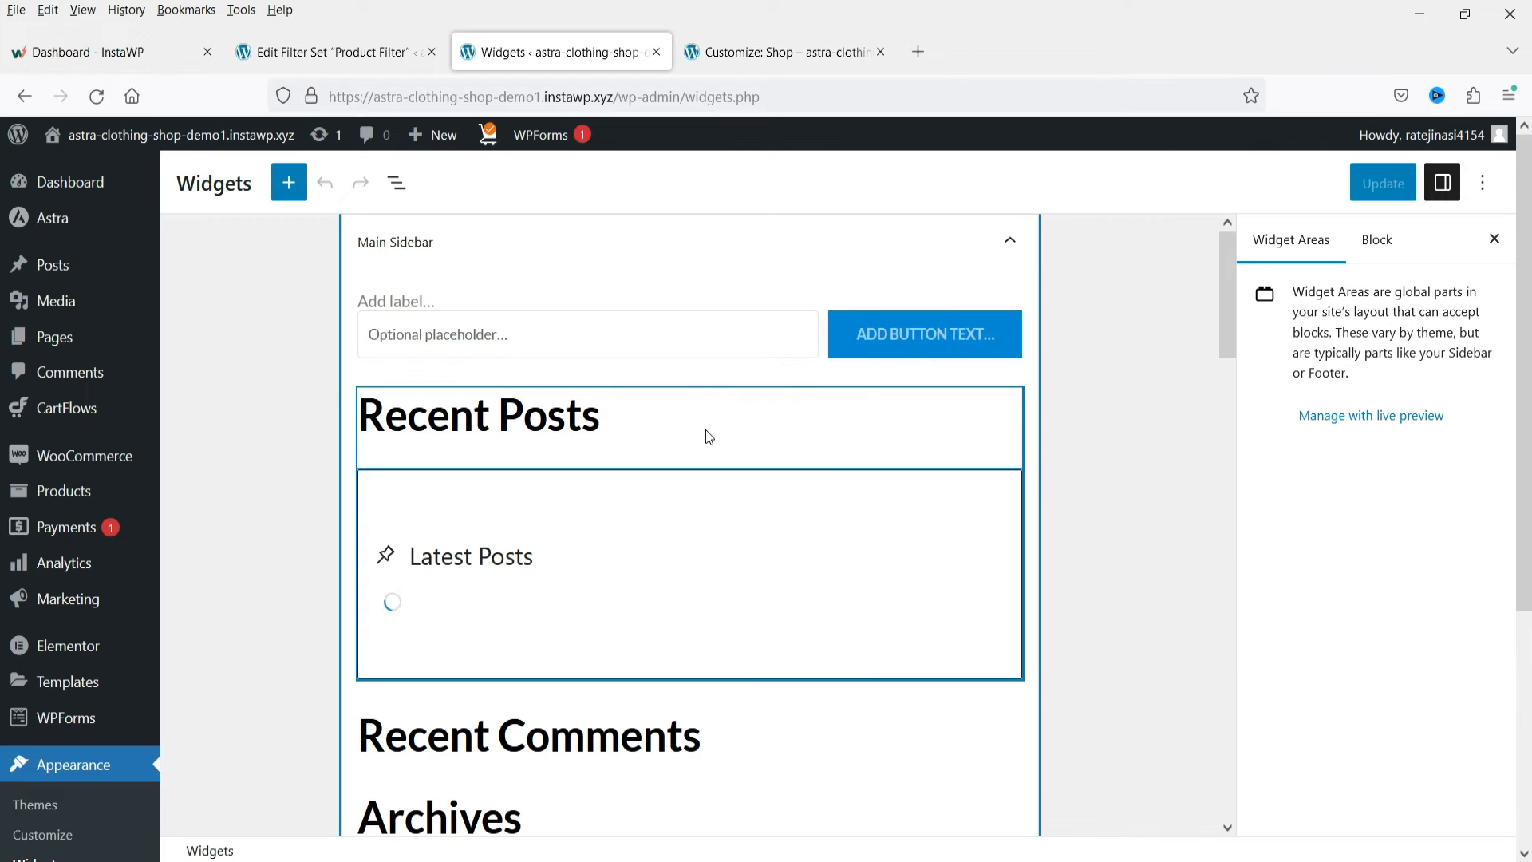
left_click(1009, 242)
scroll(303, 491, "down", 2)
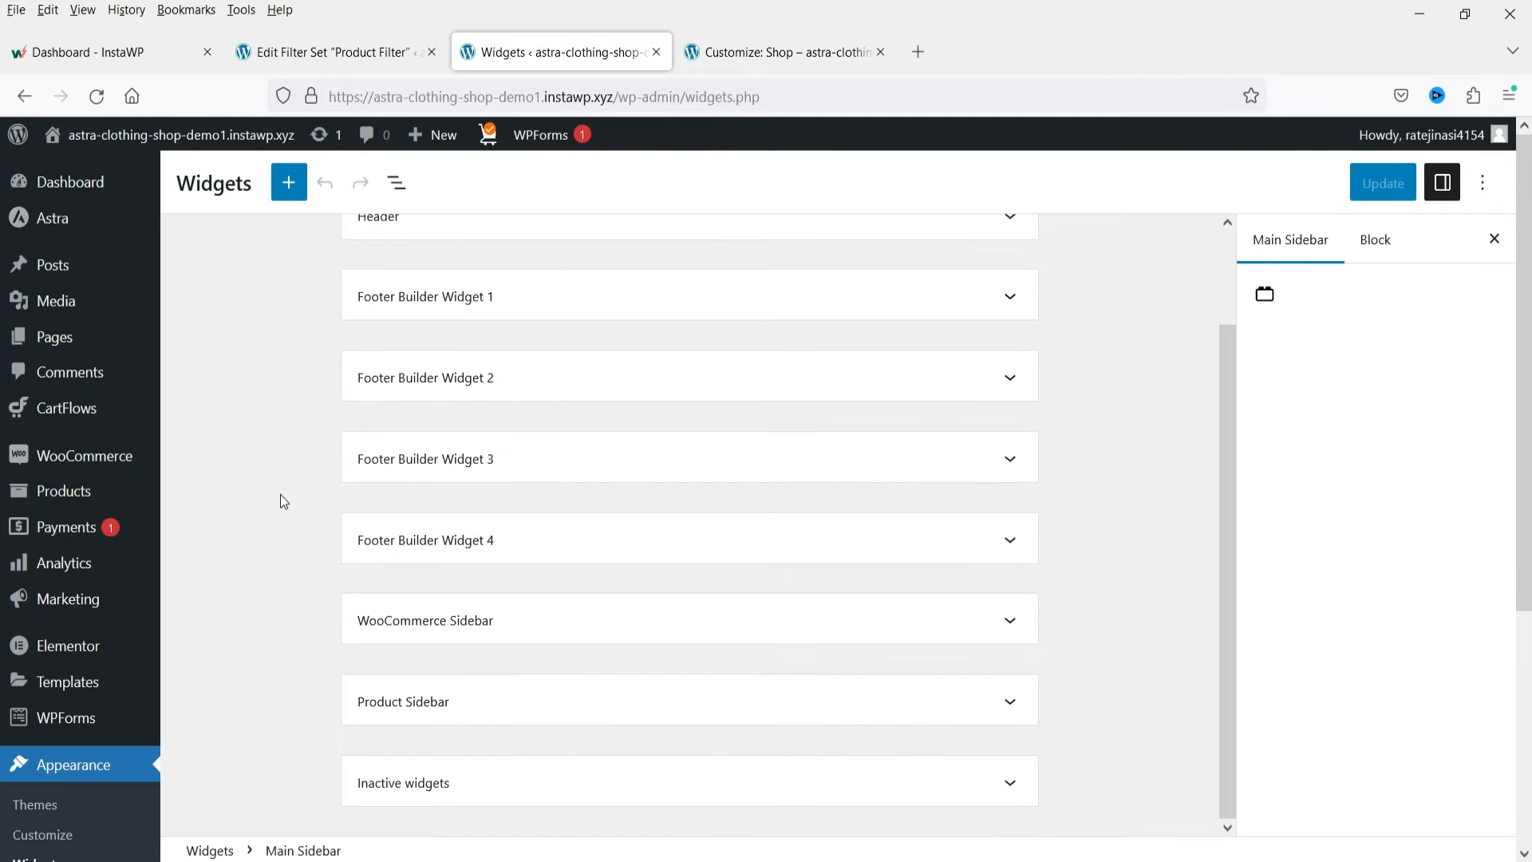
left_click(1012, 630)
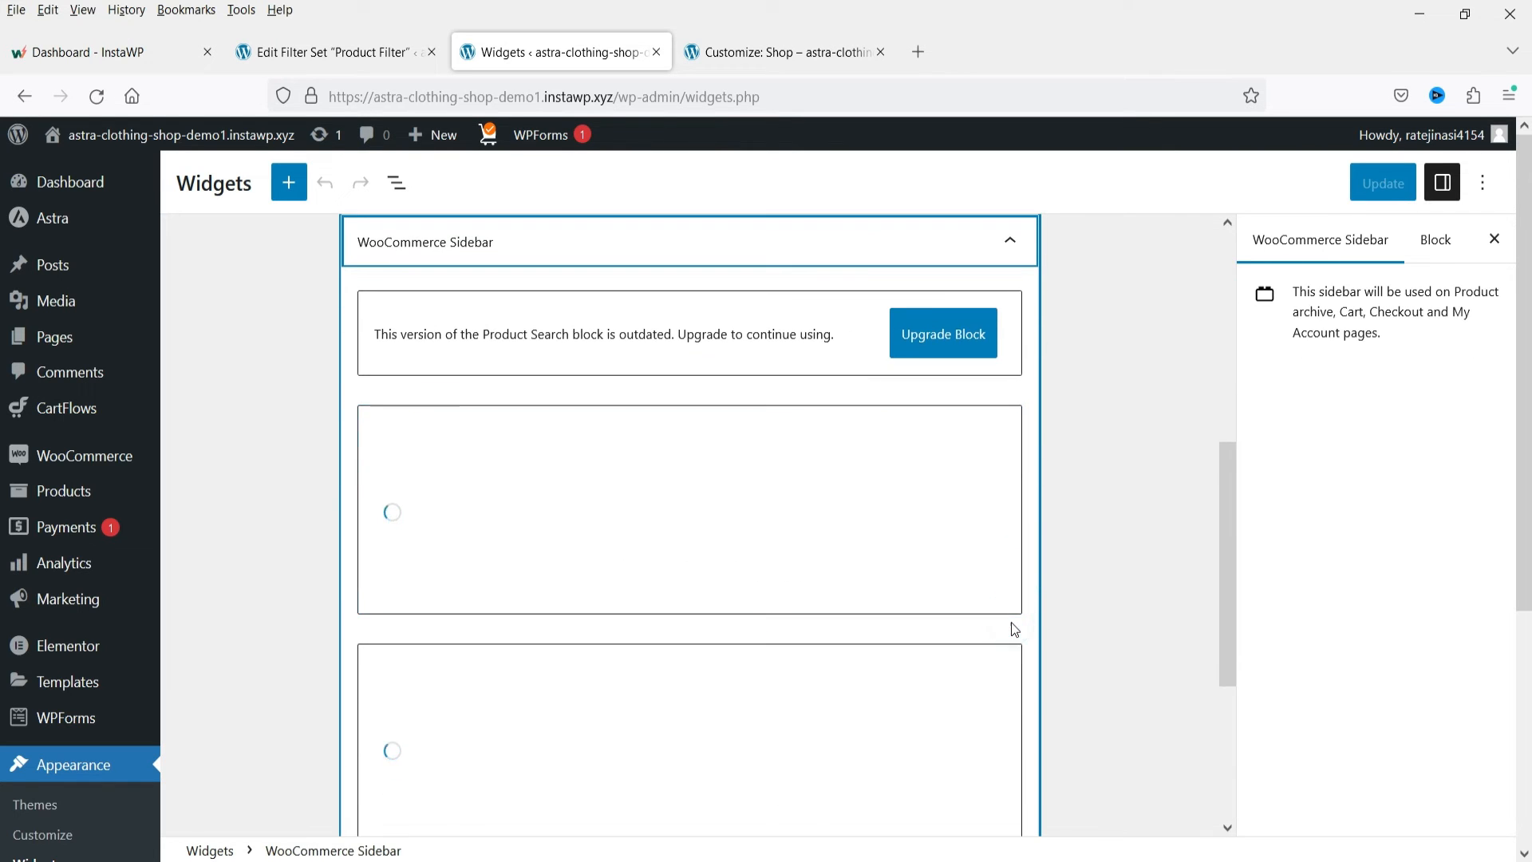
- Add a Filter Everything — Filters widget to the end of the WooCommerce Sidebar area
left_click(764, 56)
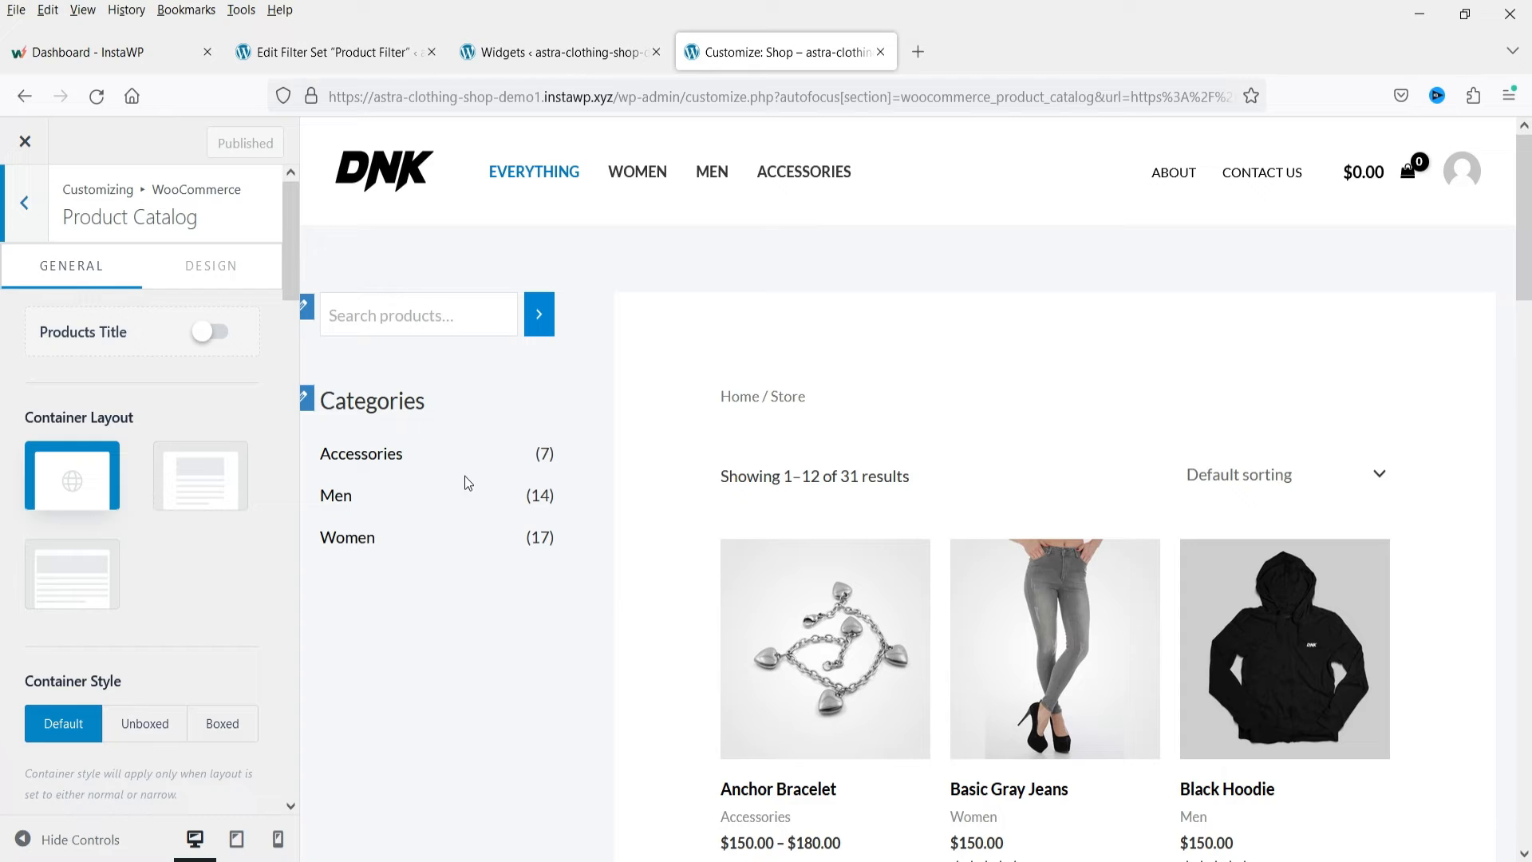
left_click(563, 62)
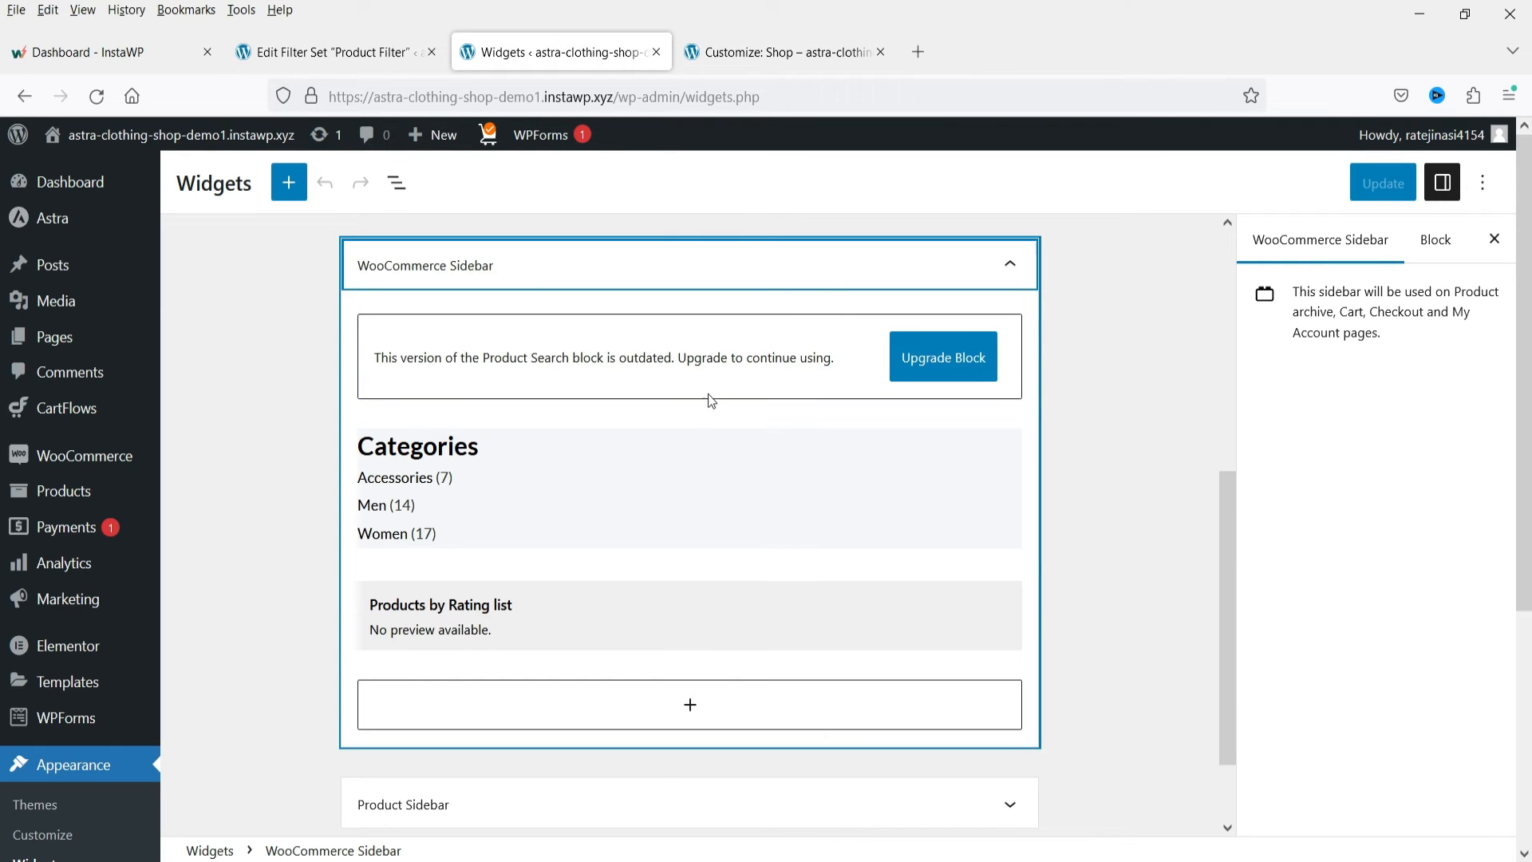
left_click(690, 705)
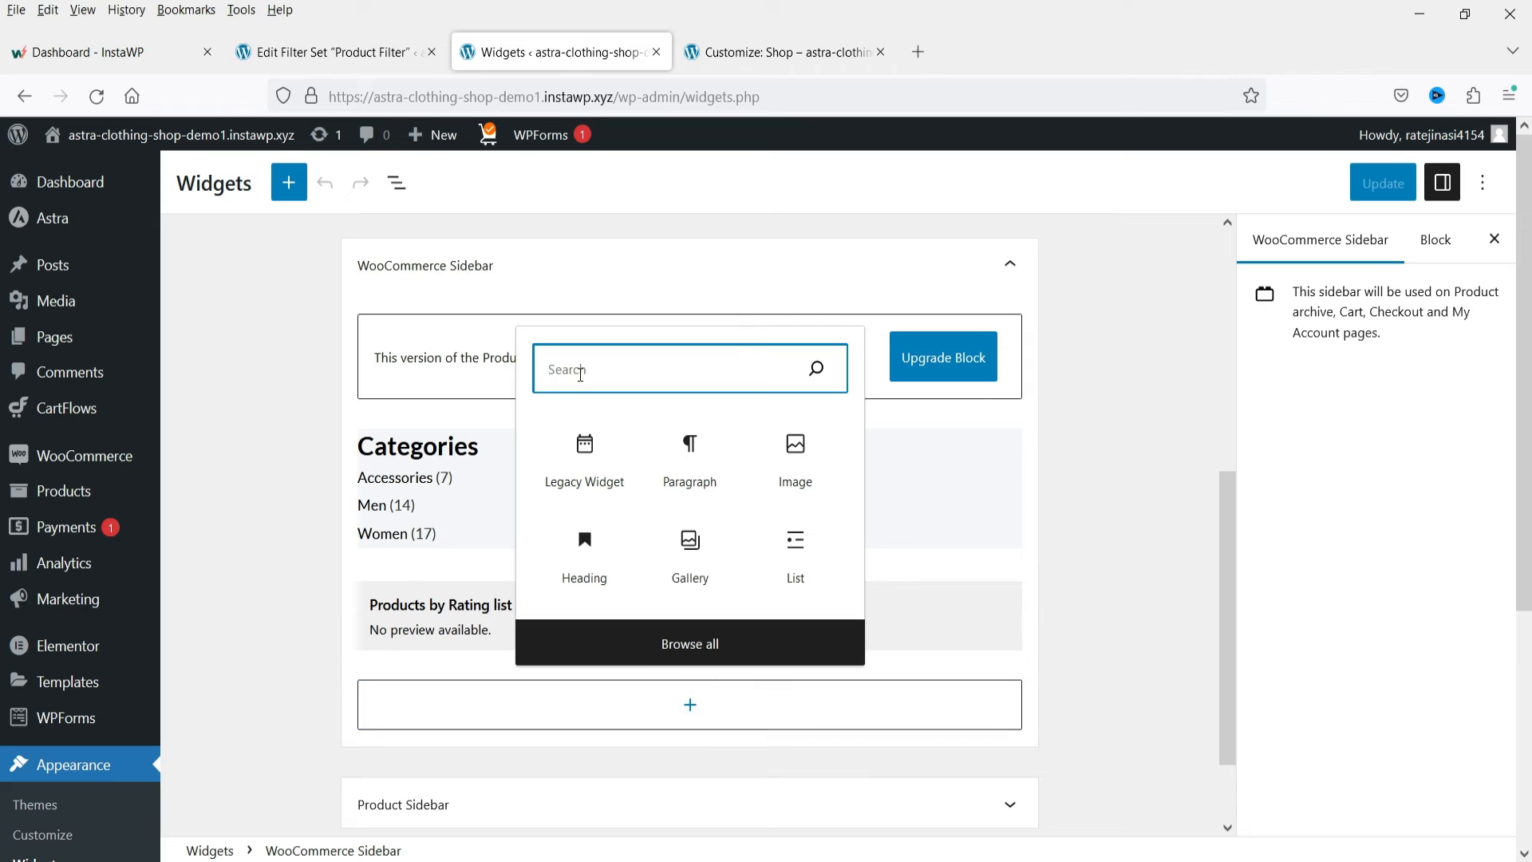
type("filter")
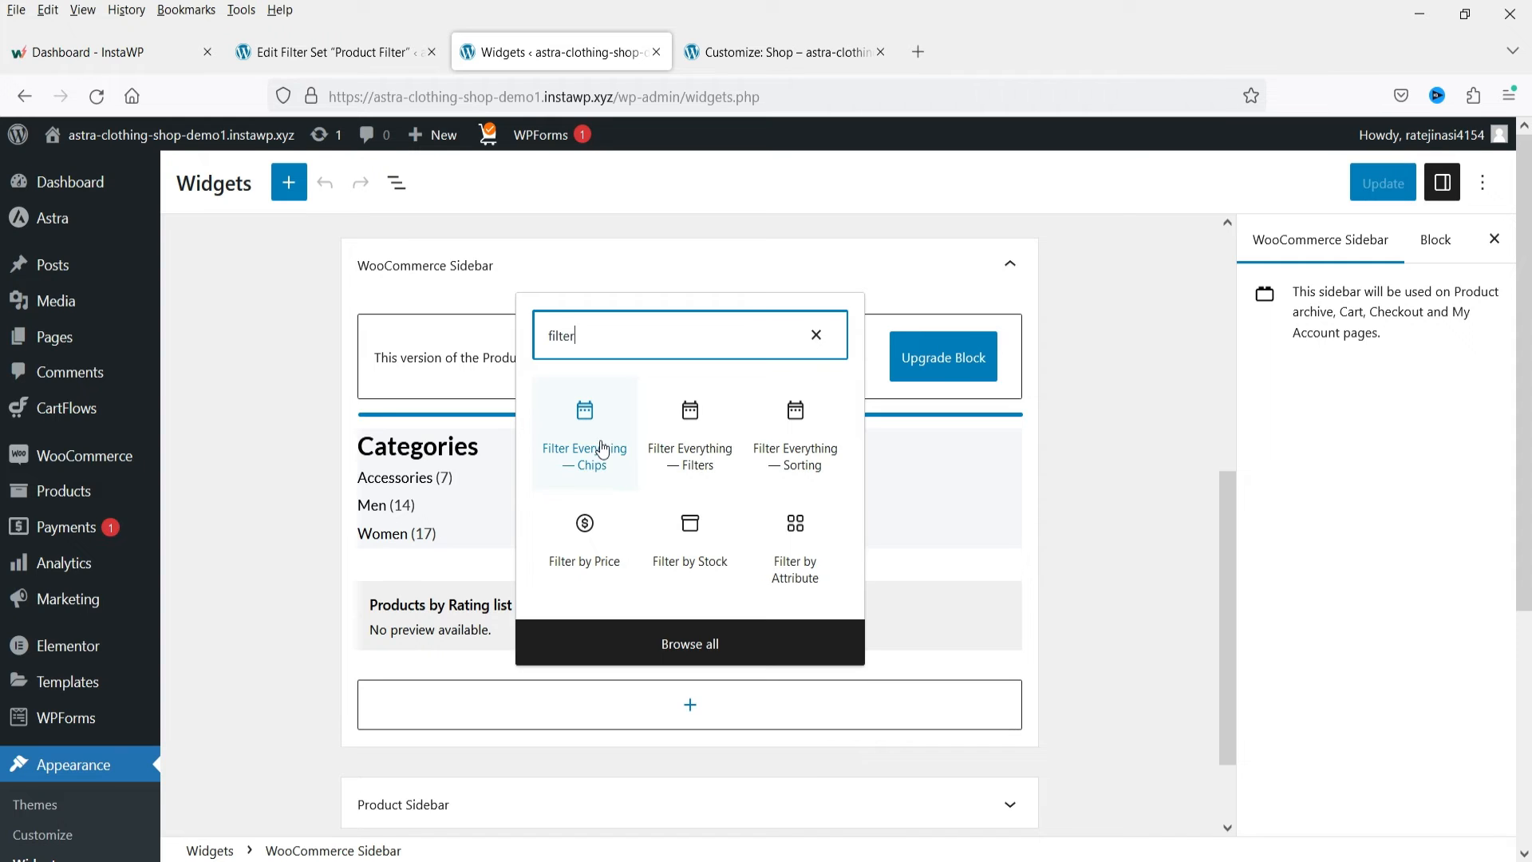
left_click(700, 439)
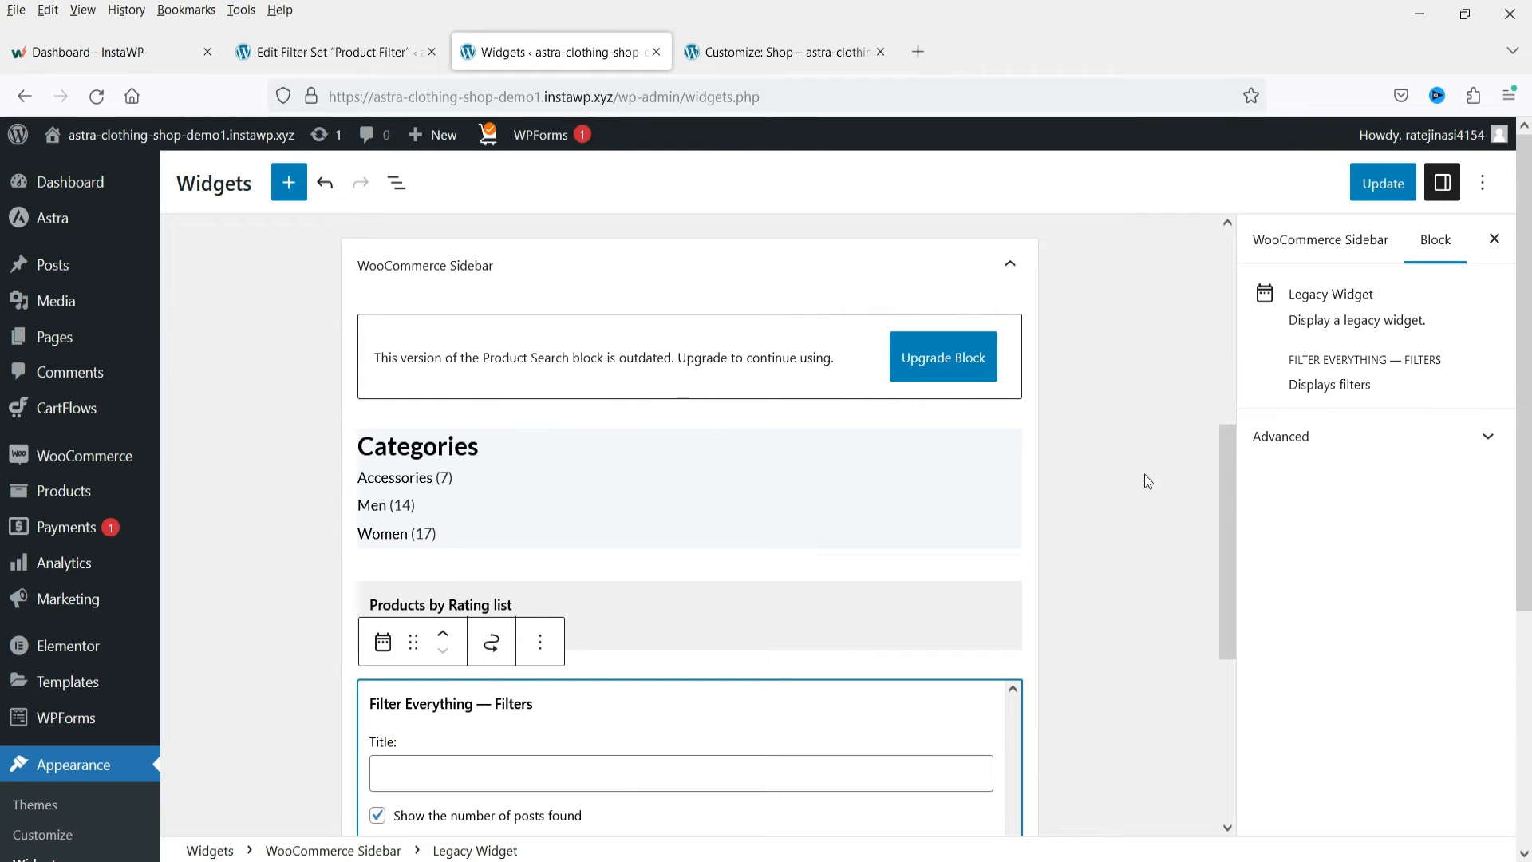
- Title the Filters widget "Filter Options", move it directly above the Categories block and save the widgets
scroll(992, 445, "down", 3)
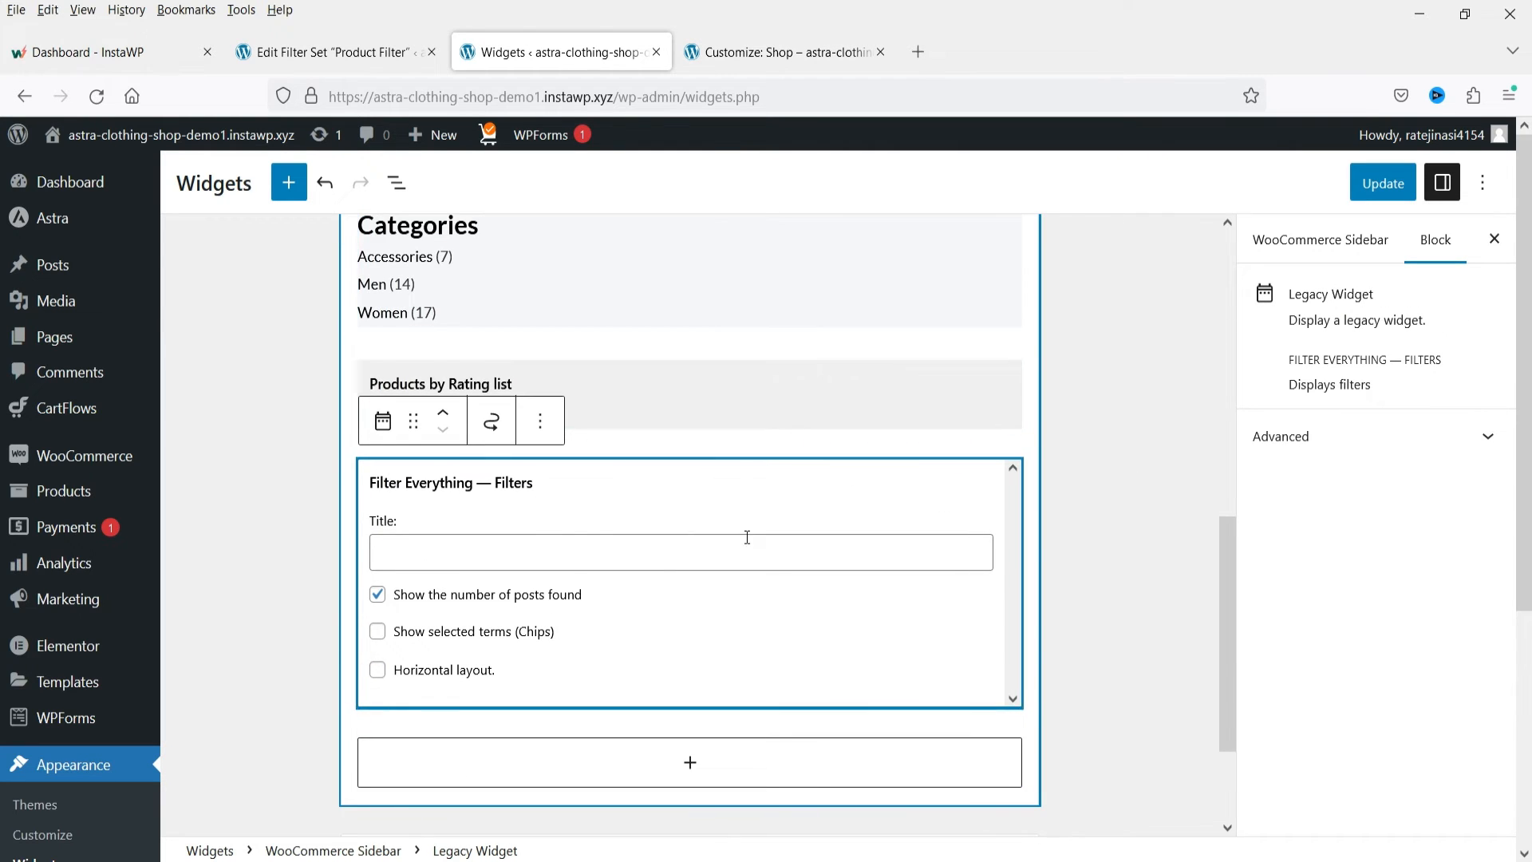
scroll(745, 537, "up", 2)
left_click(477, 664)
type("Filter Options")
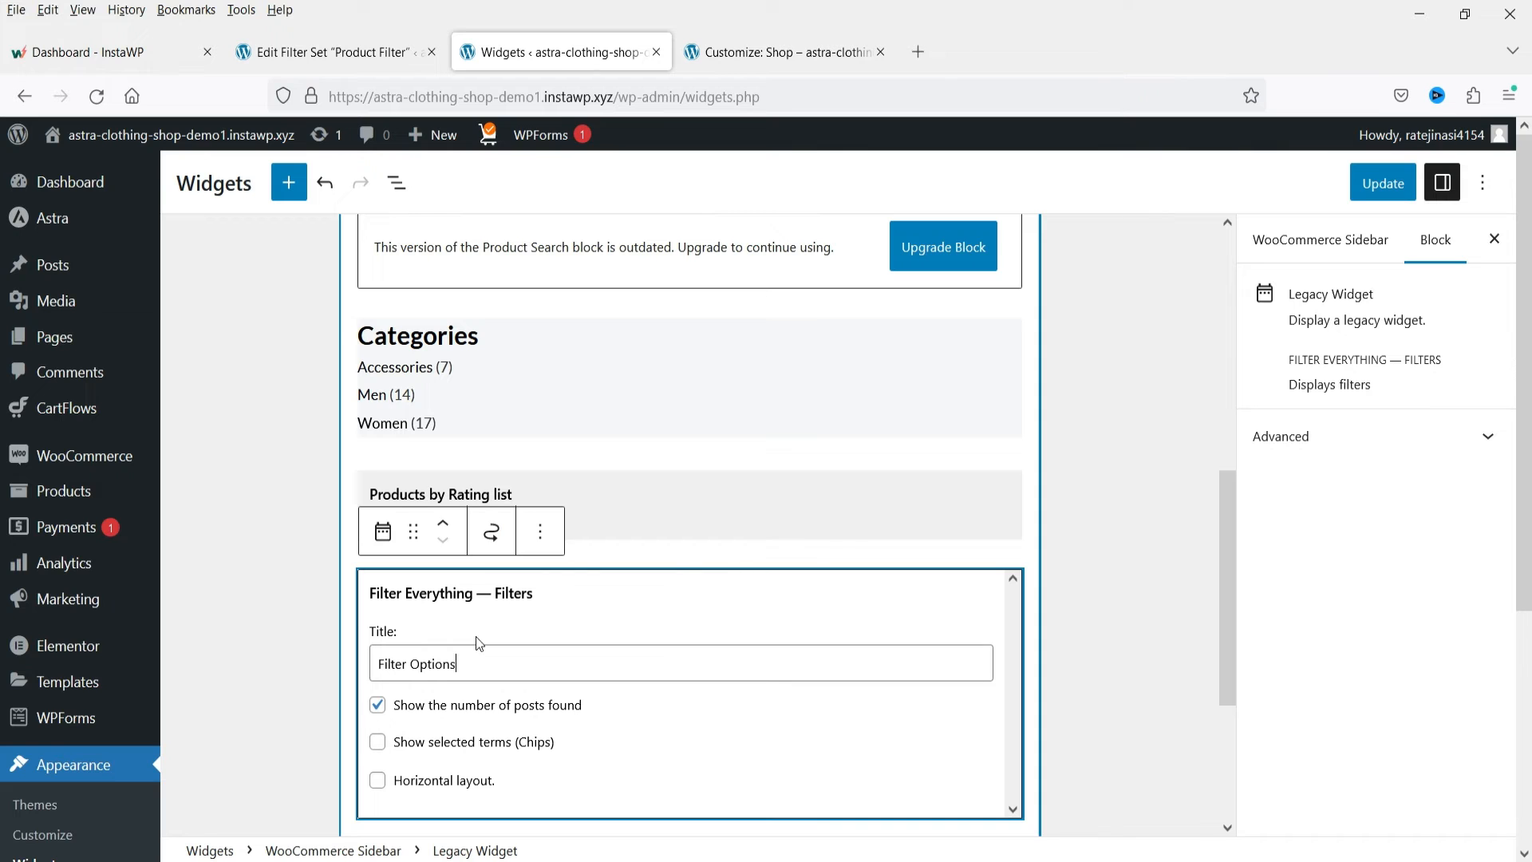
mouse_move(411, 530)
left_mouse_down()
mouse_move(444, 428)
mouse_move(402, 418)
mouse_move(407, 551)
mouse_move(407, 536)
left_mouse_up()
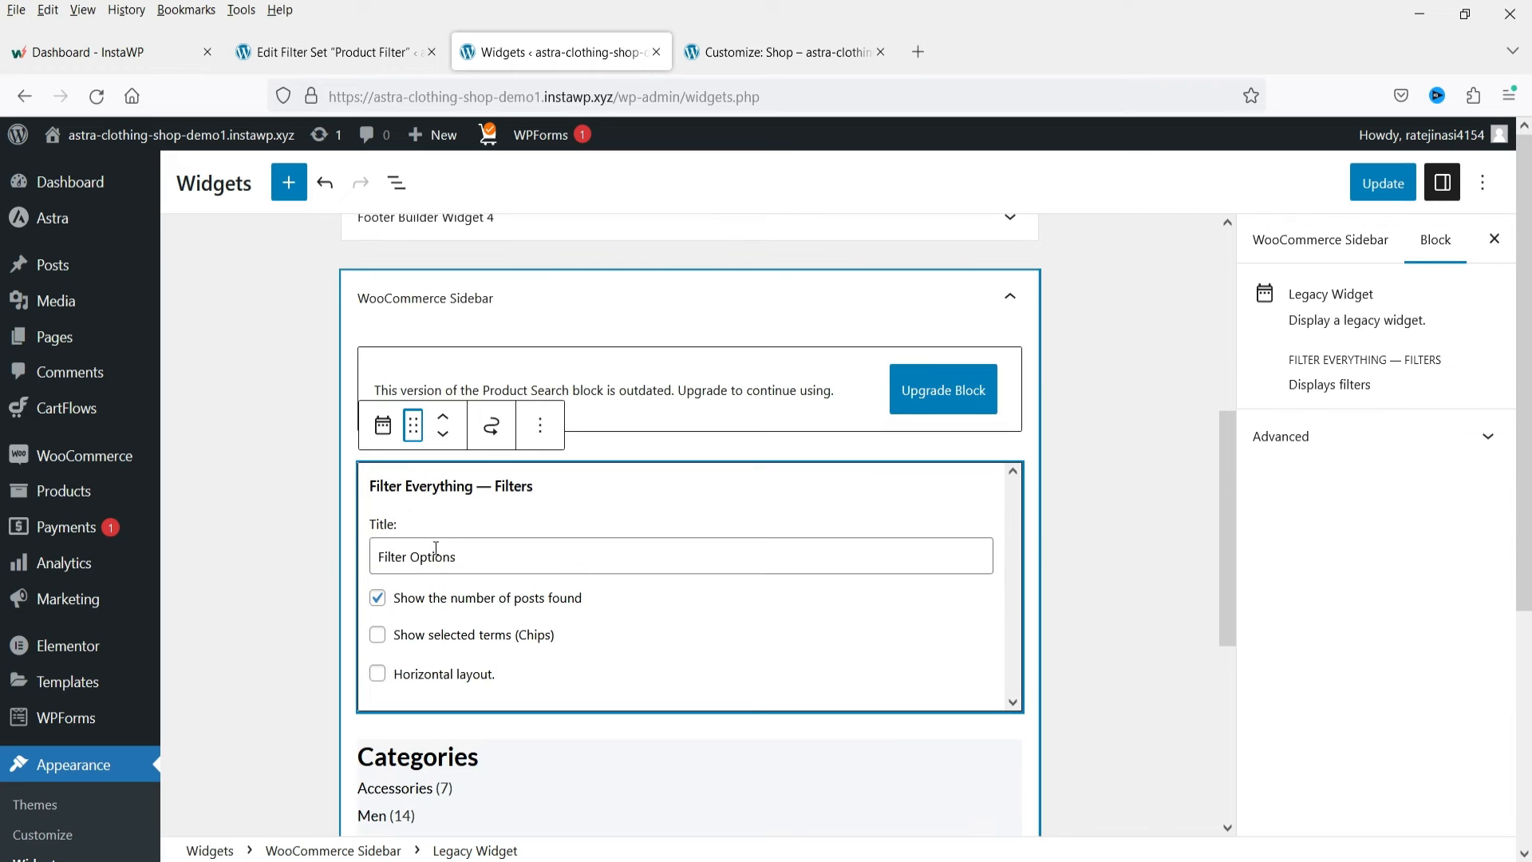
left_click(1382, 188)
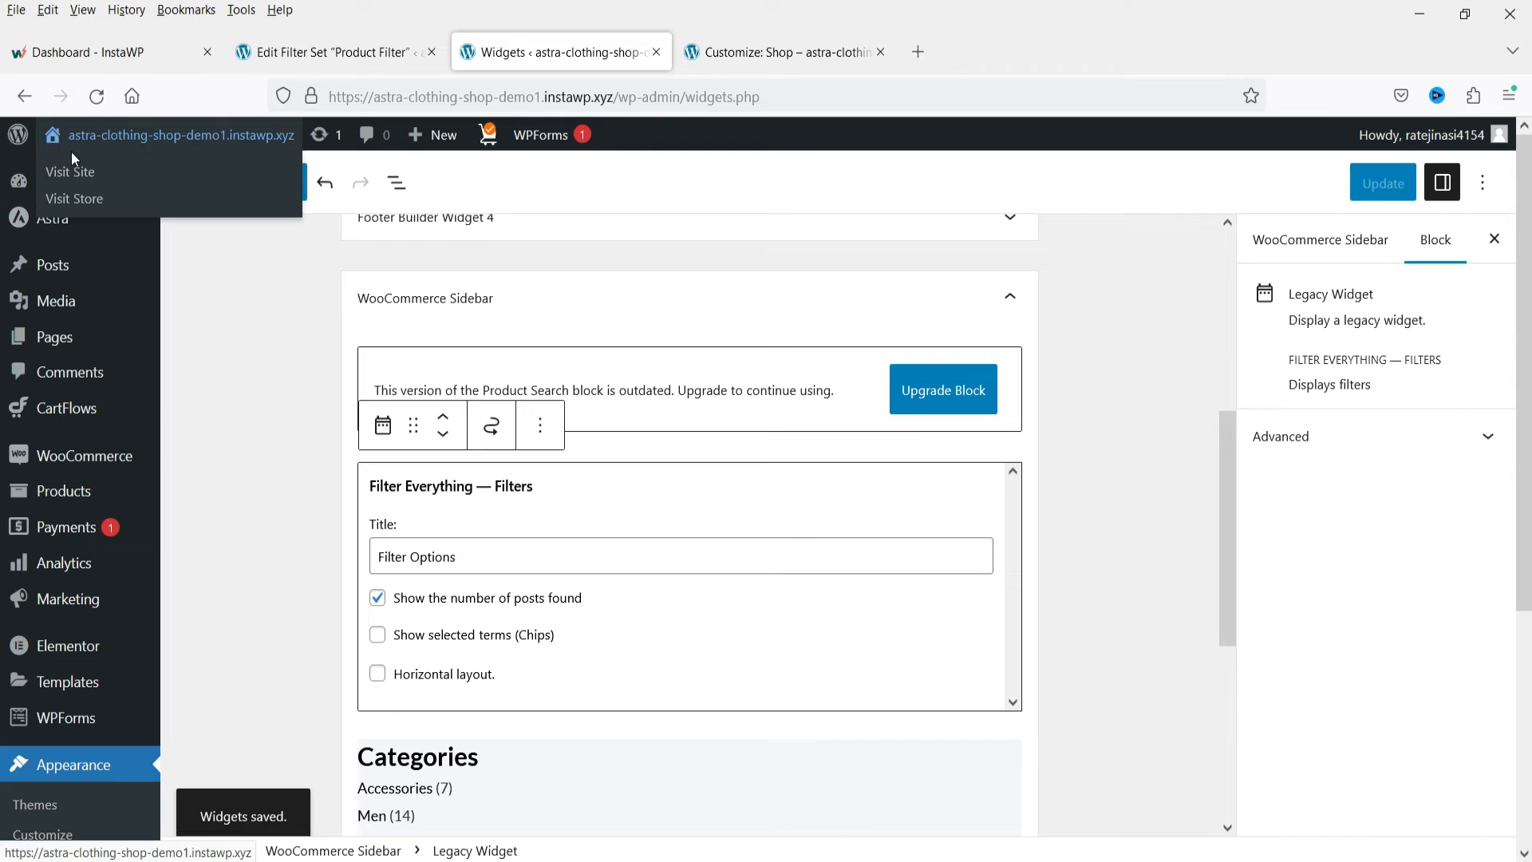
- Visit the storefront's Everything page and compare its sidebar filters with those in the Product Filter set
left_click(70, 173)
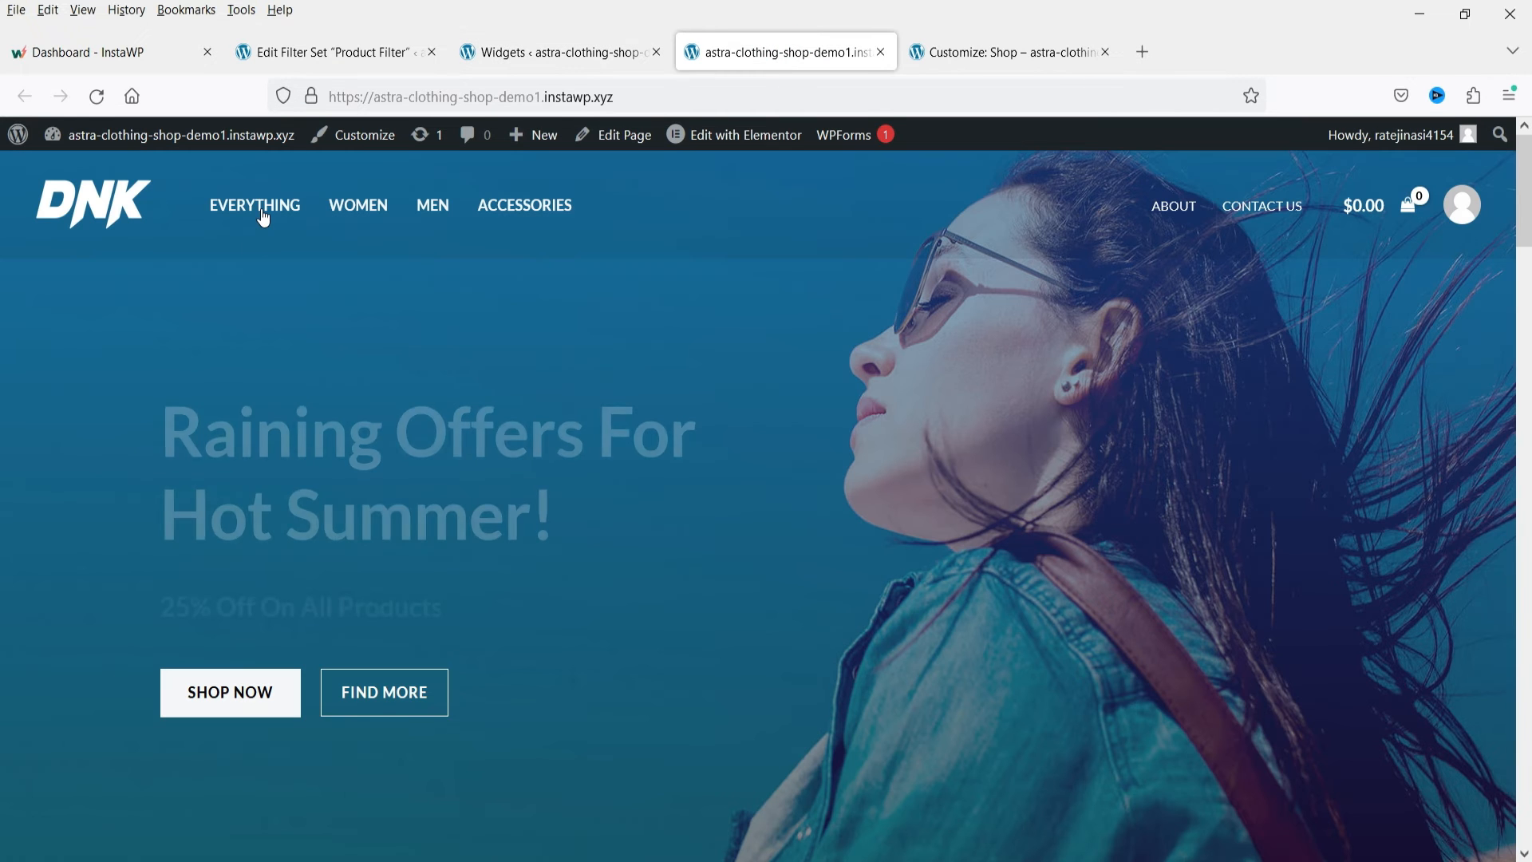
left_click(263, 215)
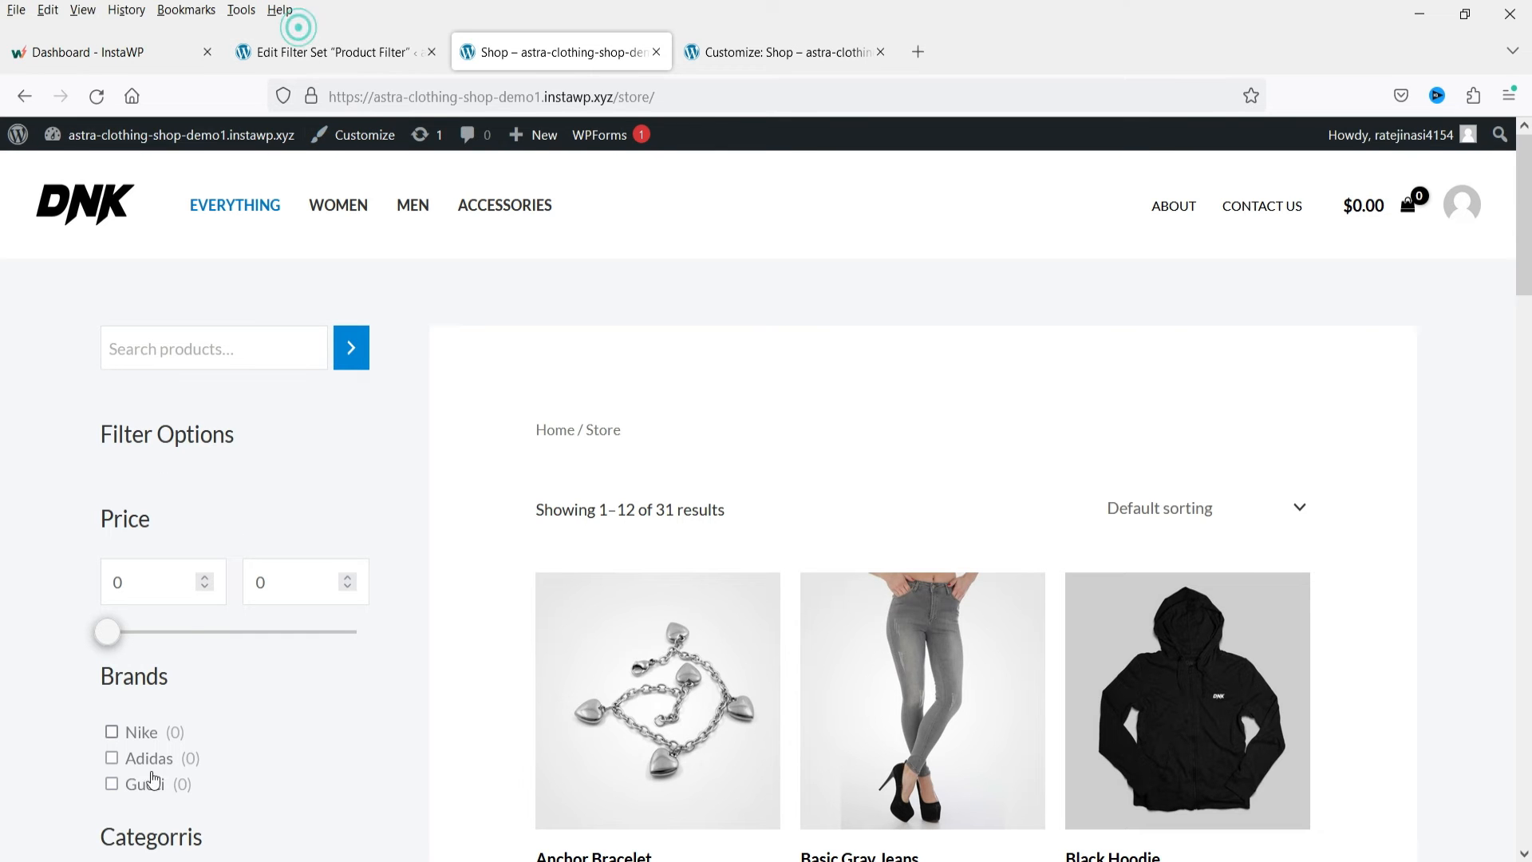
left_click(311, 52)
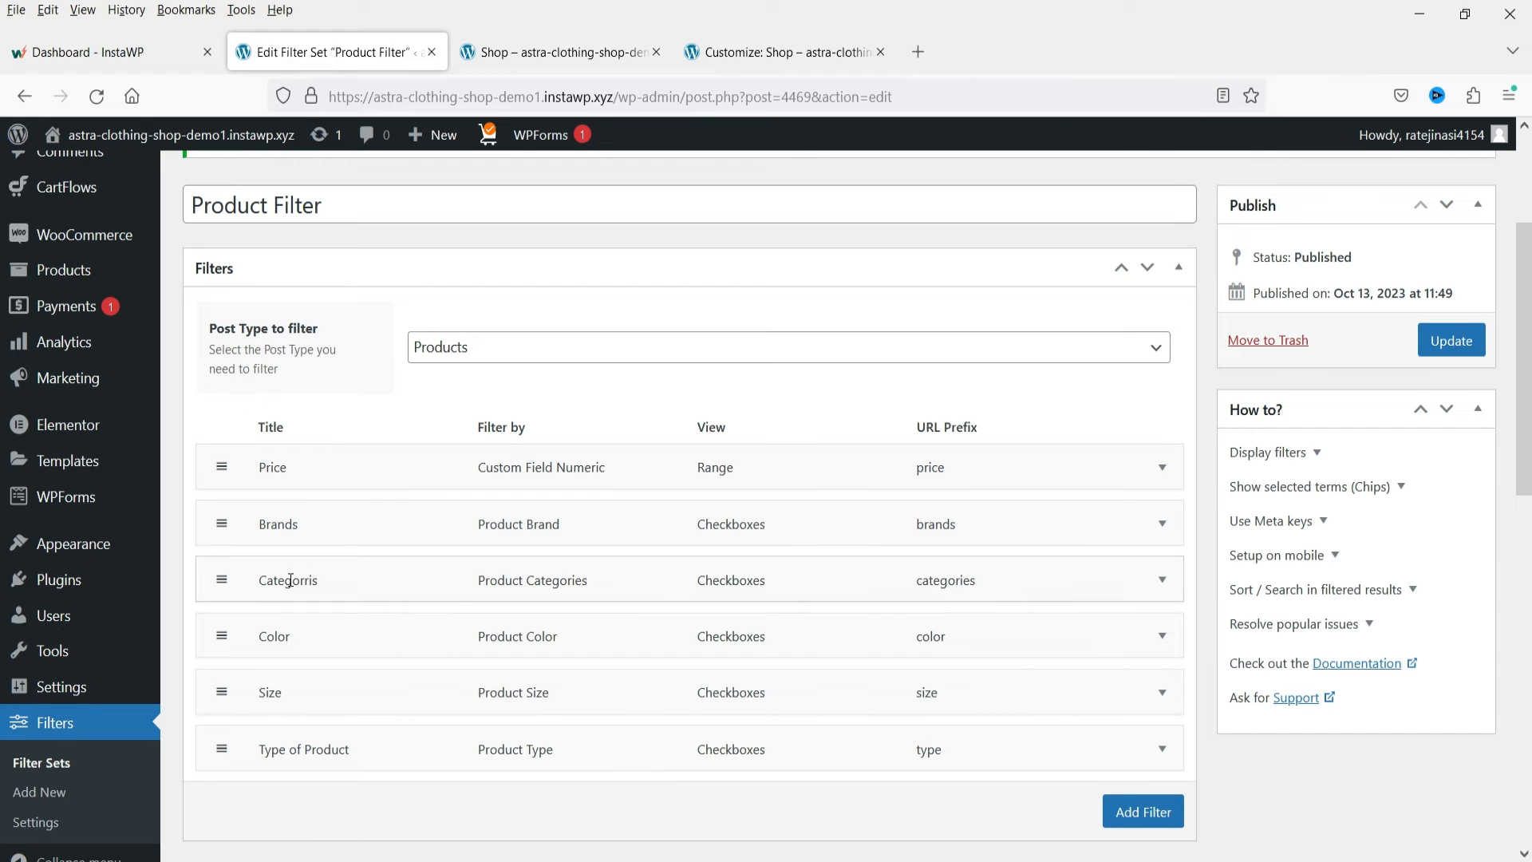
left_click(538, 64)
scroll(156, 459, "down", 4)
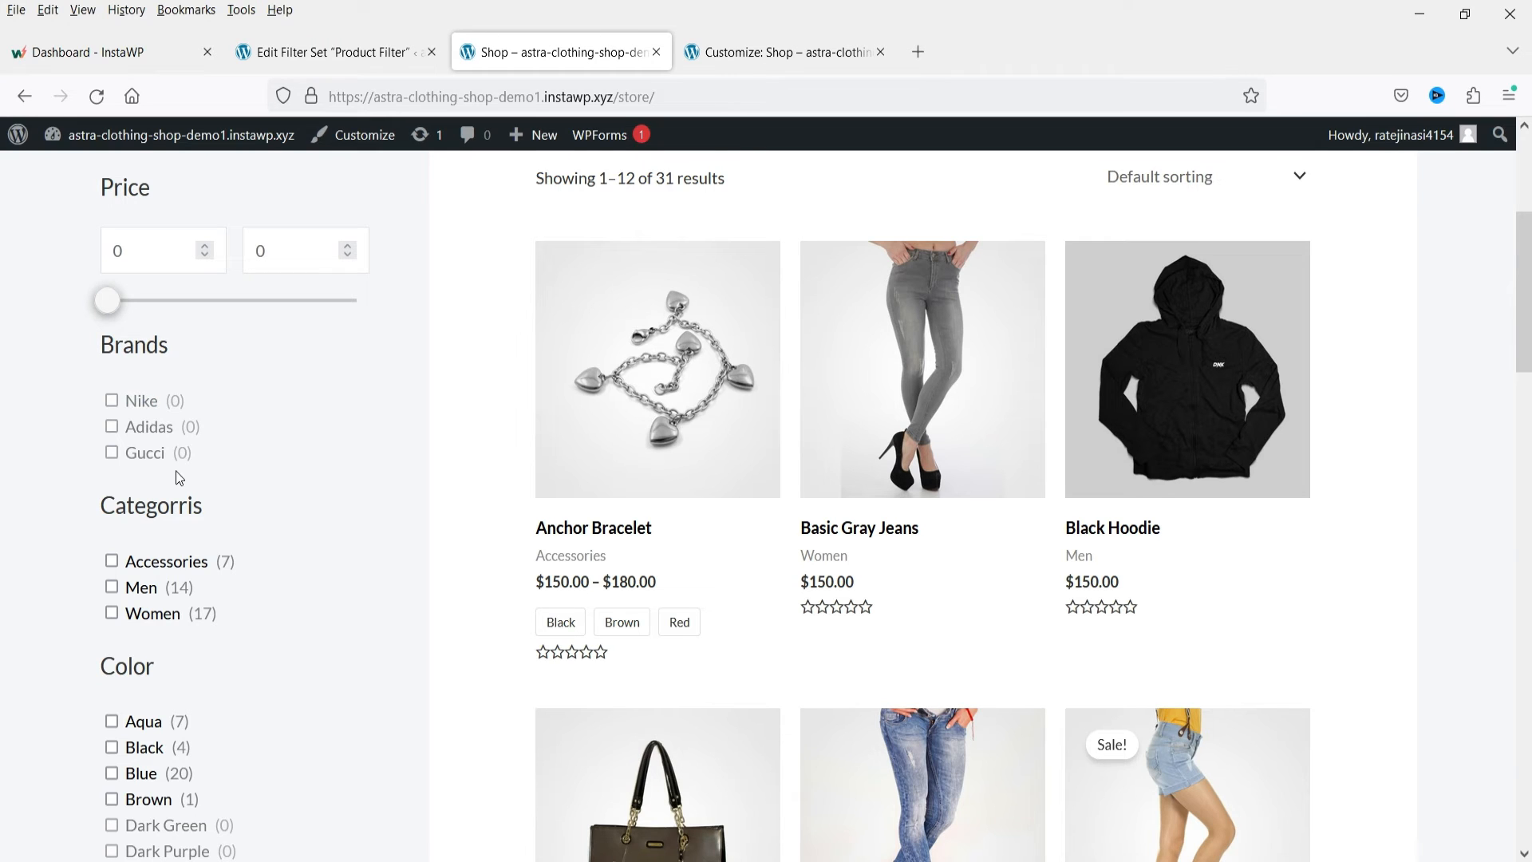
scroll(260, 524, "down", 1)
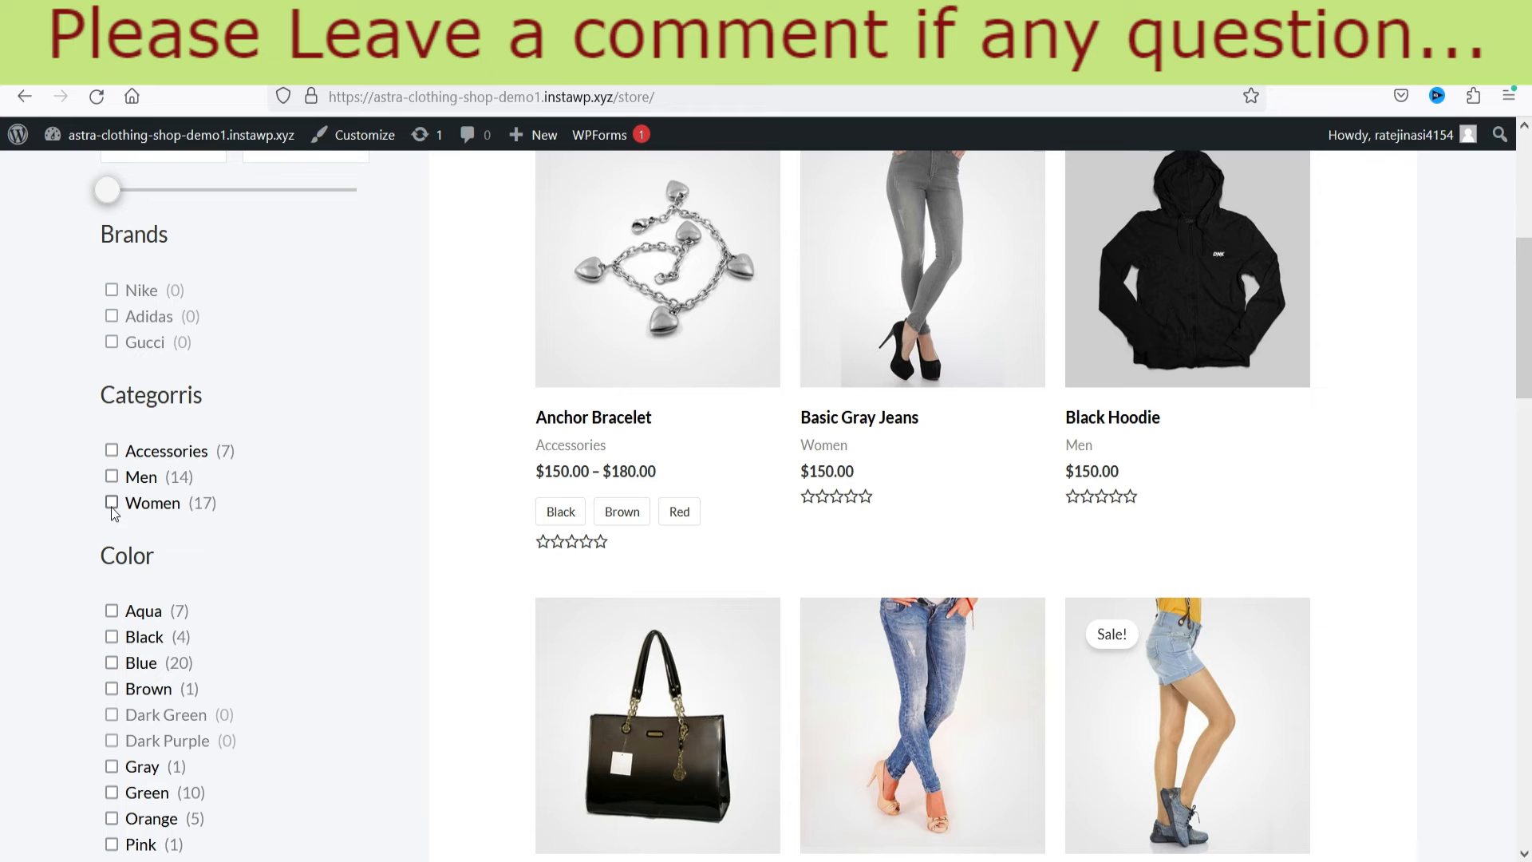
- Test the sidebar's Men category filter, look over the filtered products and clear the filter
left_click(112, 479)
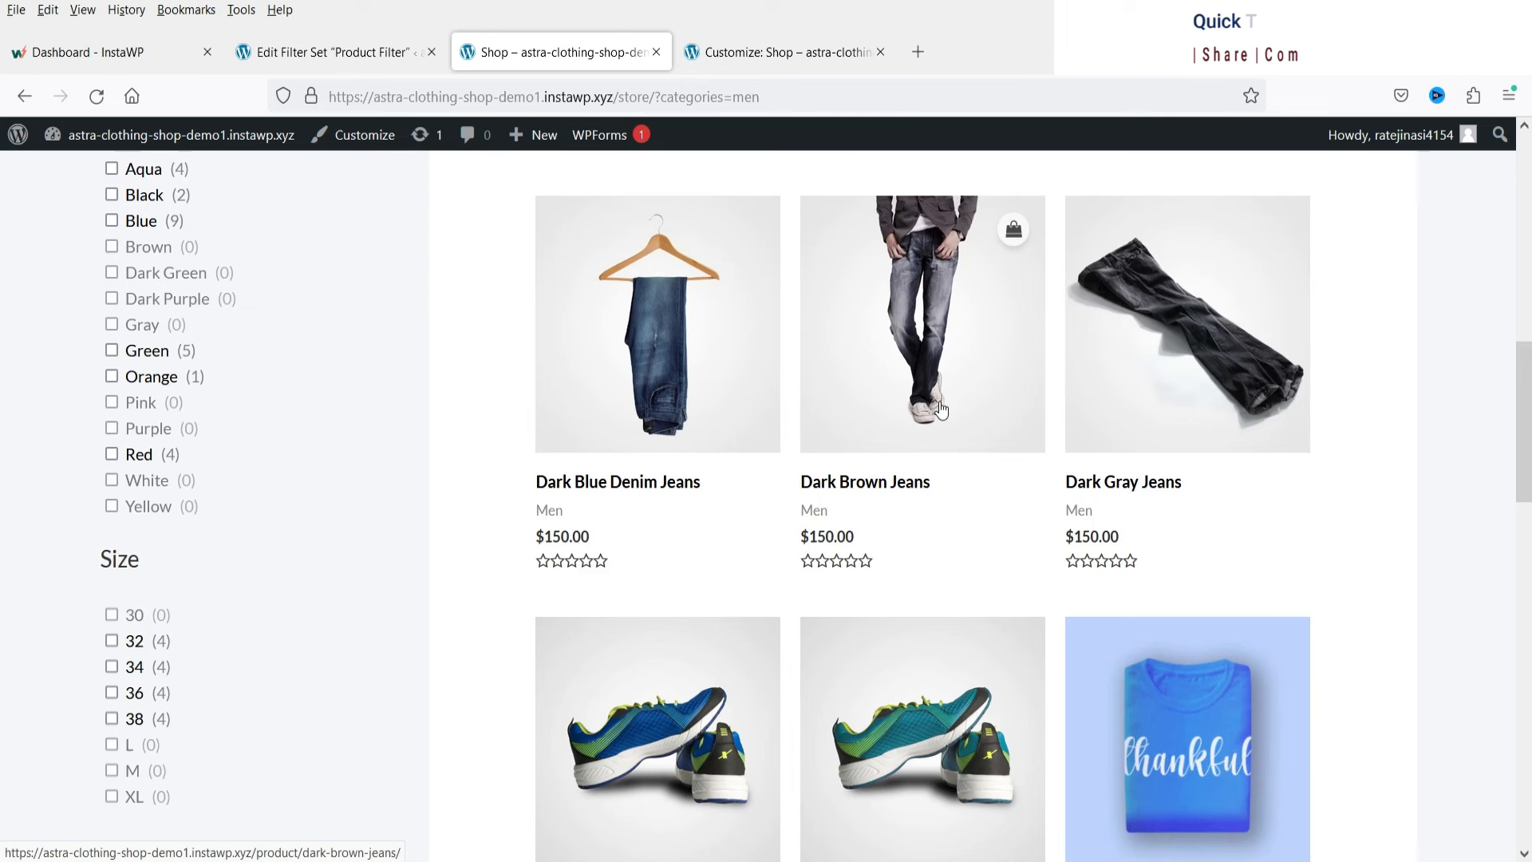
scroll(1037, 343, "up", 2)
scroll(1198, 363, "down", 5)
scroll(1193, 393, "up", 6)
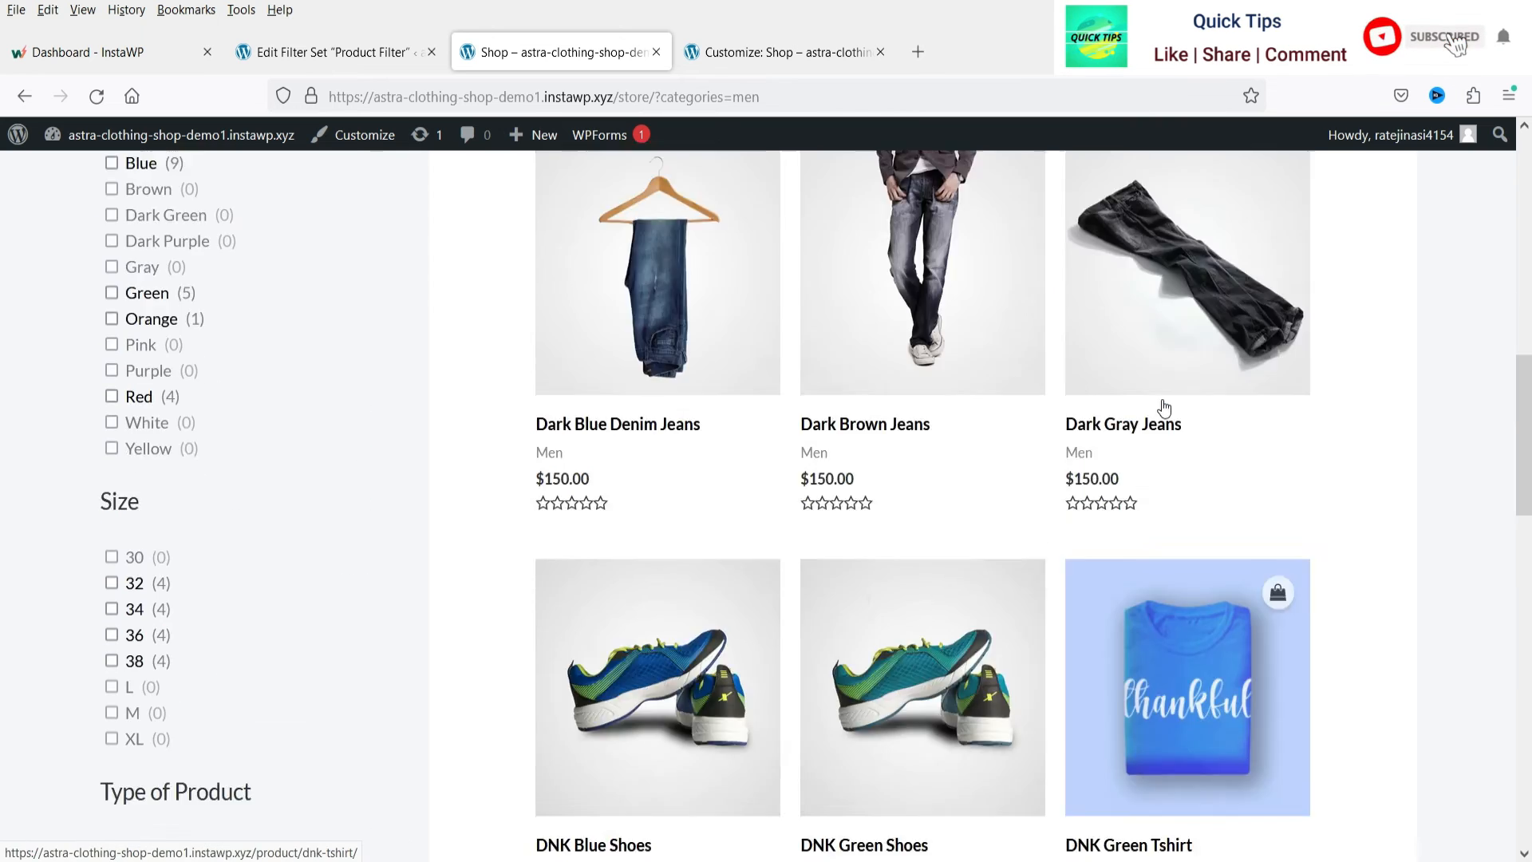
left_click(111, 256)
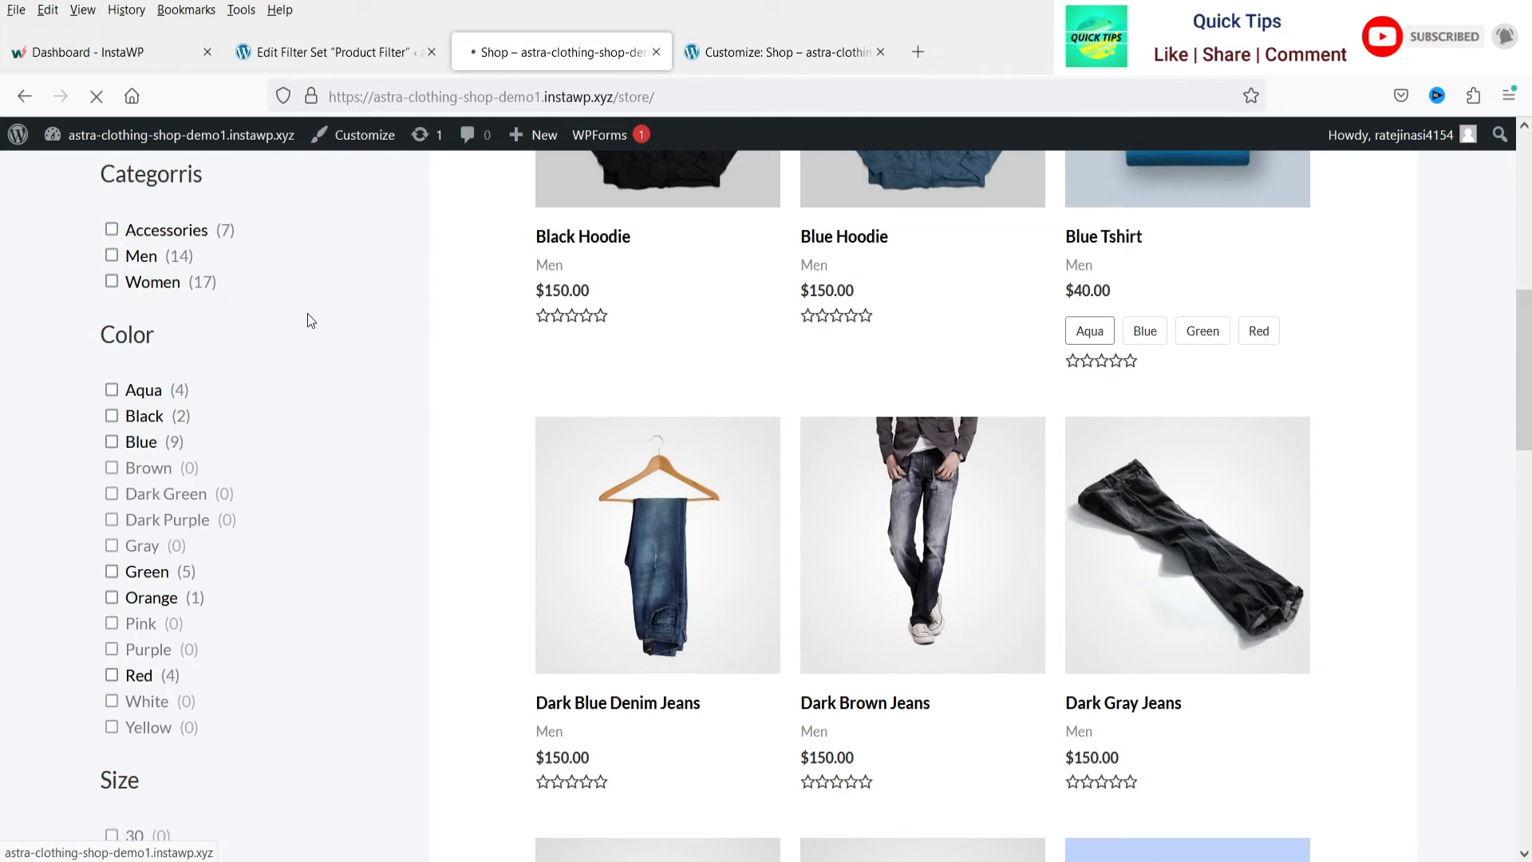
- Test the Aqua color filter, look through the matching products and clear the filter
scroll(287, 351, "down", 5)
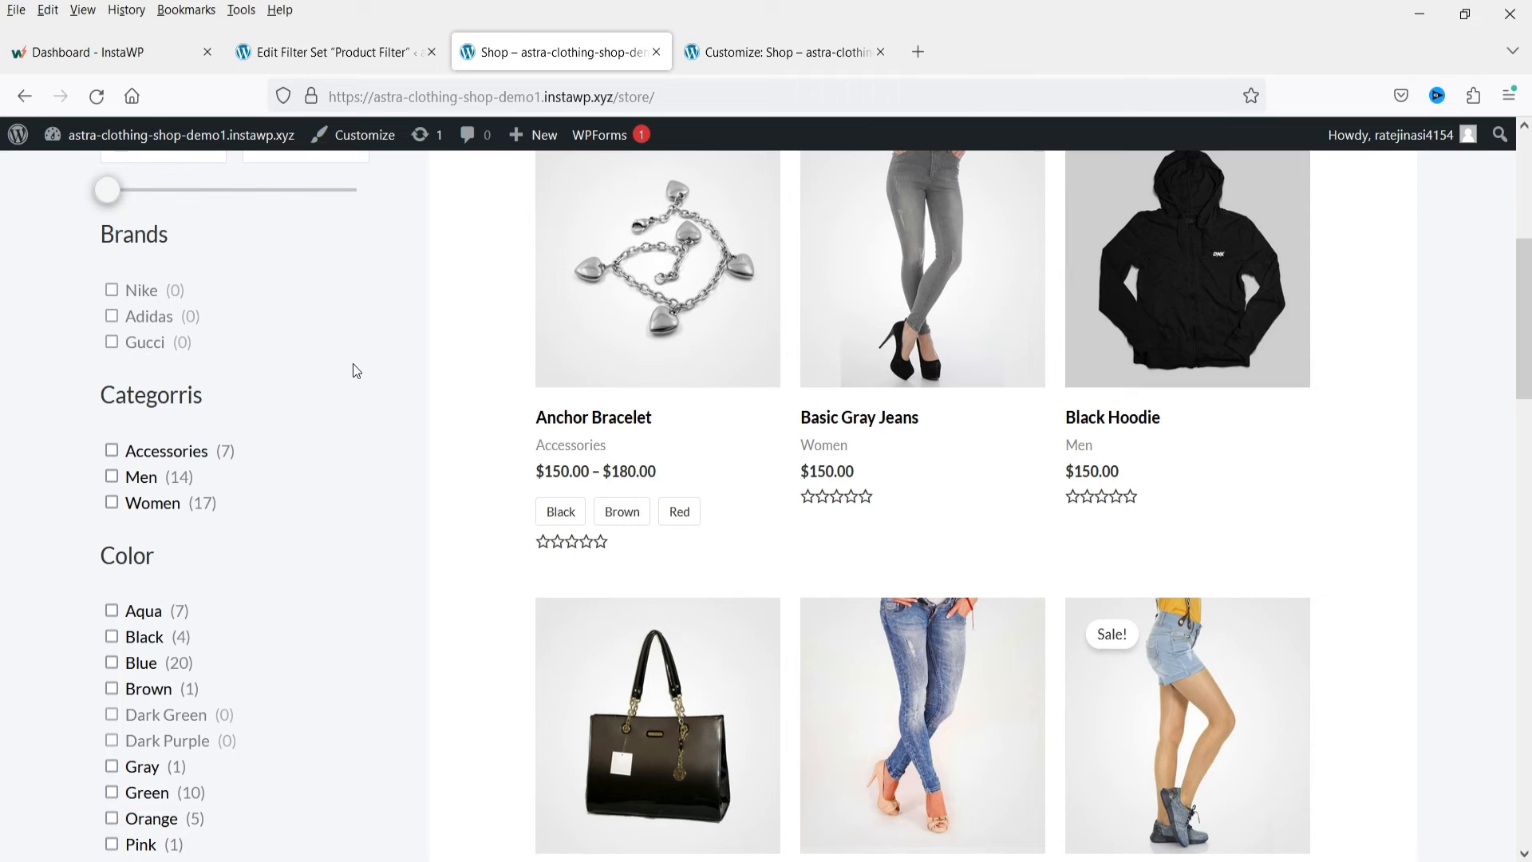
scroll(353, 367, "down", 3)
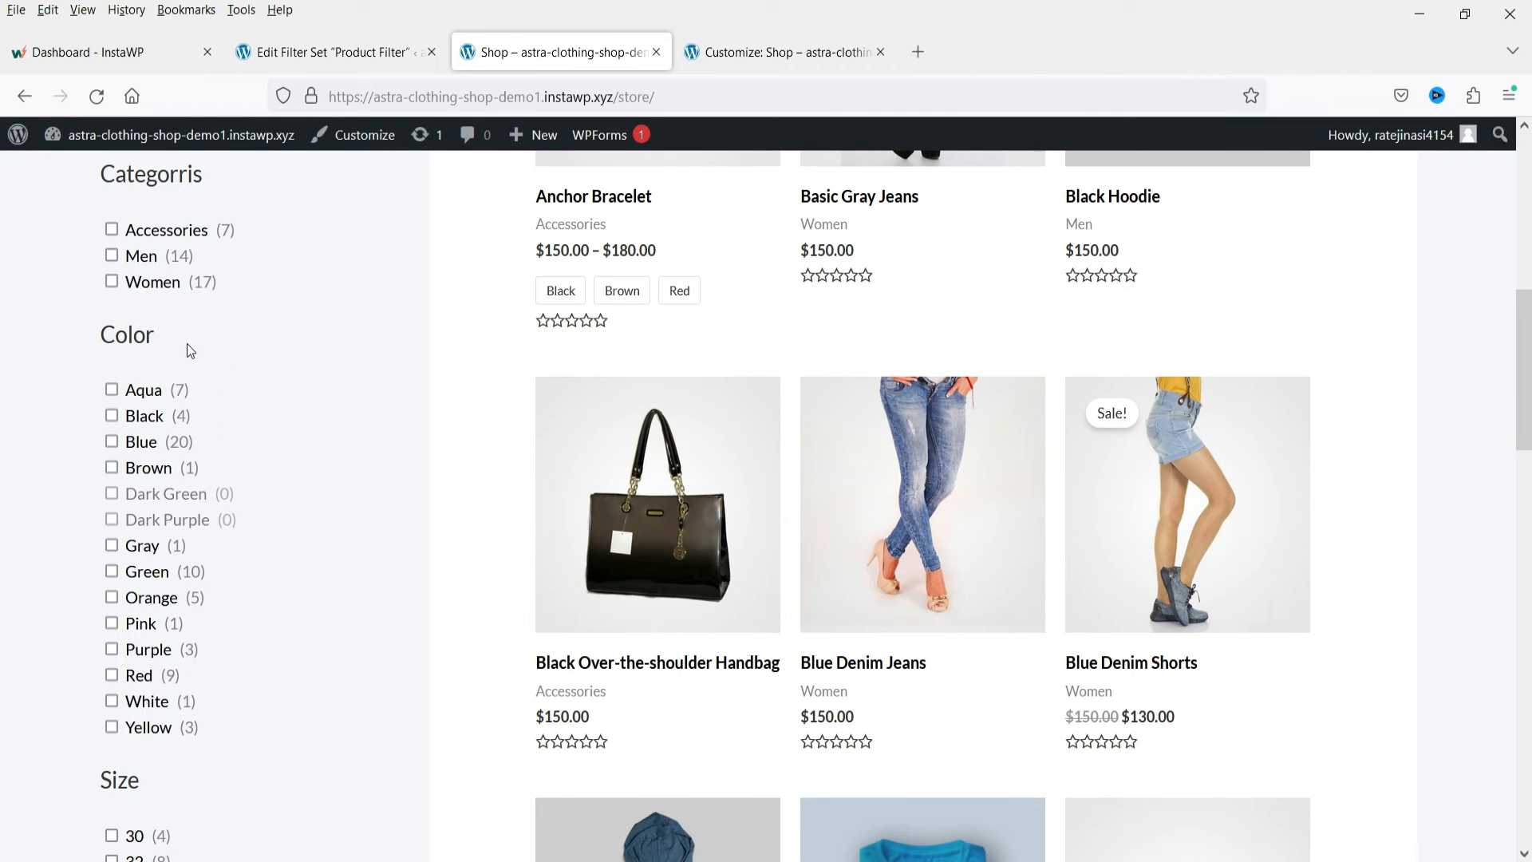
left_click(112, 389)
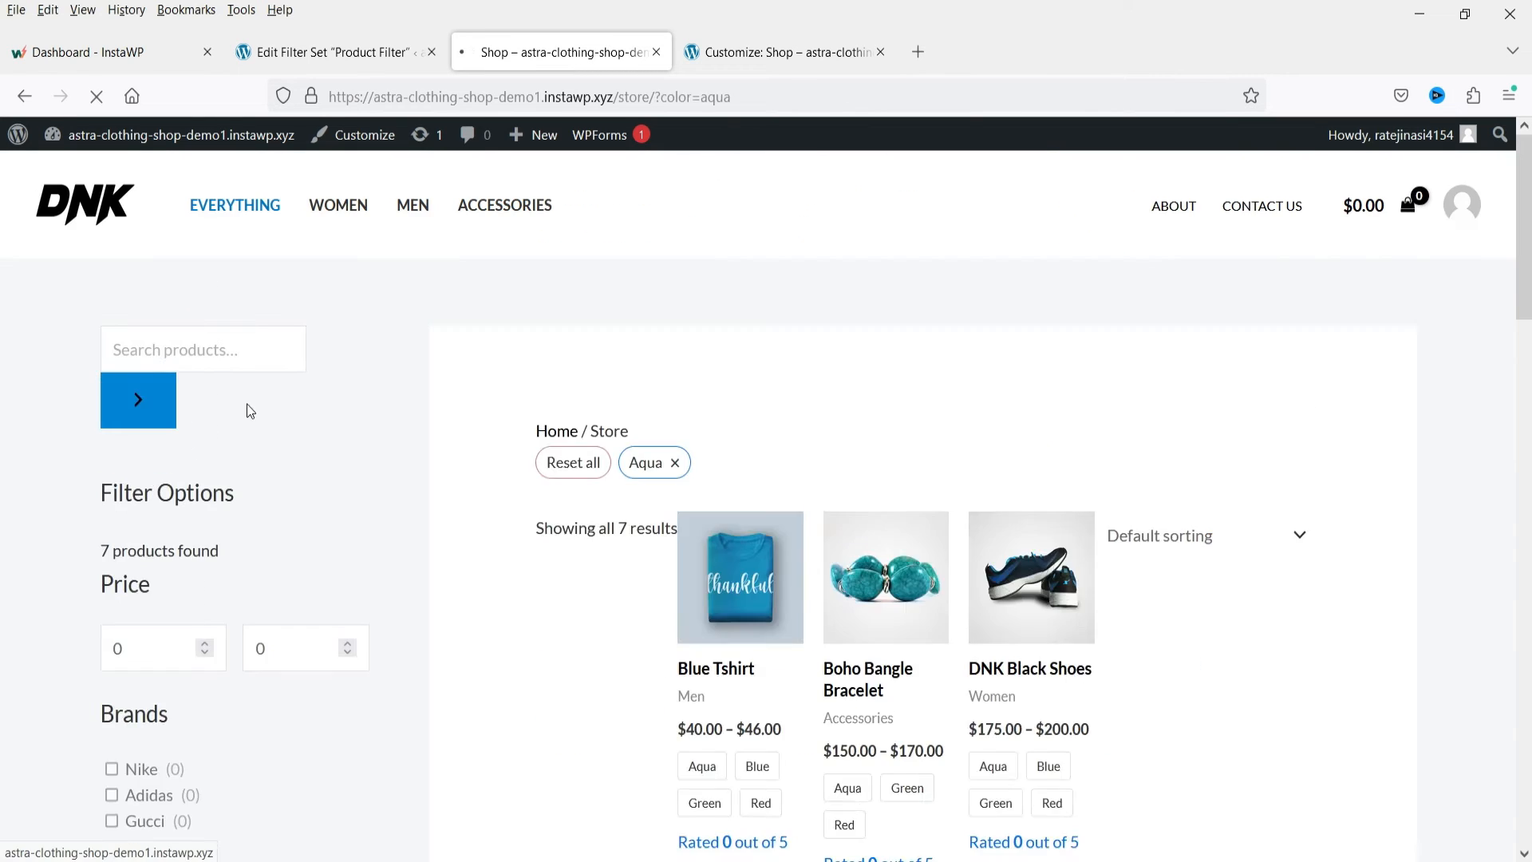
scroll(1434, 410, "down", 6)
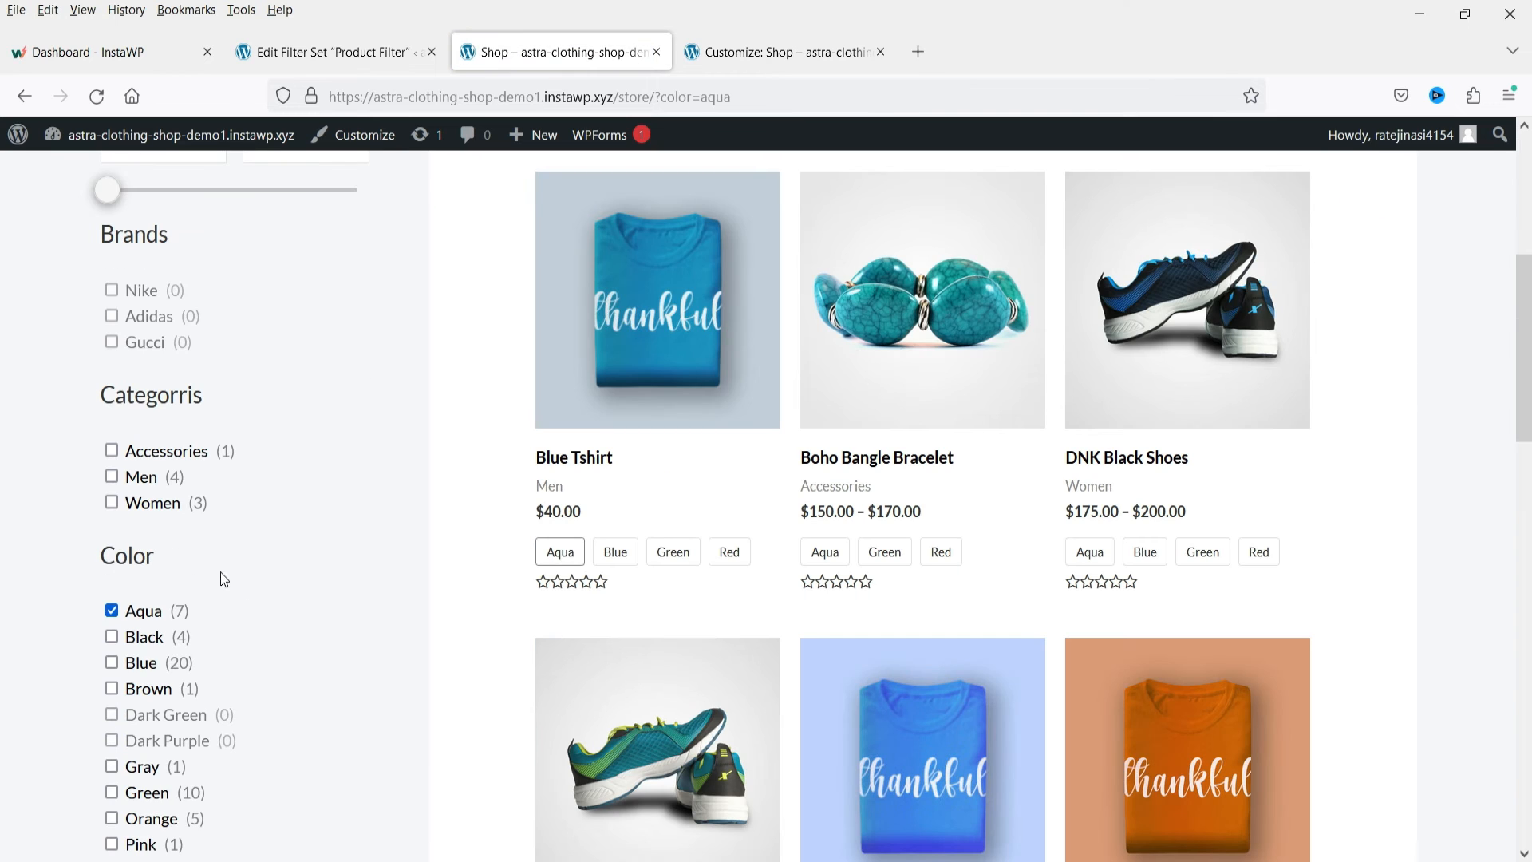
scroll(1154, 510, "down", 5)
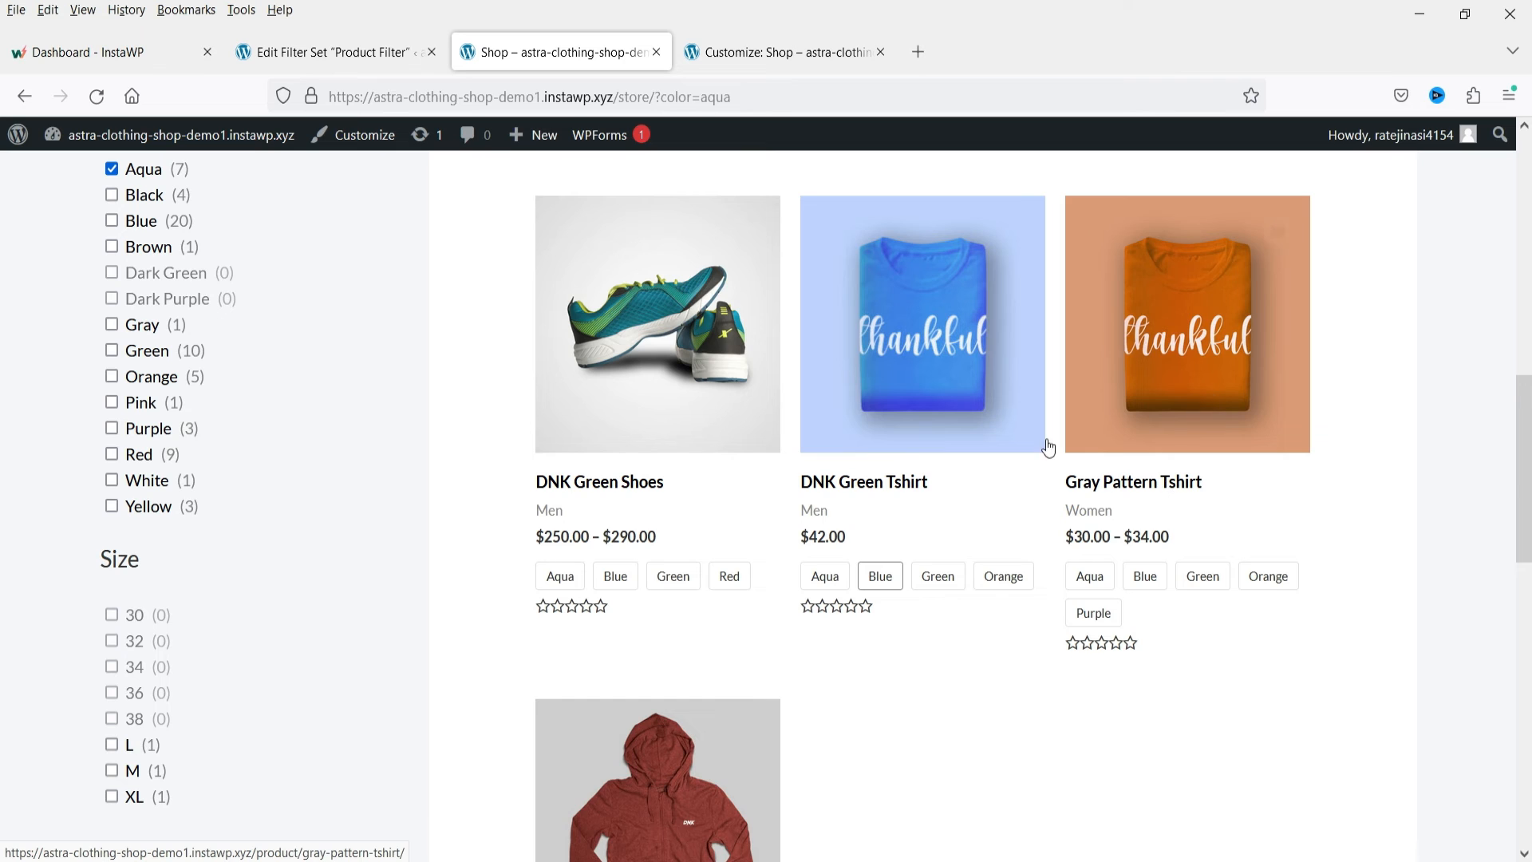
scroll(1202, 486, "up", 5)
scroll(1202, 485, "down", 4)
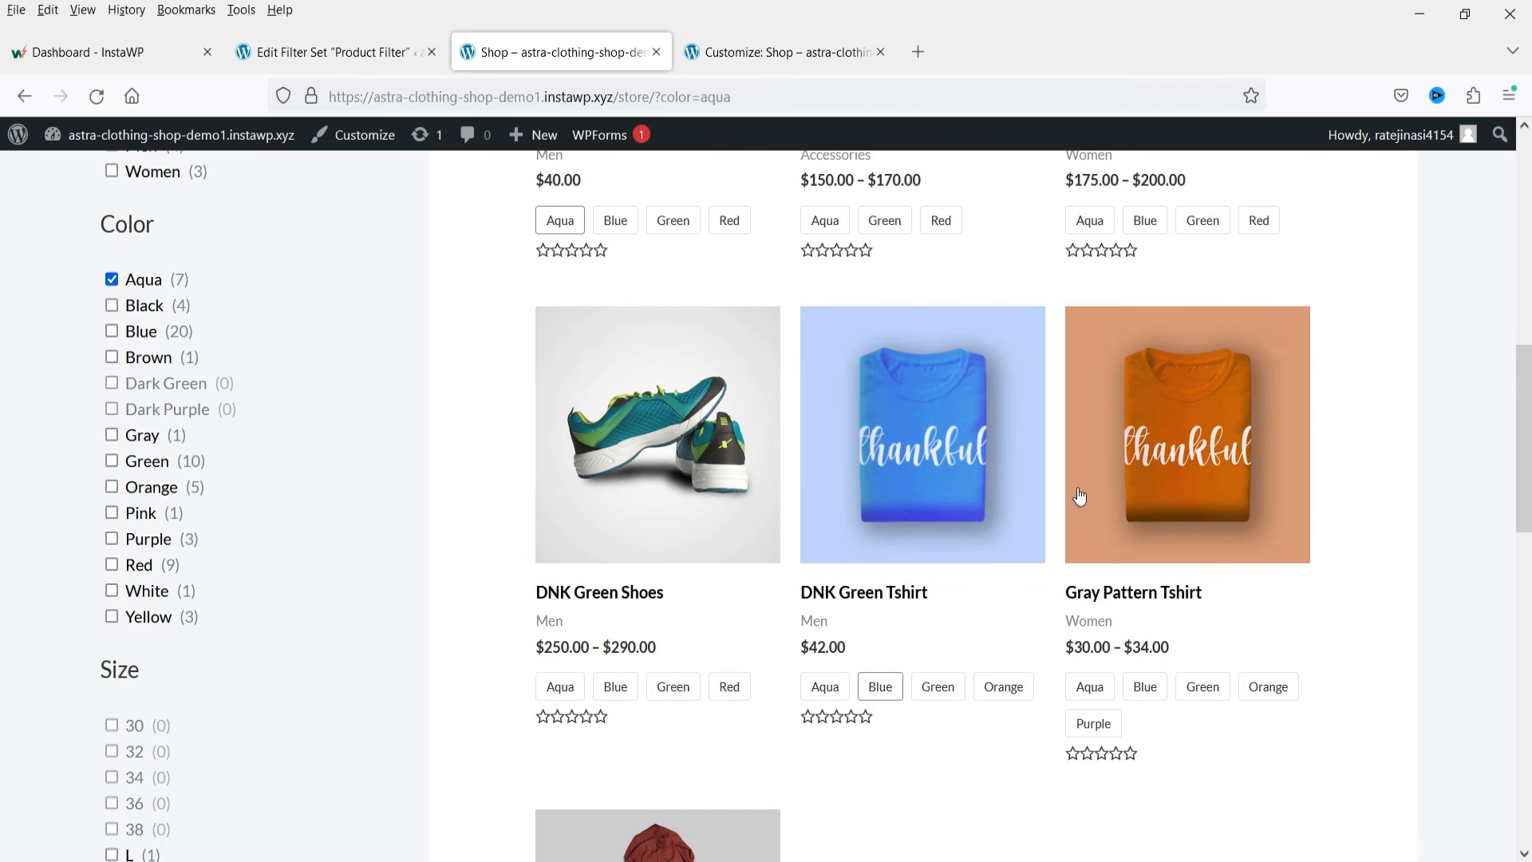
scroll(1389, 481, "up", 4)
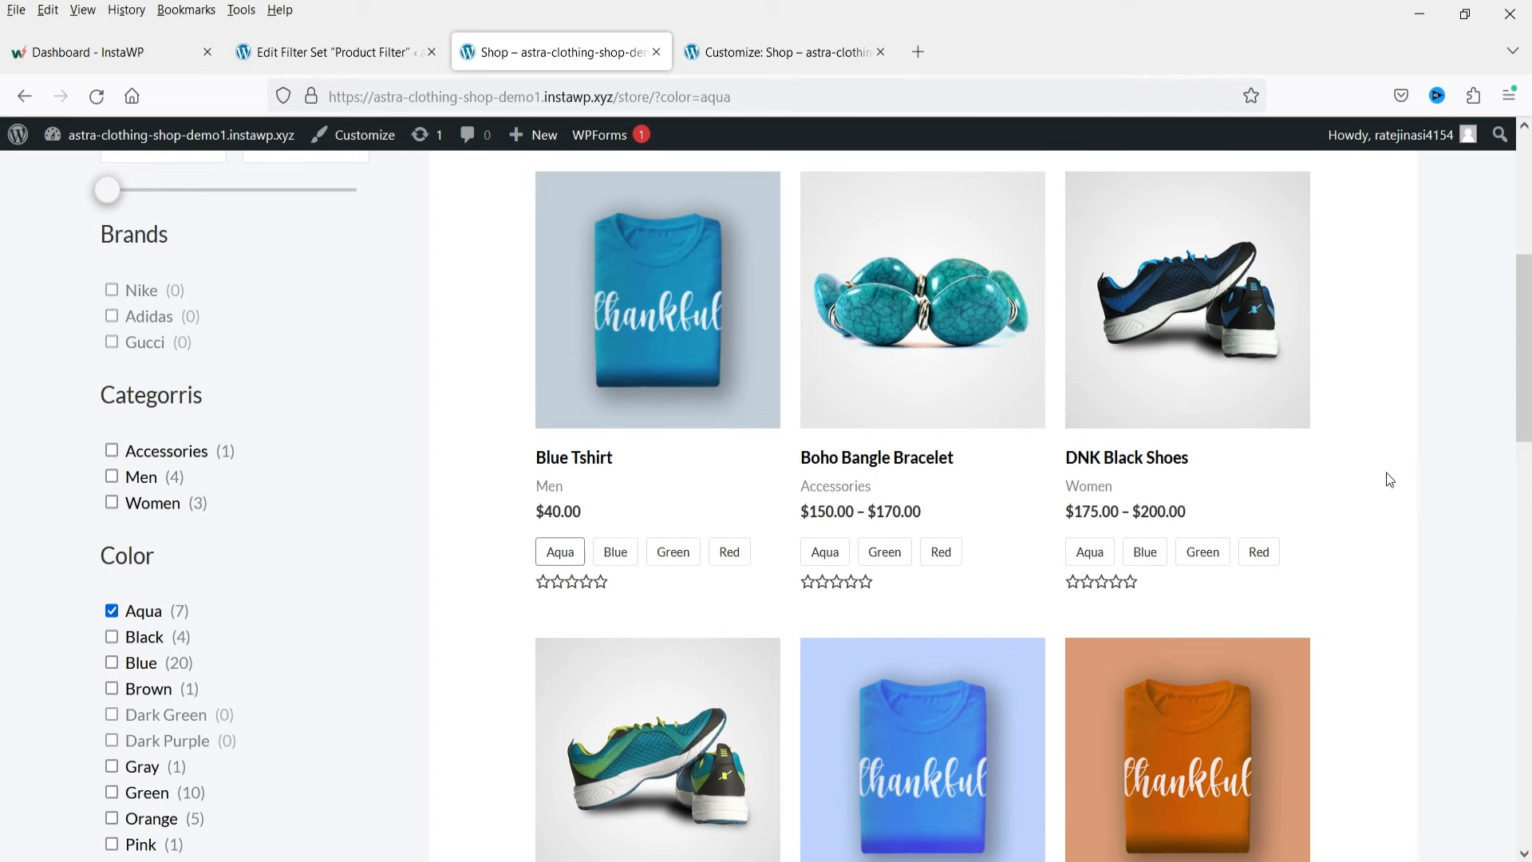
left_click(117, 610)
- Test the size 30 filter on the shop page and clear it
scroll(206, 509, "down", 8)
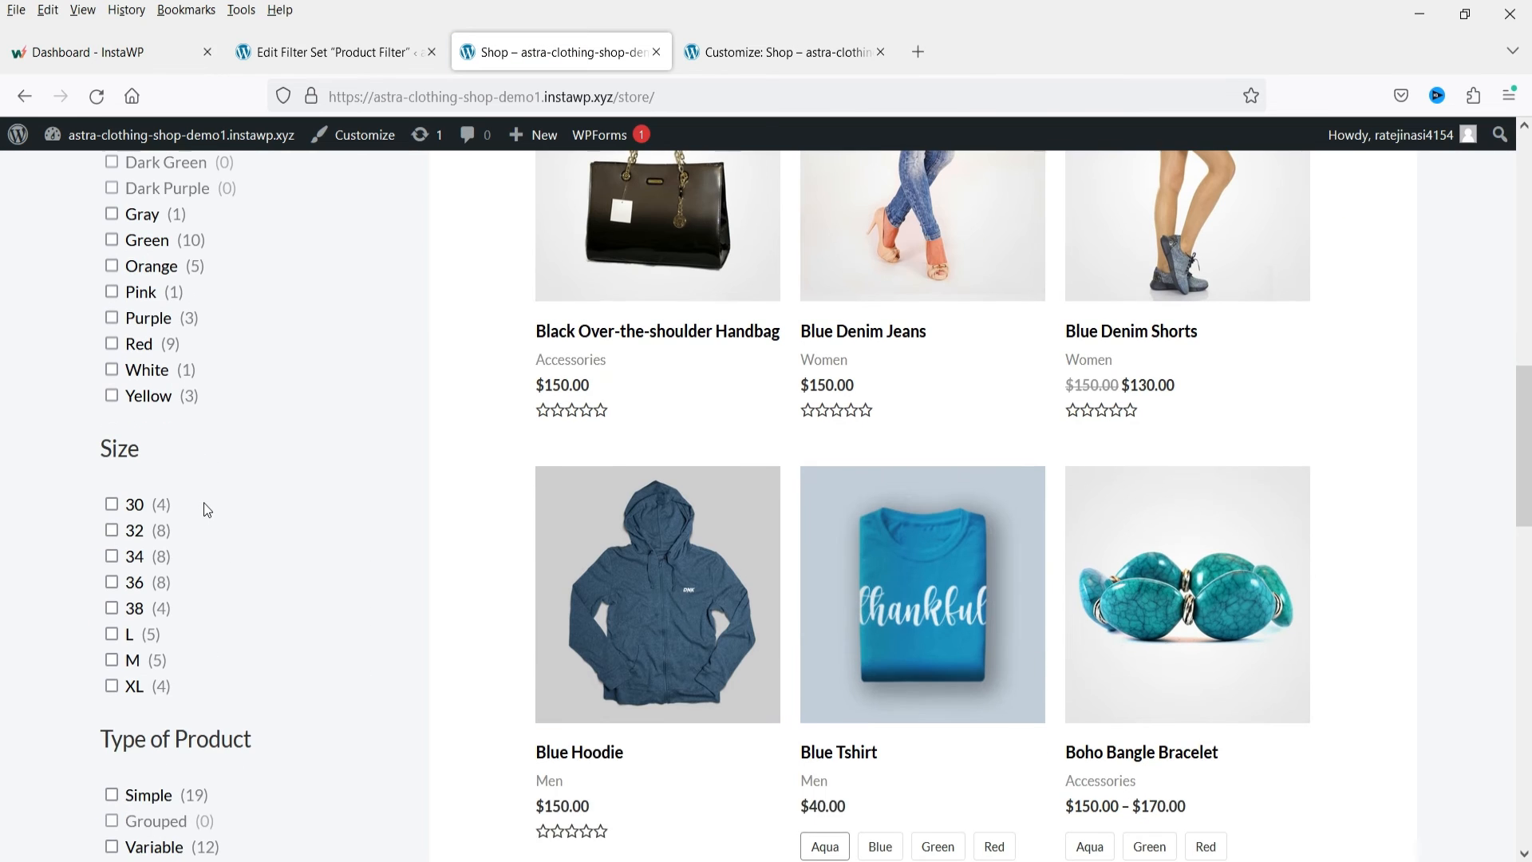
left_click(112, 506)
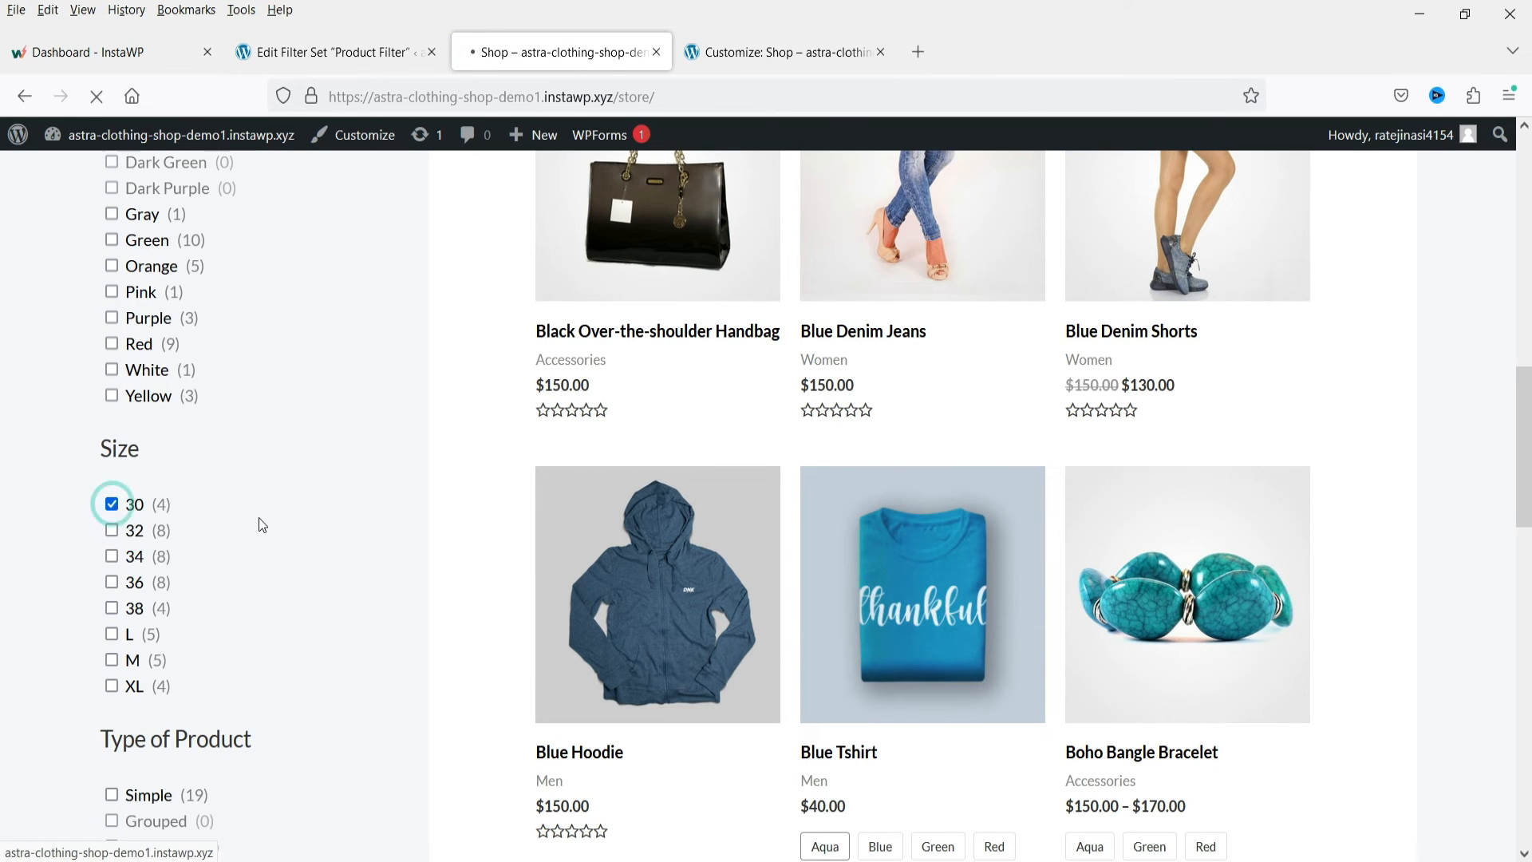
scroll(260, 522, "down", 12)
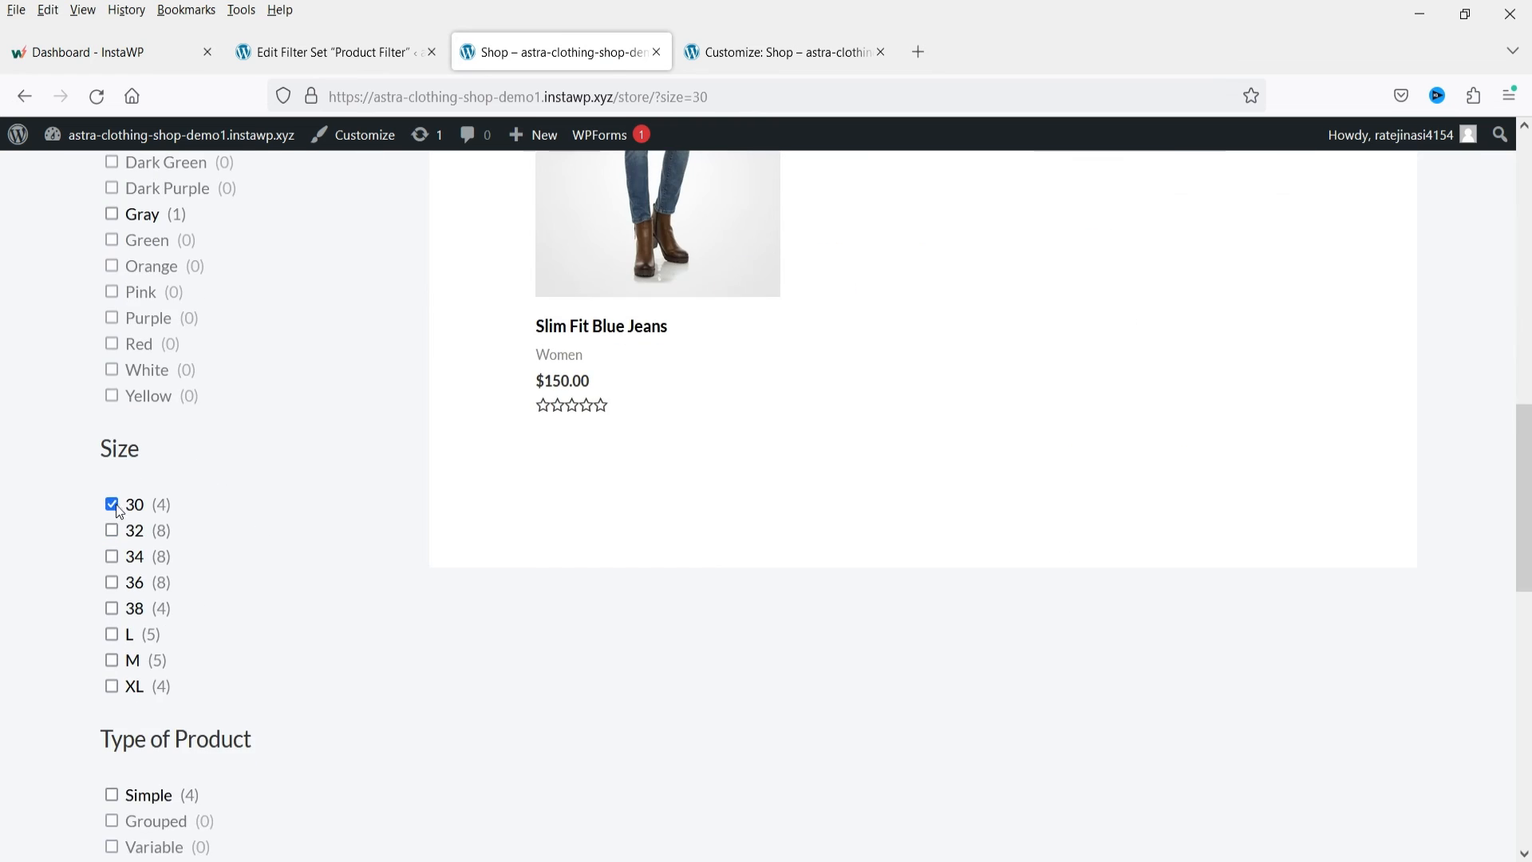
left_click(113, 503)
- Examine the Type of Product filter section in the shop sidebar
scroll(263, 567, "down", 5)
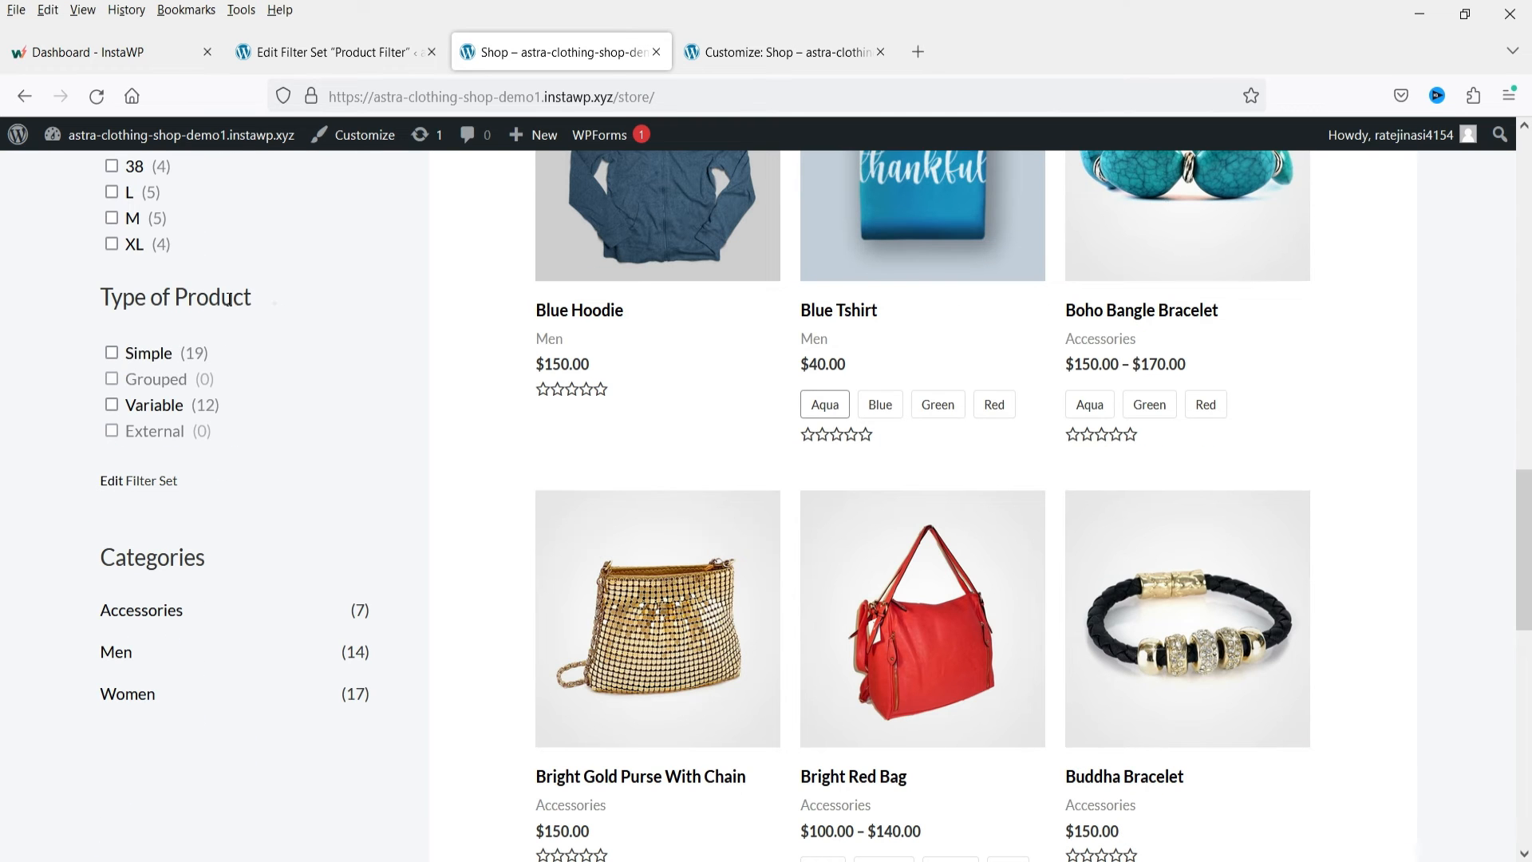
left_click_drag(274, 303, 102, 302)
left_click(276, 352)
left_click_drag(107, 303, 252, 305)
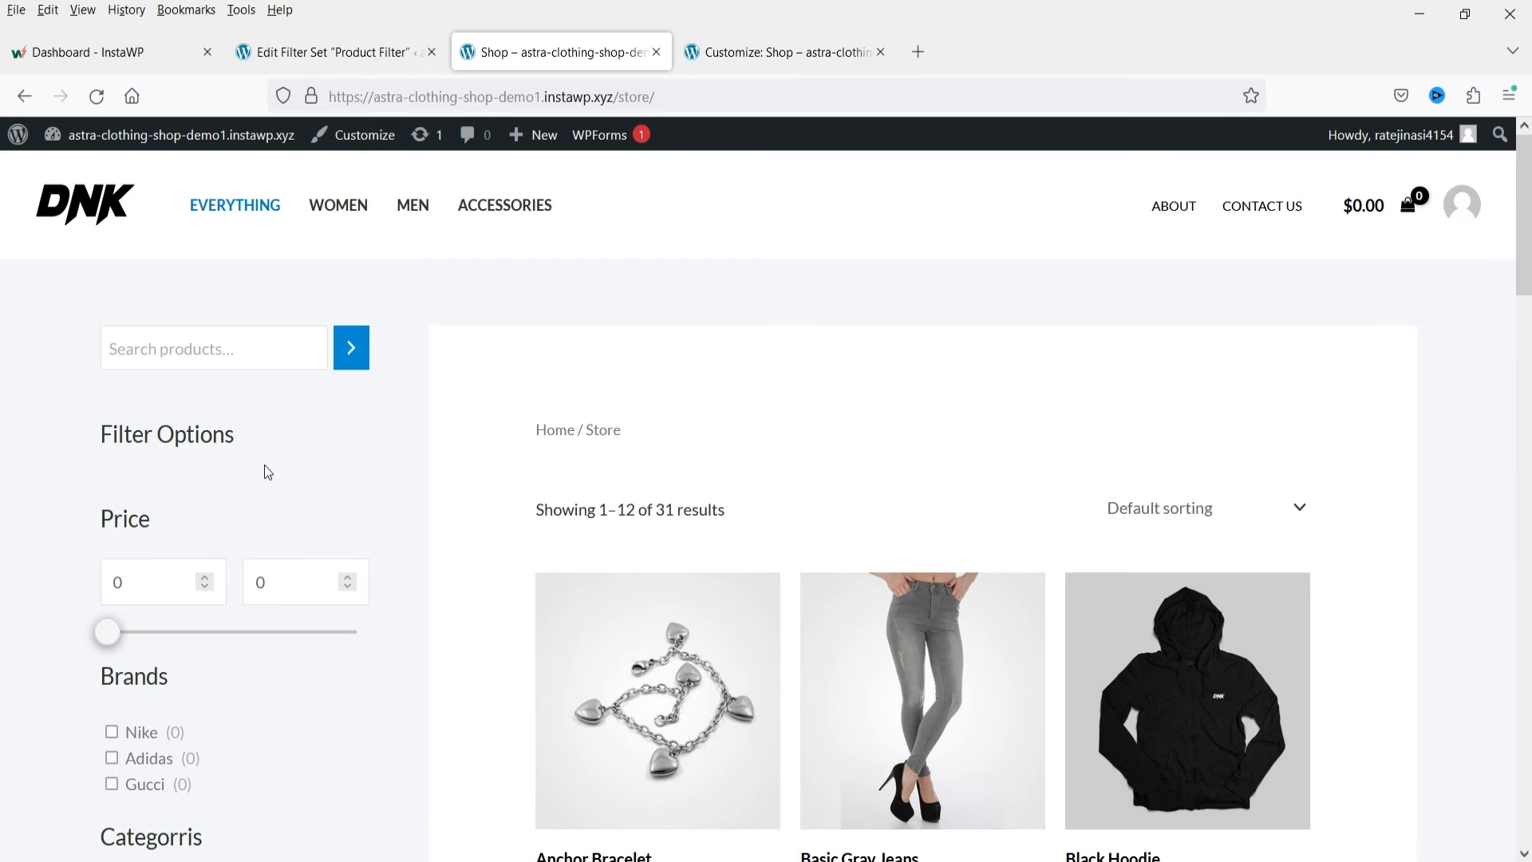
- Go back to the site admin and open the plugin upload form on the Add Plugins page
left_click(367, 51)
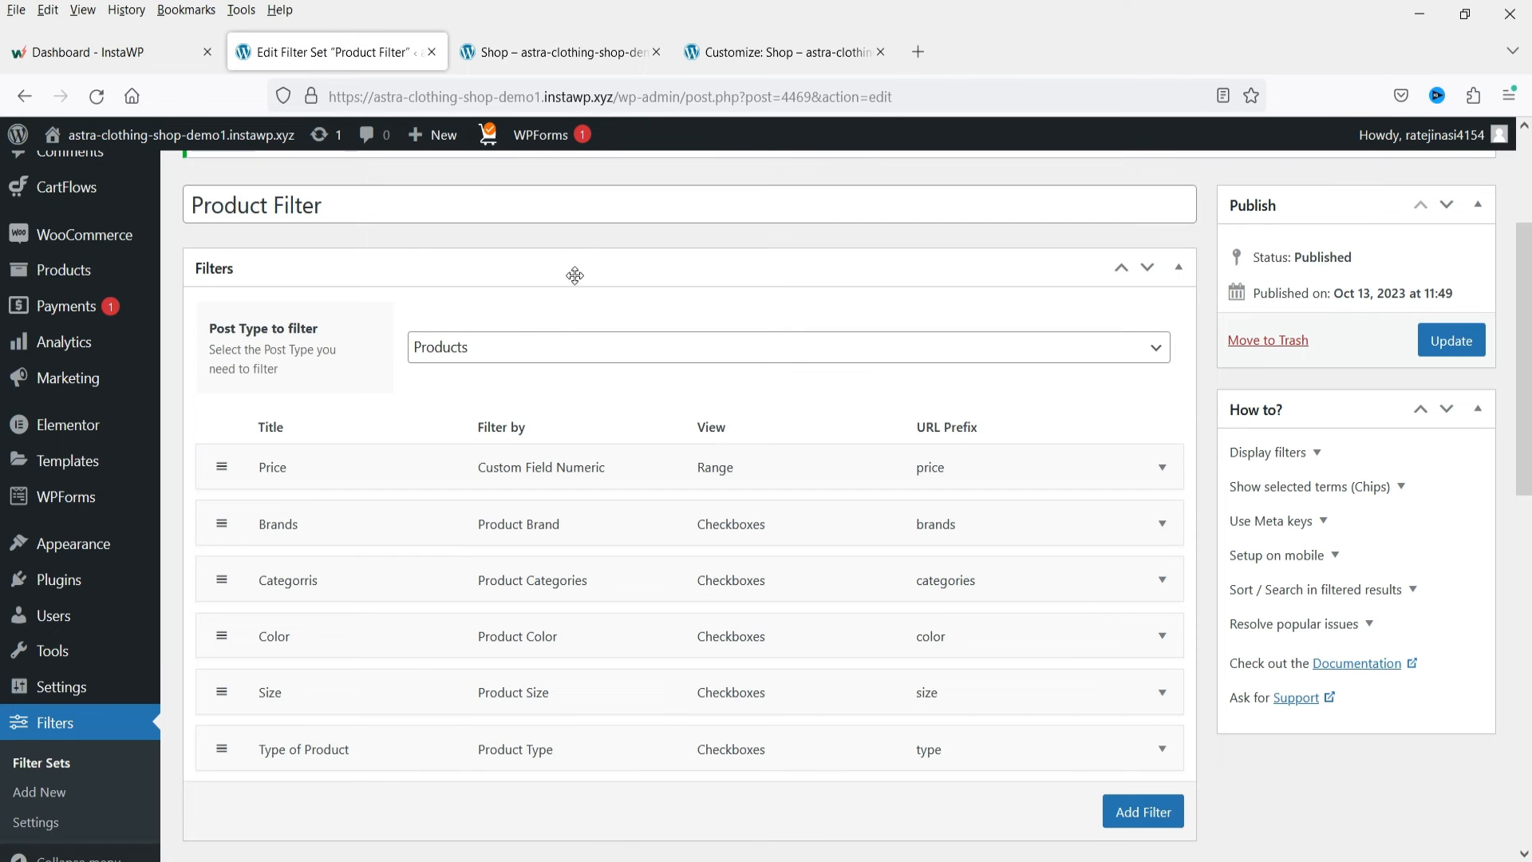
mouse_move(60, 586)
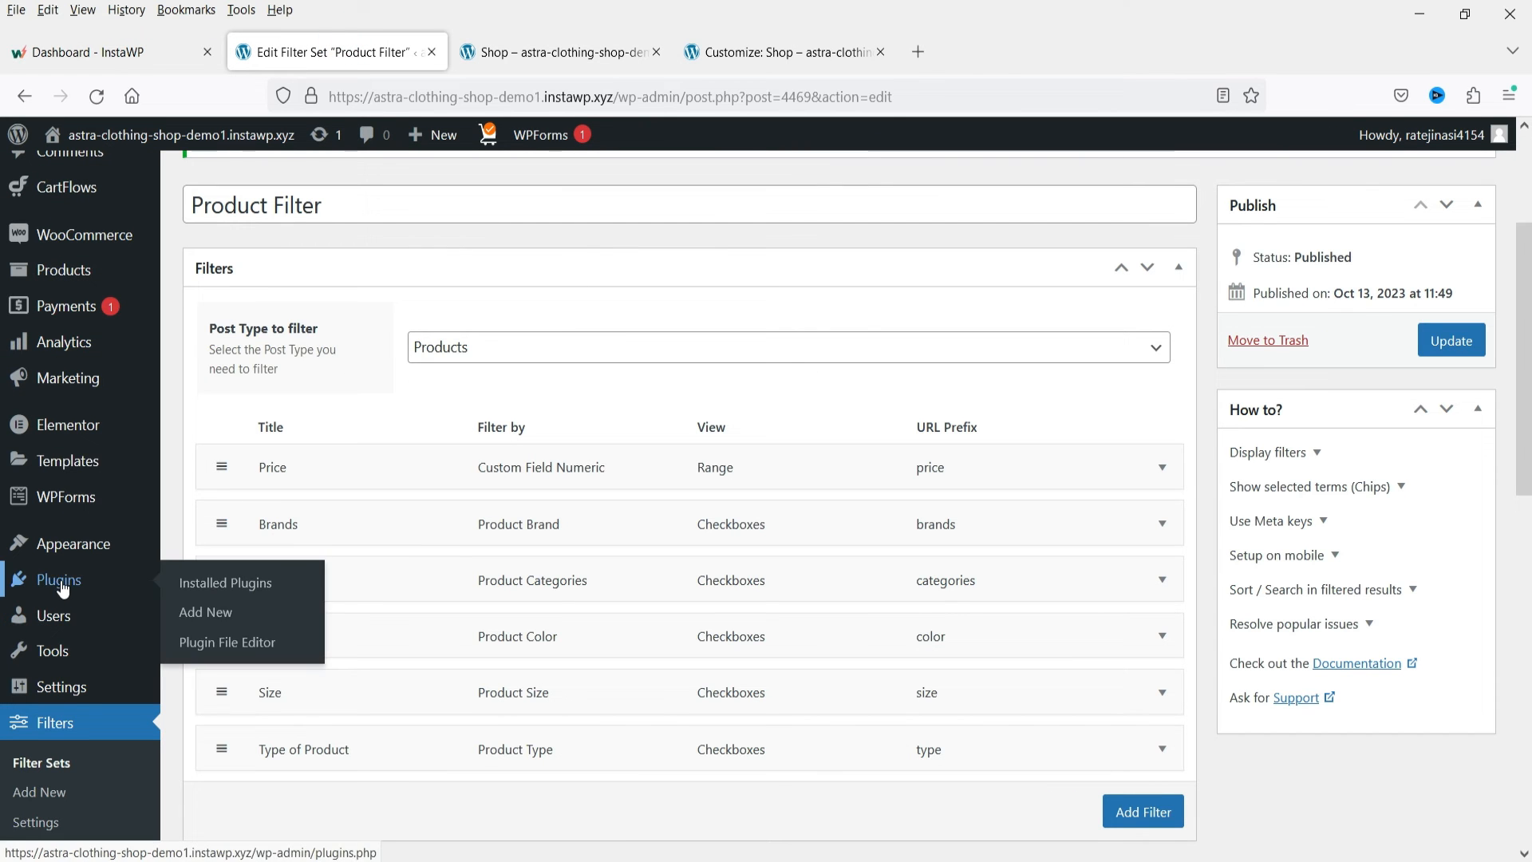
left_click(189, 619)
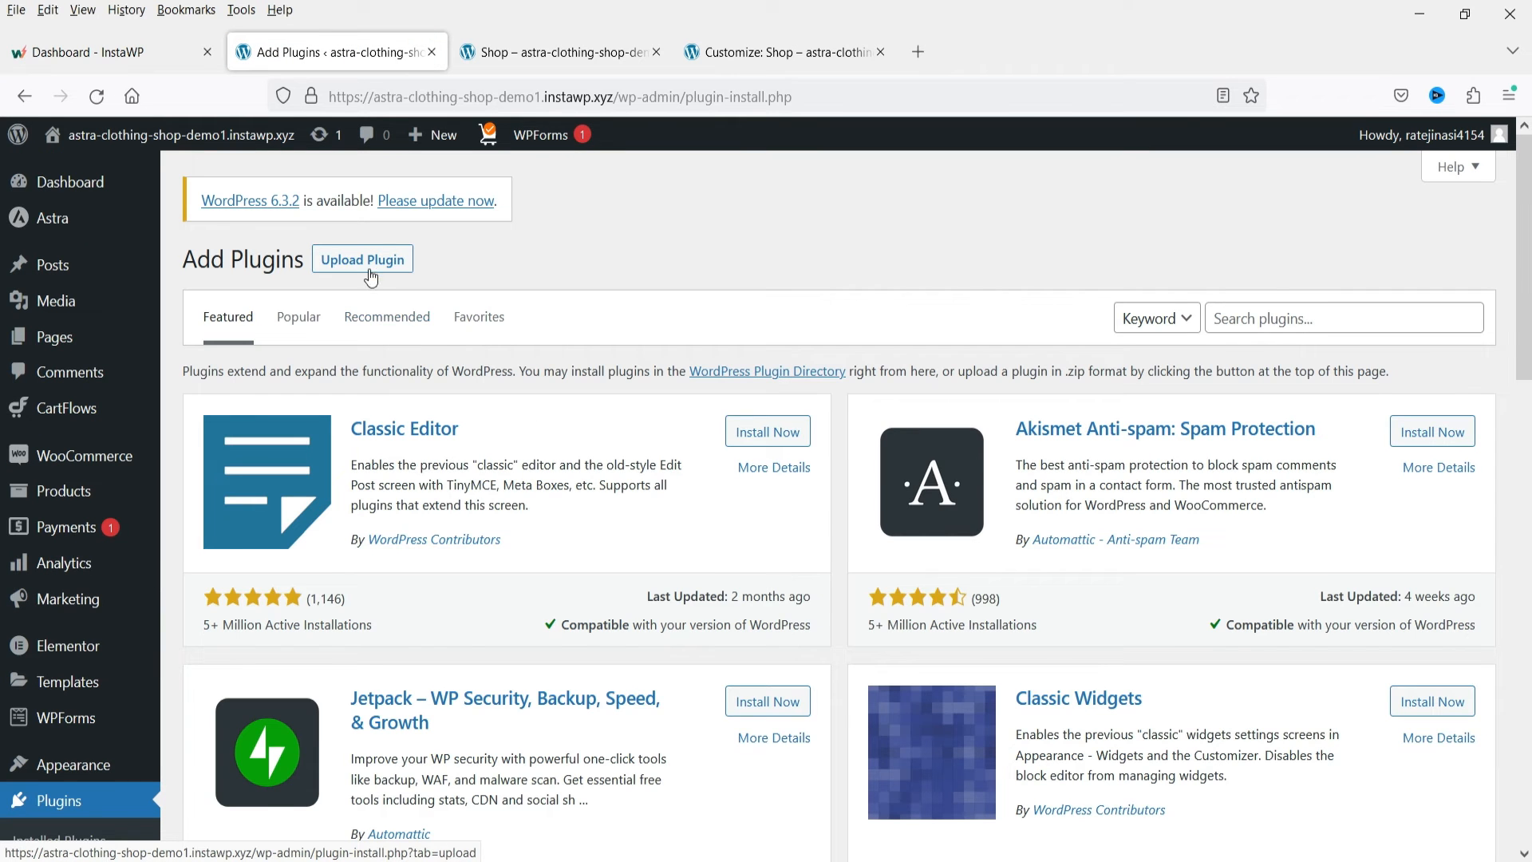
left_click(367, 262)
- Install the plugin from filter-everything-pro.zip on the Desktop and activate it
left_click(717, 448)
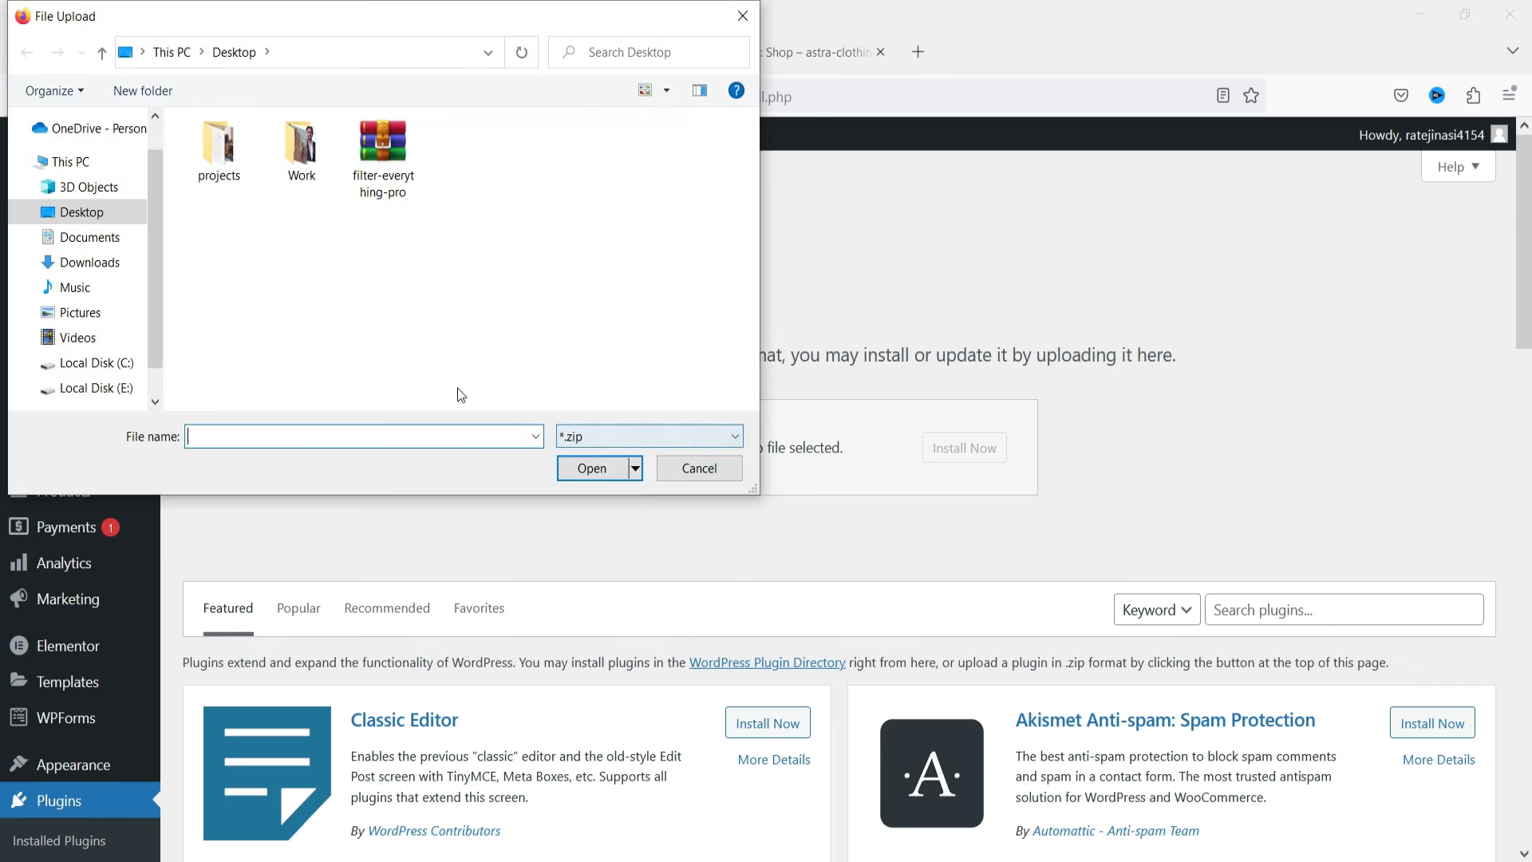
left_click(382, 175)
double_click(382, 176)
left_click(989, 449)
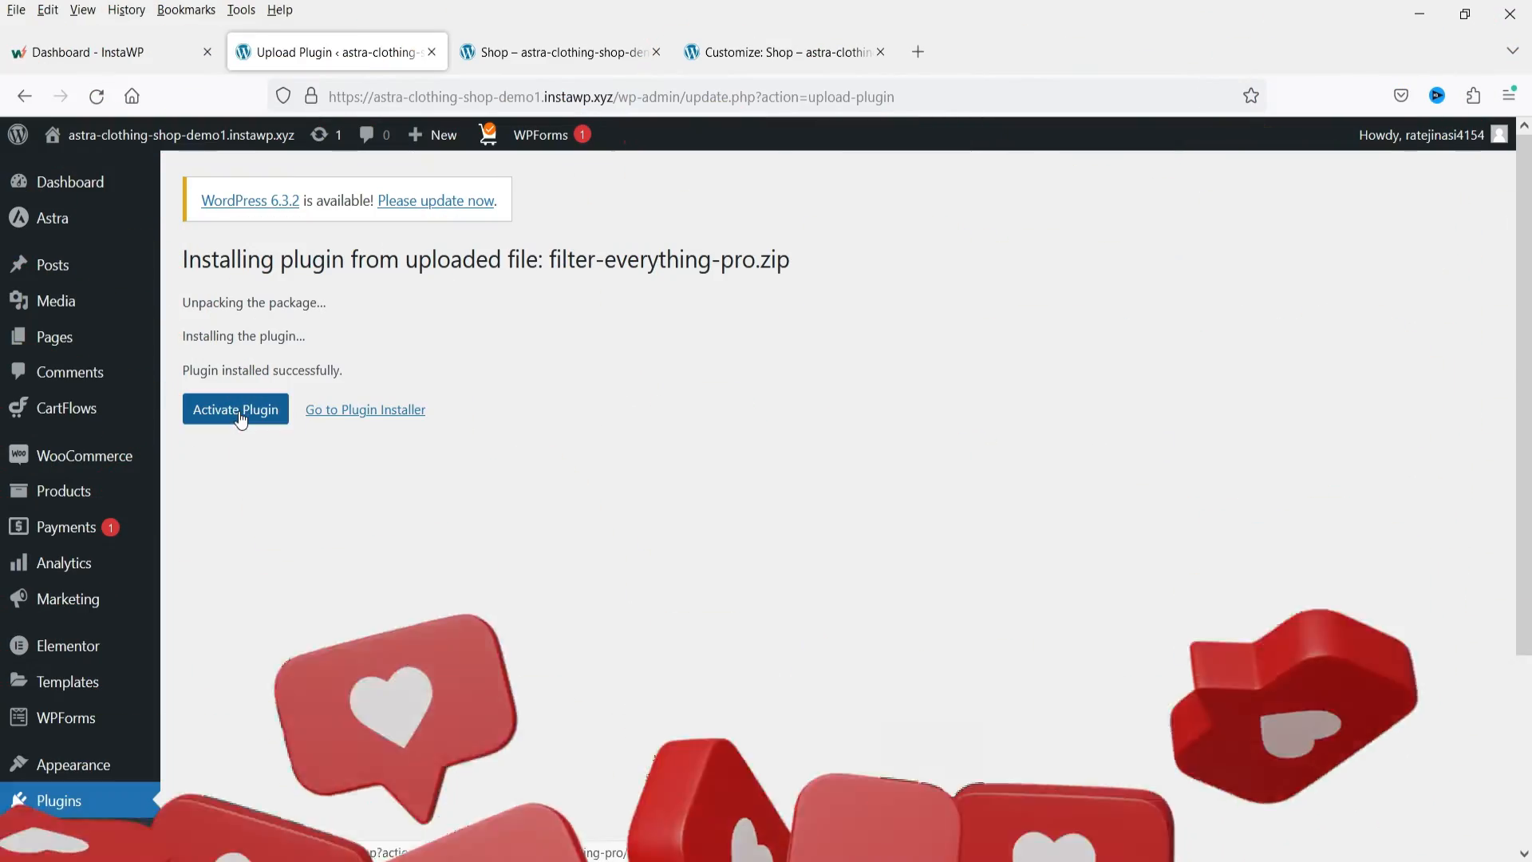
left_click(236, 410)
scroll(837, 478, "down", 3)
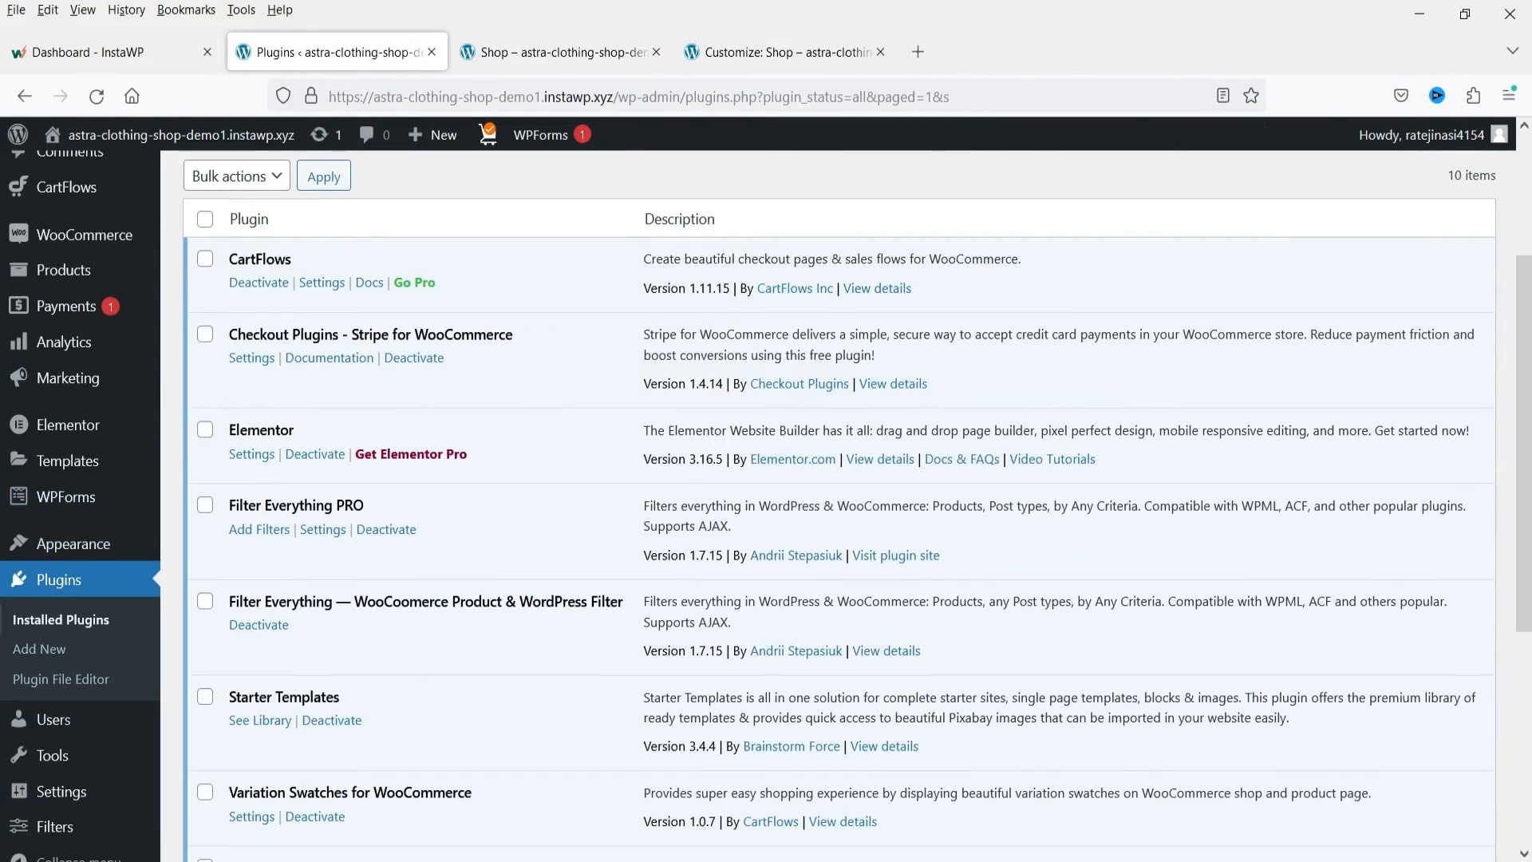
- Go to the Filters section, open a new SEO rule form and look over its fields
scroll(838, 478, "down", 4)
mouse_move(61, 793)
left_click(205, 715)
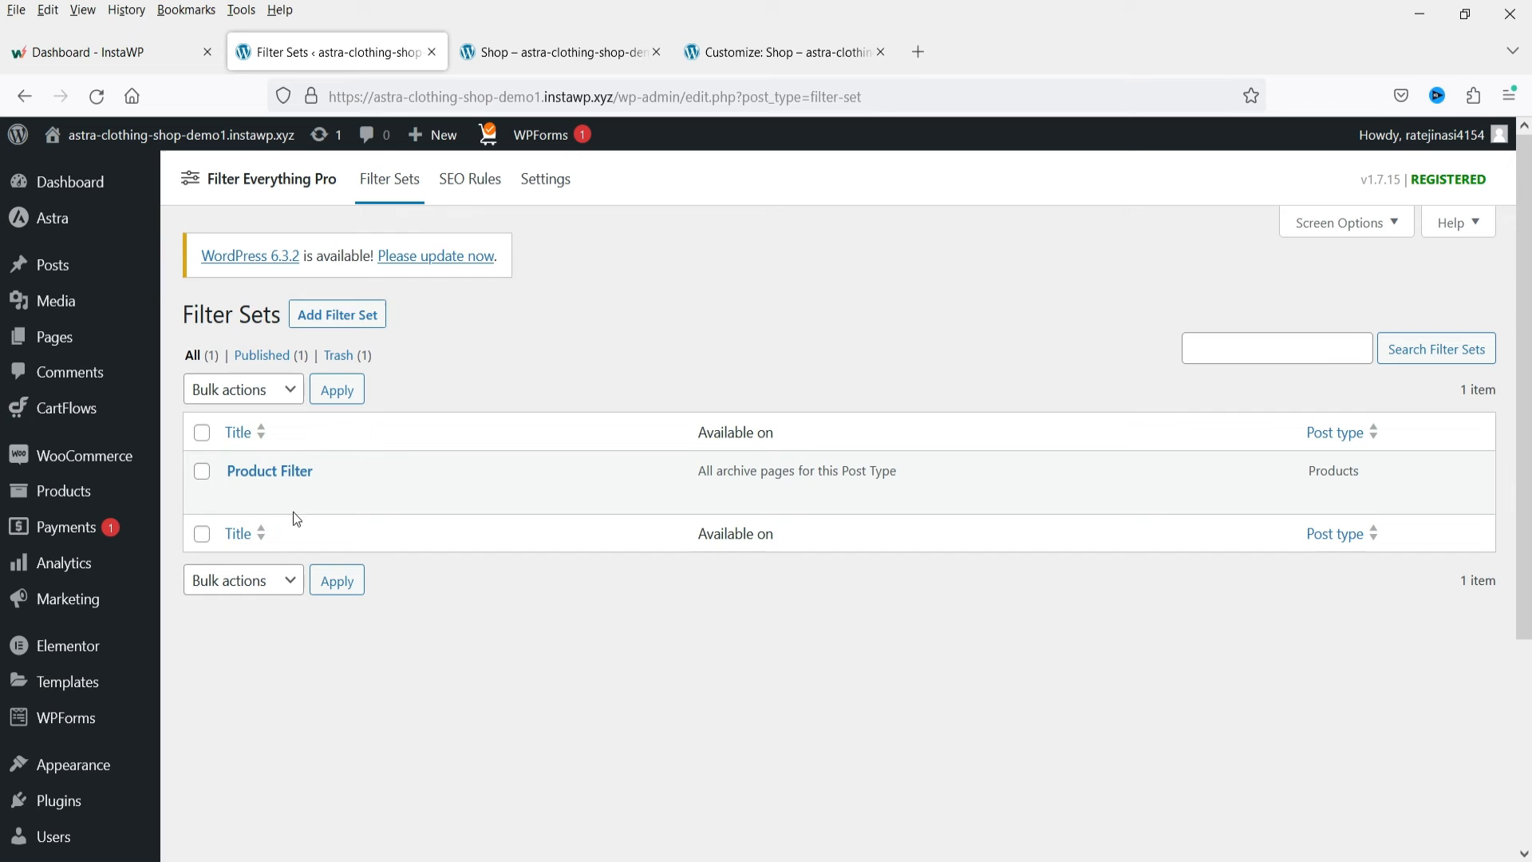
left_click(475, 189)
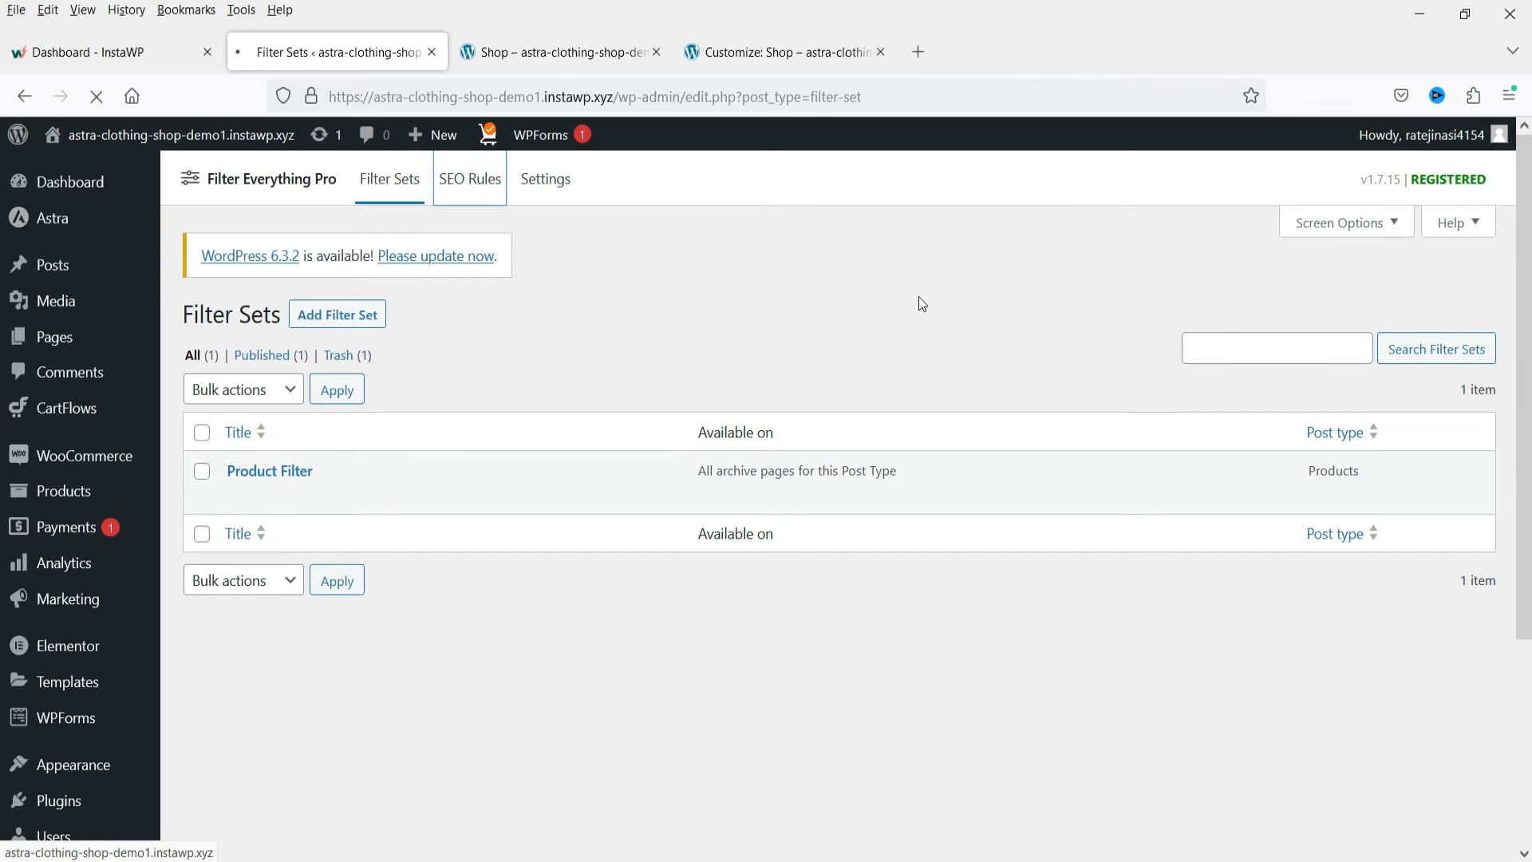
left_click(357, 315)
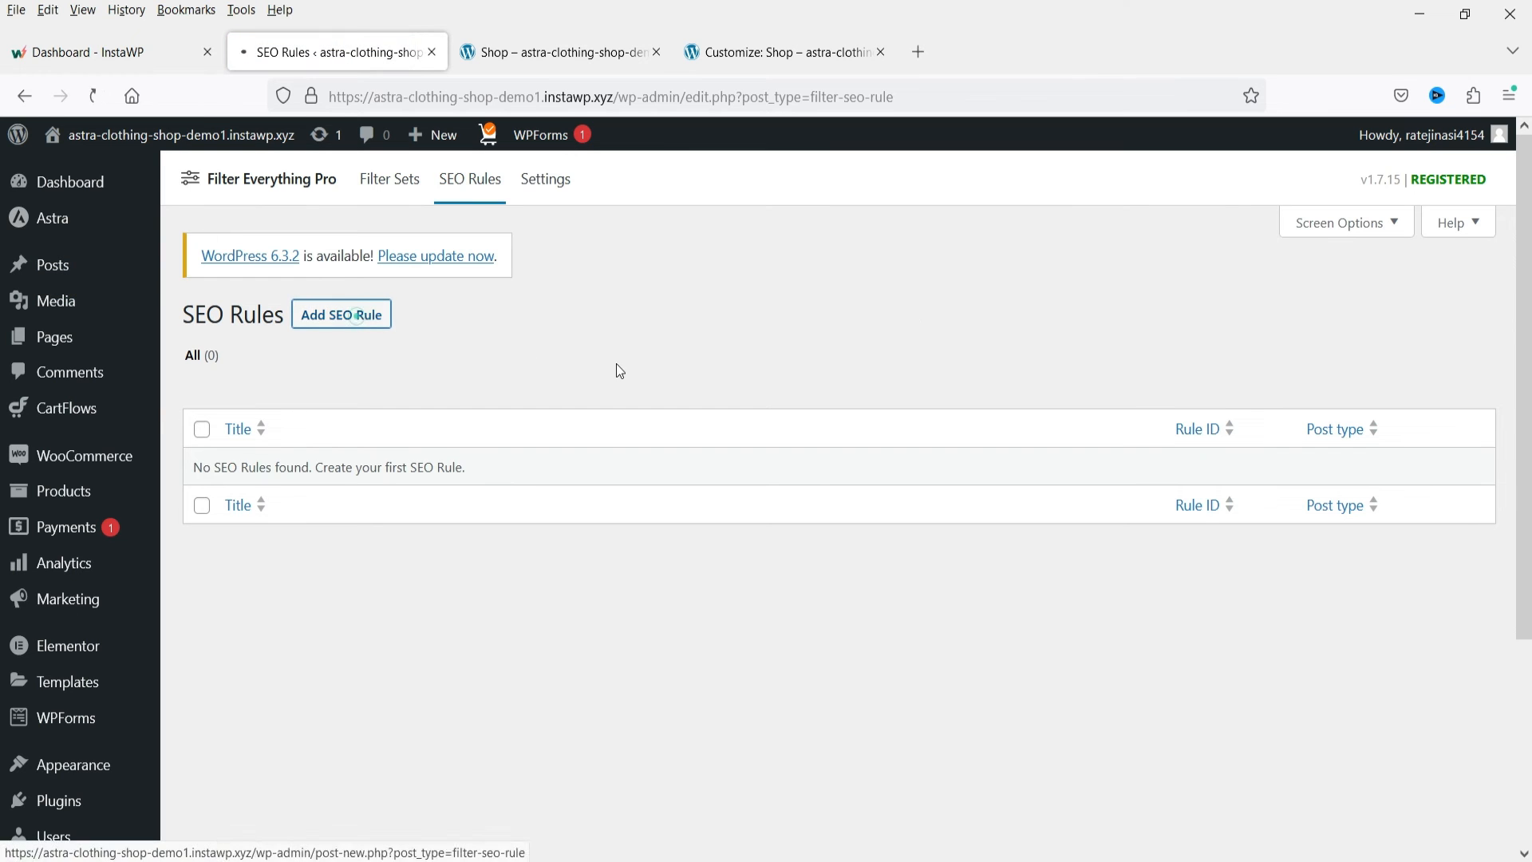
scroll(588, 367, "down", 4)
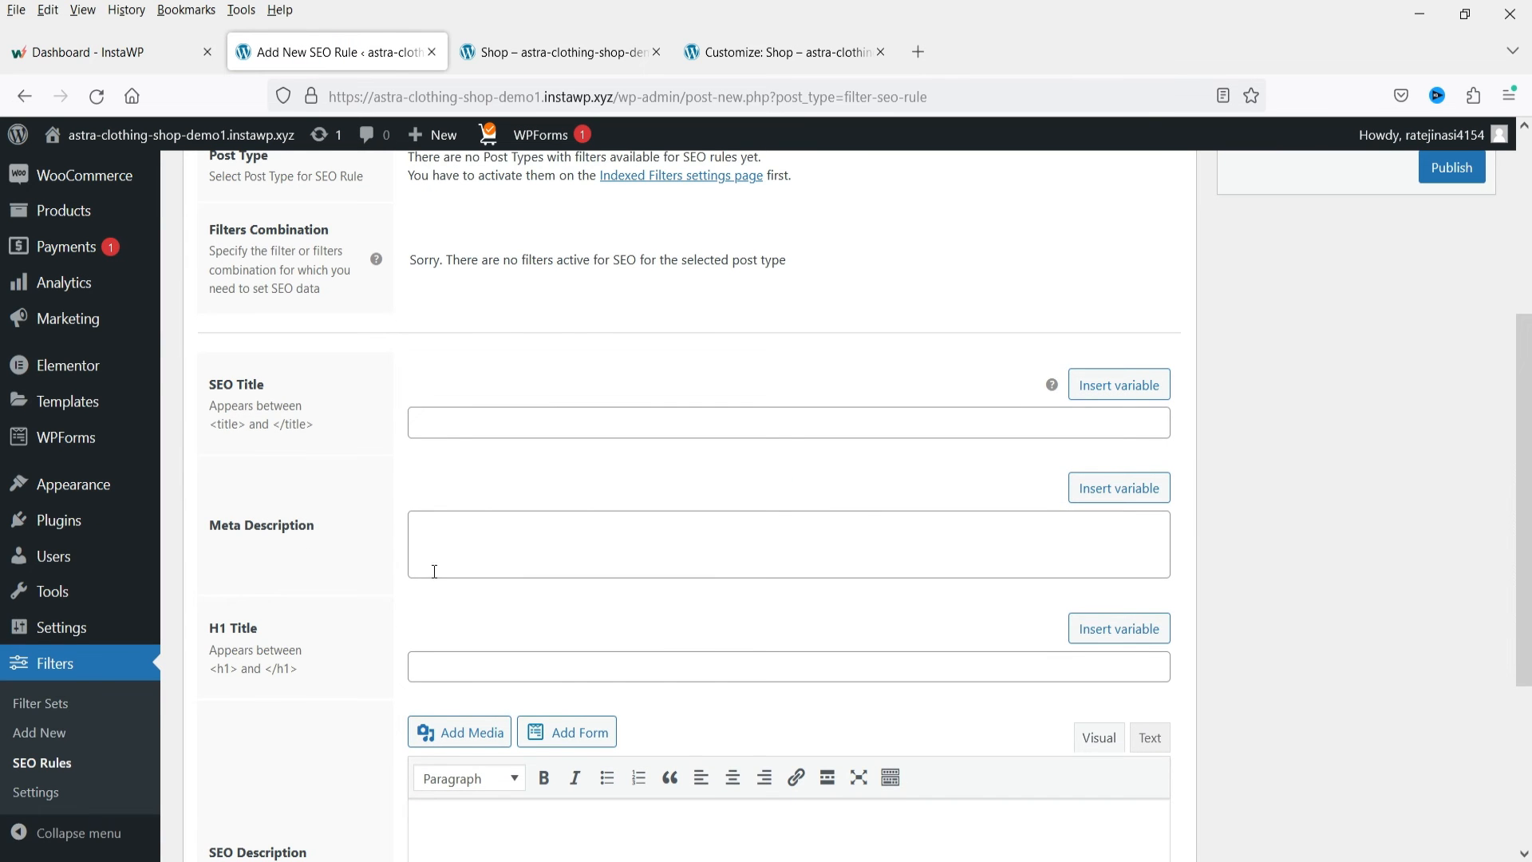
scroll(544, 543, "up", 4)
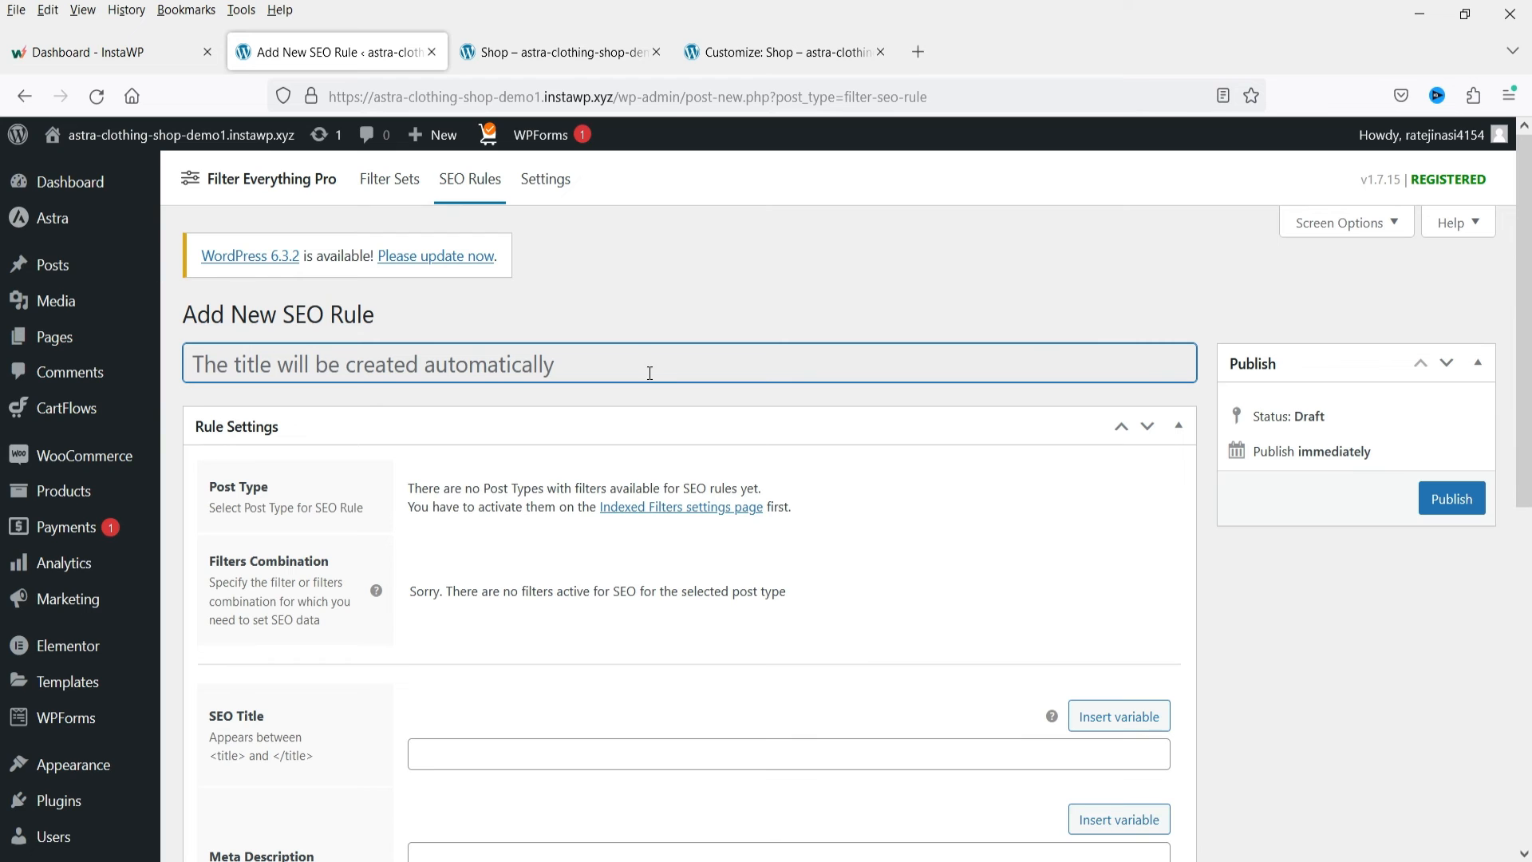
- Open the Product Filter set for editing and go to its Settings section
left_click(389, 173)
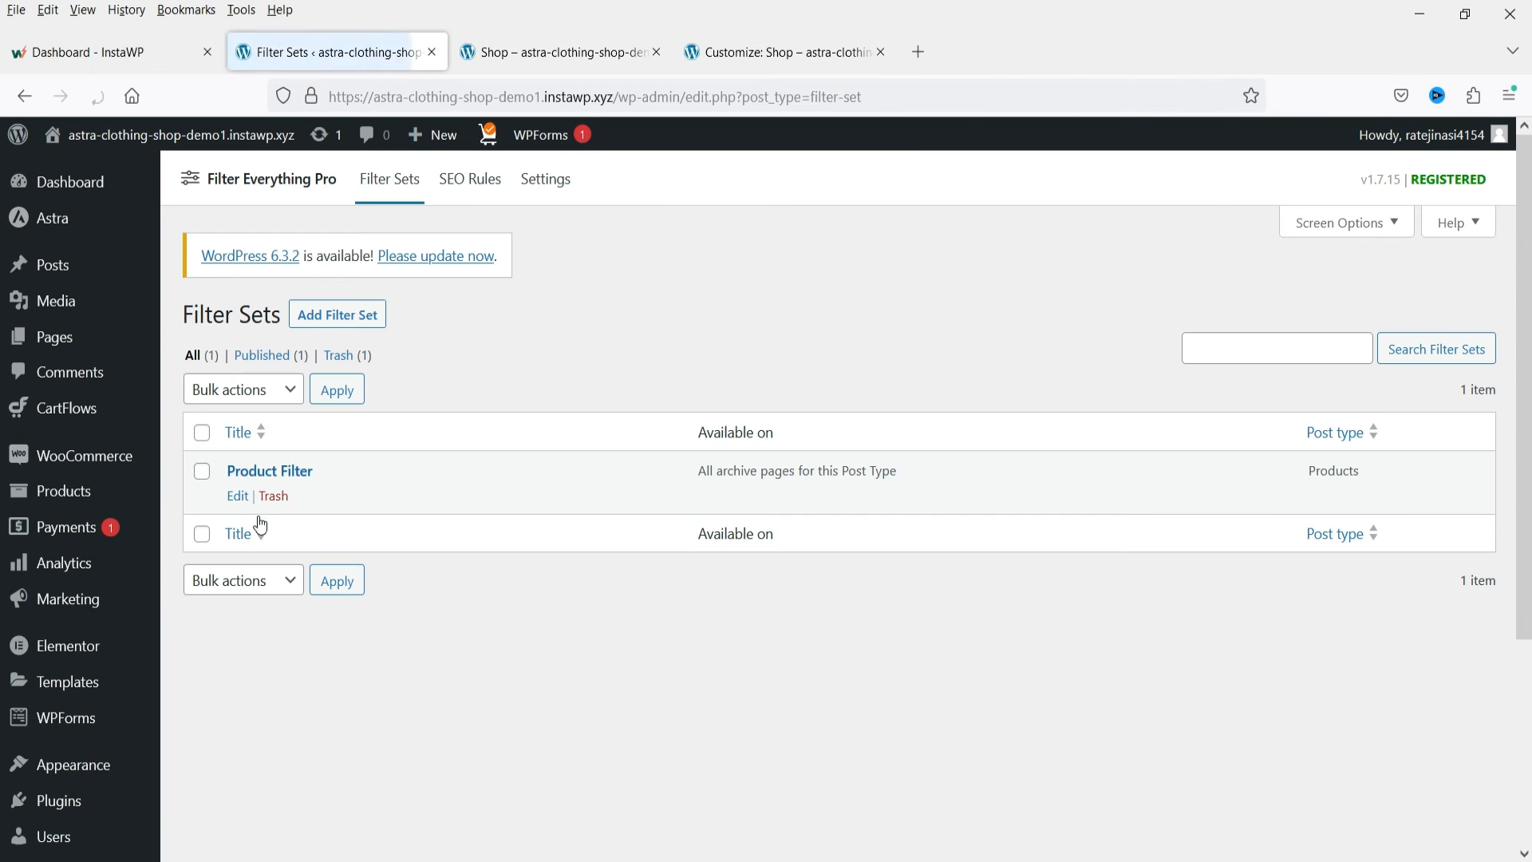
left_click(237, 495)
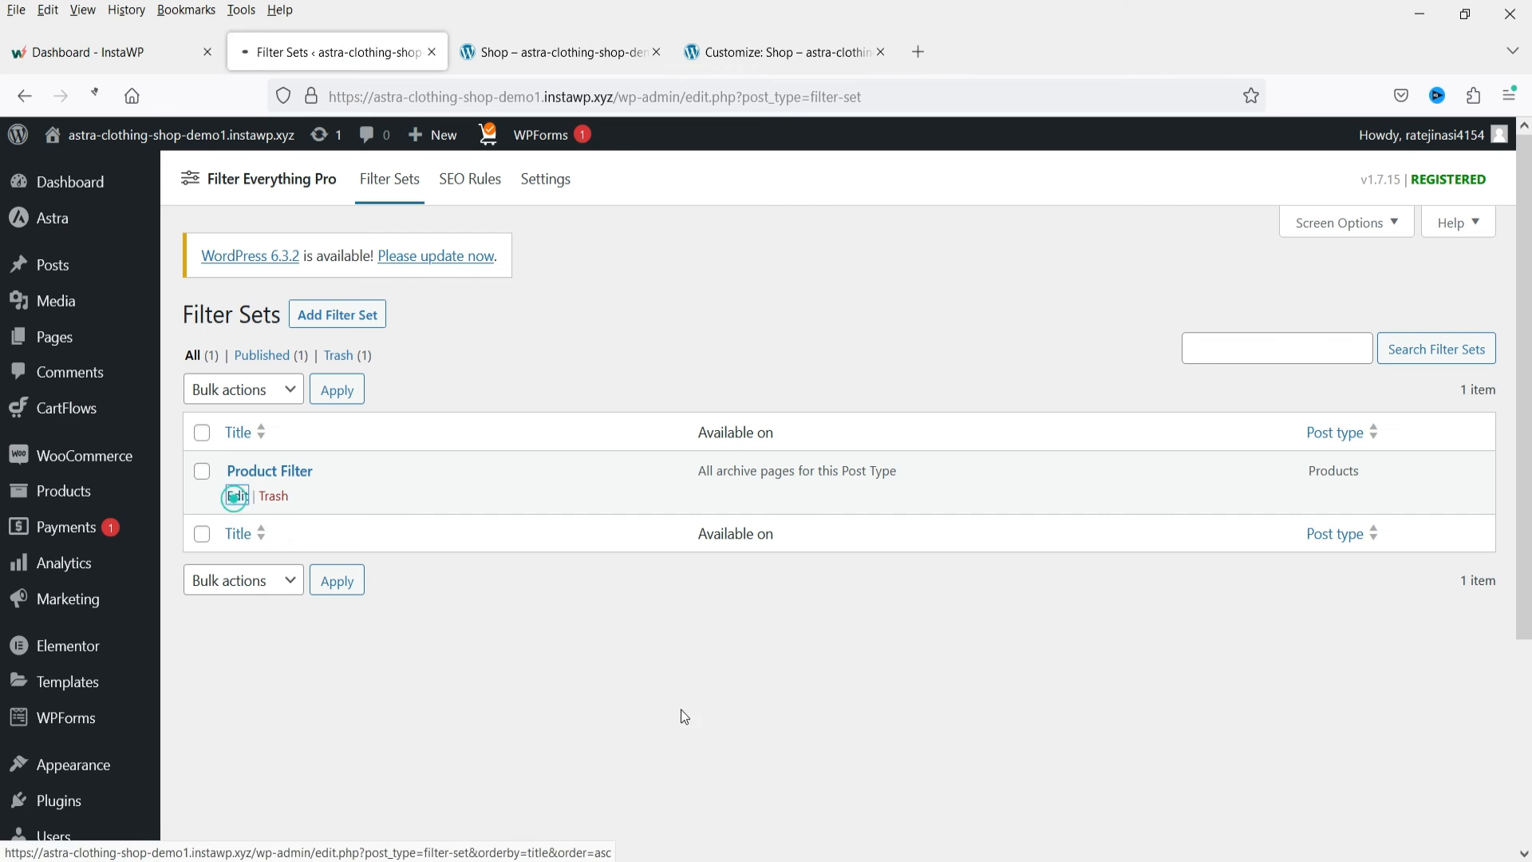
scroll(549, 456, "down", 3)
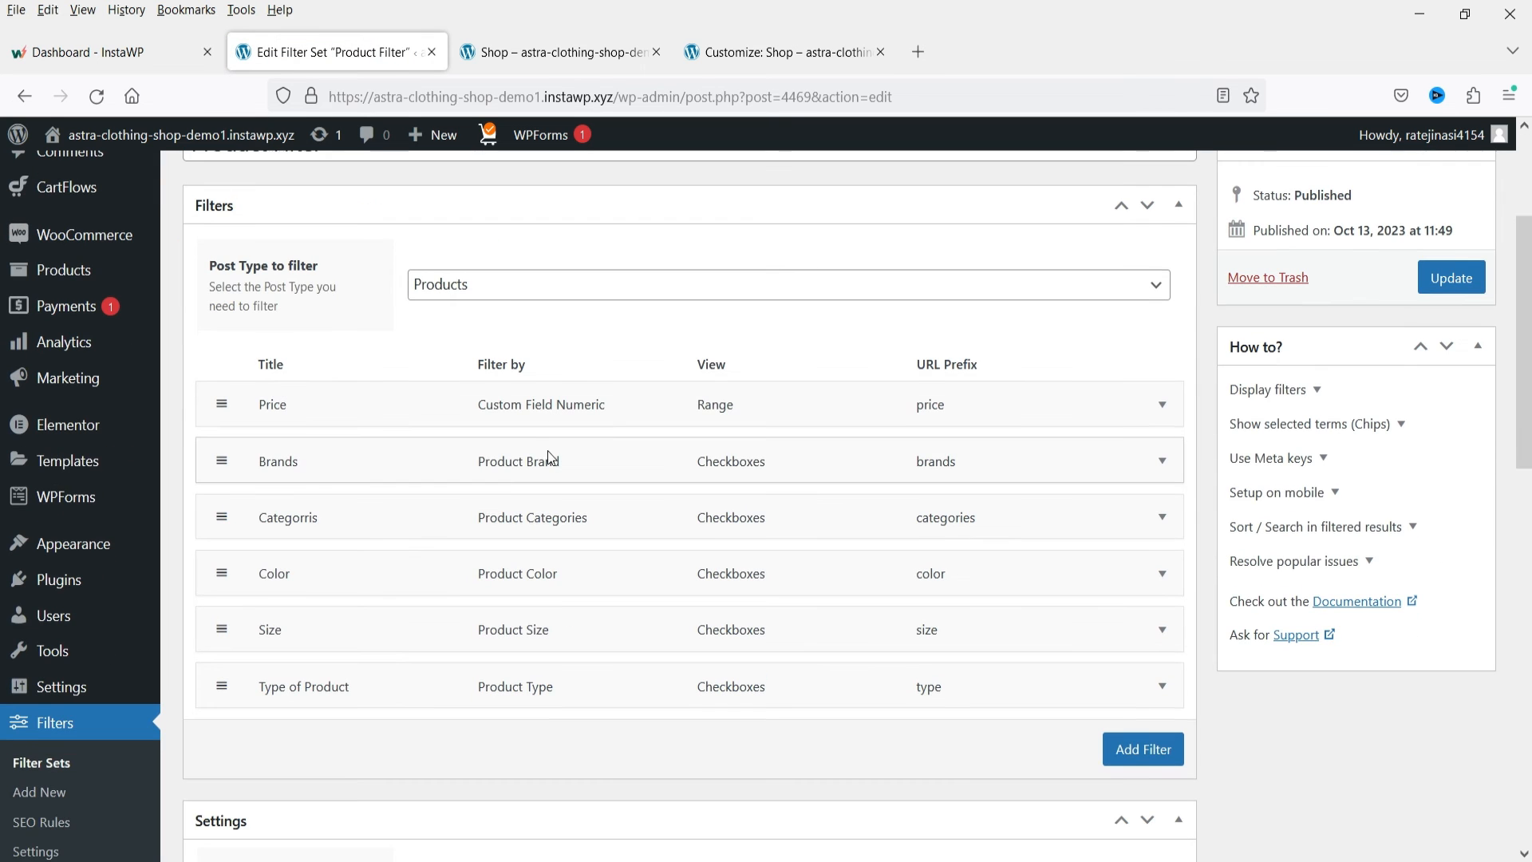
scroll(690, 371, "down", 3)
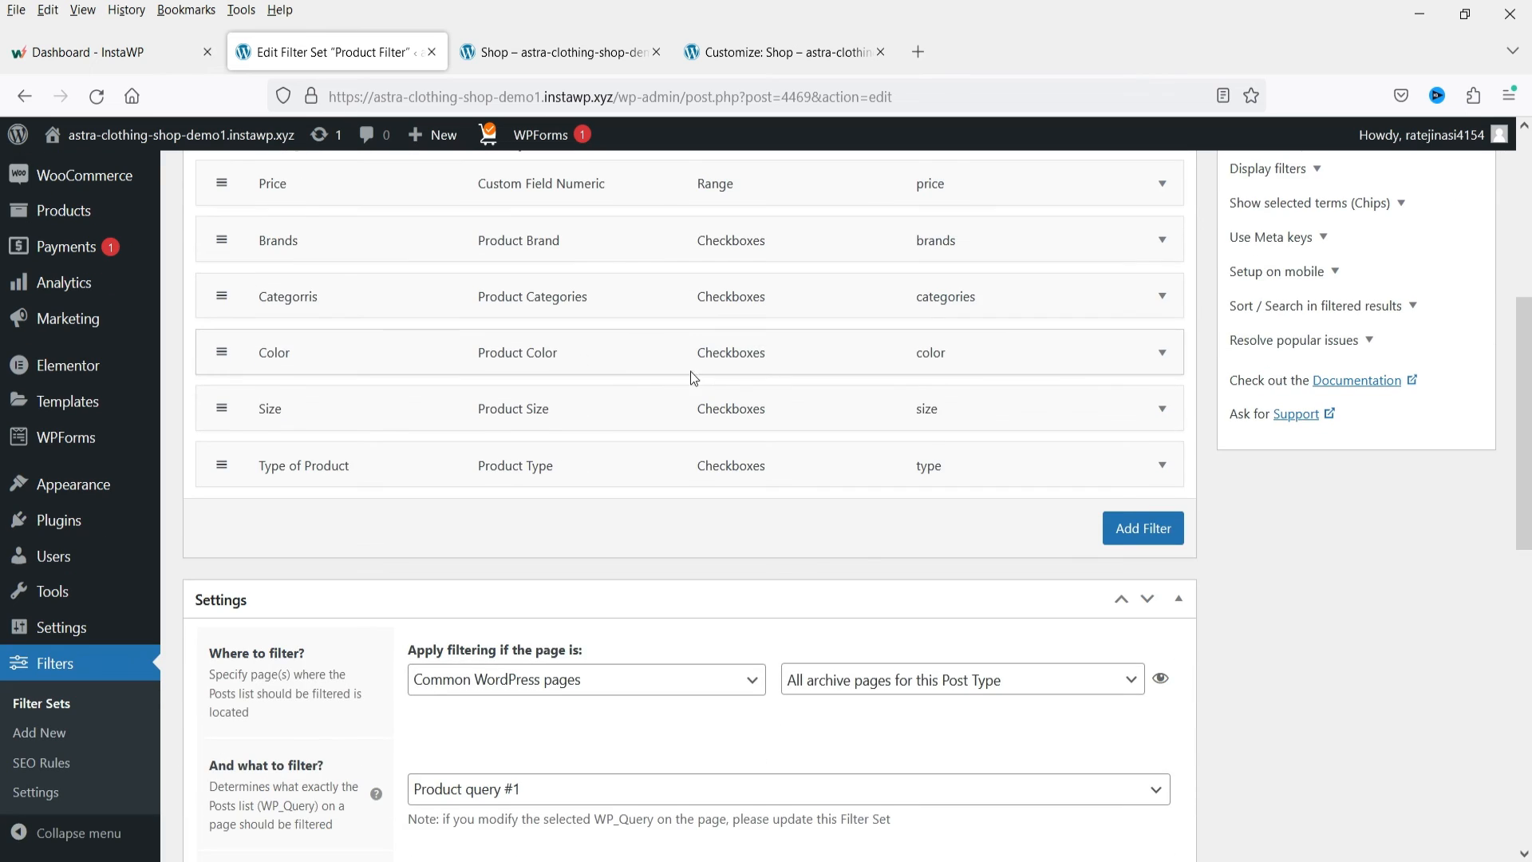
scroll(622, 359, "down", 4)
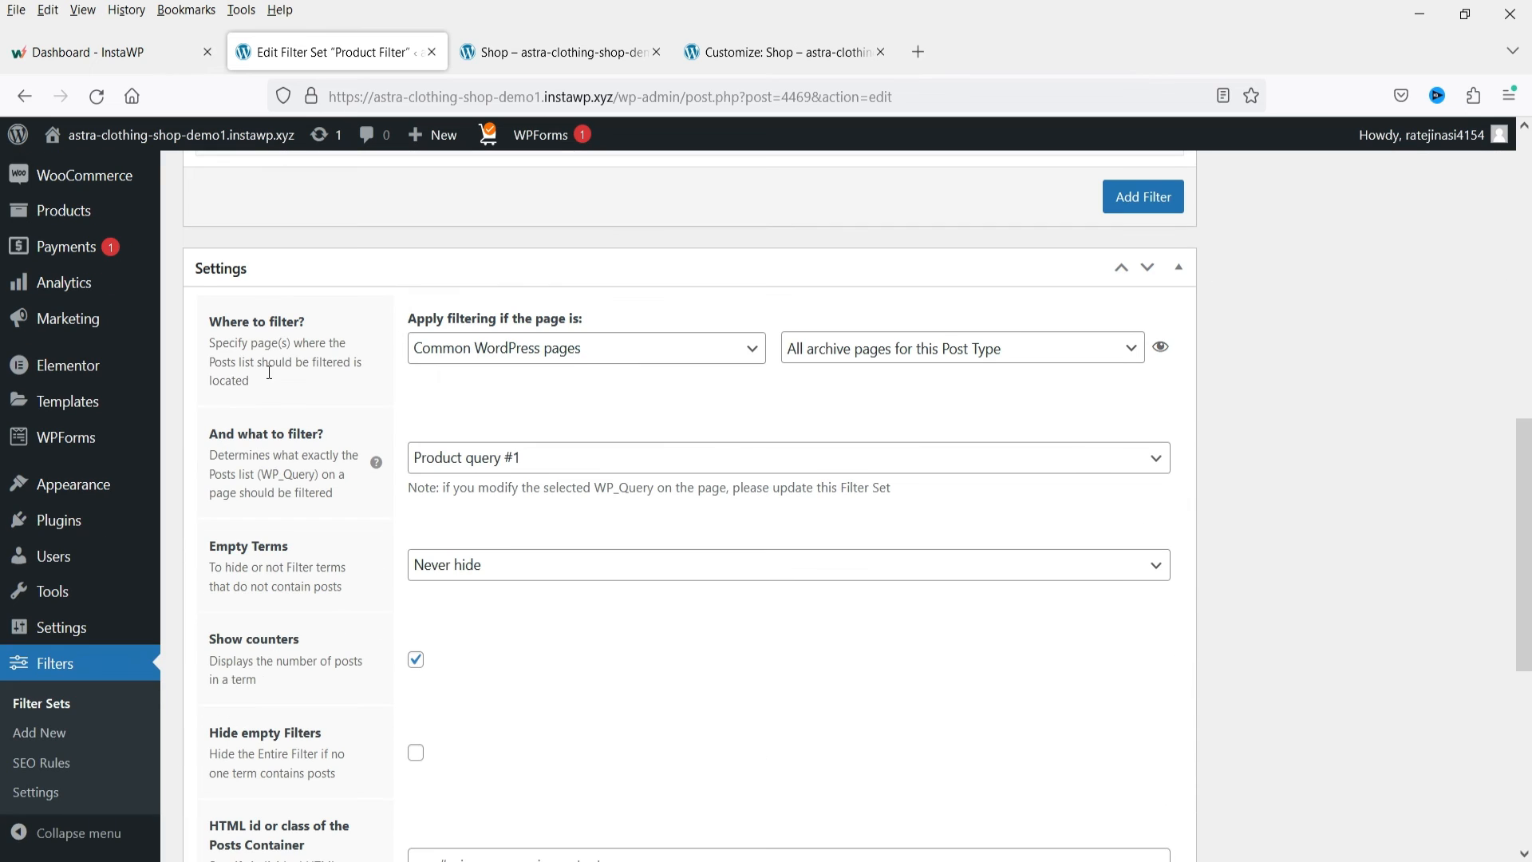
- Examine the choices for where to filter and what to filter, keeping Common WordPress pages and Product query #1
left_click(574, 354)
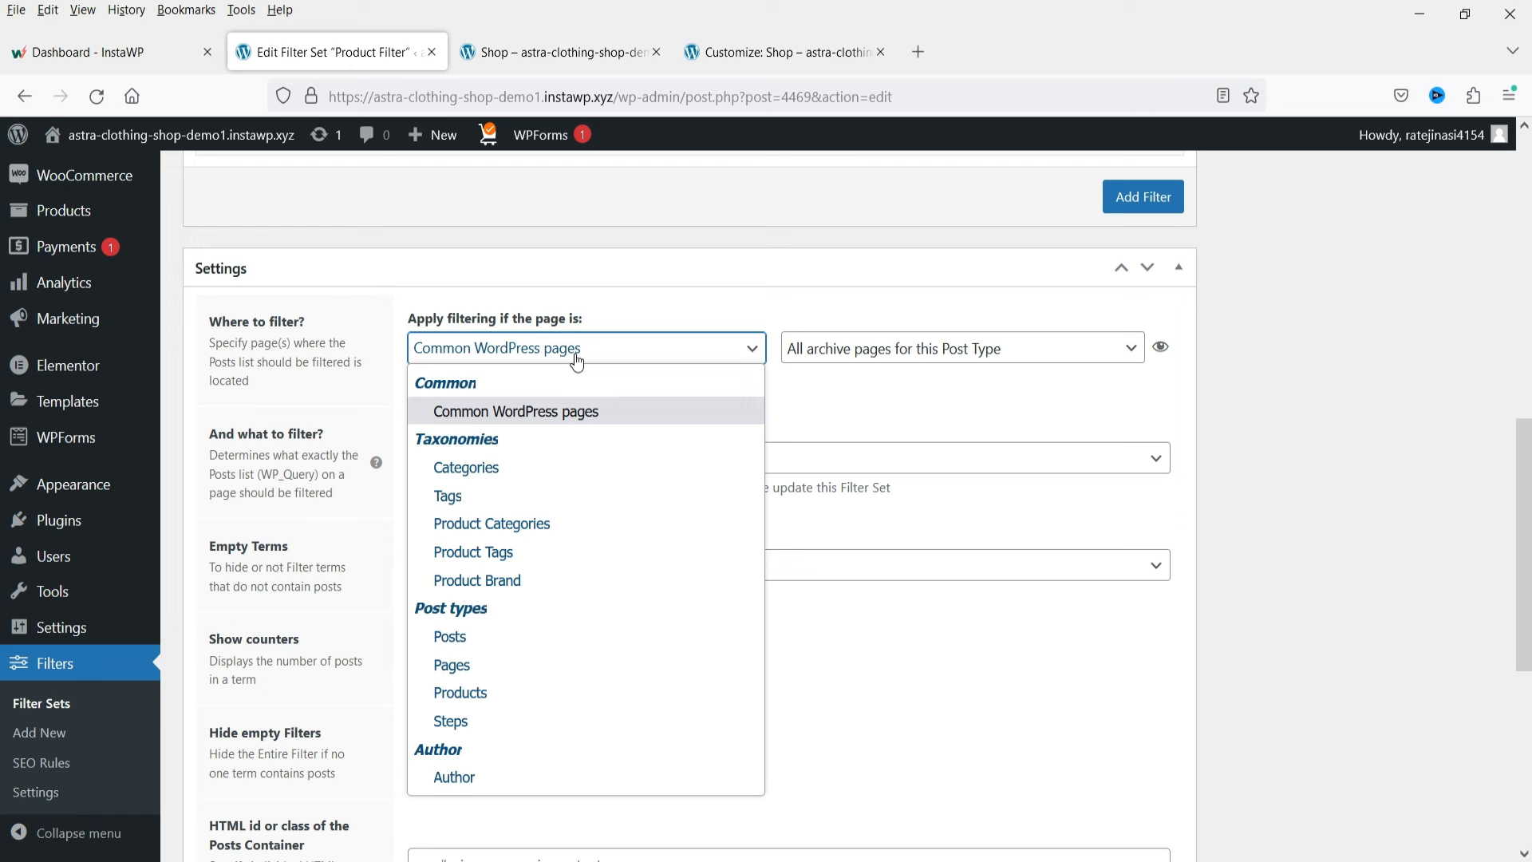
left_click(575, 409)
left_click(634, 459)
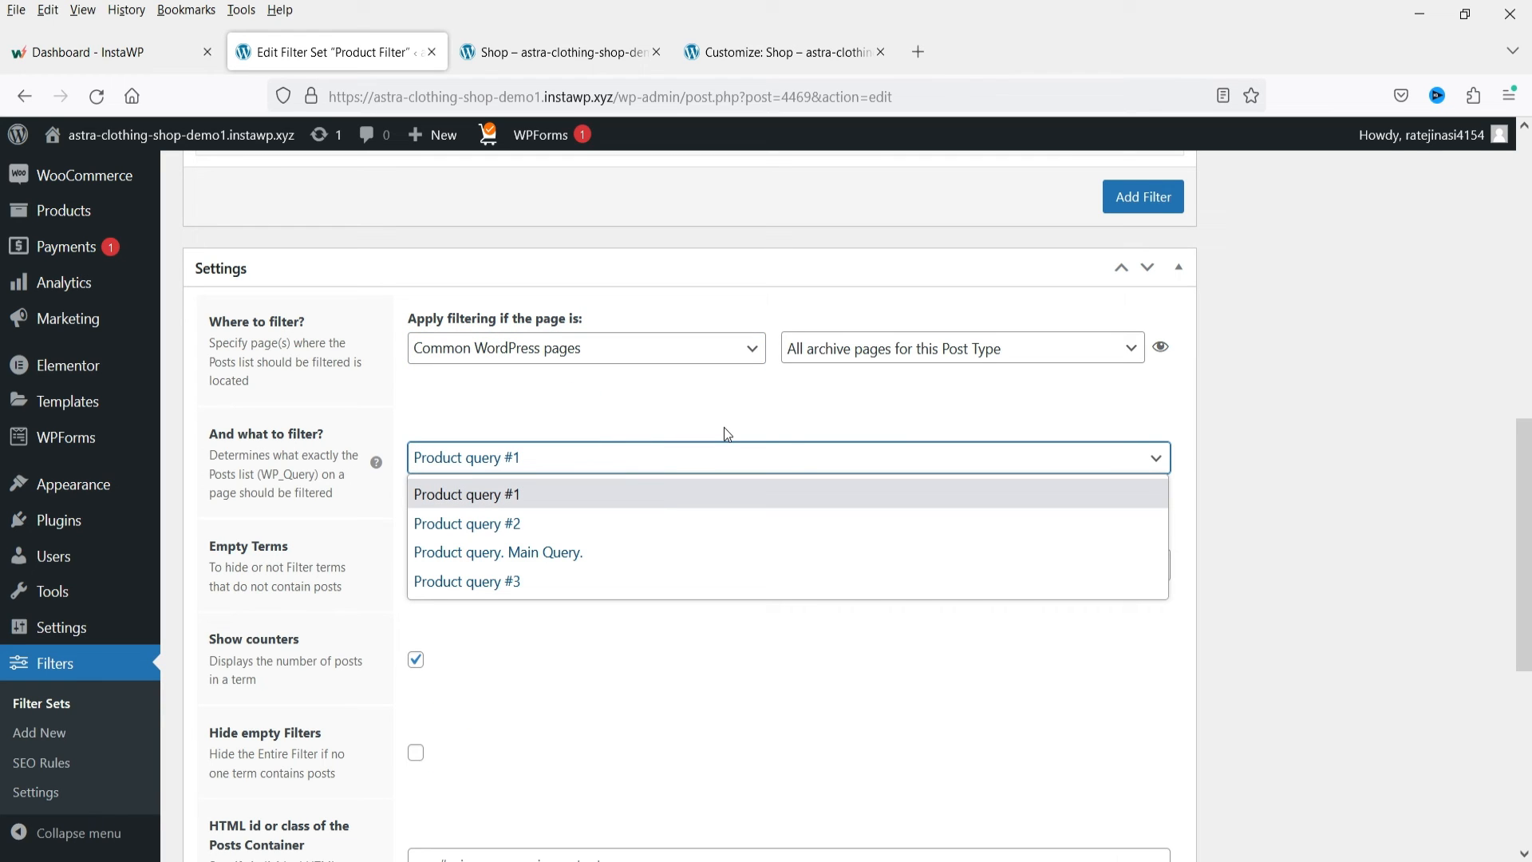
left_click(663, 405)
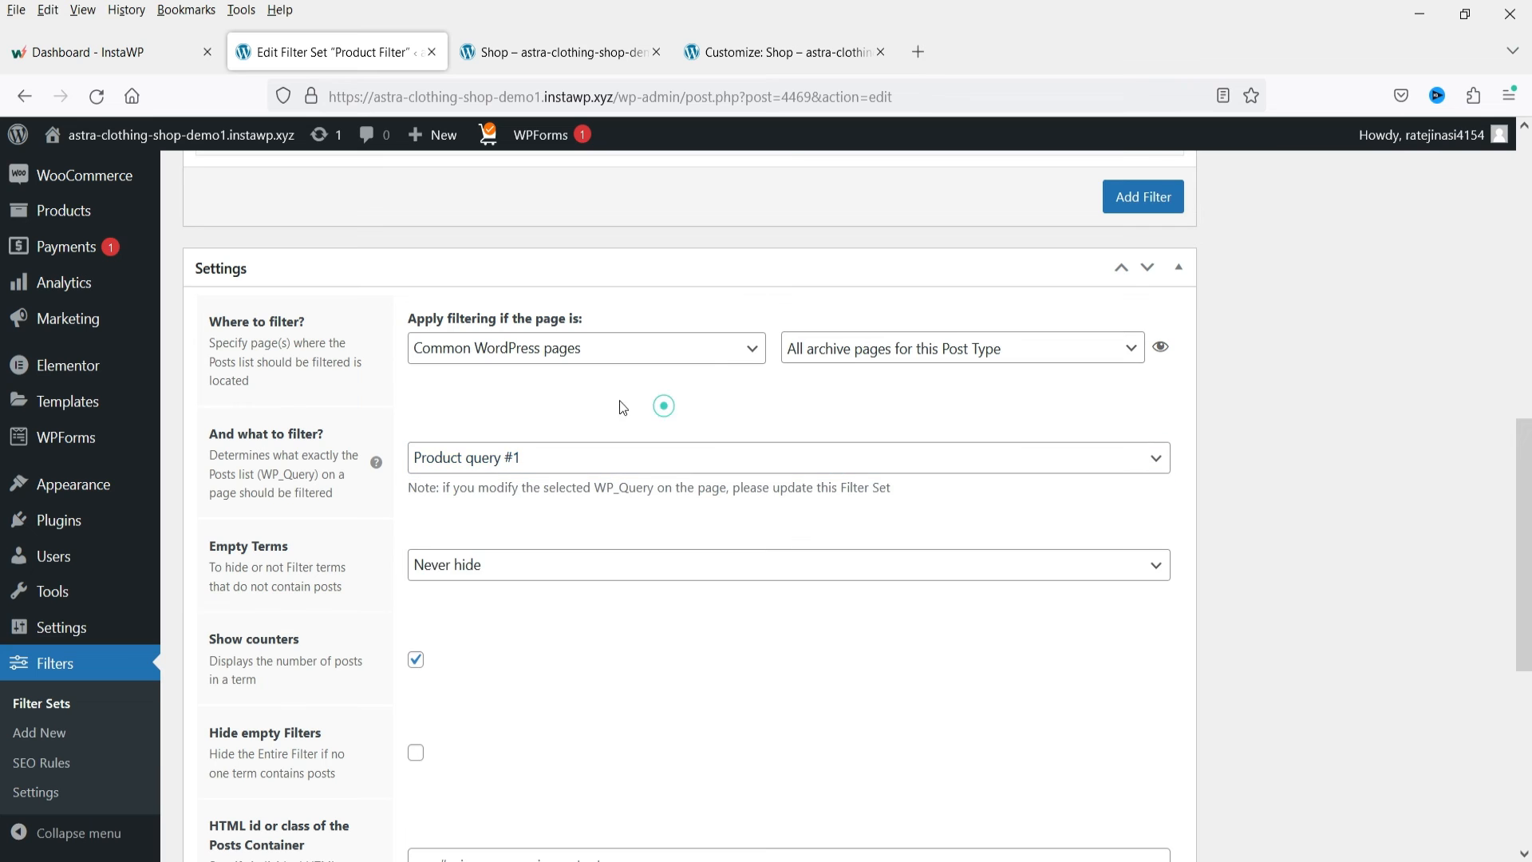
- Set Empty Terms to Always hide and update the filter set
scroll(615, 458, "down", 3)
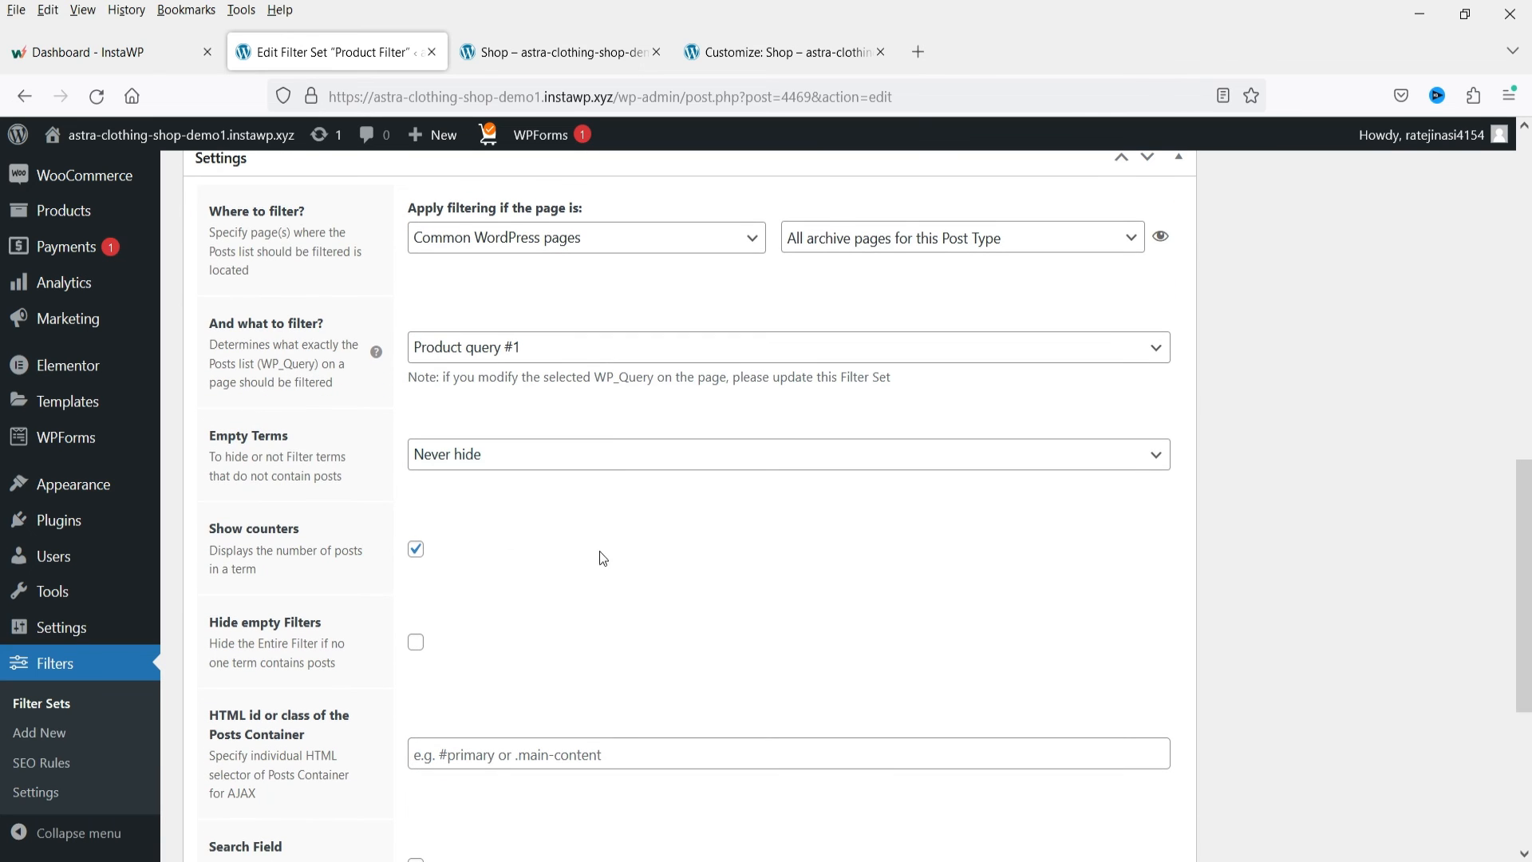
left_click(529, 462)
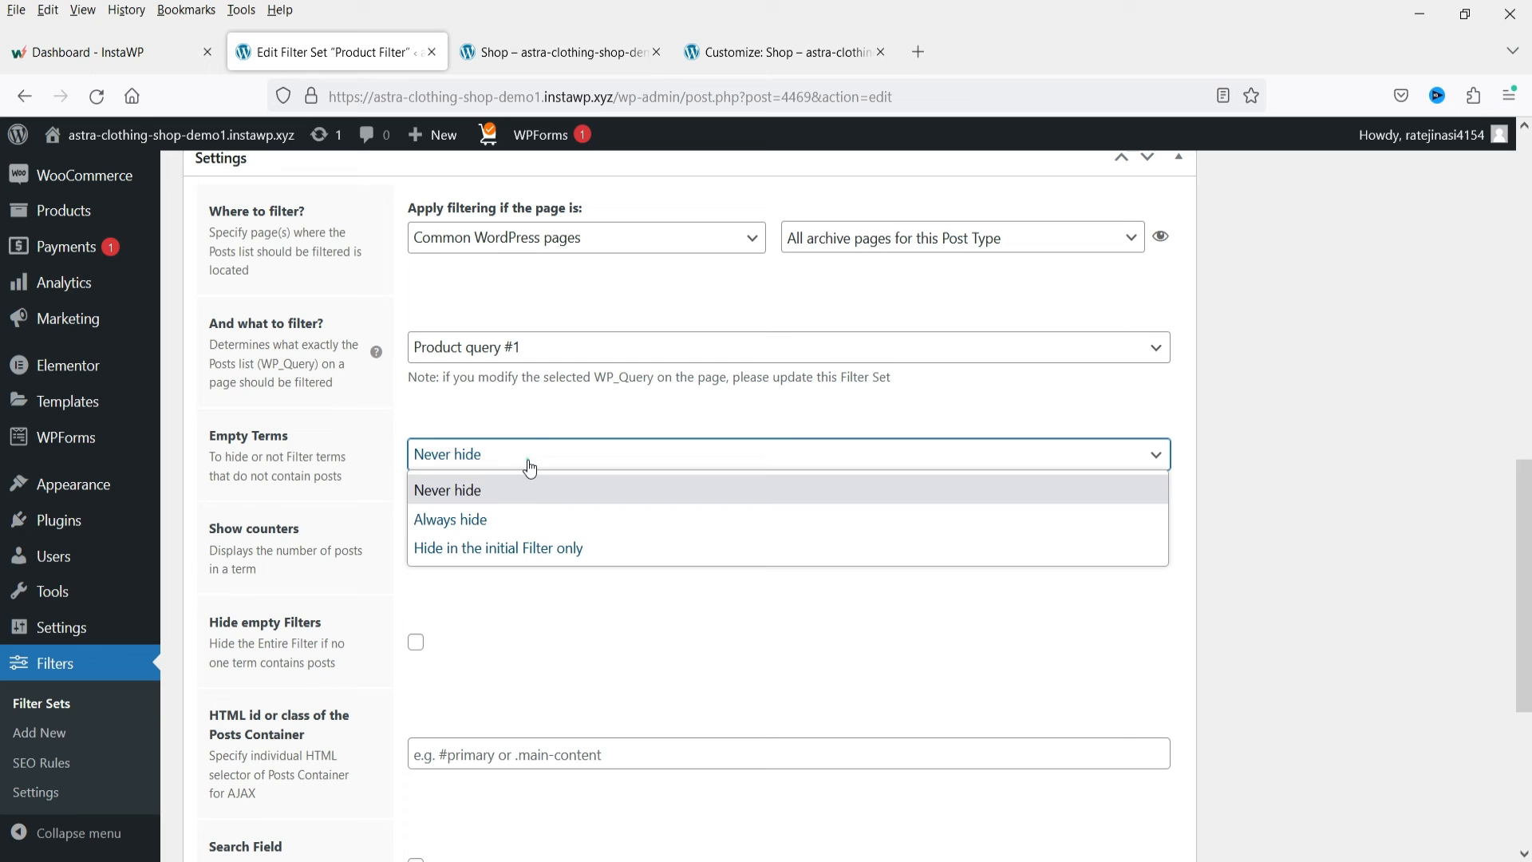
left_click(525, 519)
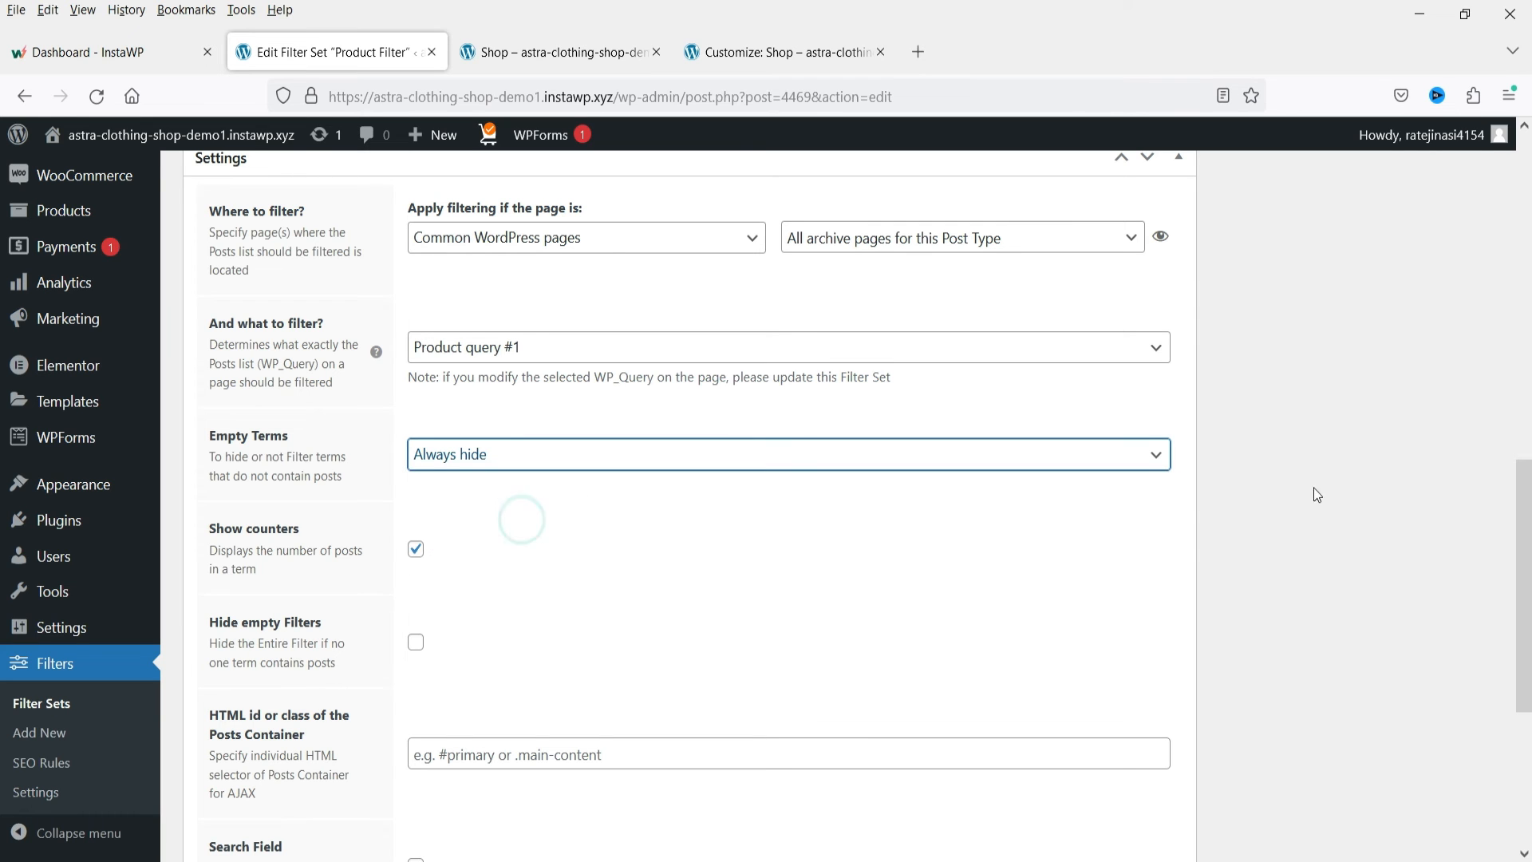
scroll(1356, 478, "up", 10)
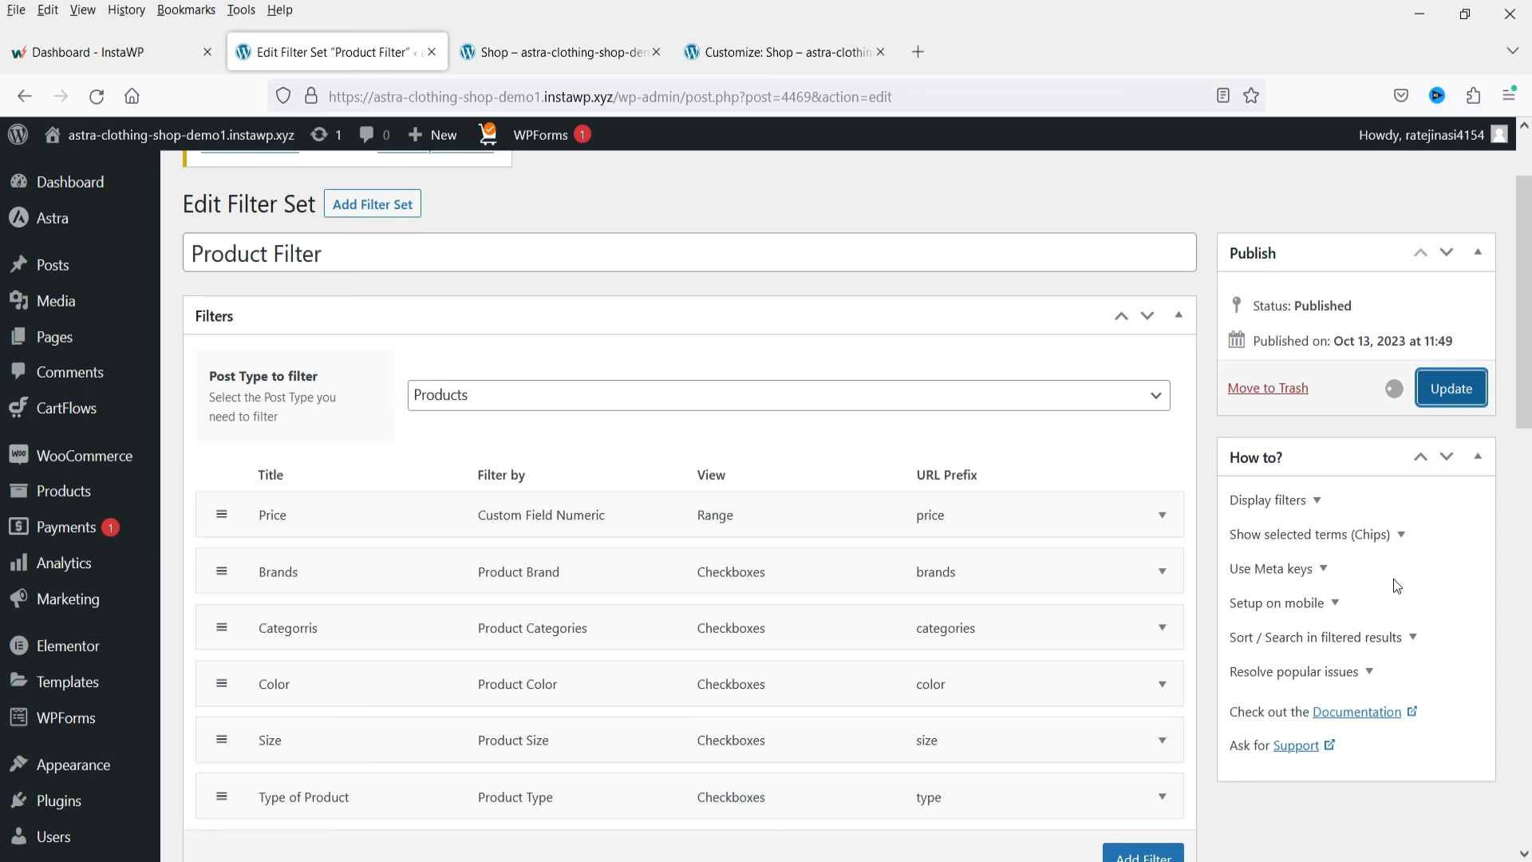
- Compare the Brands and Color filter terms on the shop page before and after reloading it
left_click(557, 52)
scroll(151, 578, "down", 3)
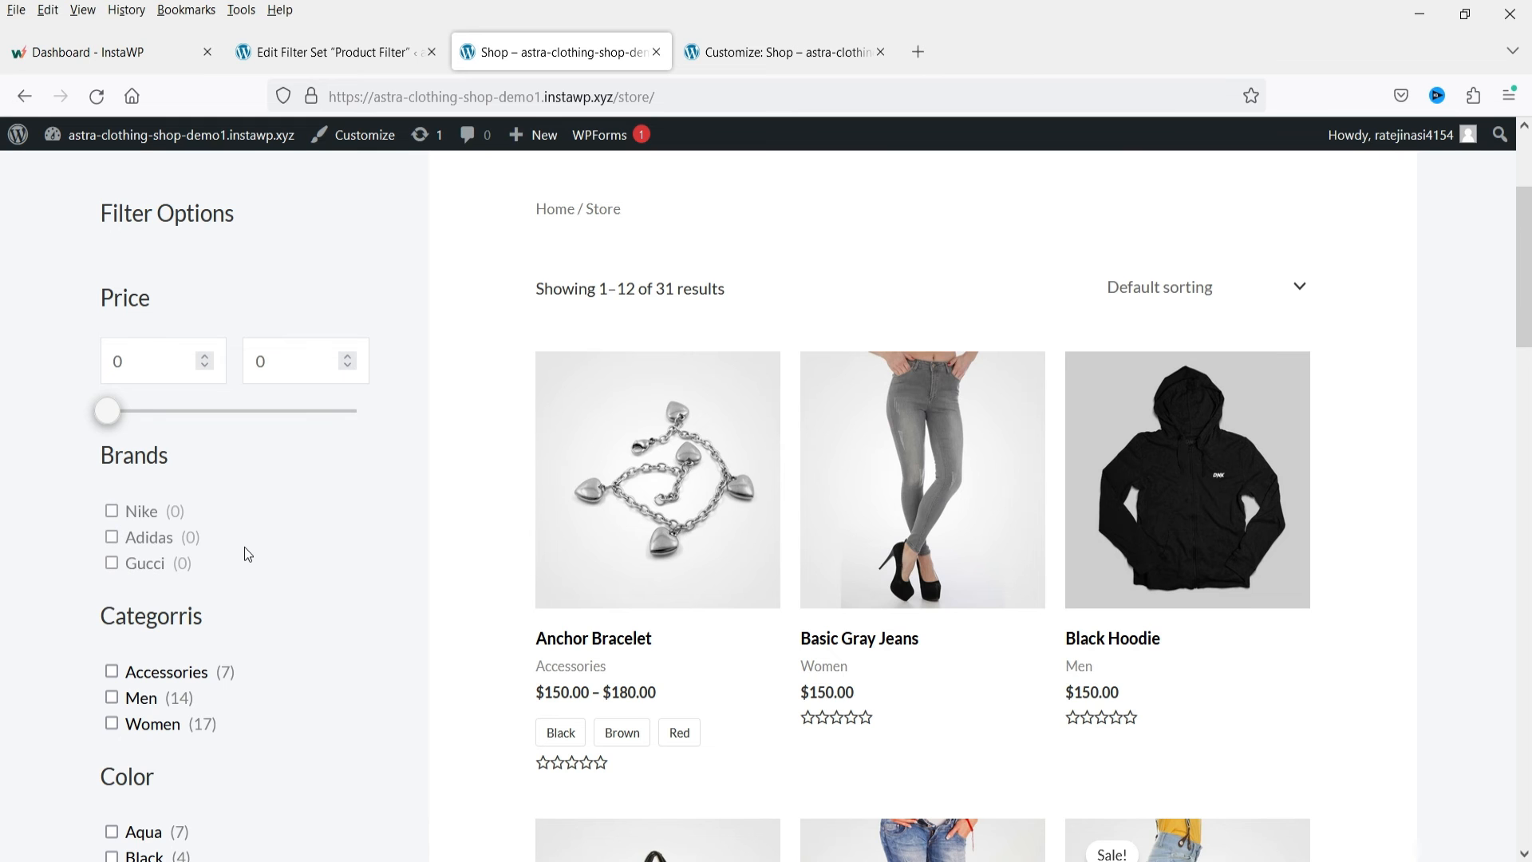
scroll(244, 547, "down", 4)
scroll(154, 505, "down", 2)
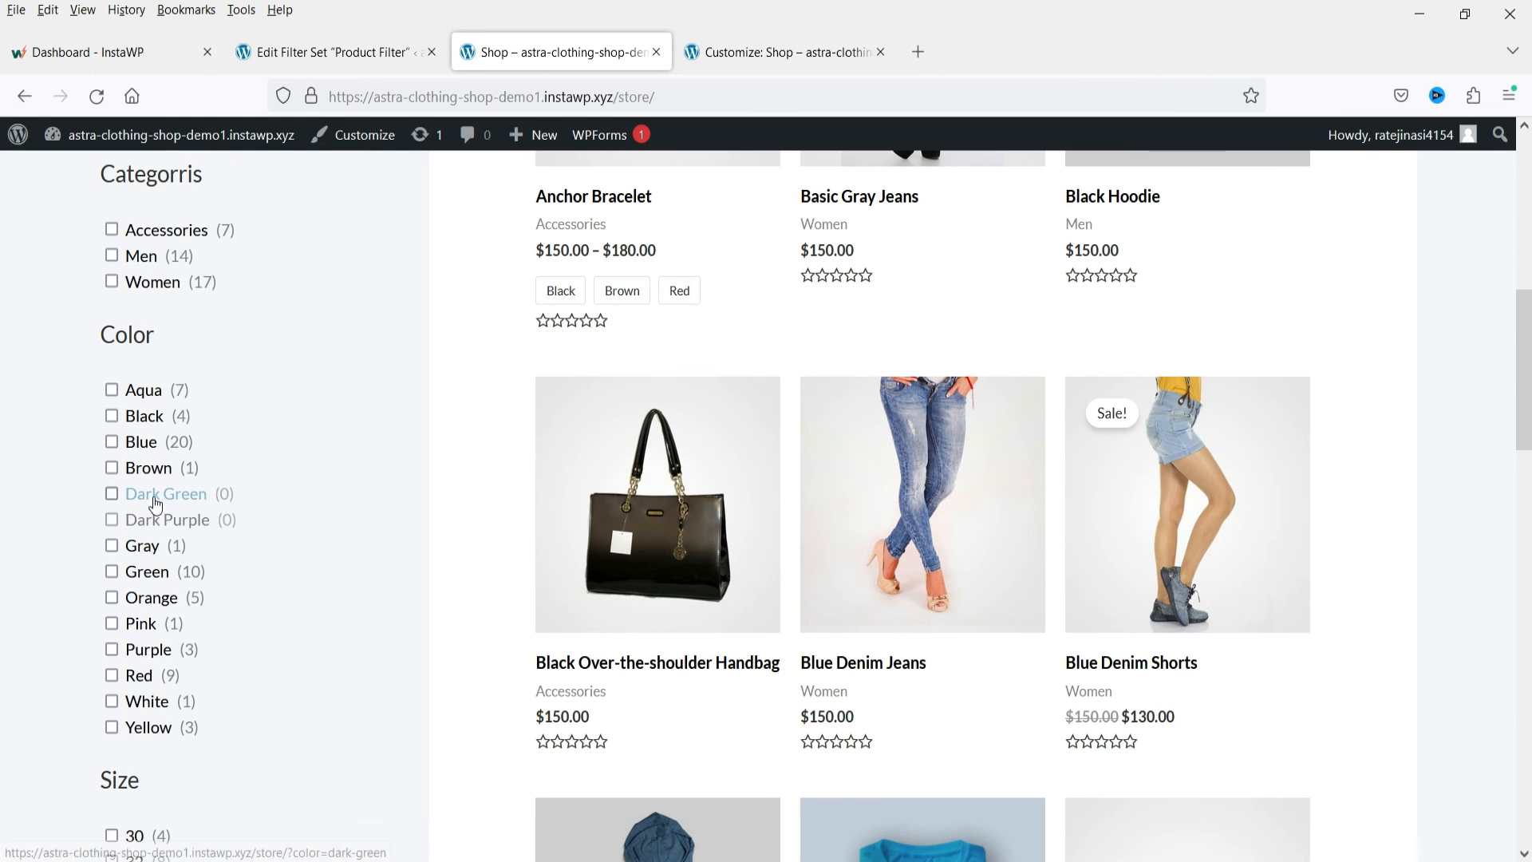
left_click(95, 97)
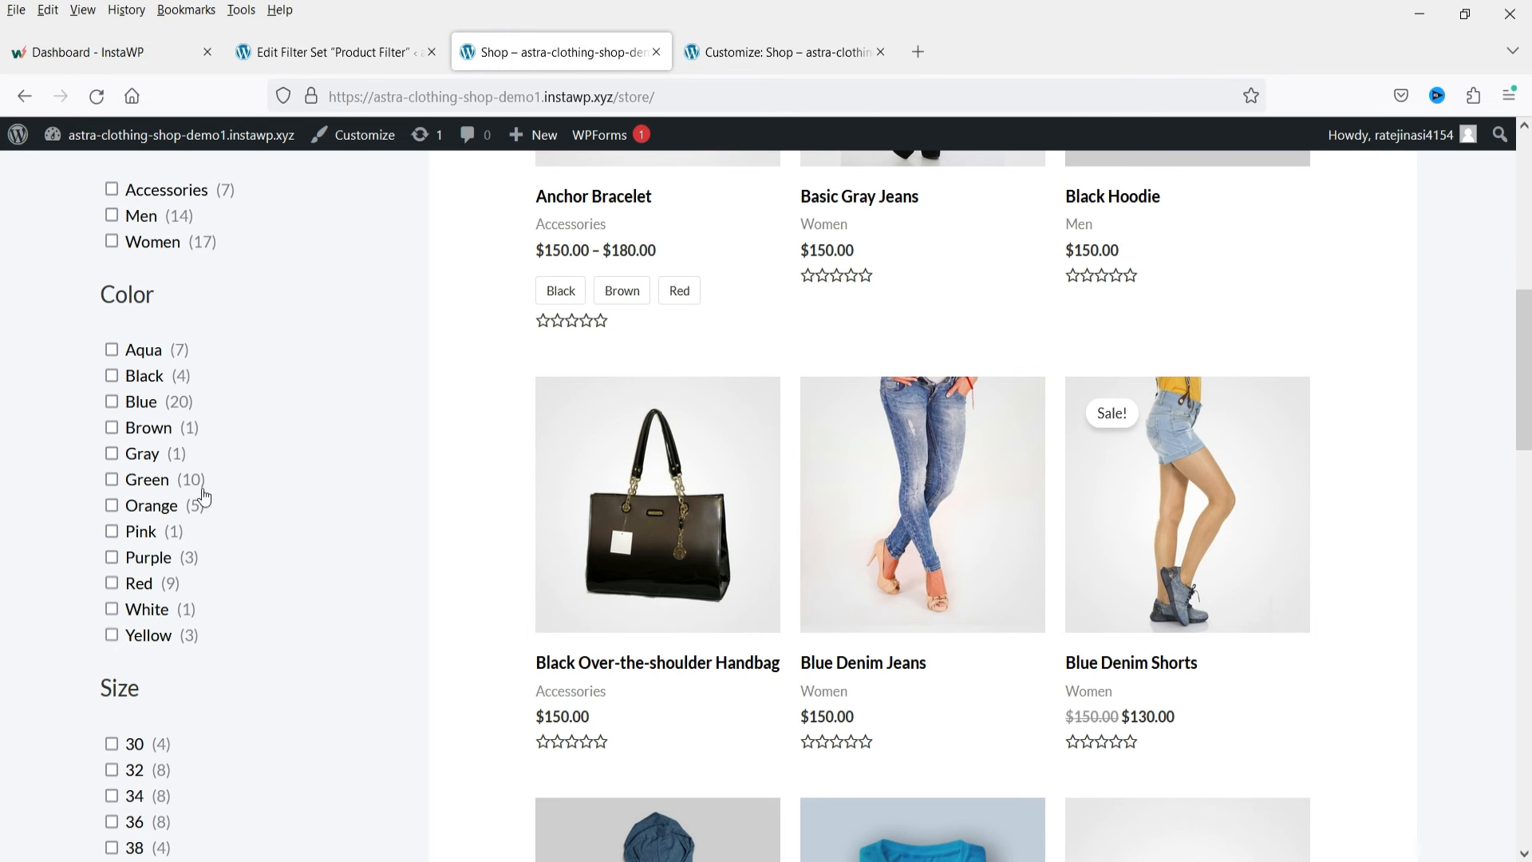
scroll(218, 523, "up", 4)
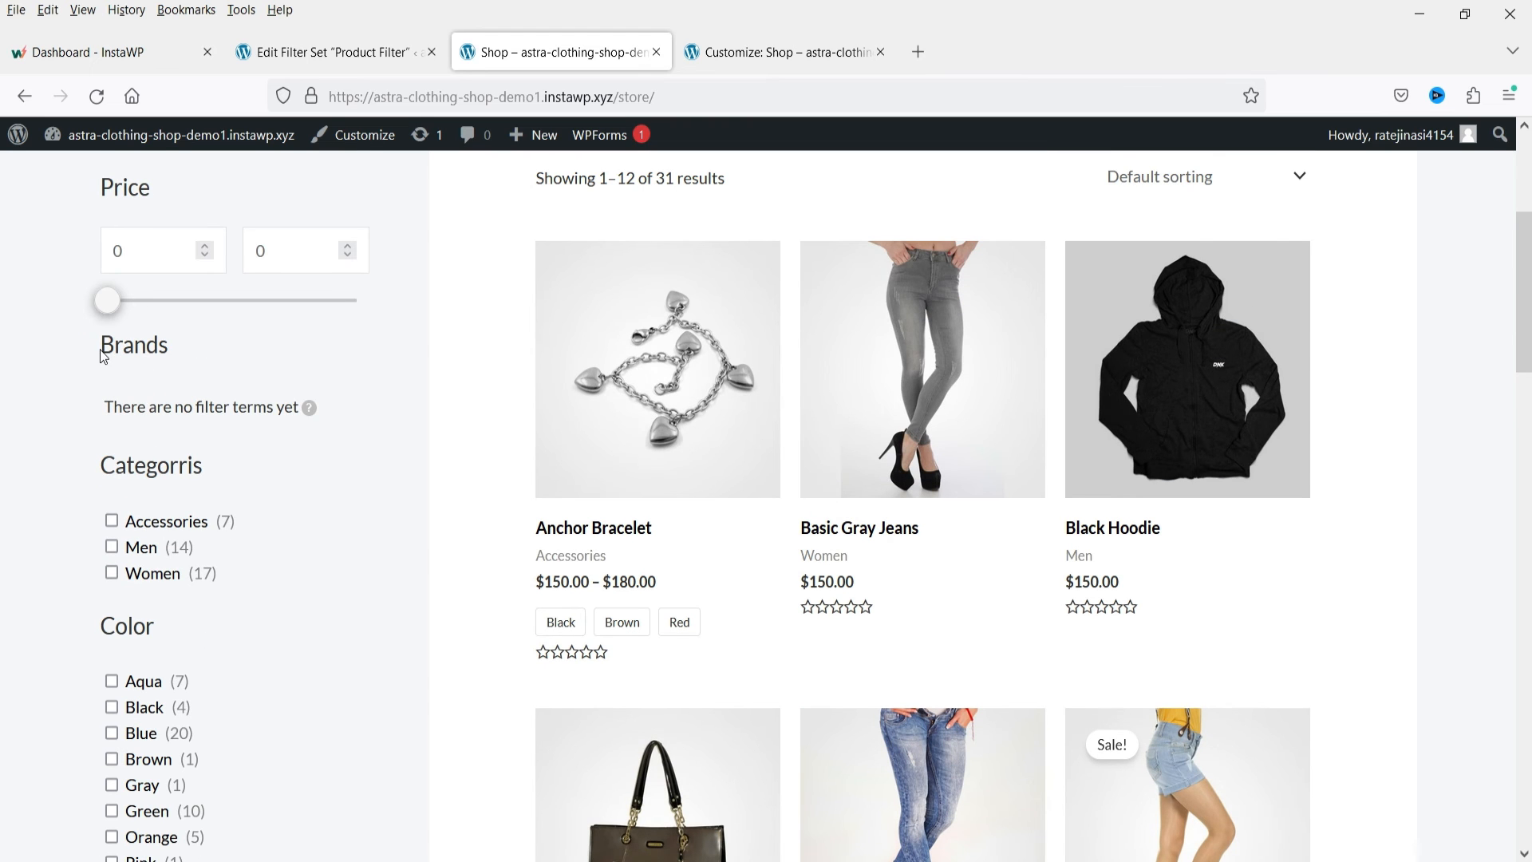
triple_click(122, 401)
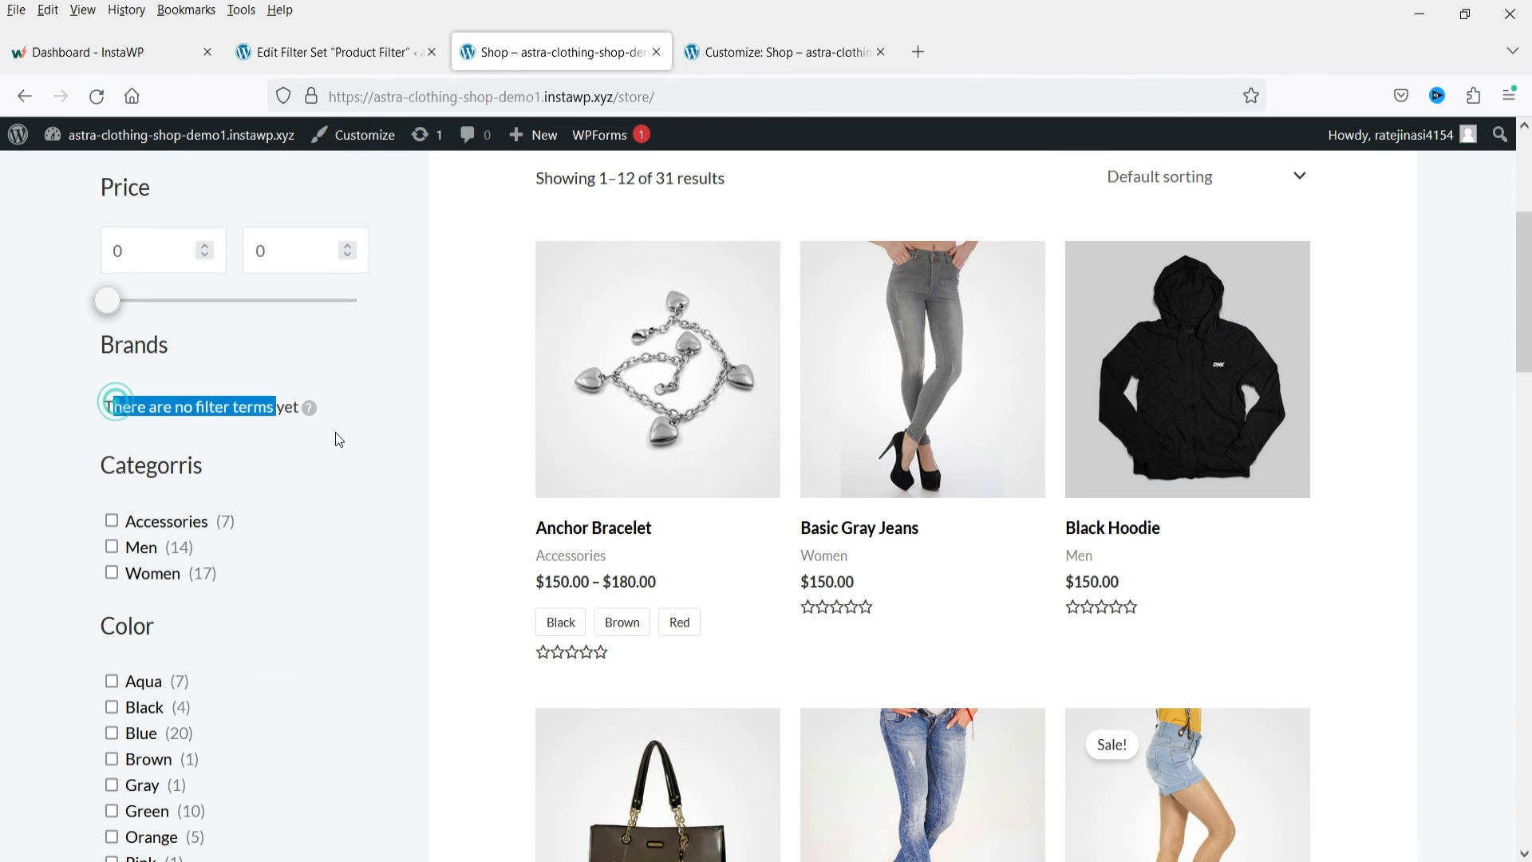
left_click(335, 432)
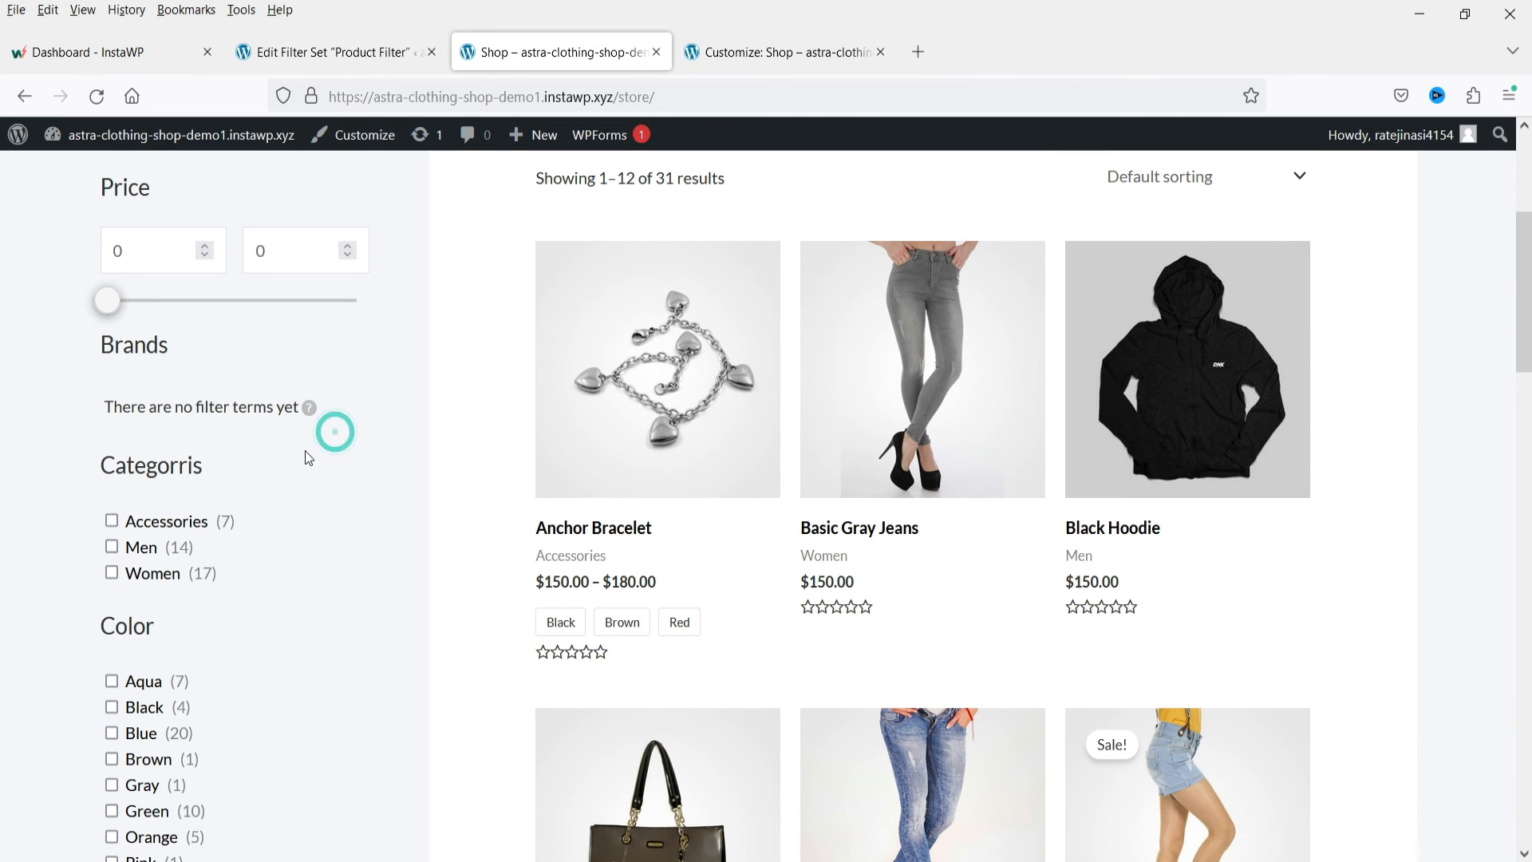
- Return to the Product Filter set and change Empty Terms back to Never hide
left_click(302, 62)
scroll(594, 555, "down", 1)
scroll(585, 561, "down", 10)
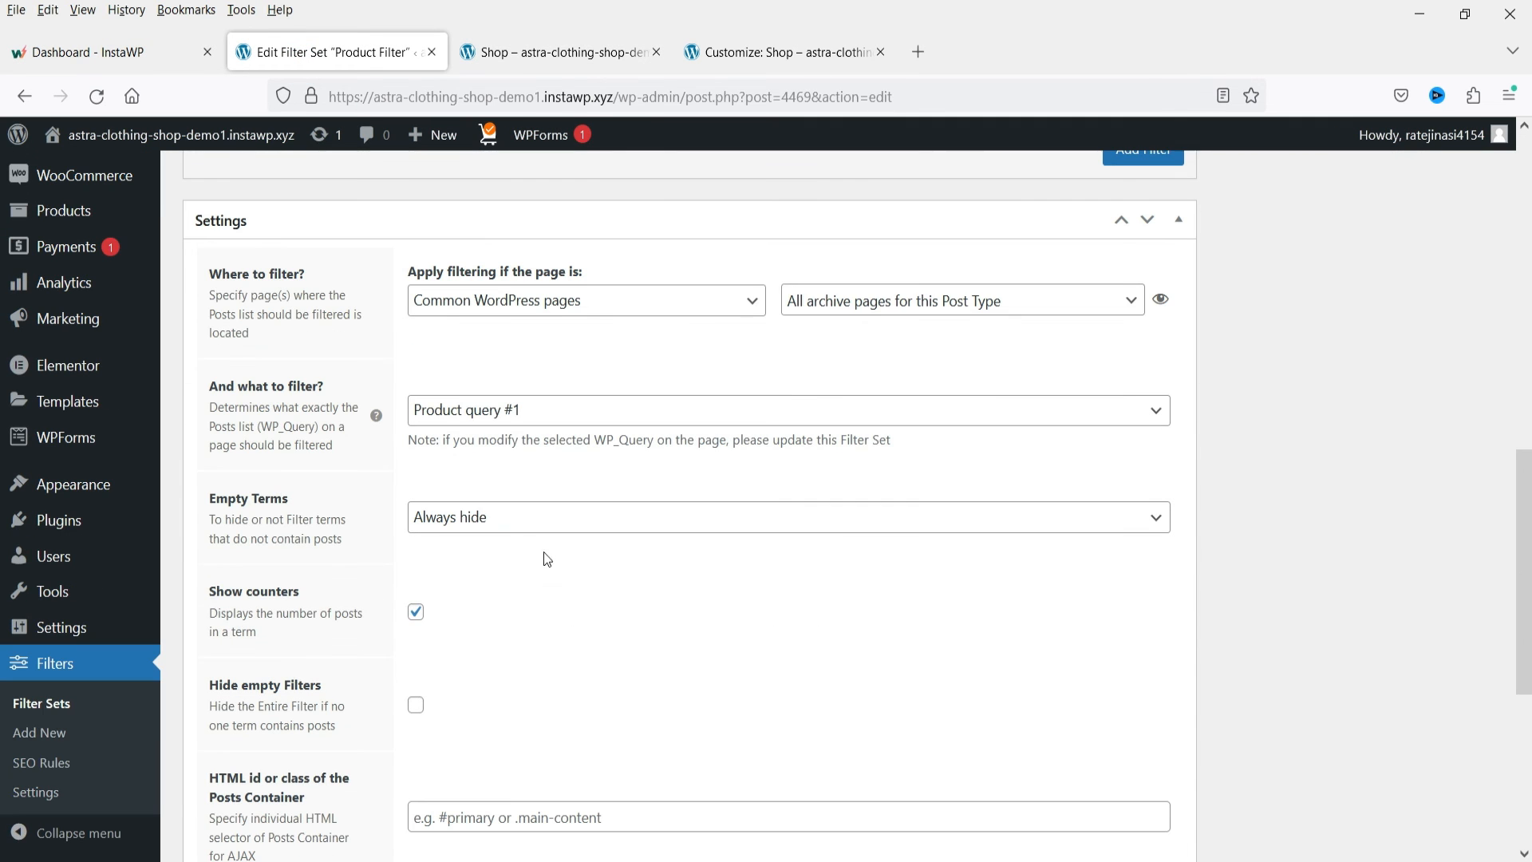
scroll(500, 572, "down", 4)
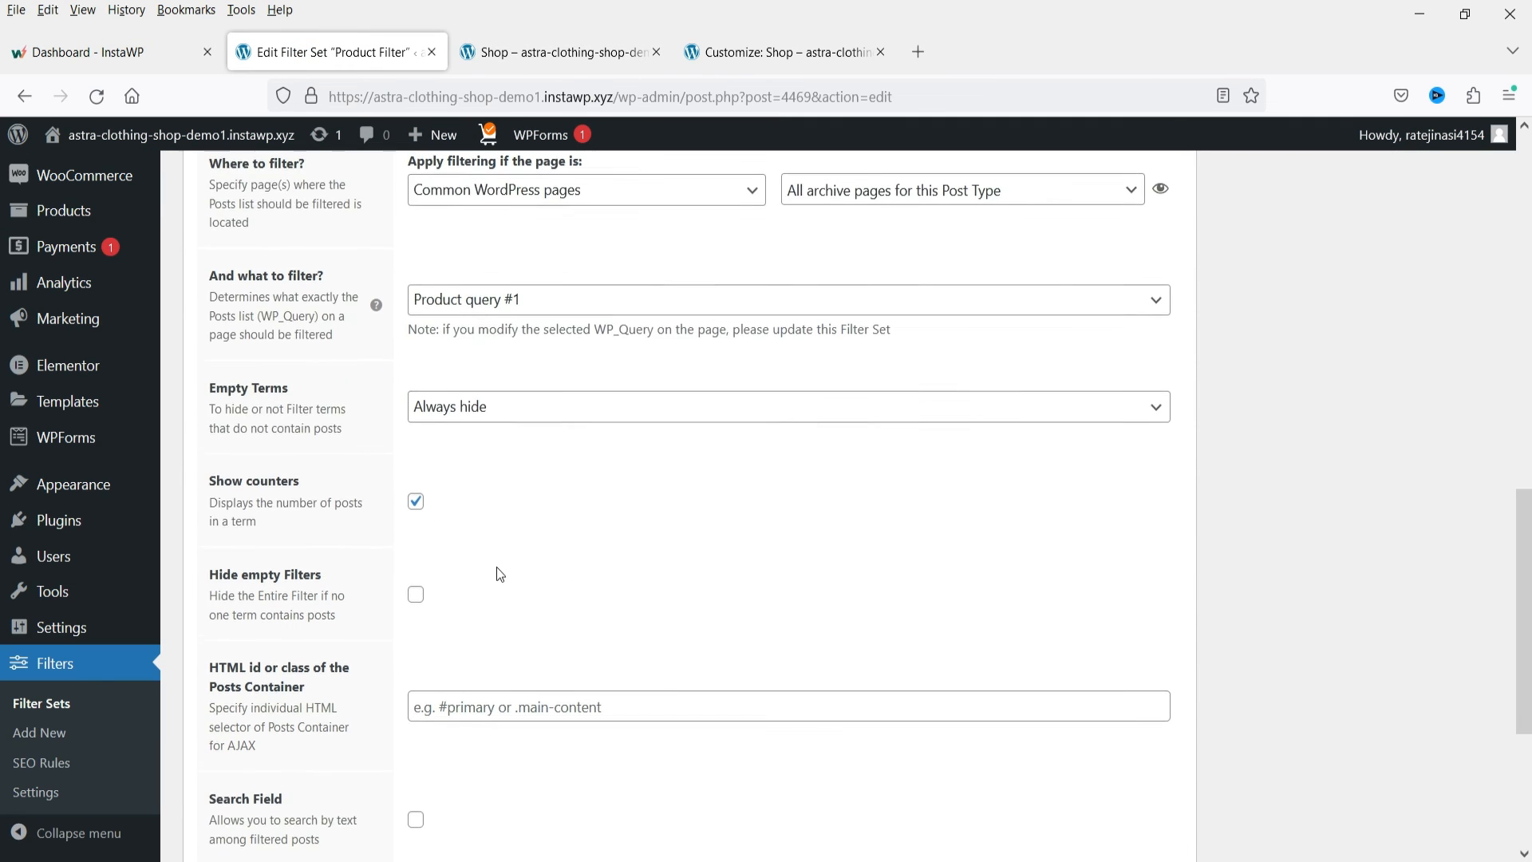
left_click(501, 299)
left_click(502, 335)
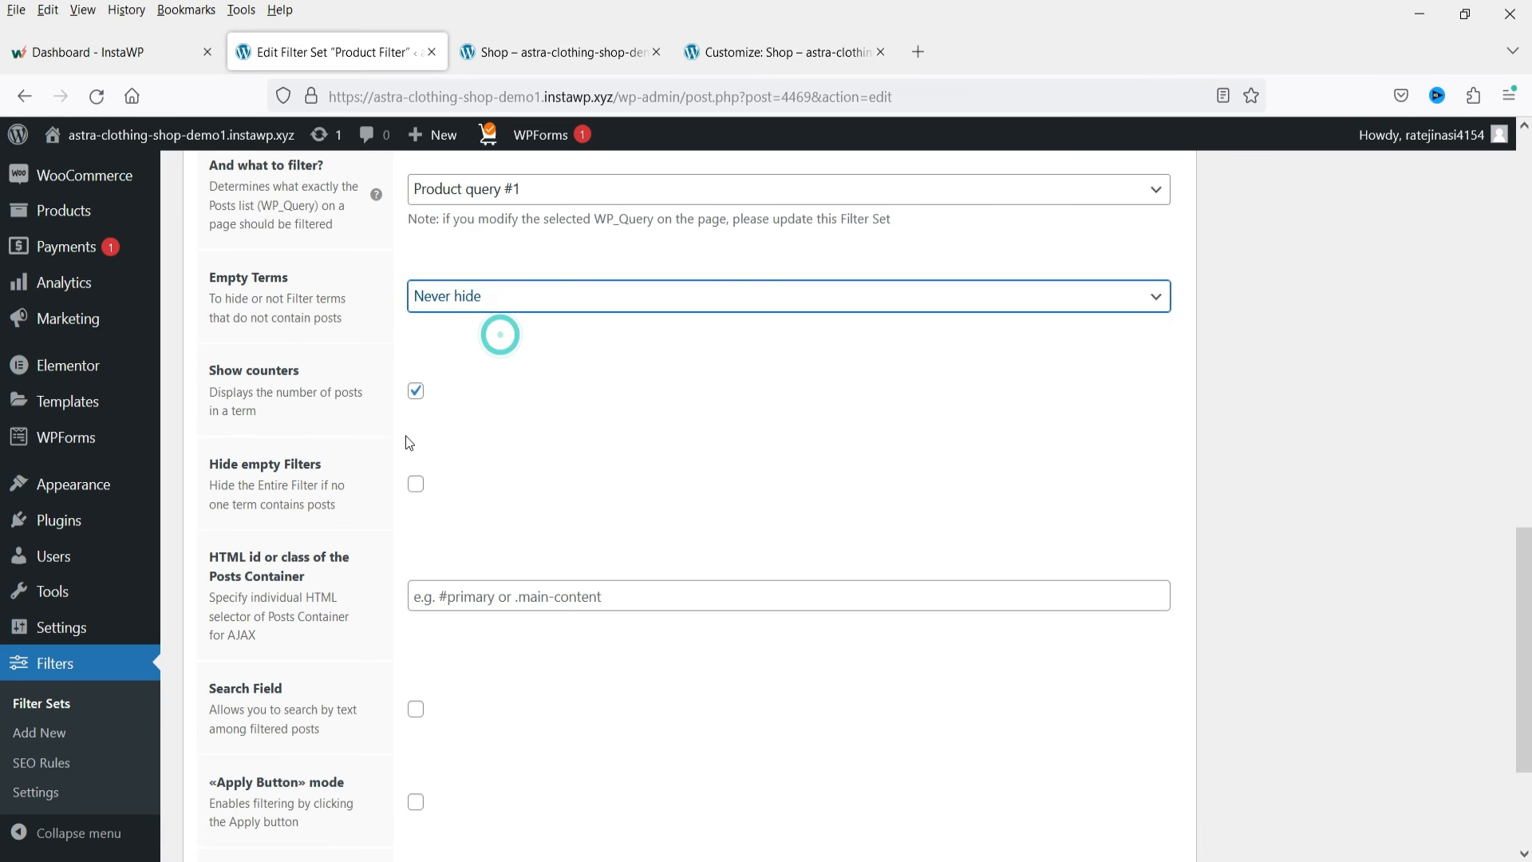
left_click_drag(248, 463, 316, 464)
left_click(269, 487)
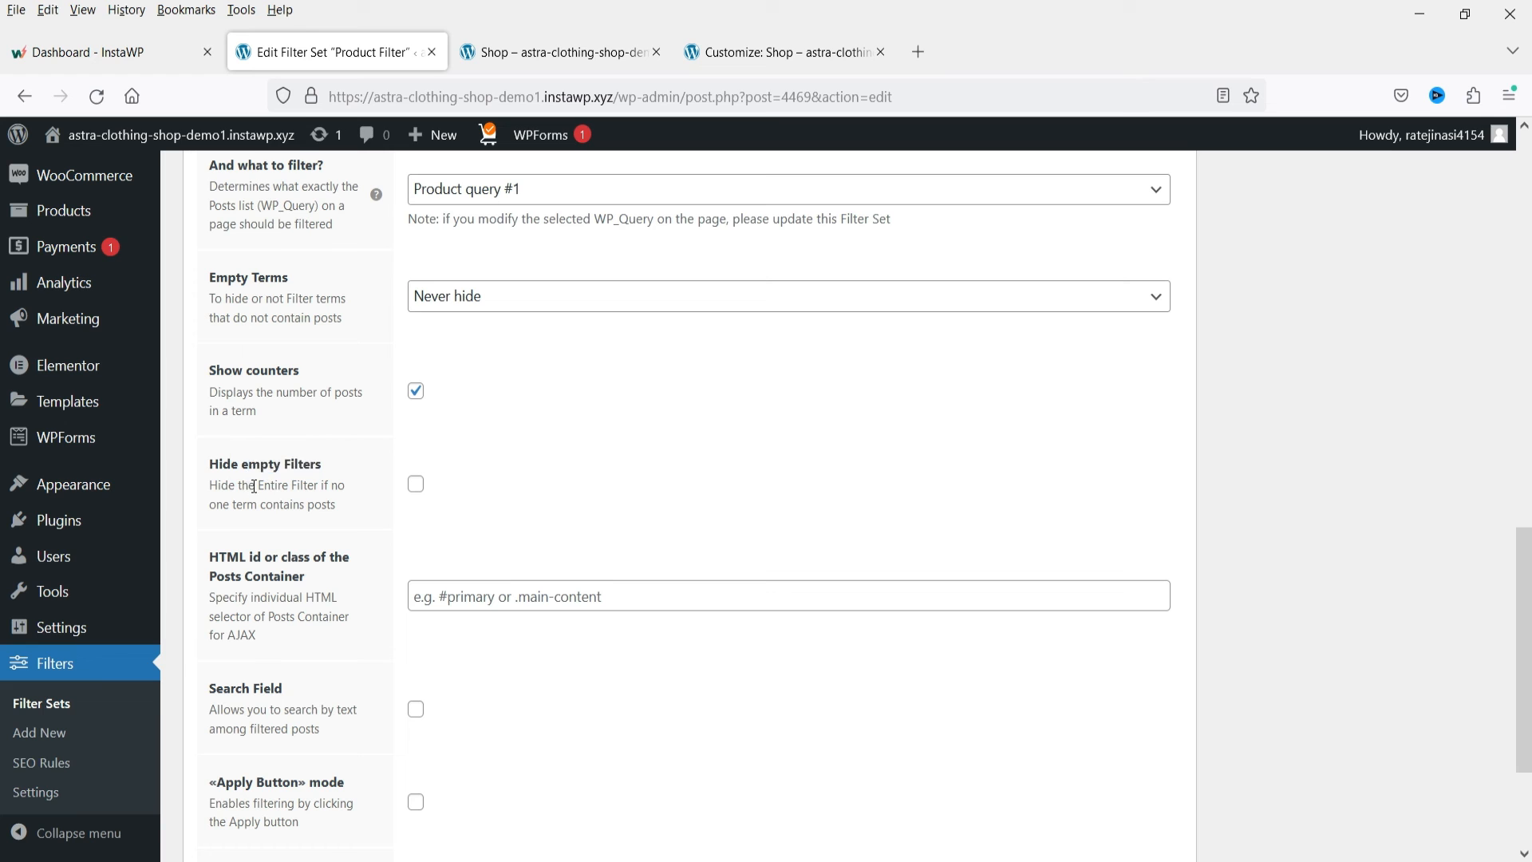
- Enable Apply Button mode for the filter set and update it
scroll(470, 507, "down", 3)
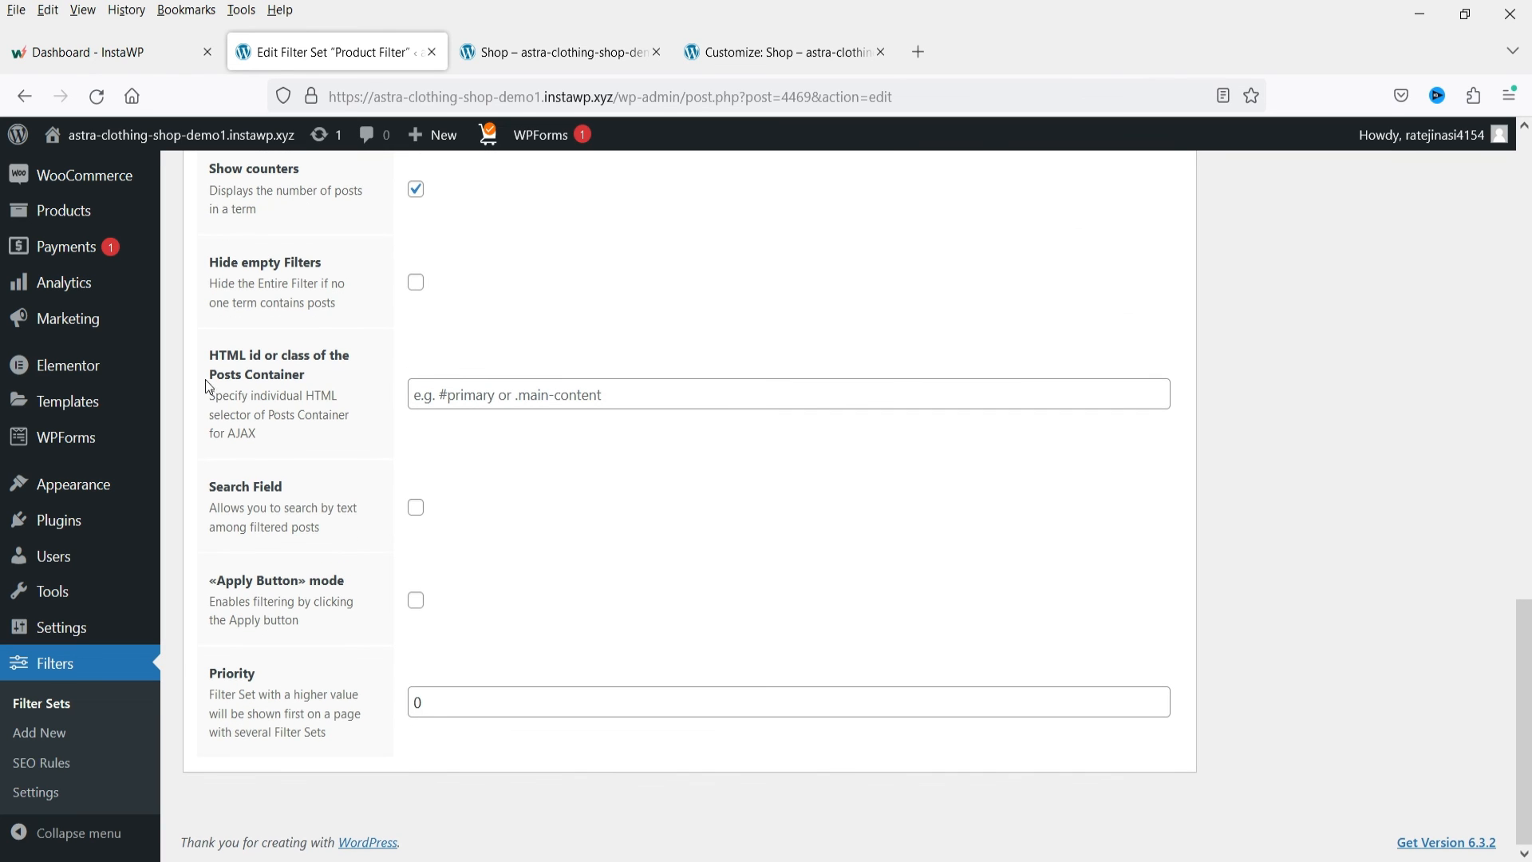
left_click(414, 606)
scroll(479, 571, "down", 3)
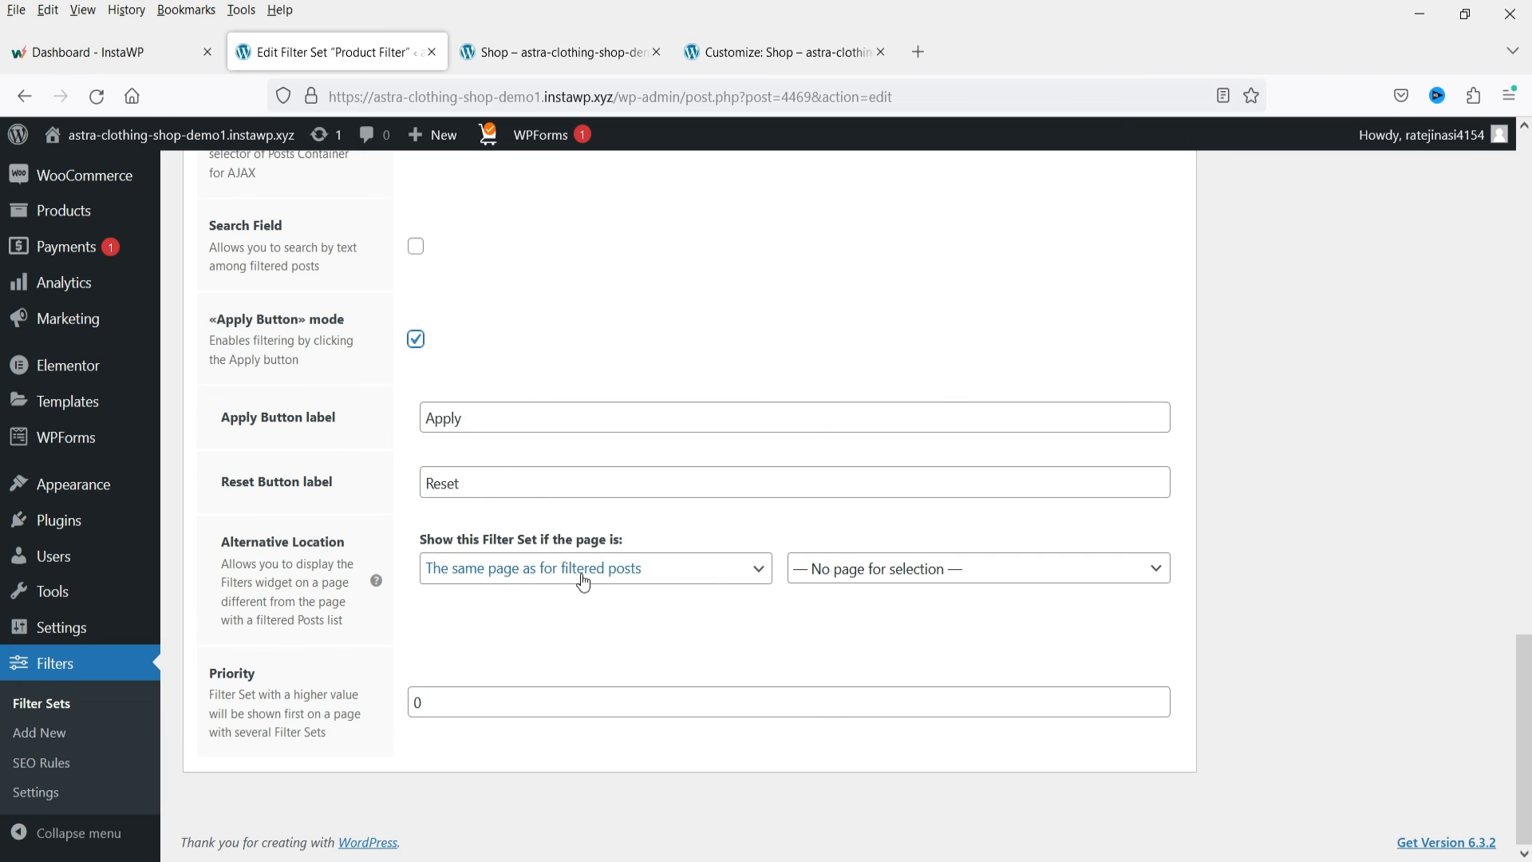
scroll(1453, 543, "up", 10)
scroll(1448, 443, "up", 6)
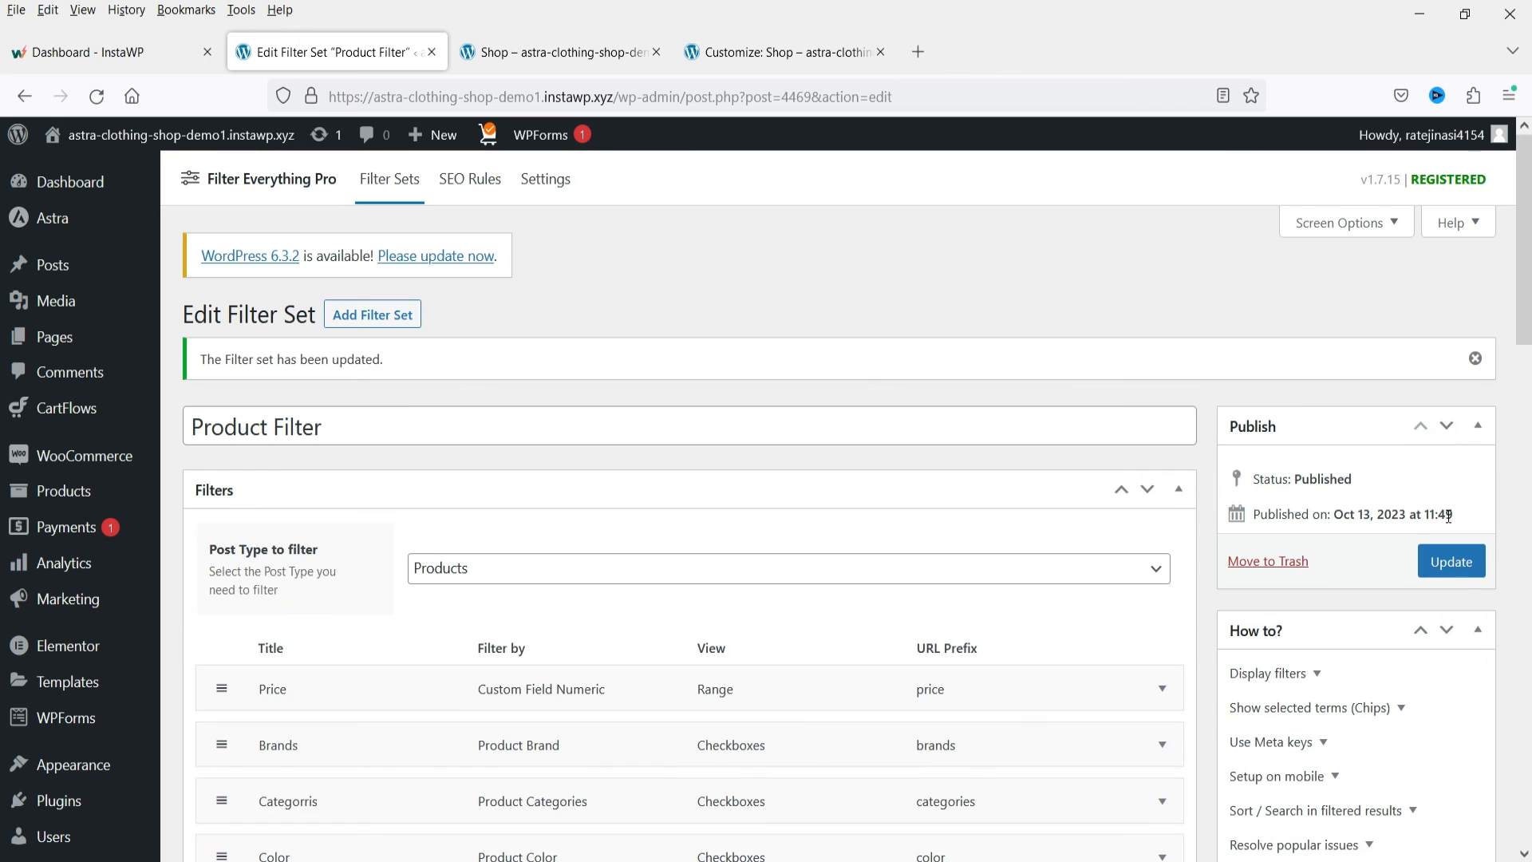
left_click(1450, 558)
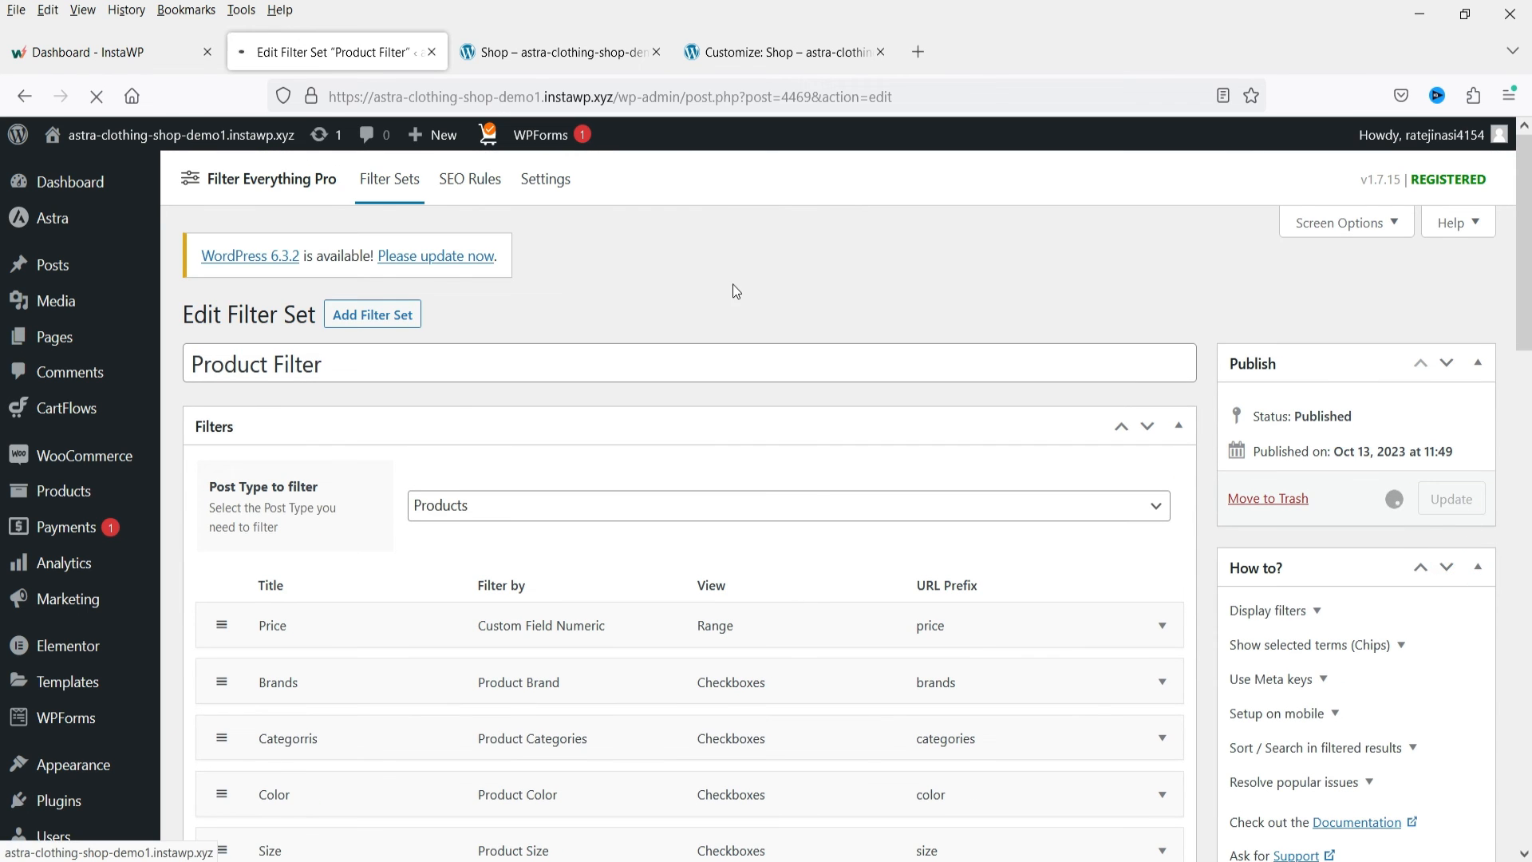
- Reload the shop page and check the filter sidebar for the Apply and Reset buttons
left_click(555, 52)
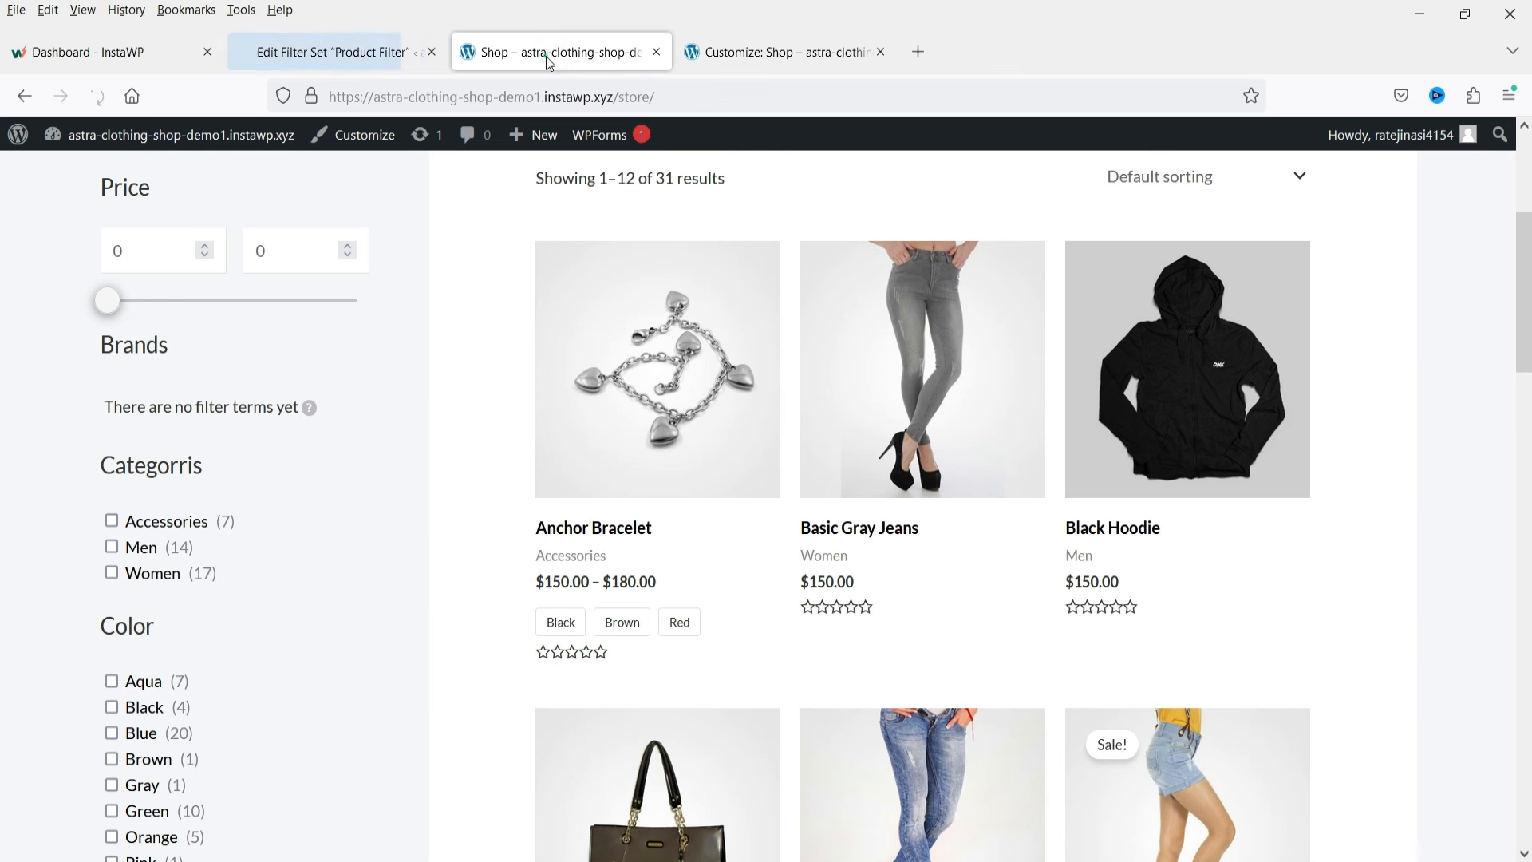
left_click(95, 99)
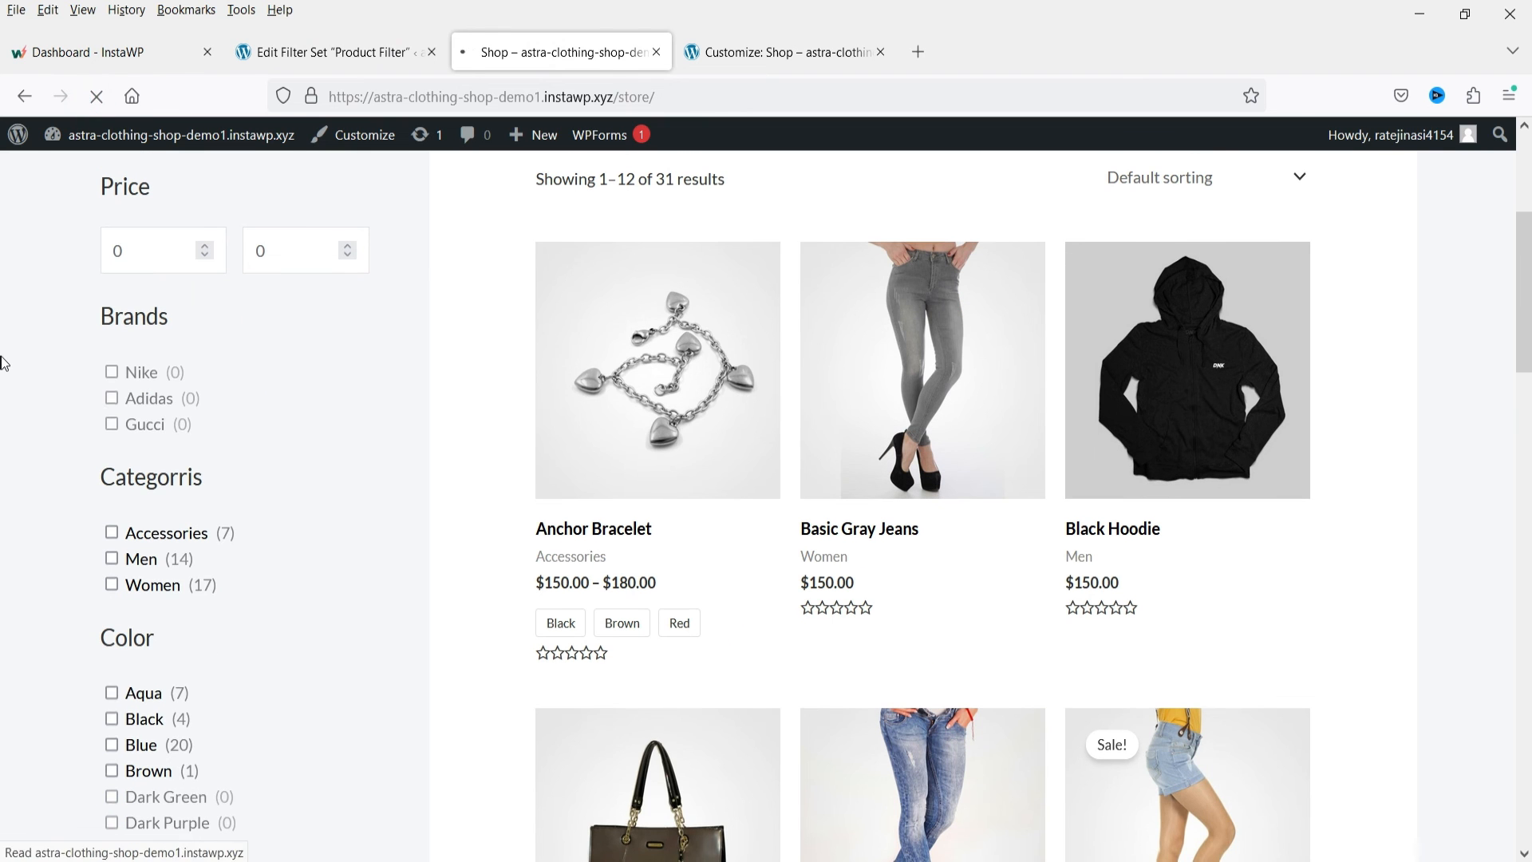
scroll(4, 359, "down", 12)
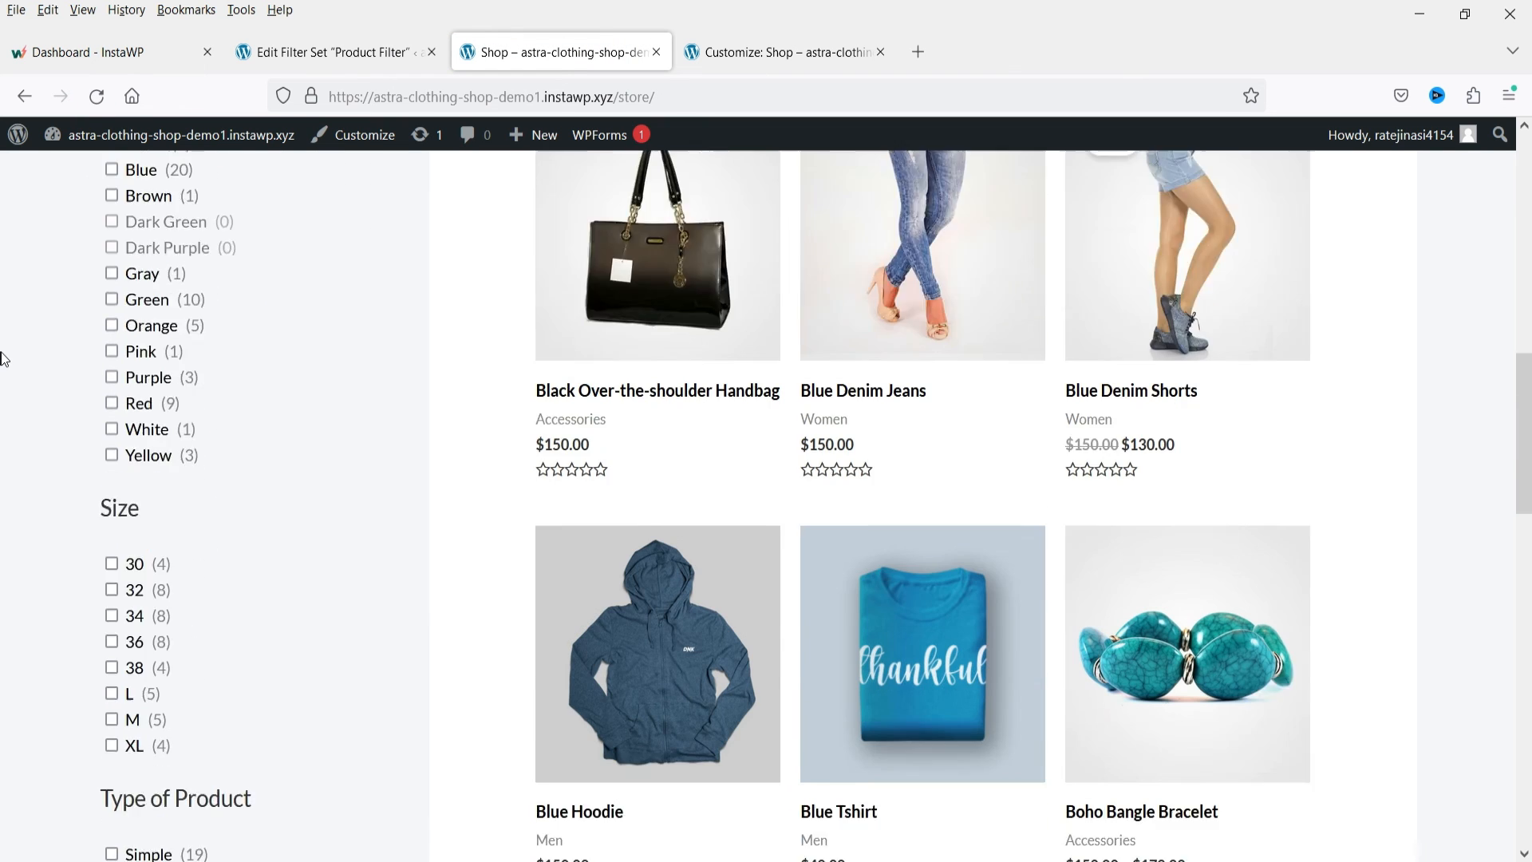
scroll(98, 422, "up", 3)
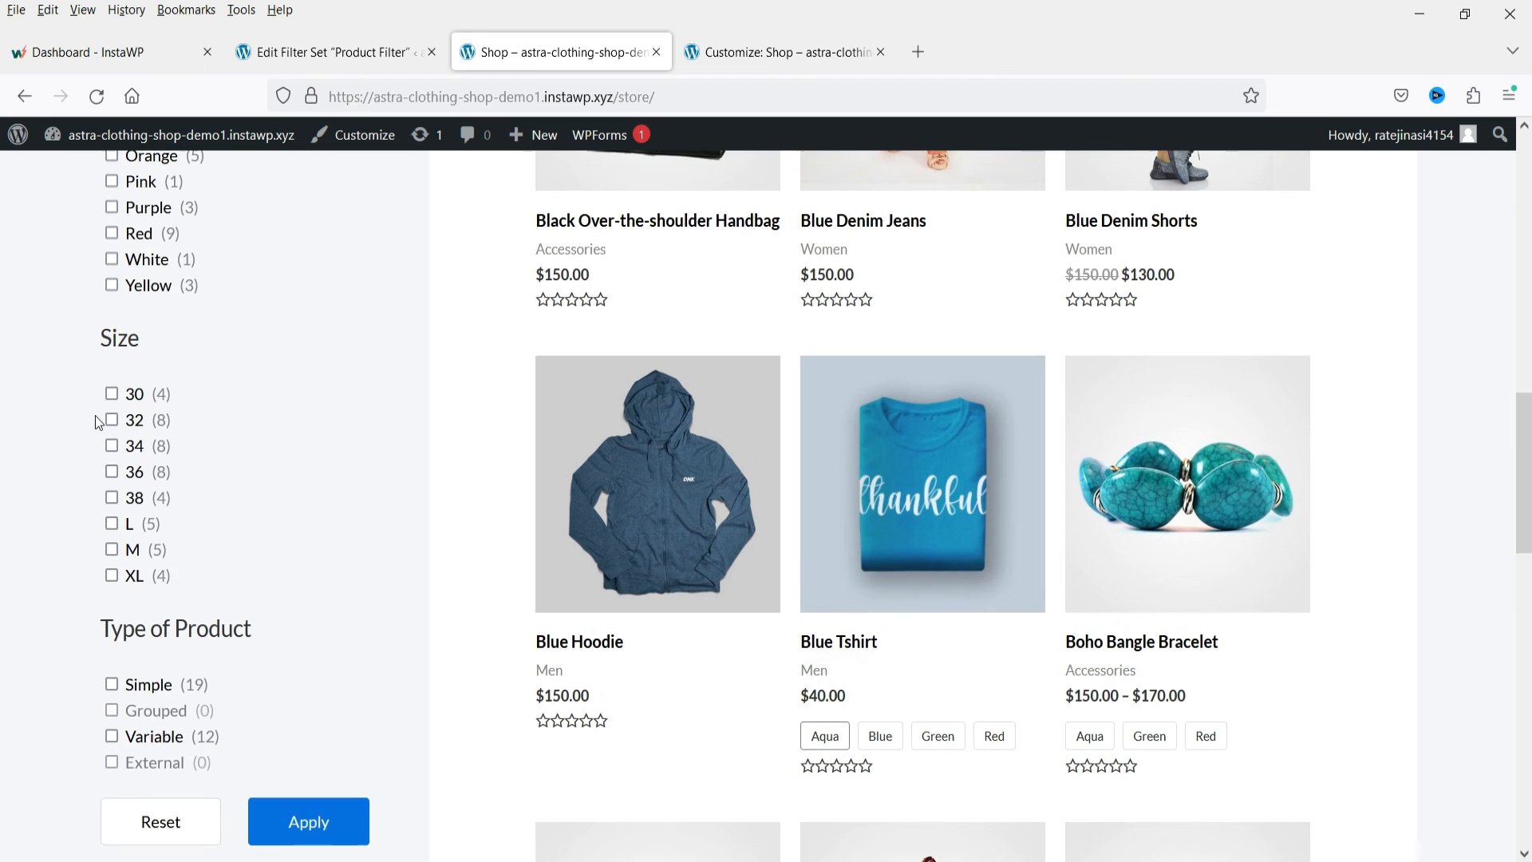
- Select sizes 30 and 32 and the colors Black and Blue in the shop's filter sidebar, and apply the filters
left_click(111, 397)
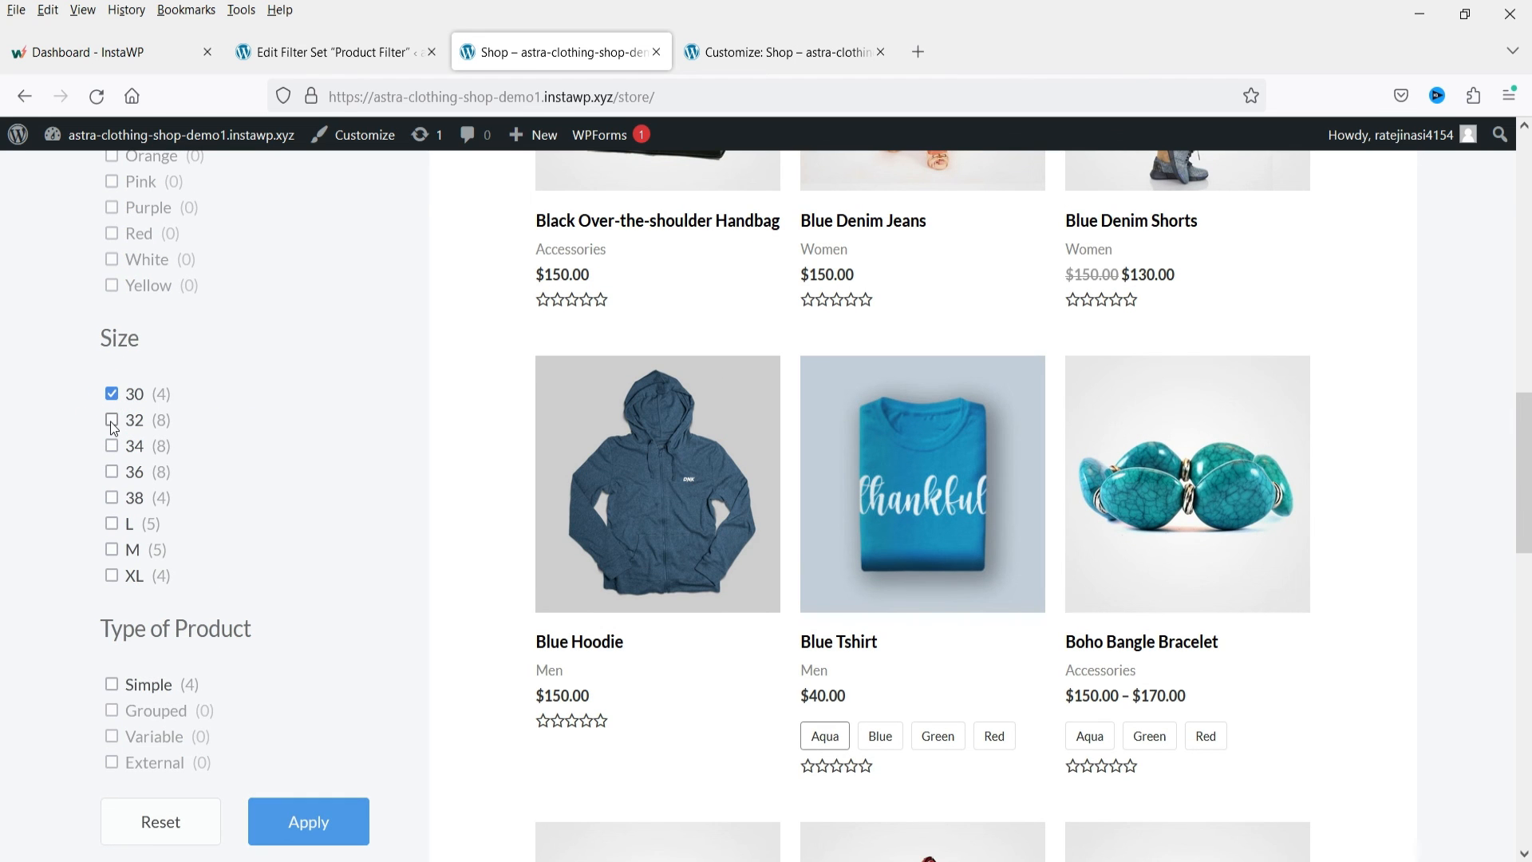
left_click(112, 423)
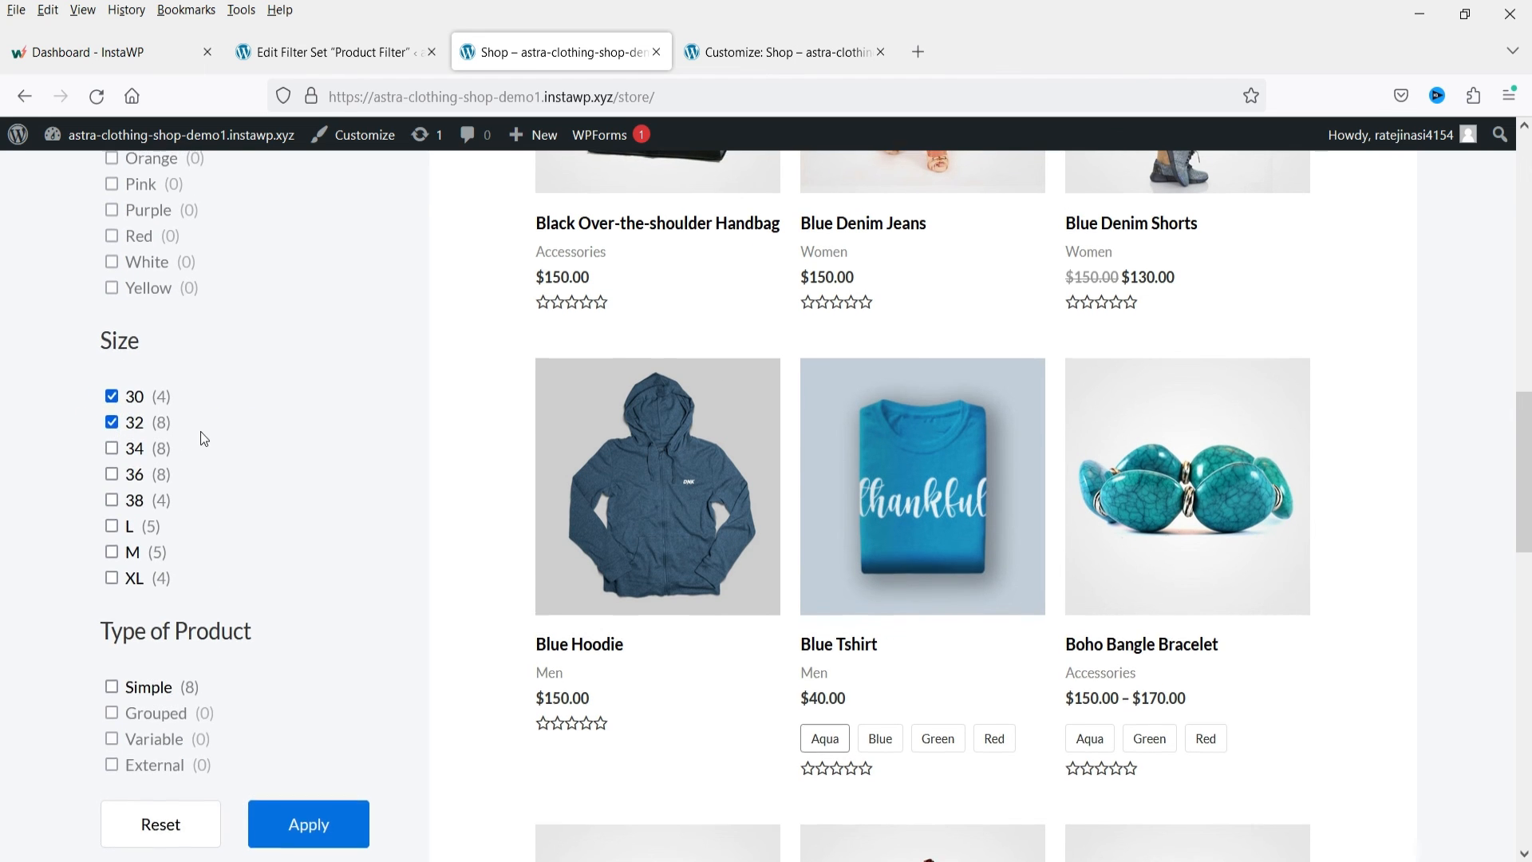
scroll(199, 431, "up", 6)
left_click(133, 421)
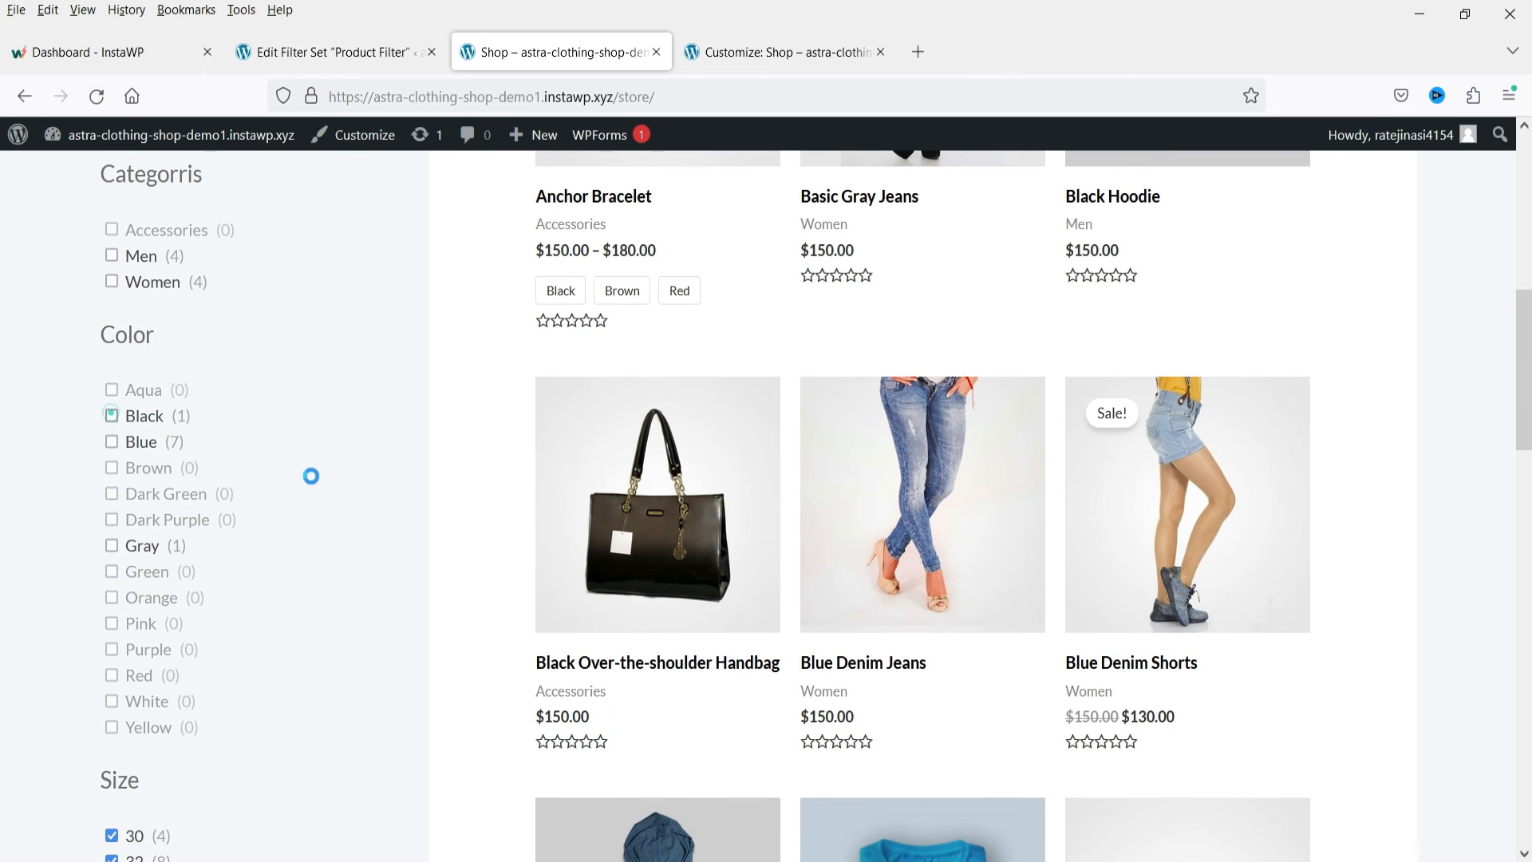
left_click(112, 443)
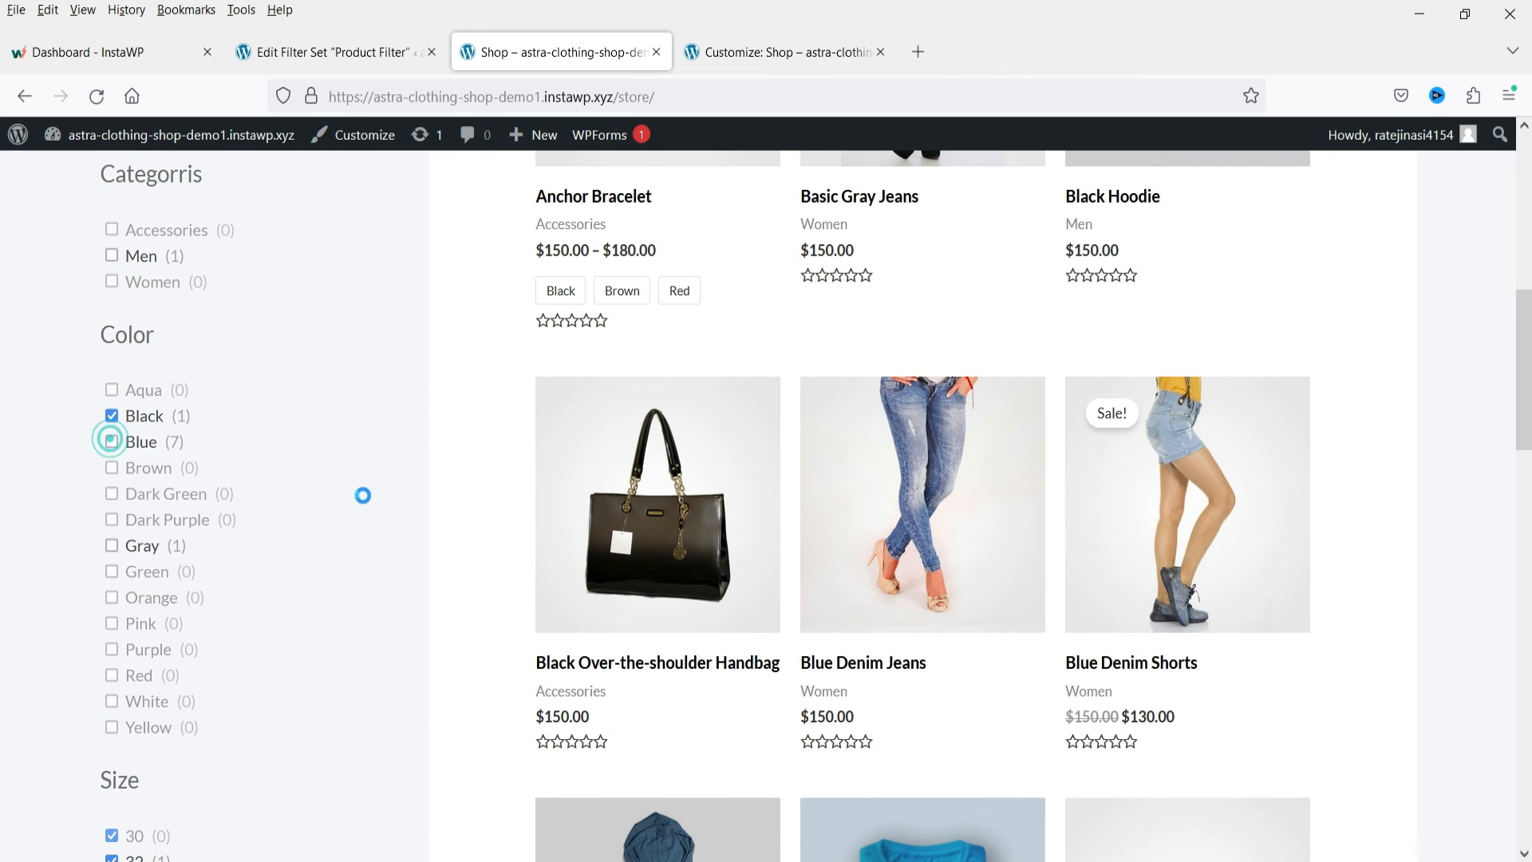
scroll(467, 407, "down", 8)
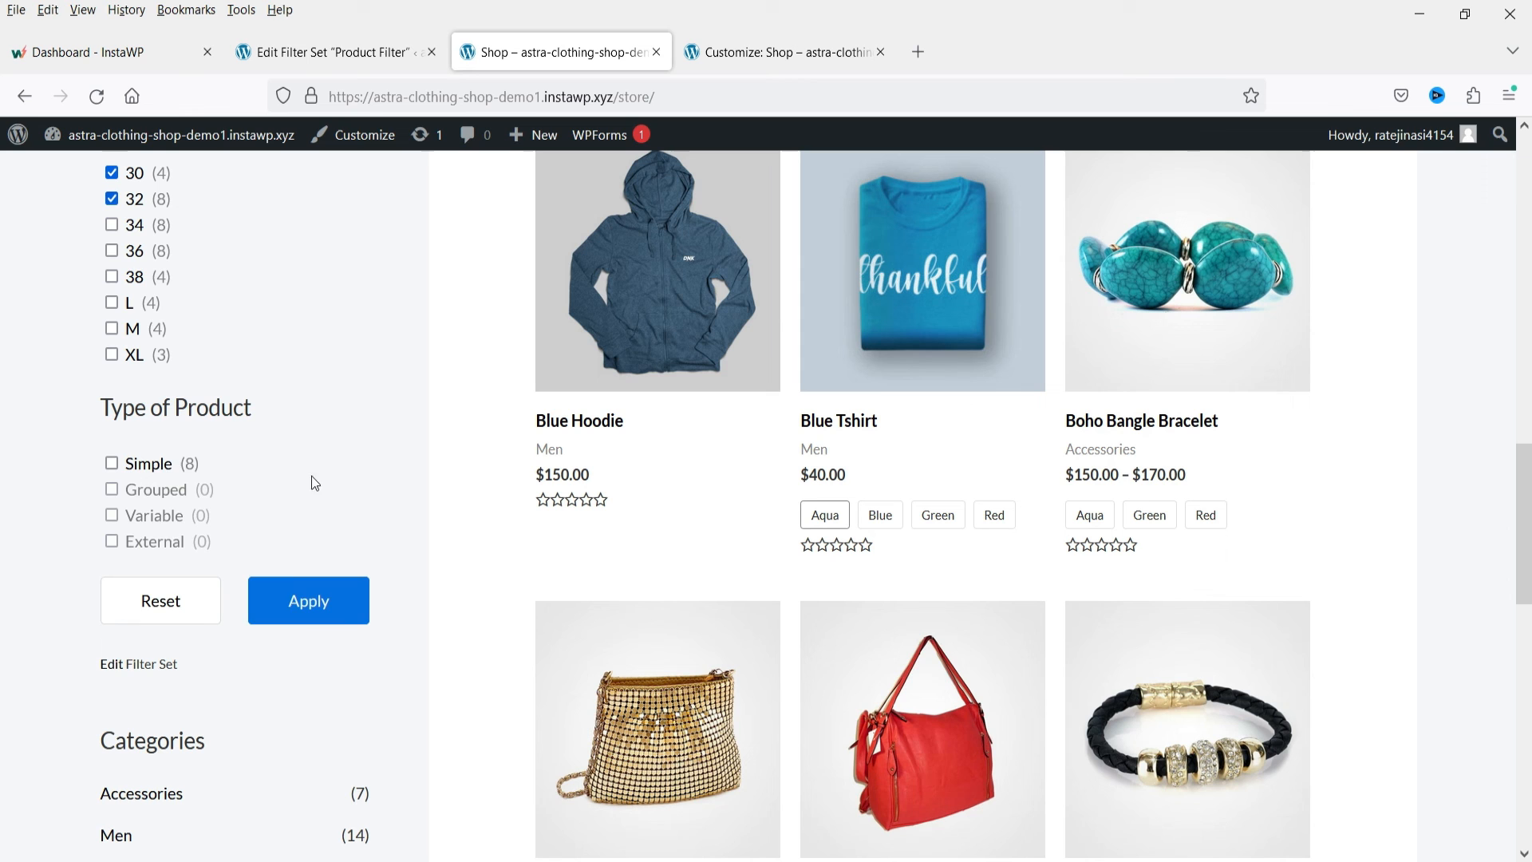
left_click(307, 601)
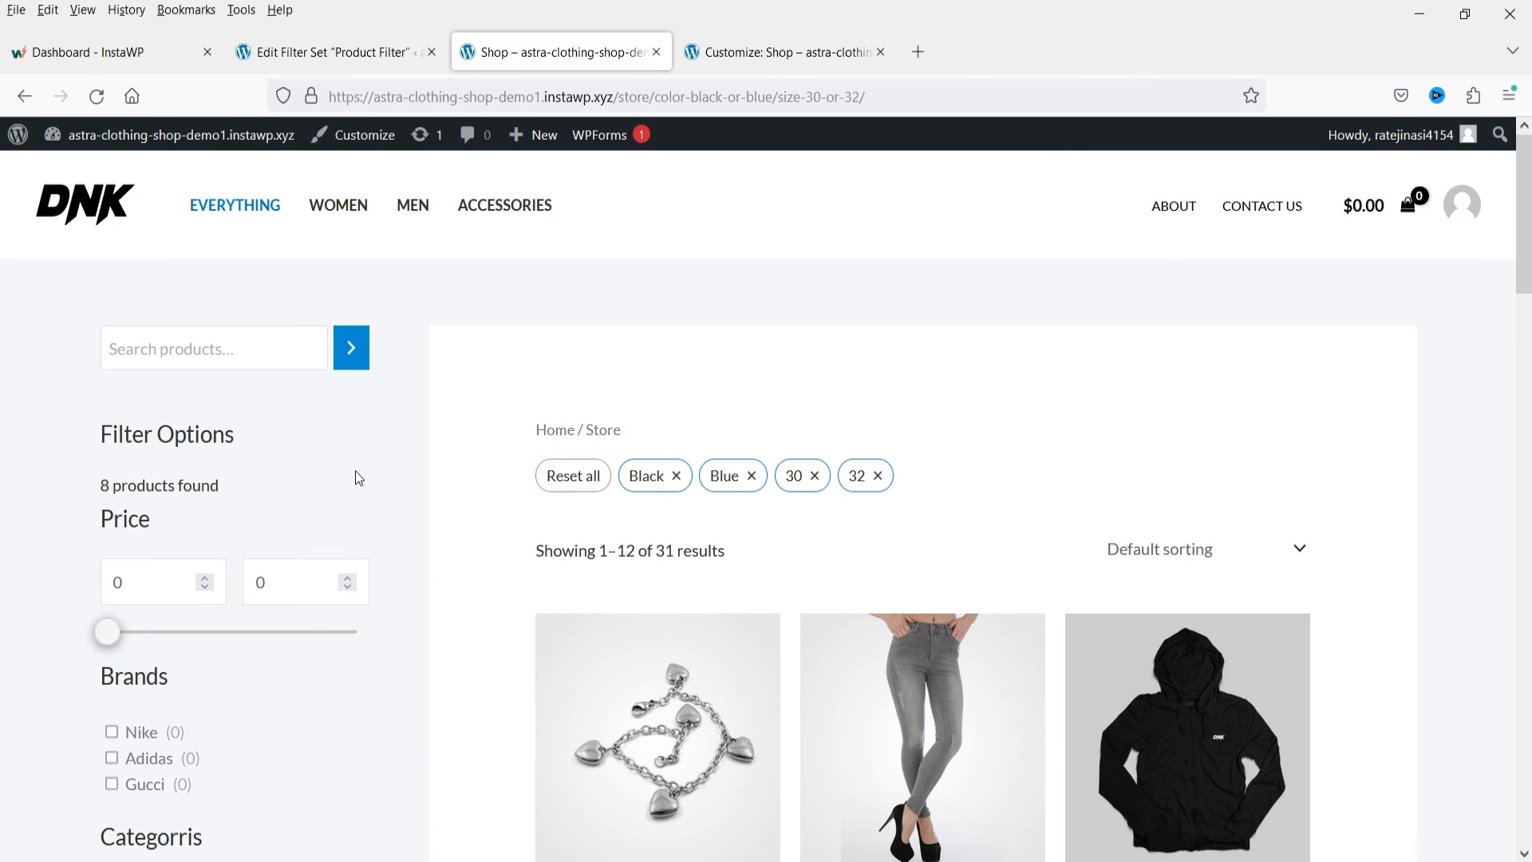
- Examine the shop page's selected filter chips, sidebar terms and product listing down to the pagination
scroll(1402, 410, "down", 15)
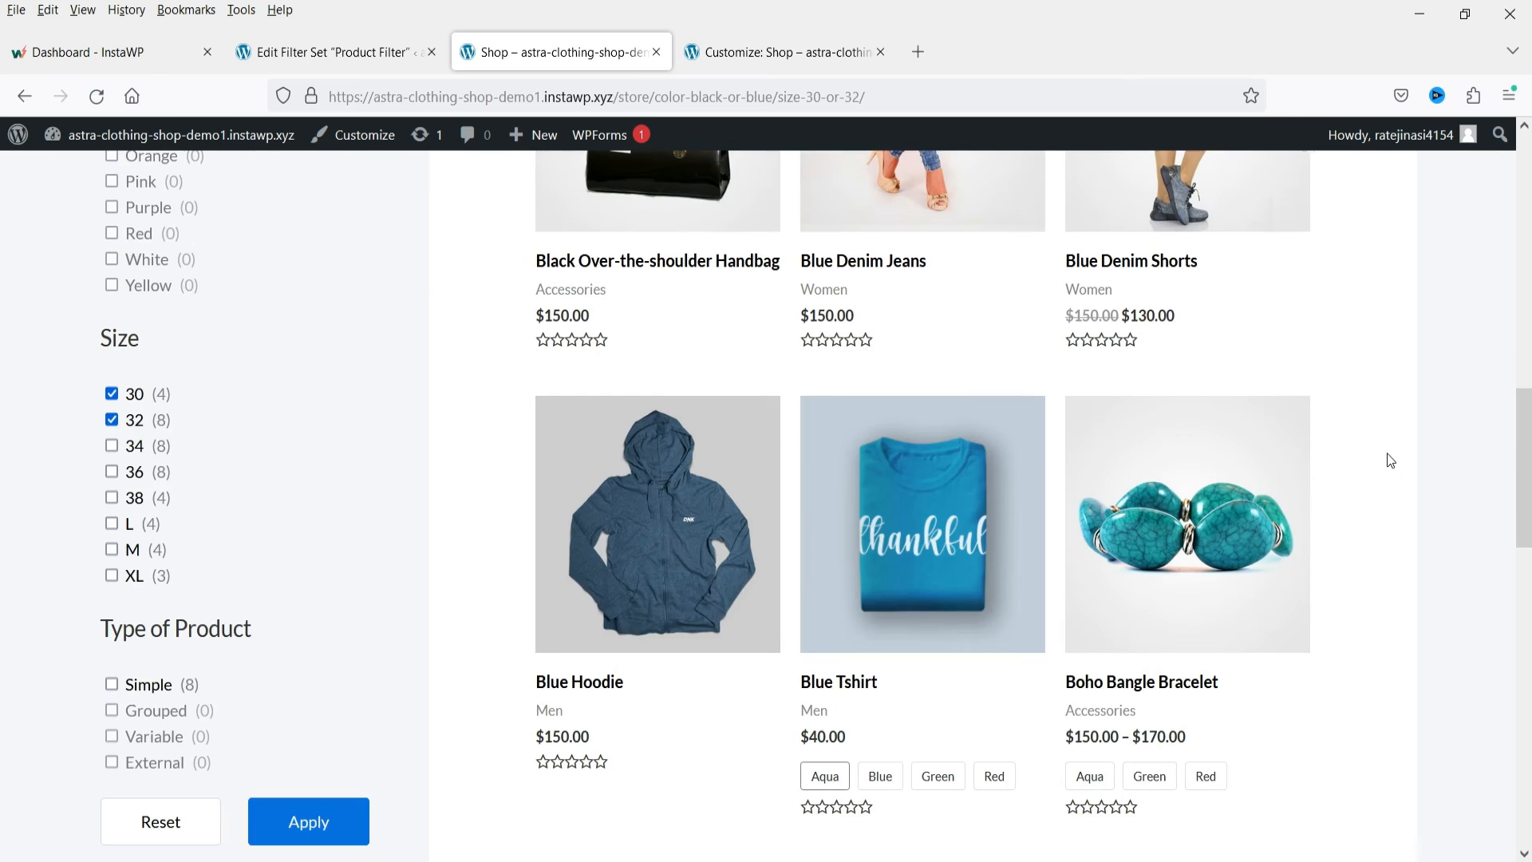
scroll(1386, 464, "down", 5)
scroll(1384, 470, "up", 20)
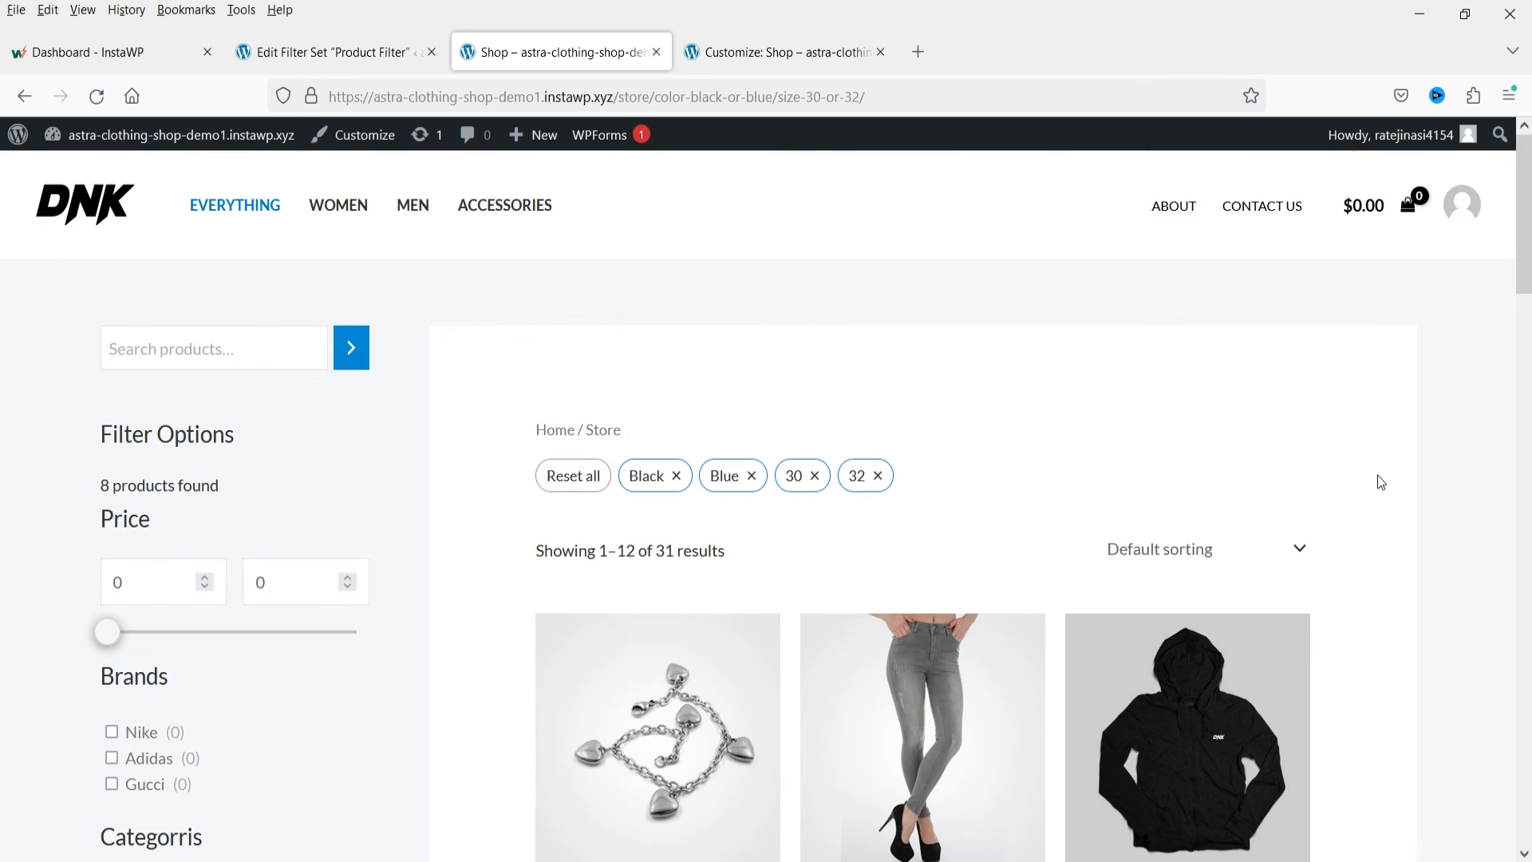
scroll(155, 607, "down", 17)
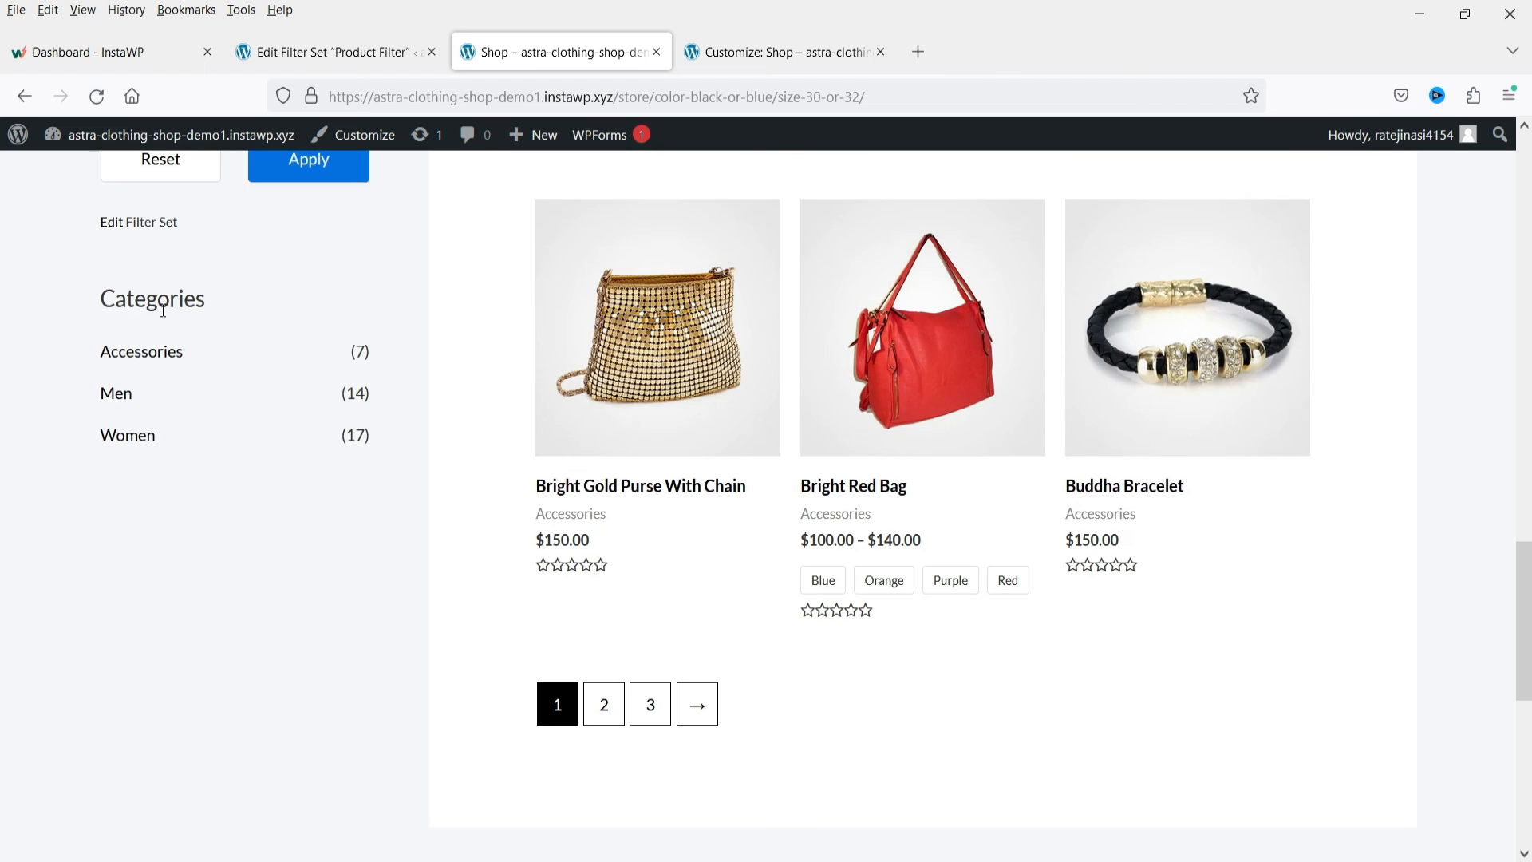
scroll(160, 463, "up", 3)
scroll(413, 482, "up", 20)
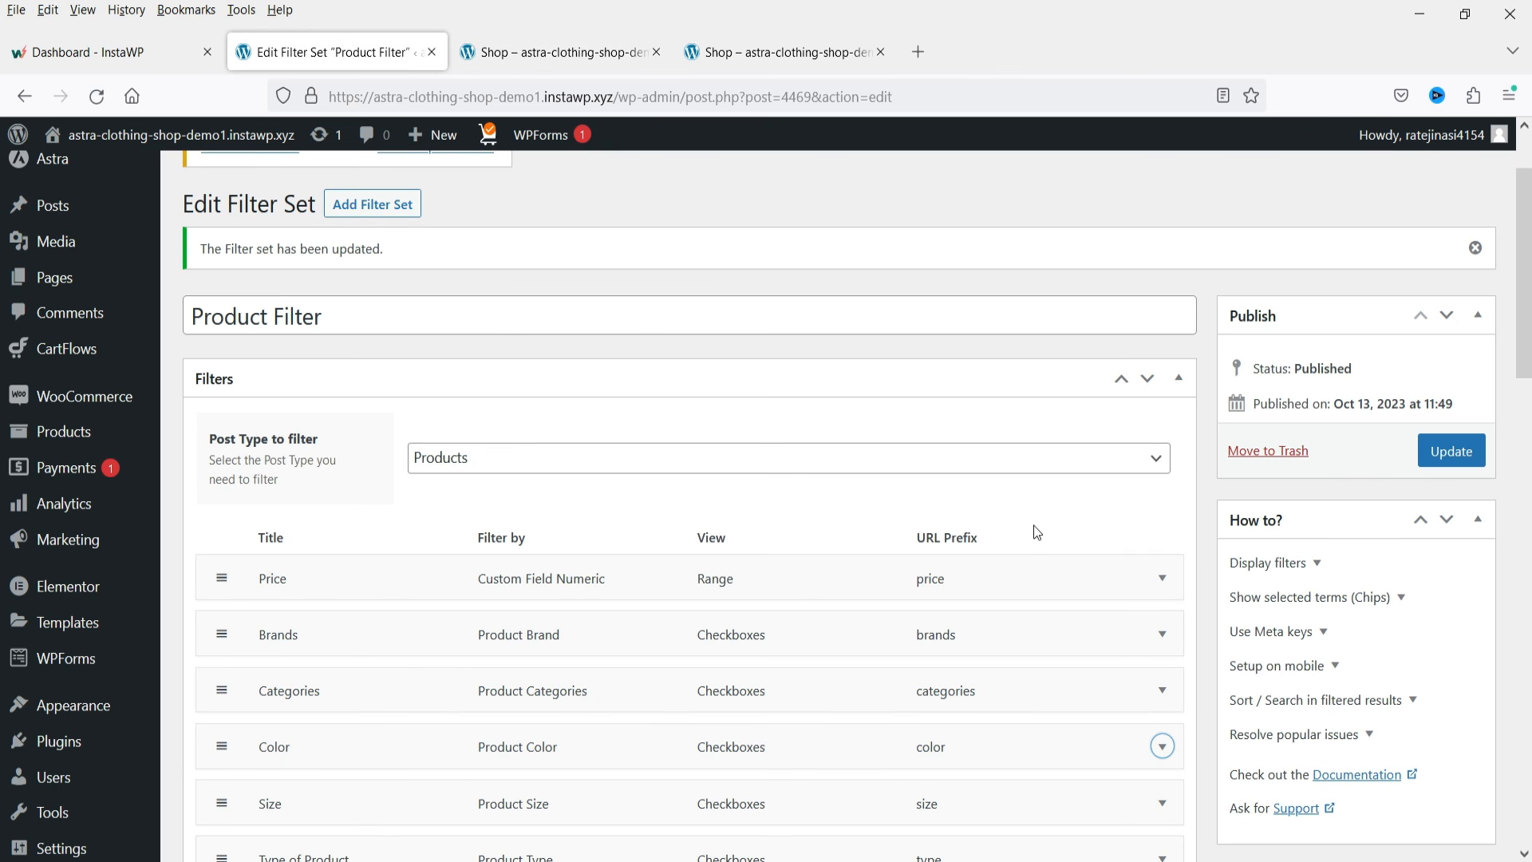
- Show the post types available for filtering in the Product Filter set
left_click(1034, 469)
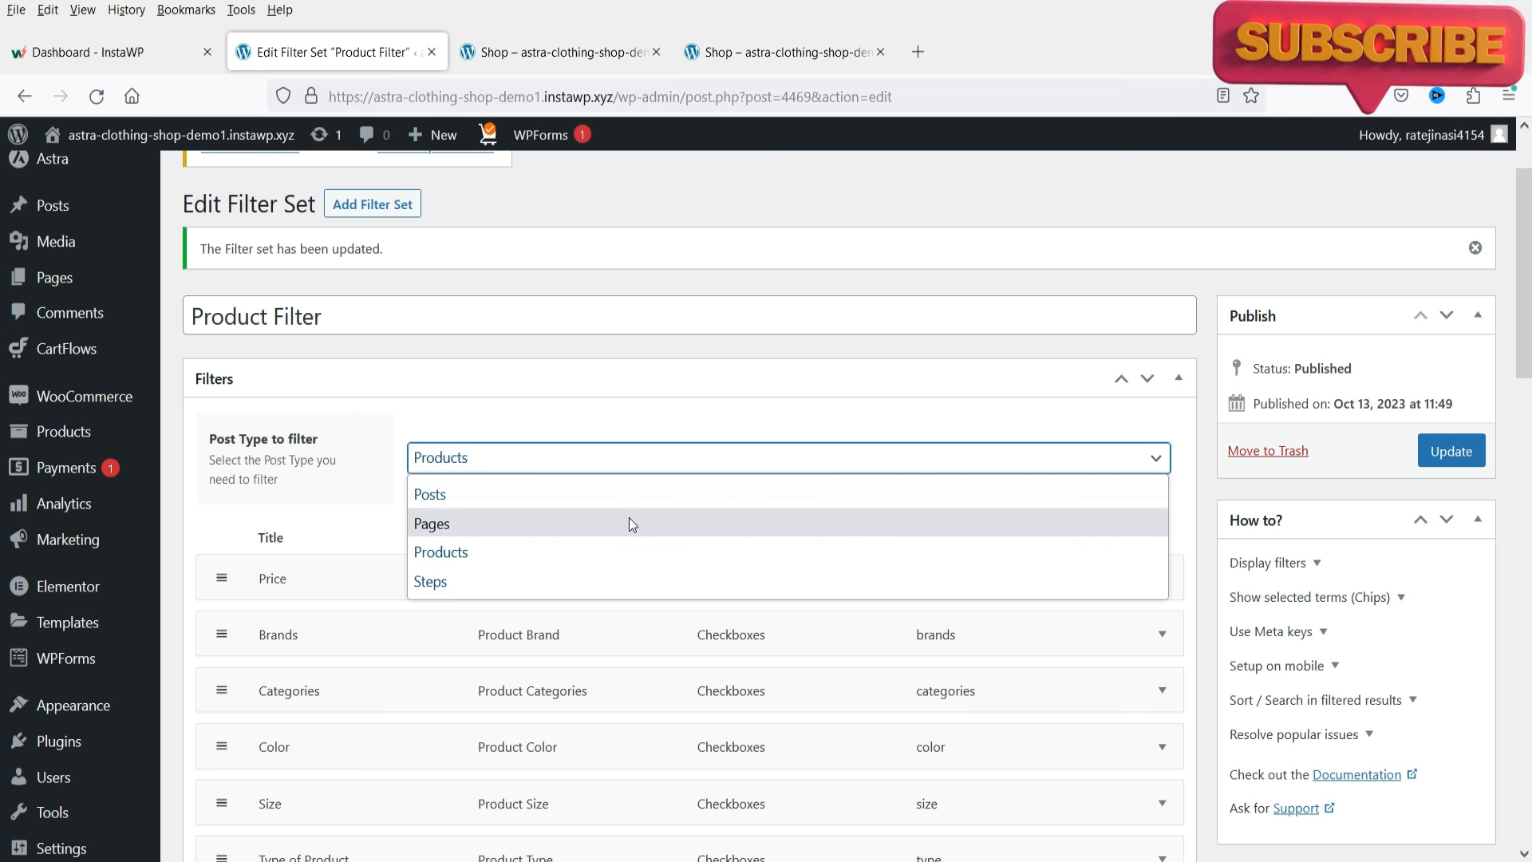